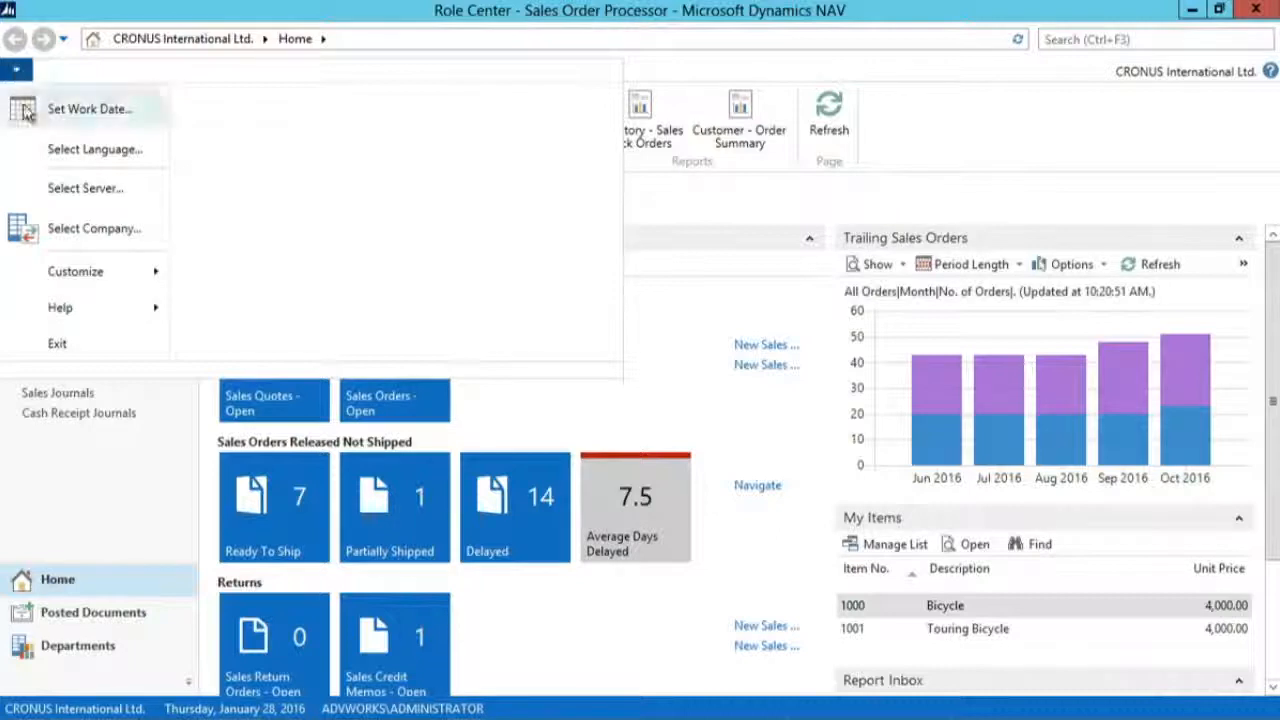
Step: Open the ribbon customization for the Role Center and create a new ribbon tab named "test"
mouse_move(124, 276)
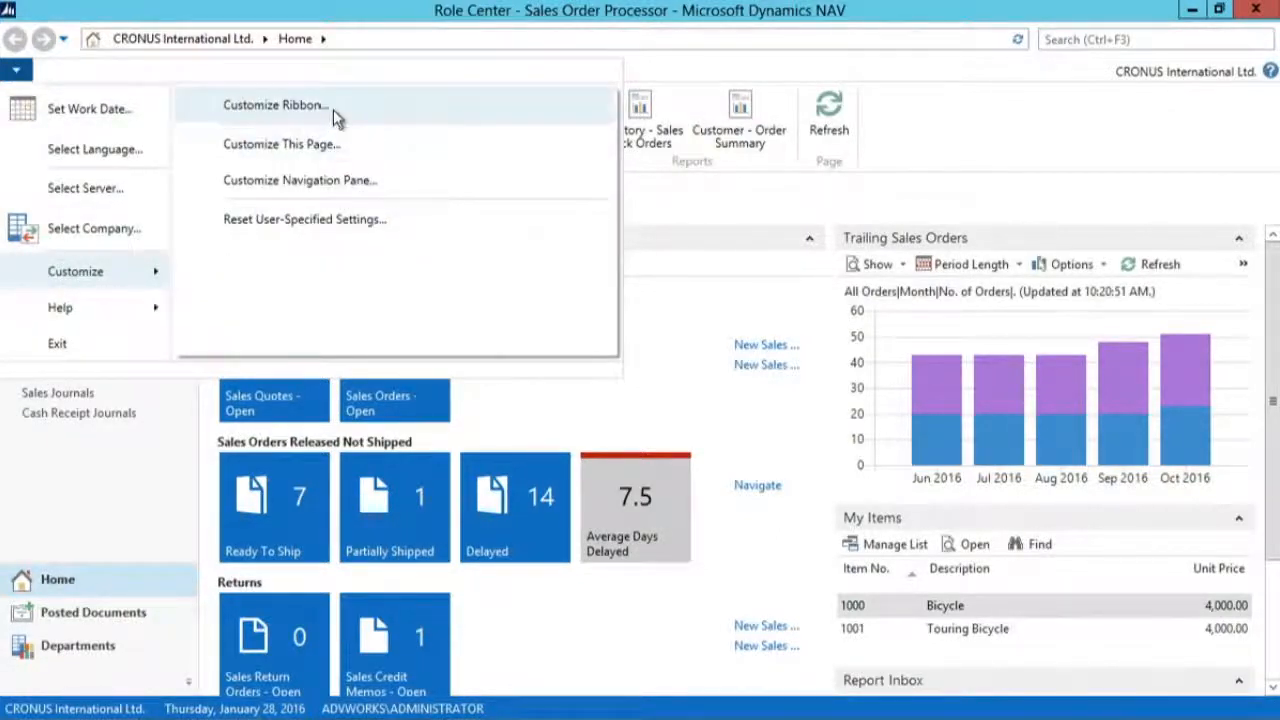
click(339, 117)
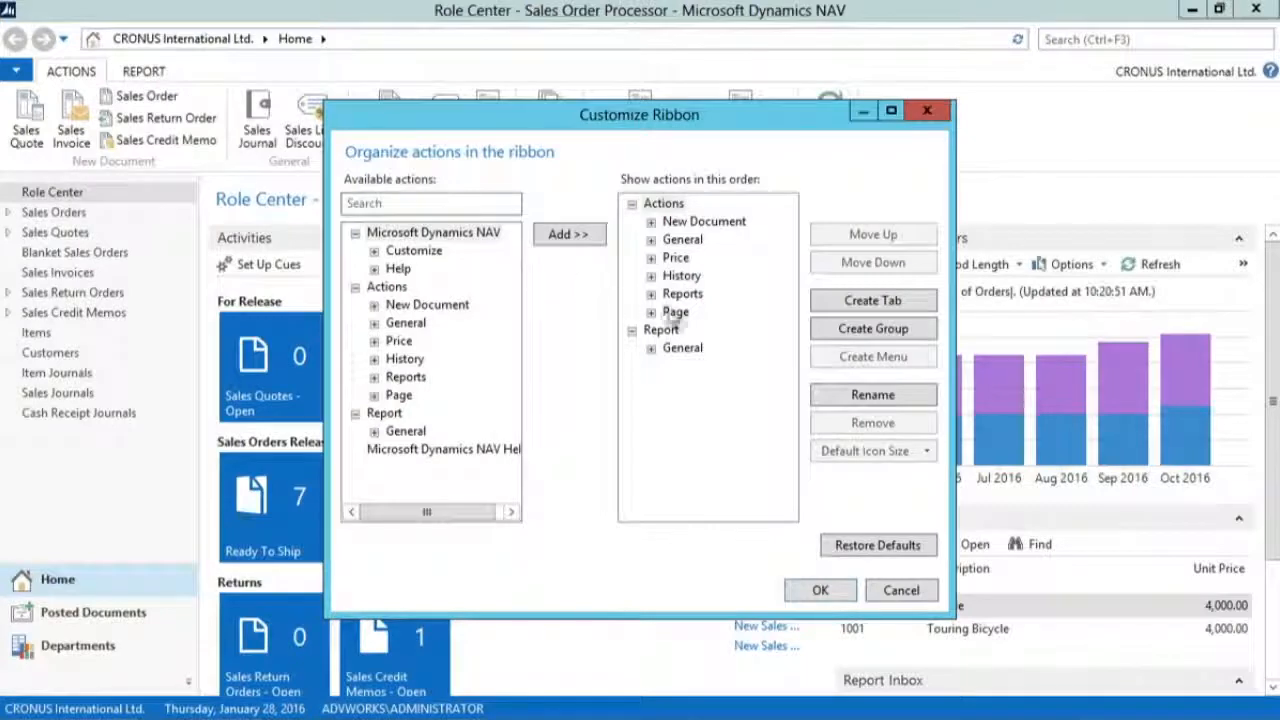
click(882, 302)
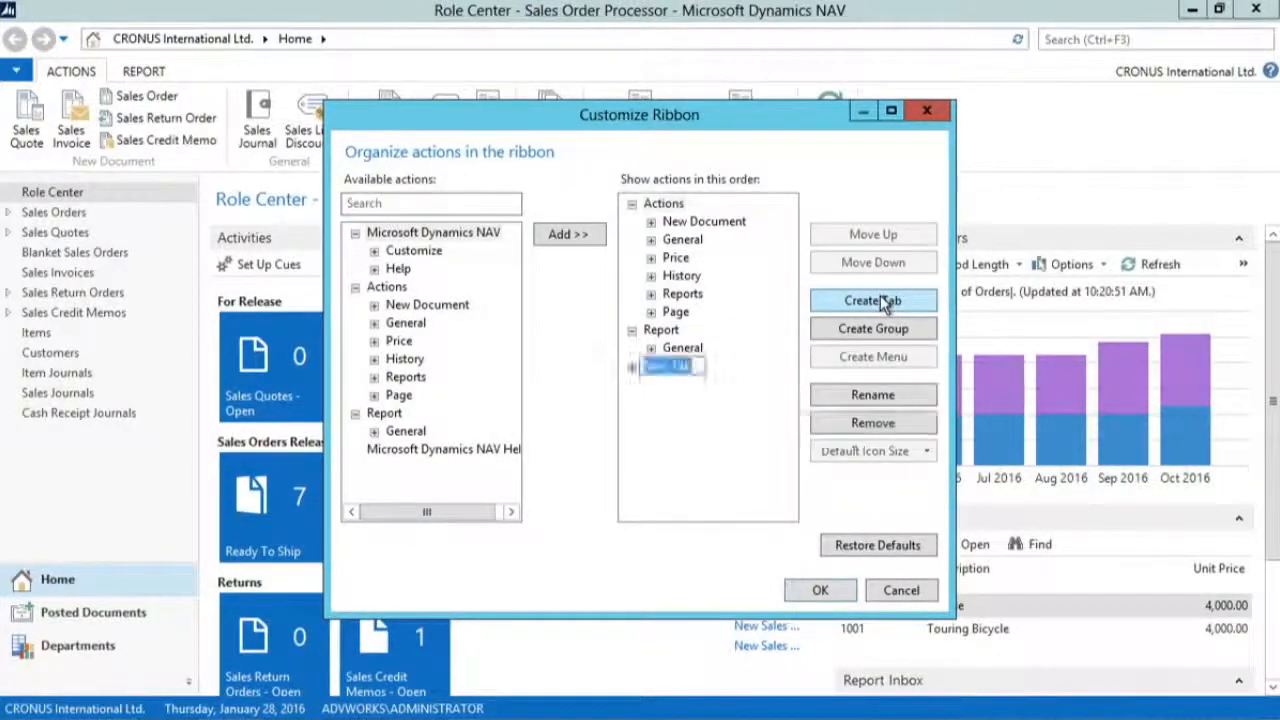
text(test)
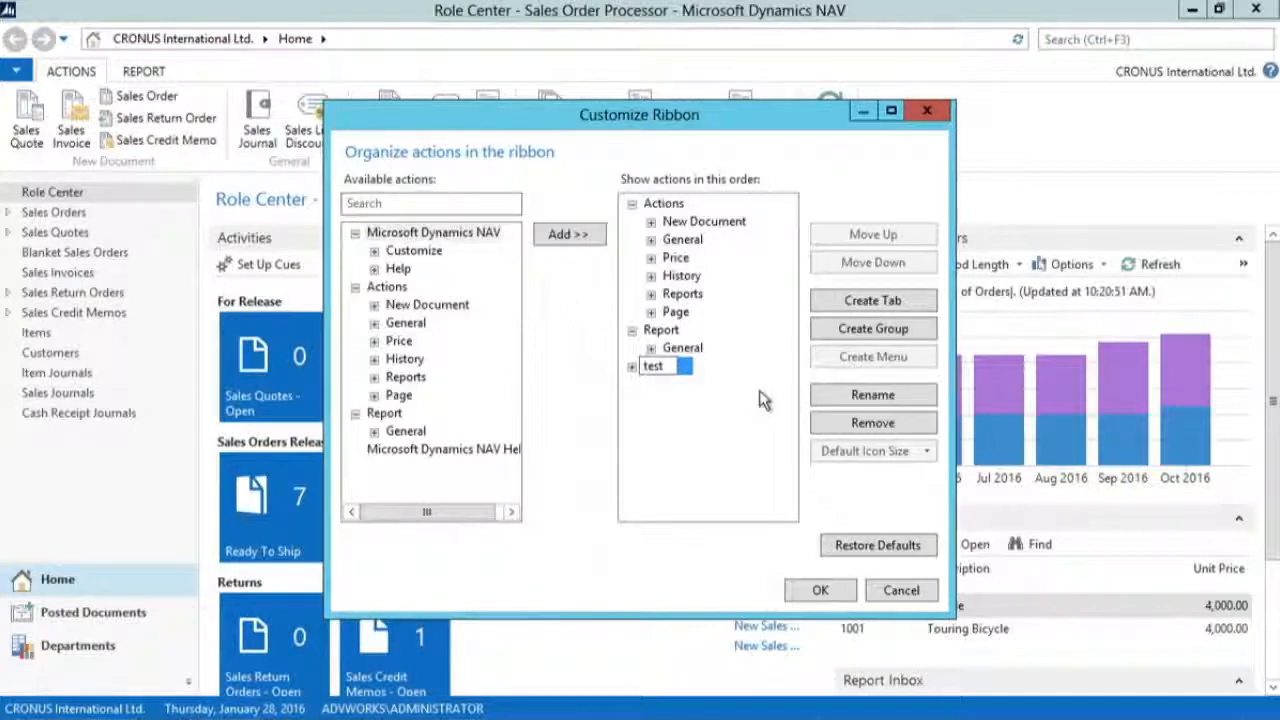
key(Return)
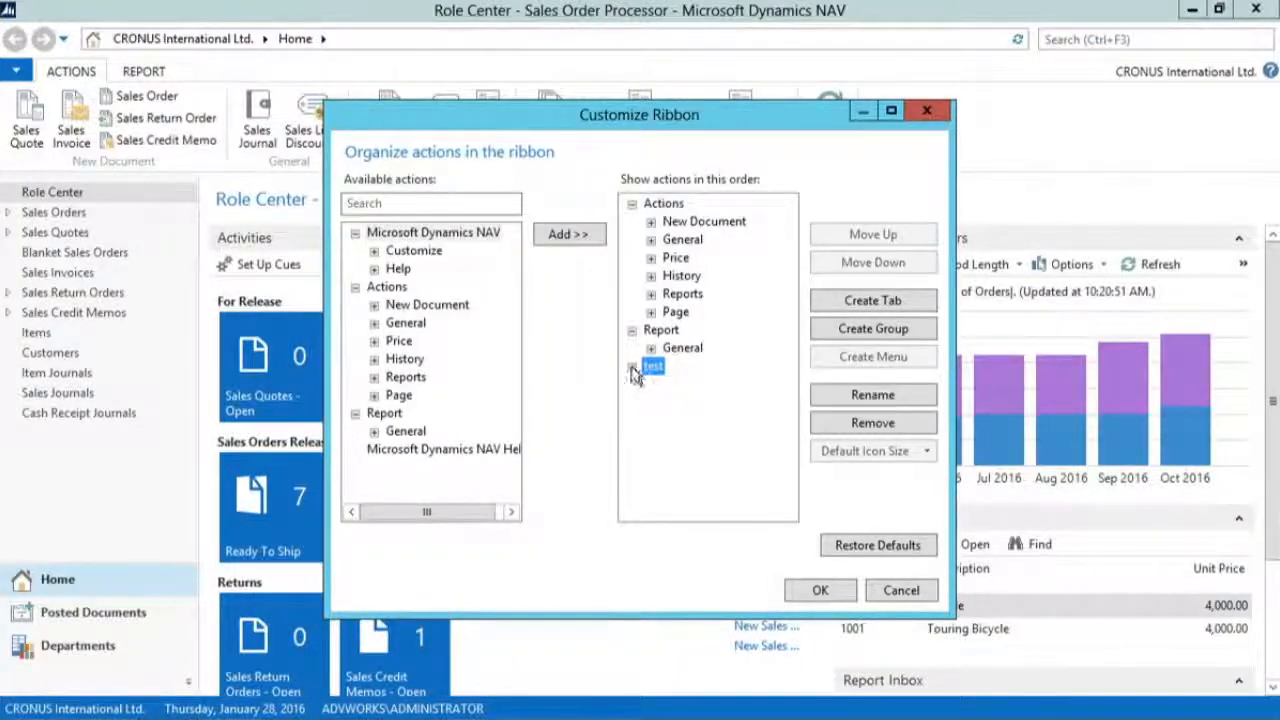
Step: Create a group named "new group" inside the test tab
click(850, 330)
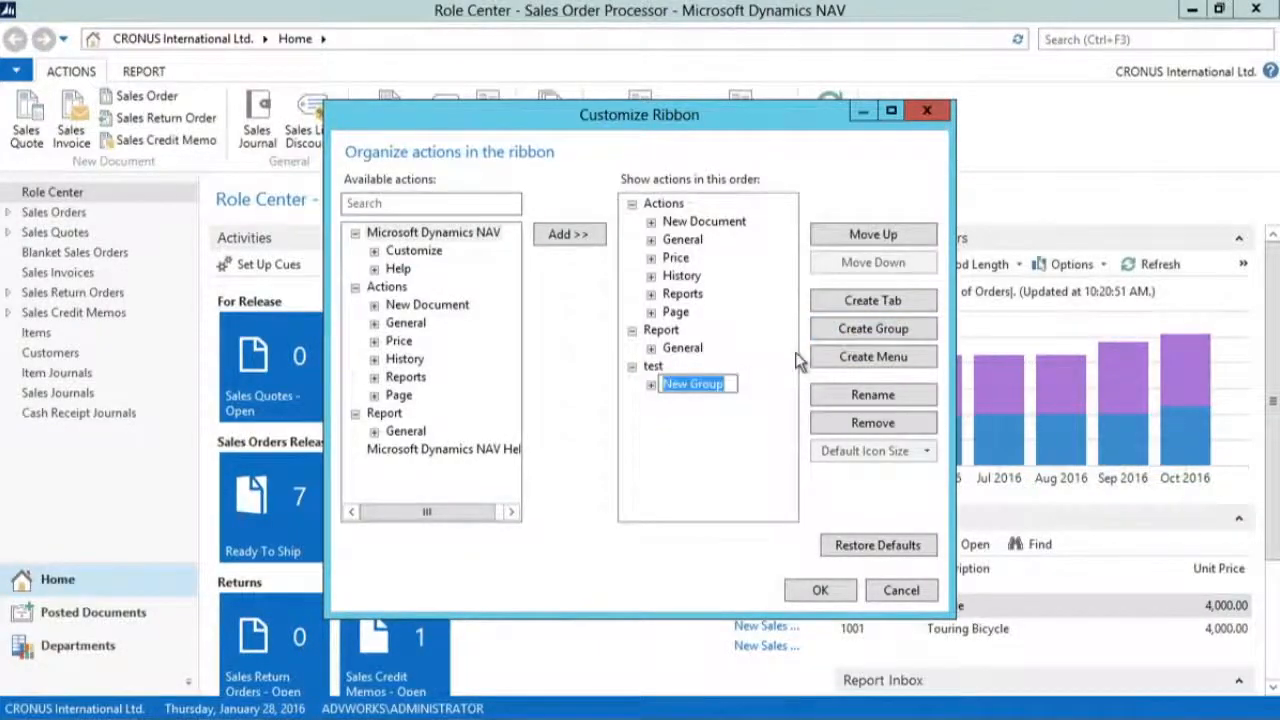
text(new group)
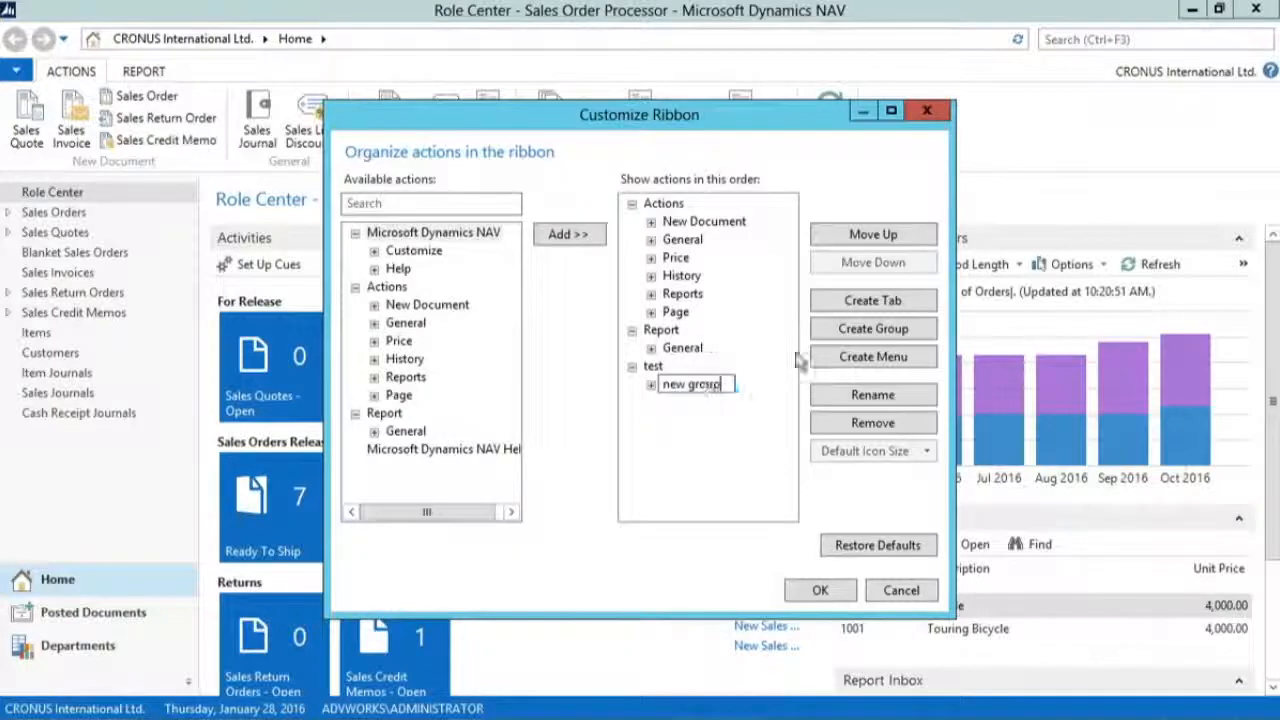
click(688, 445)
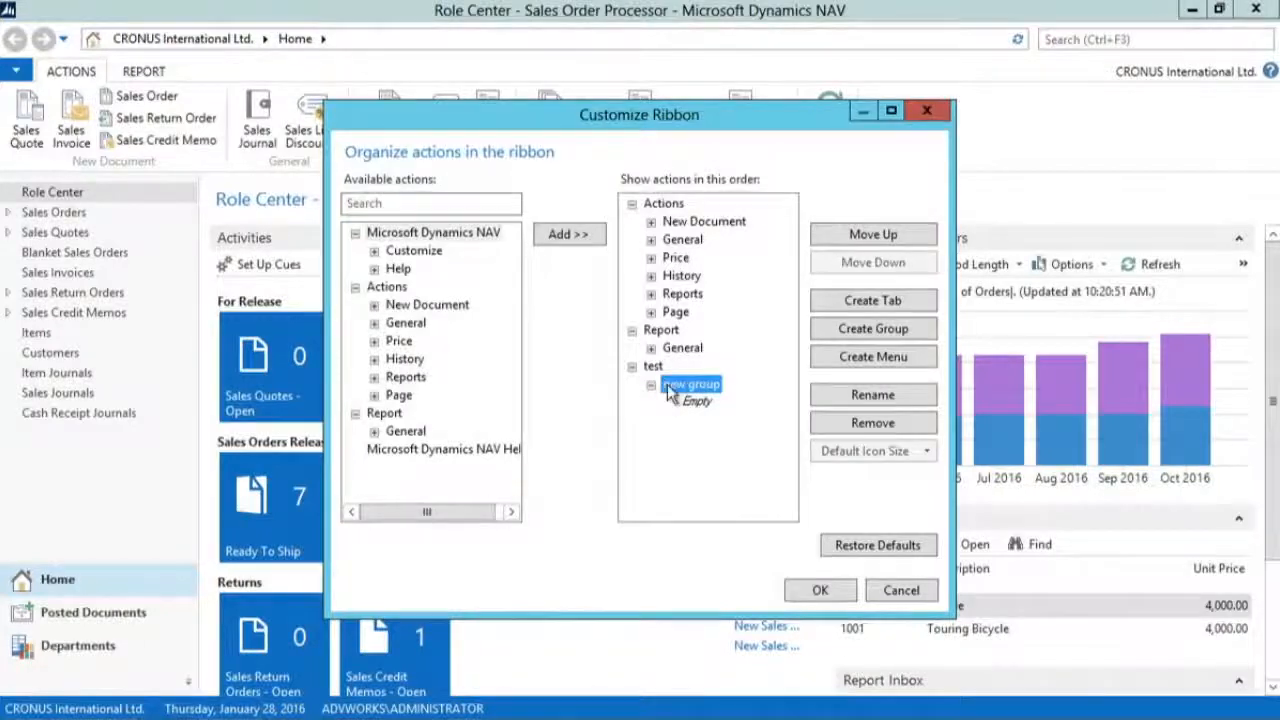
Step: Add the Sales Journal action from the General actions to the new group and apply the ribbon customization
click(375, 323)
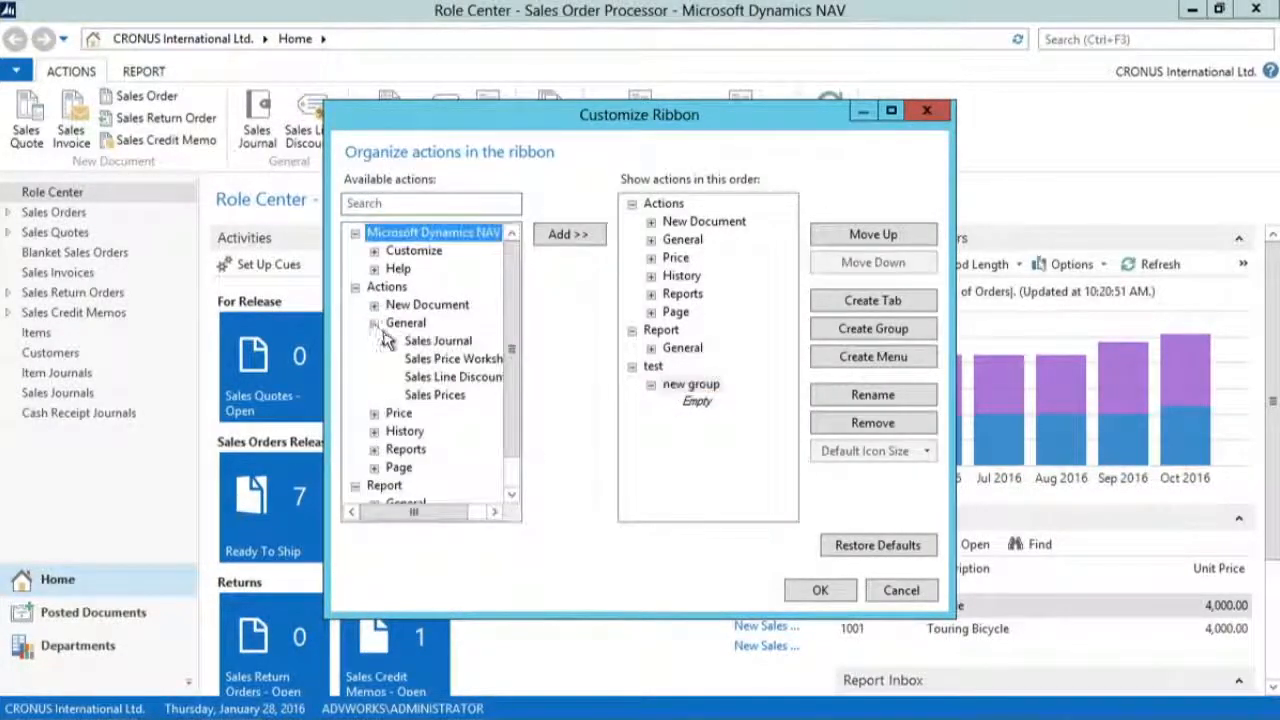
click(428, 342)
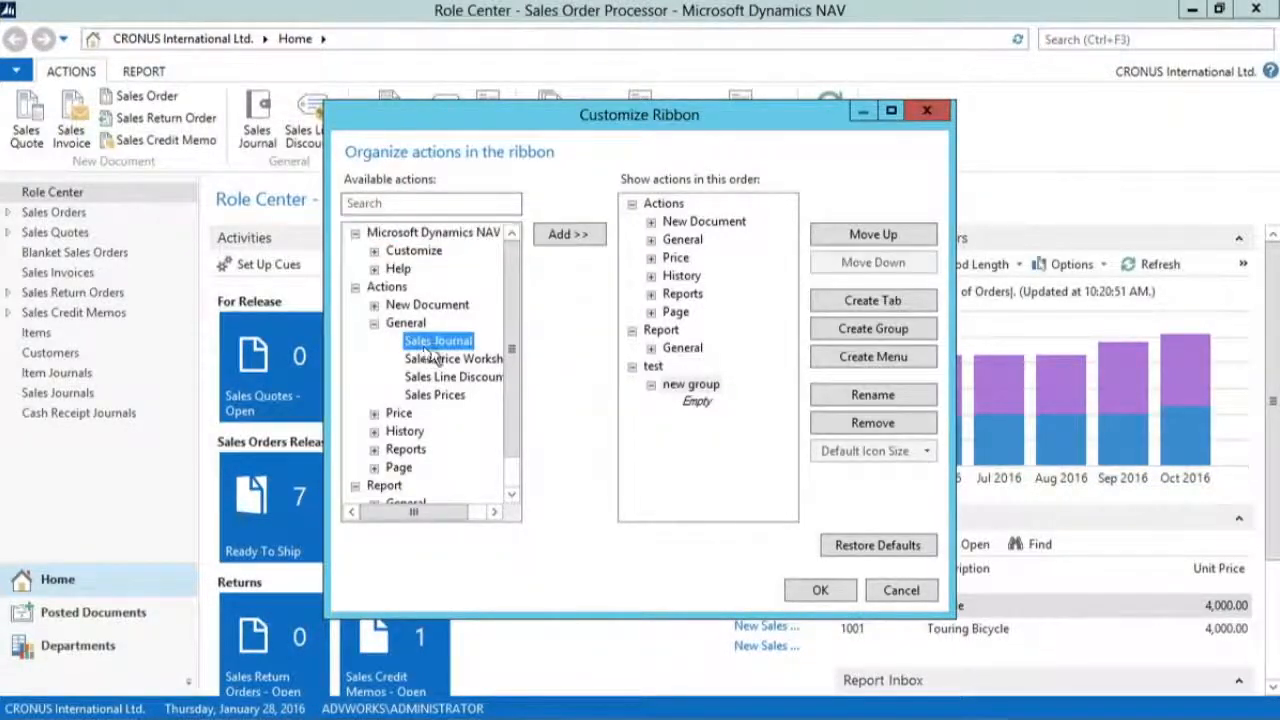
click(578, 234)
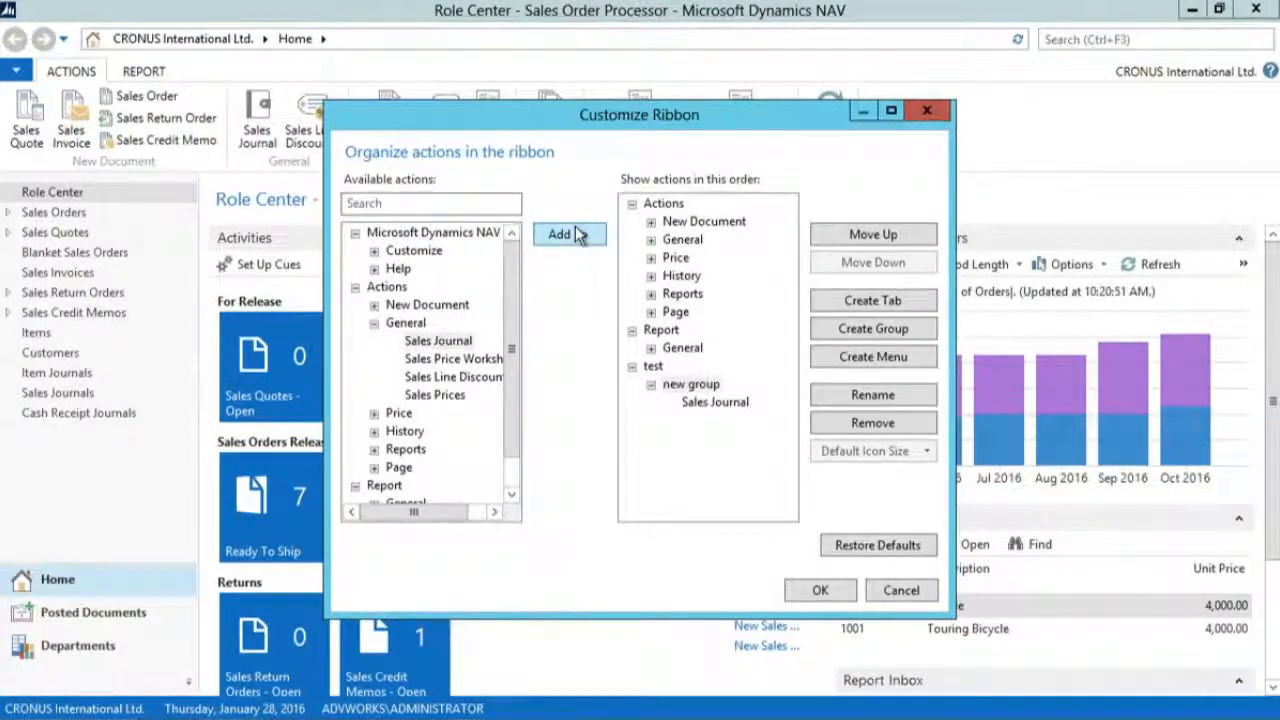
click(820, 590)
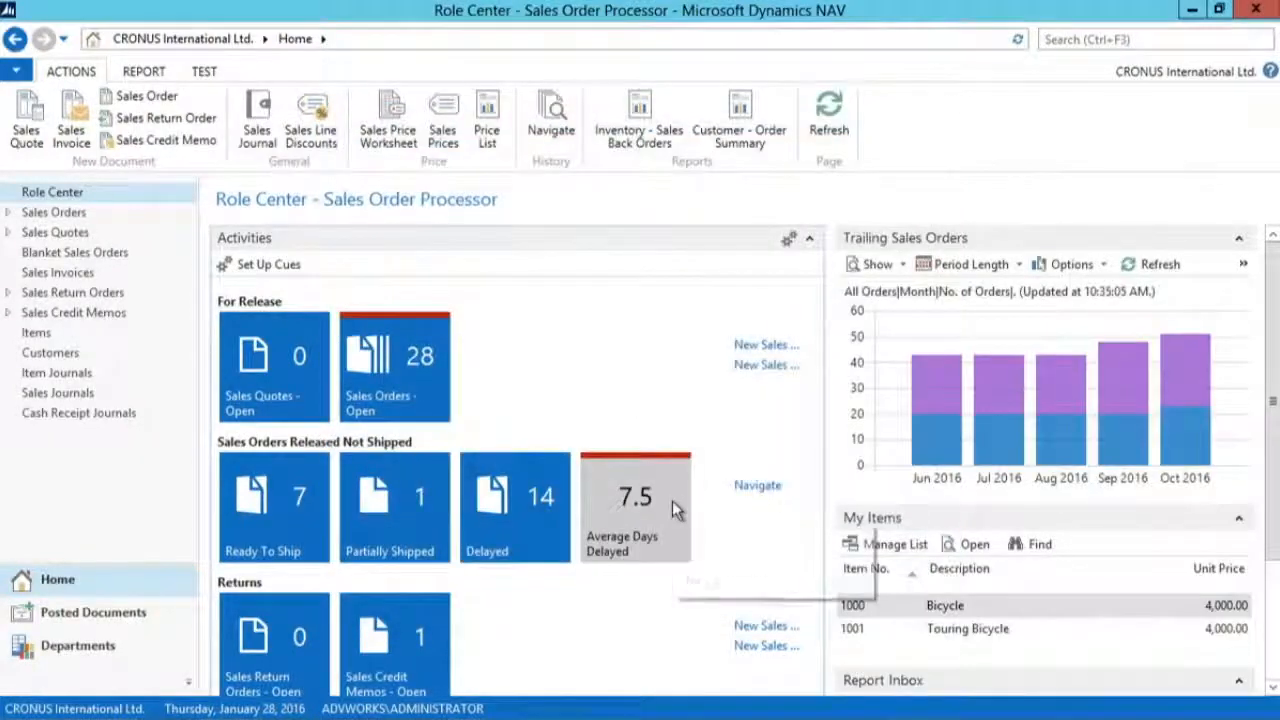
Step: Open the Sales Journal from the test tab, view its own ribbon customization options, and close it without making changes
click(205, 73)
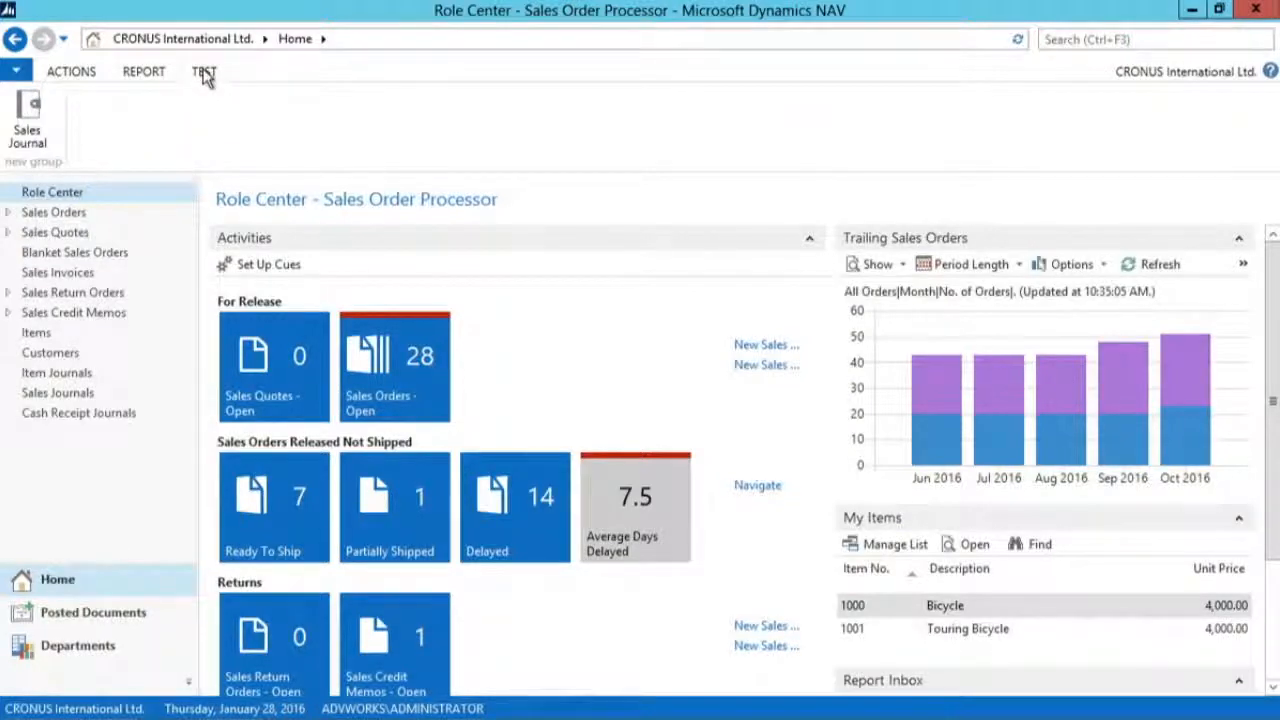
click(40, 140)
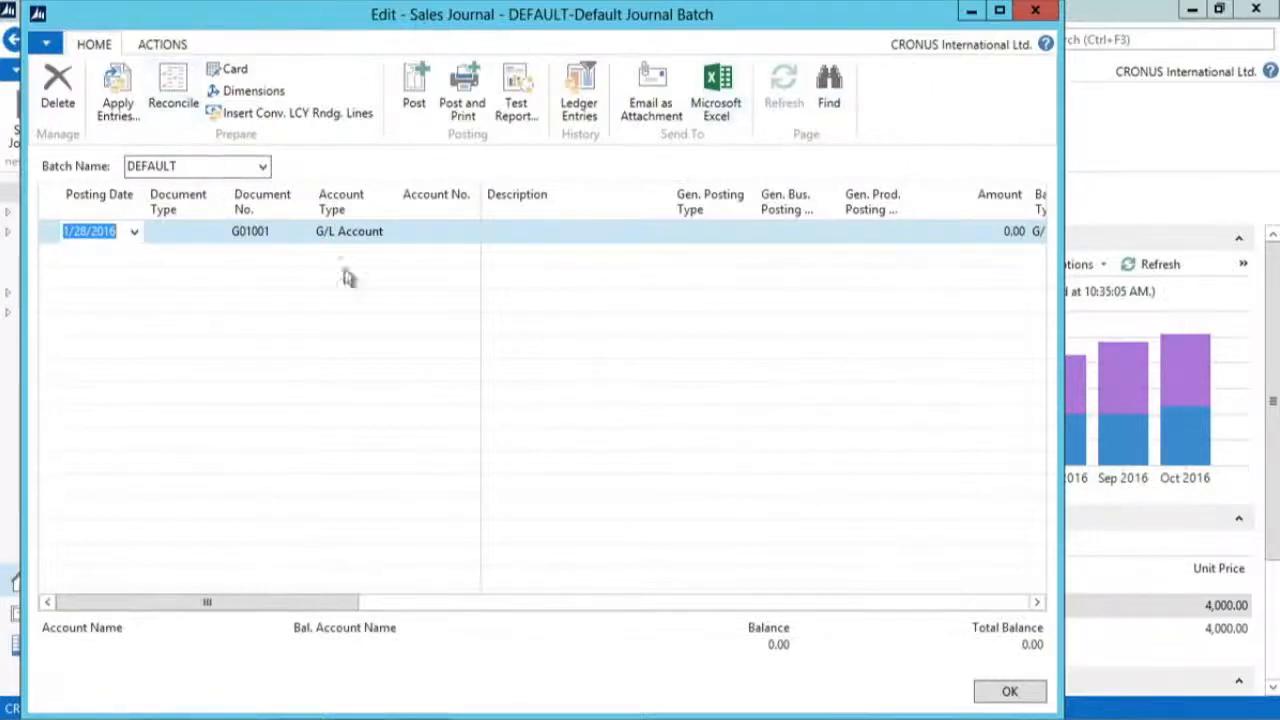
right_click(887, 100)
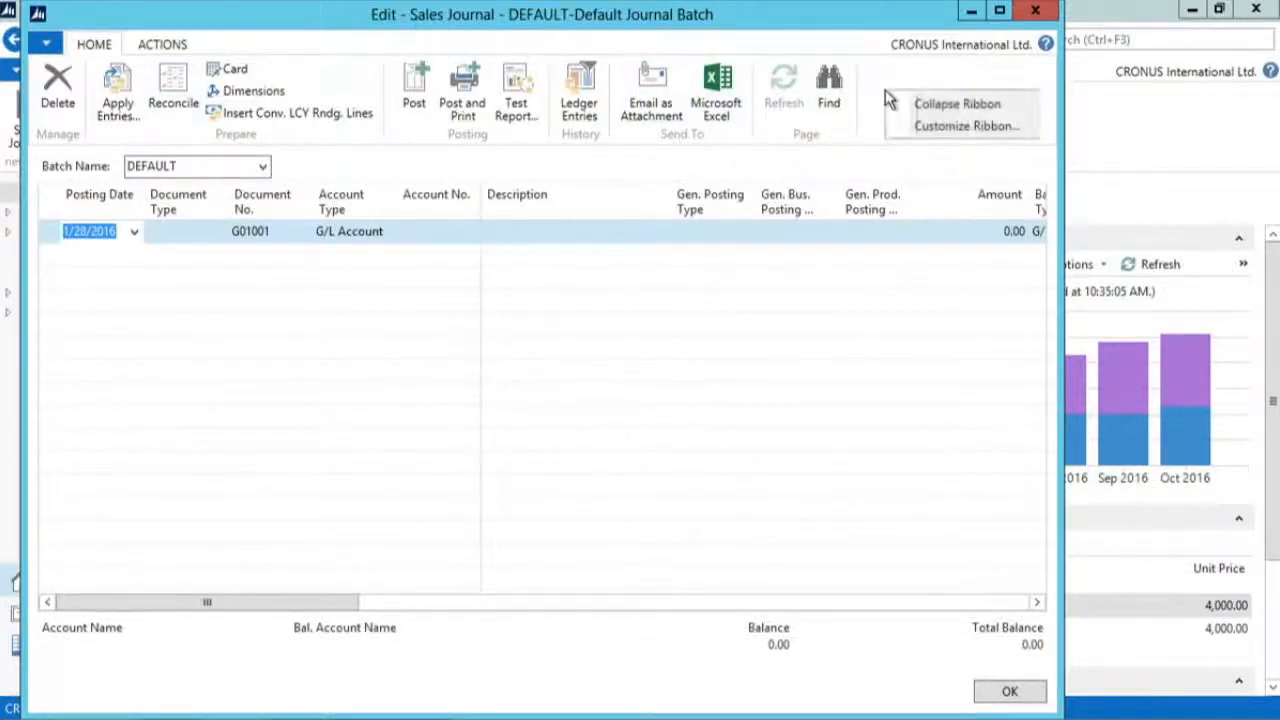
click(955, 127)
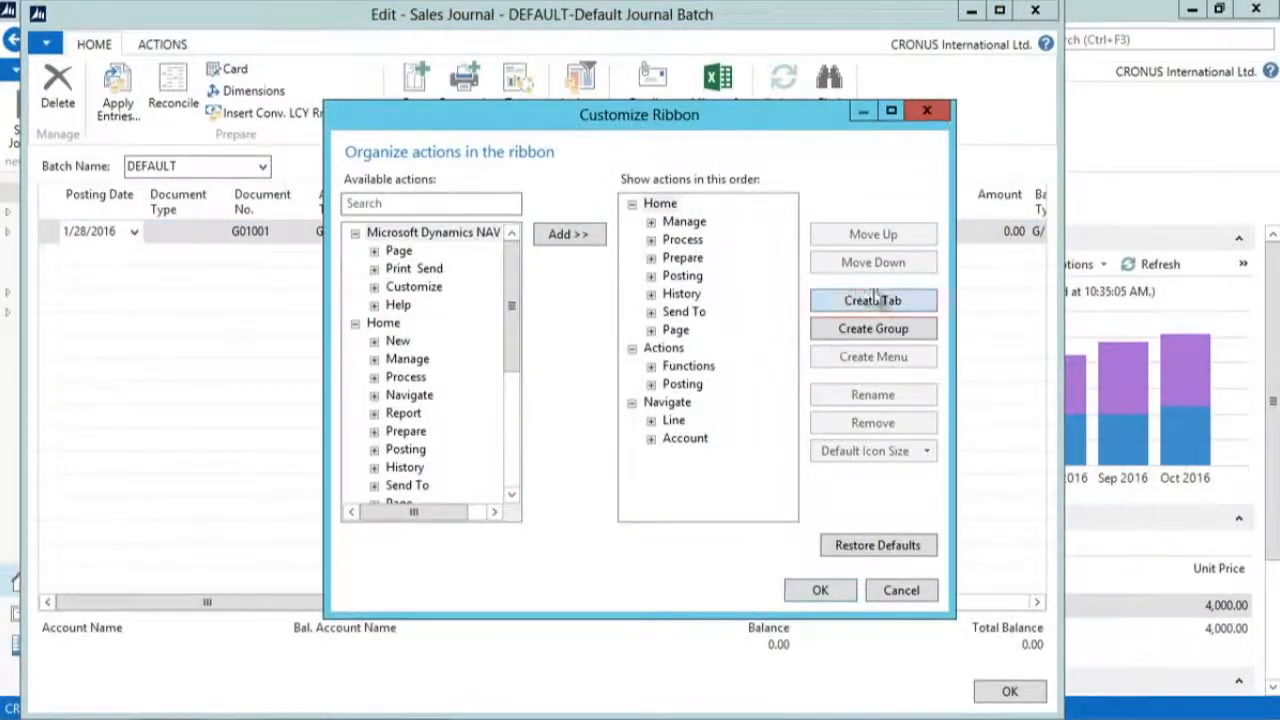
click(866, 329)
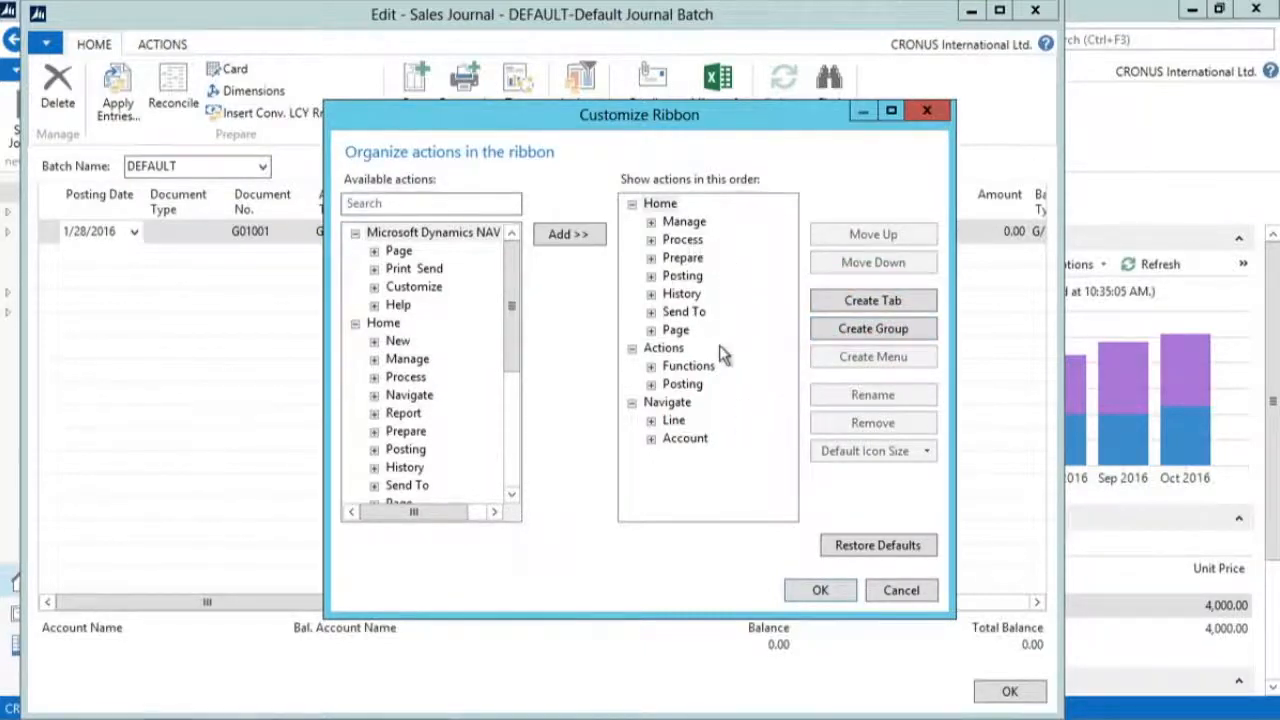
click(903, 591)
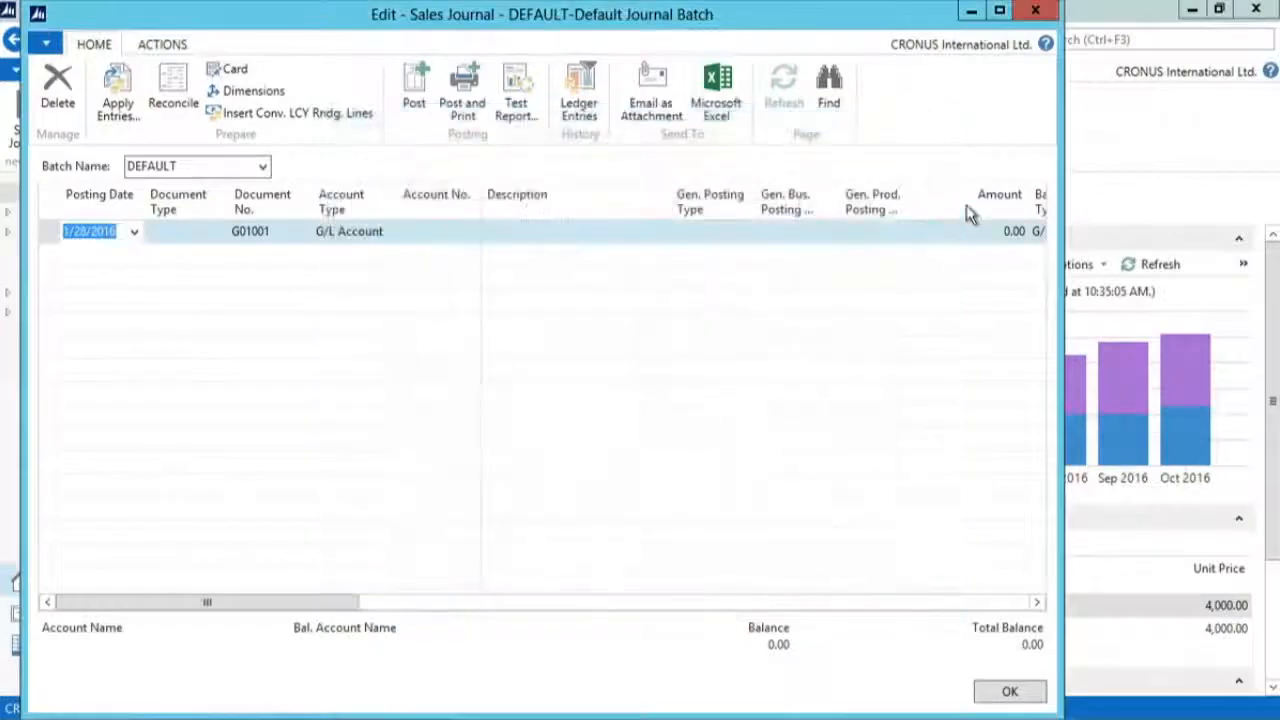
click(1035, 10)
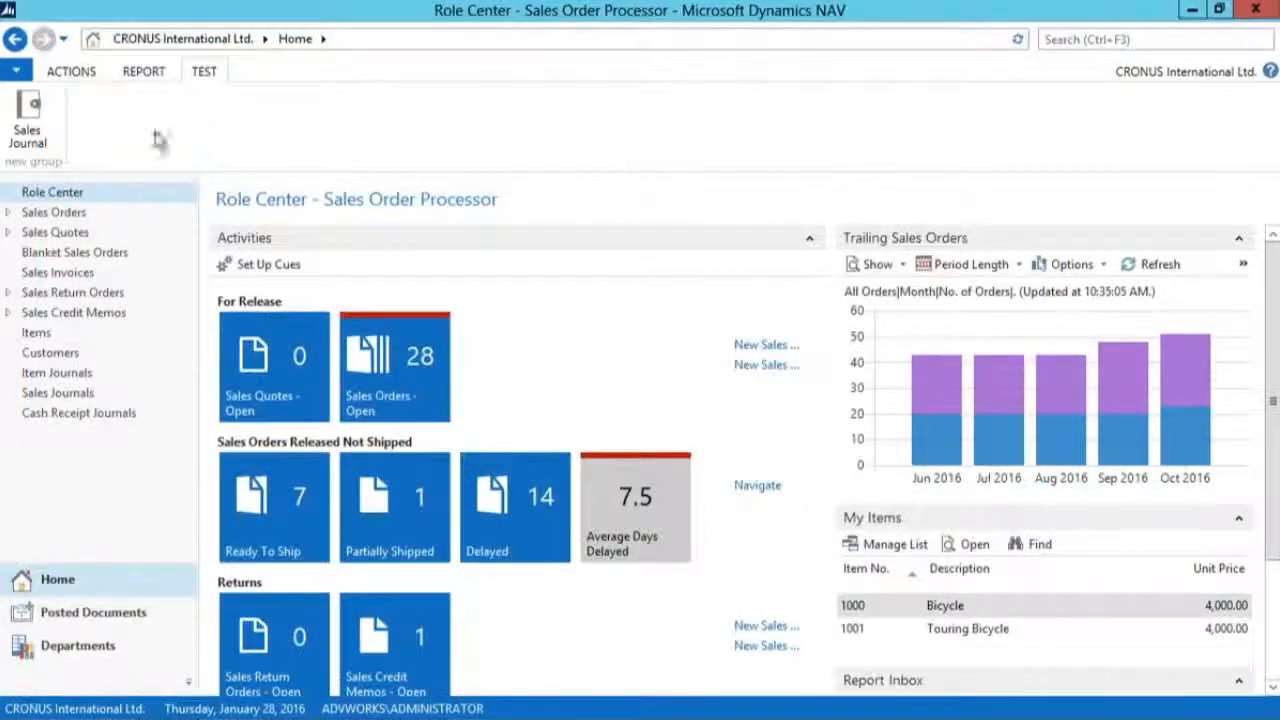
Step: In the Role Center's ribbon customization, rename the Sales Invoice action under New Document by appending a person's first name
click(78, 80)
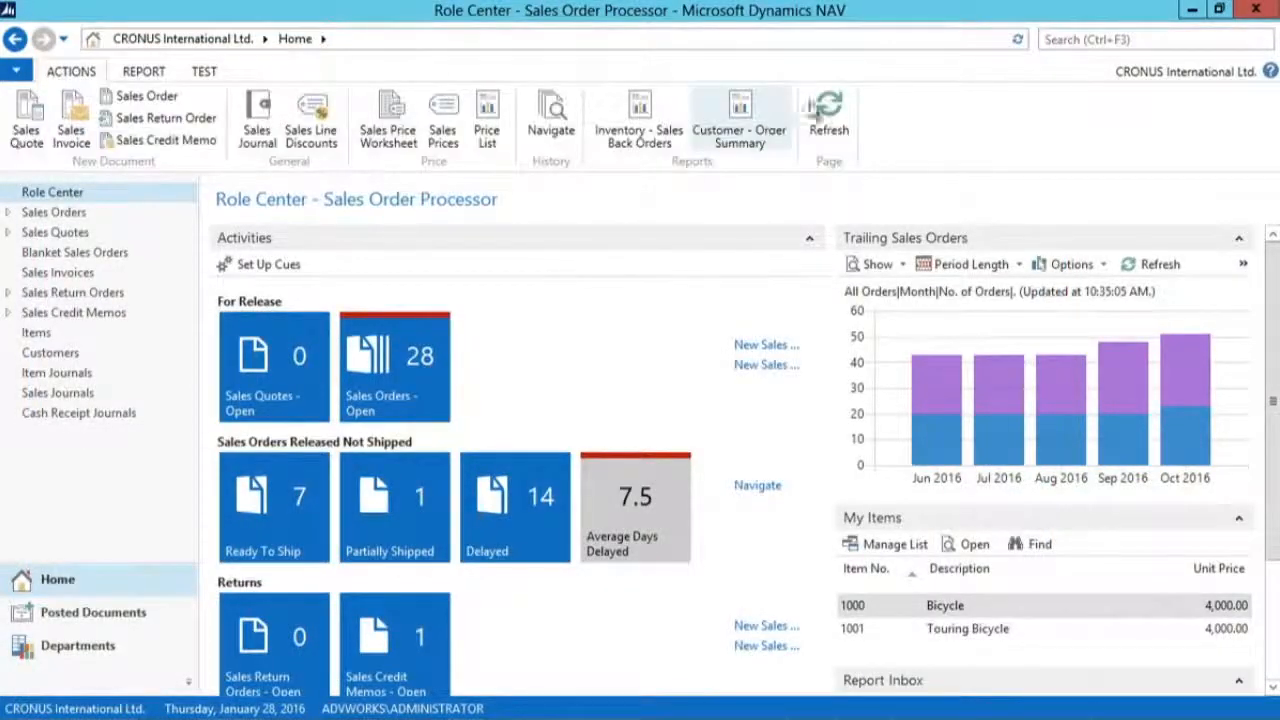
right_click(879, 109)
click(922, 145)
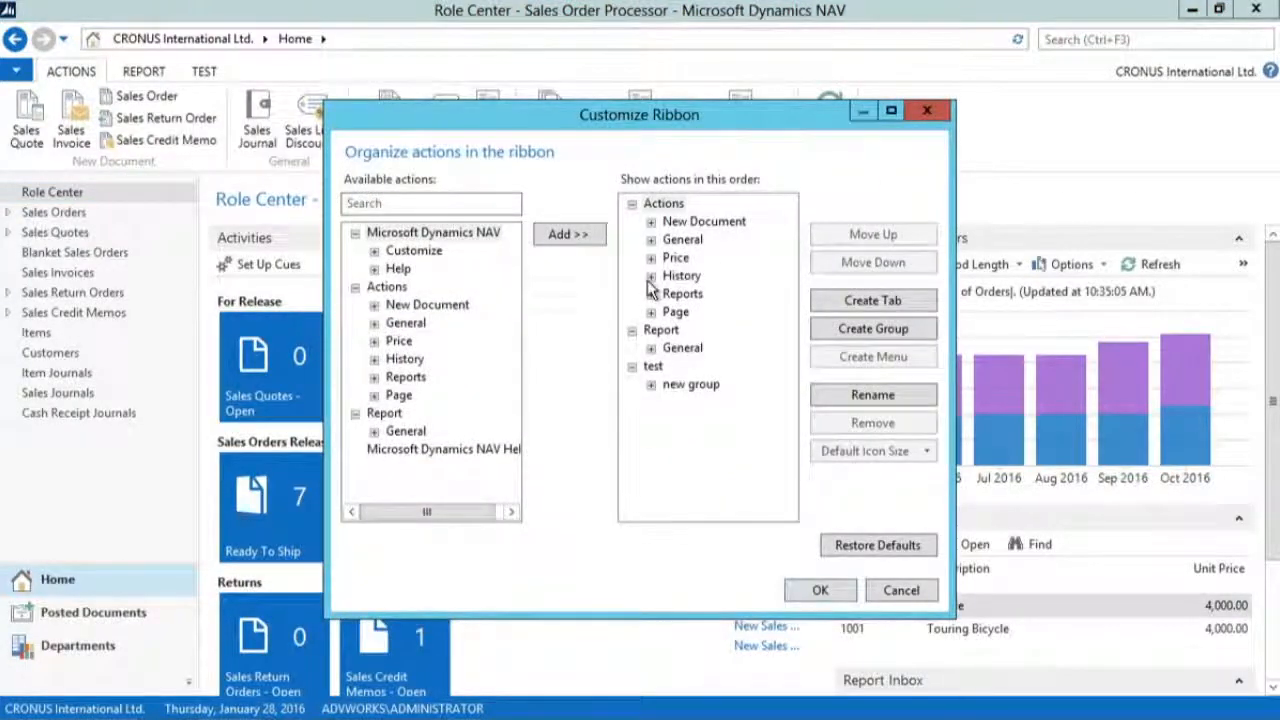
click(651, 221)
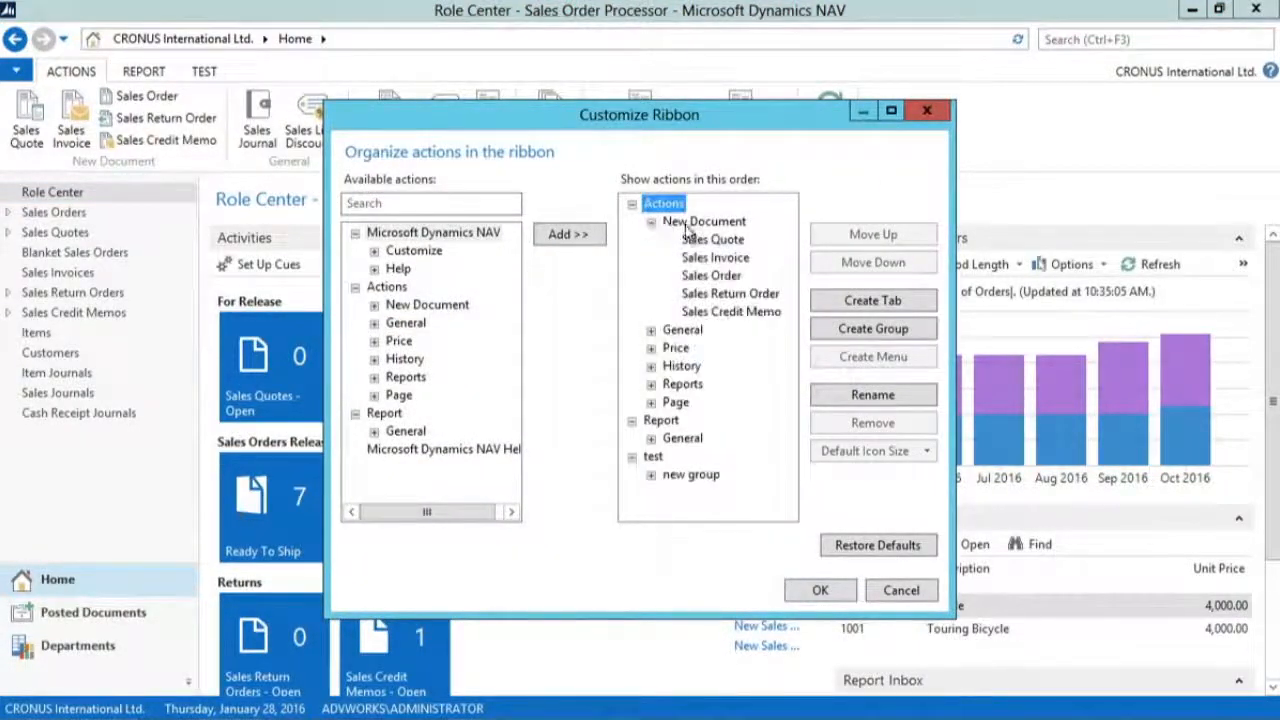
click(718, 258)
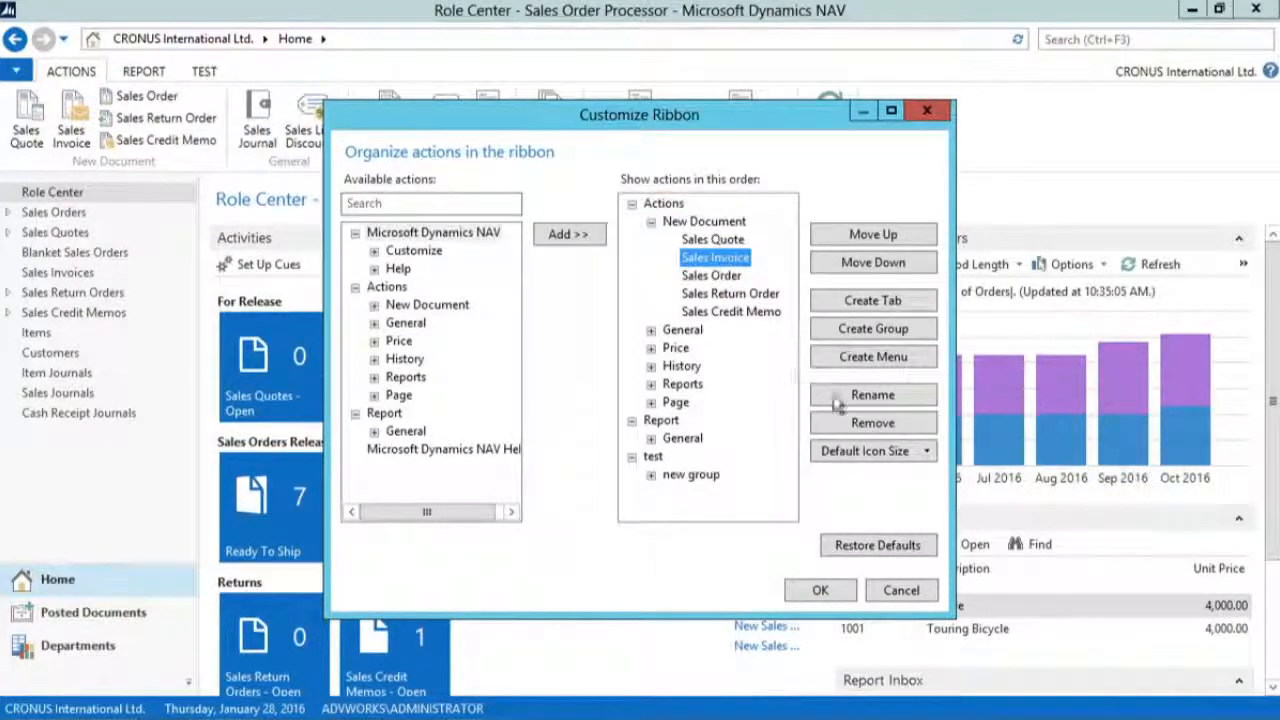
click(866, 396)
click(758, 258)
click(758, 258)
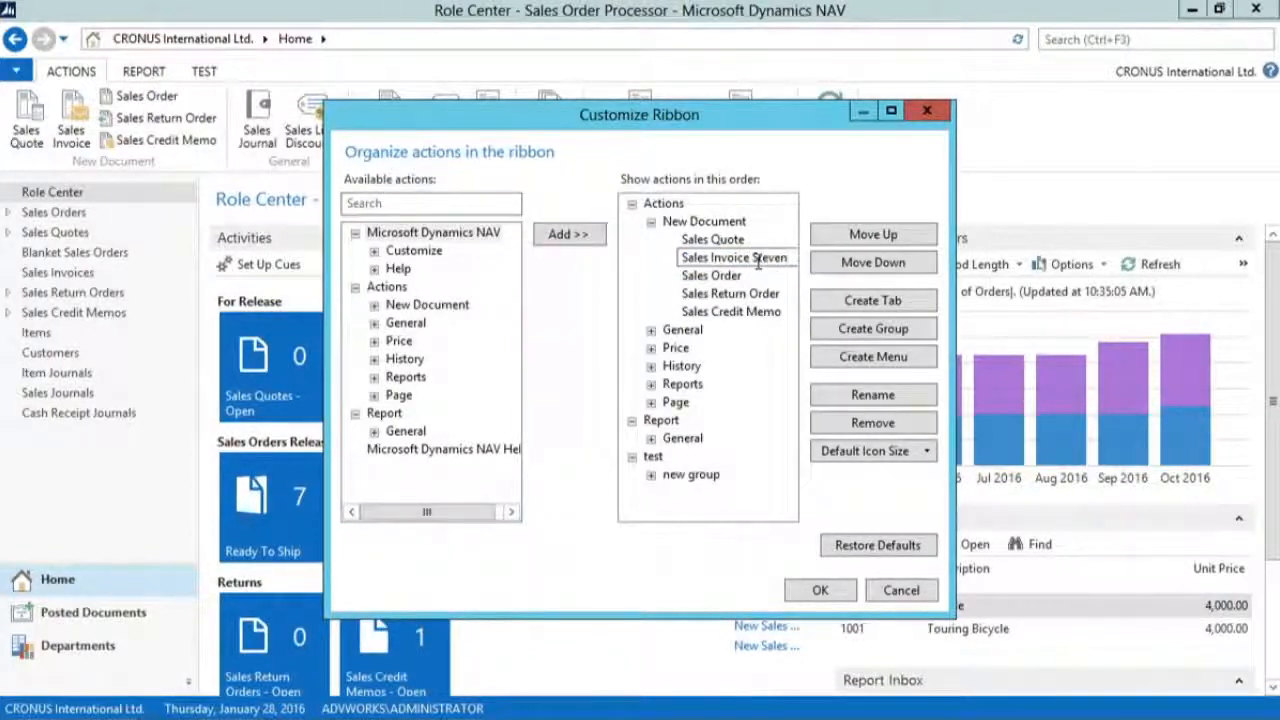
text(Steven)
key(Return)
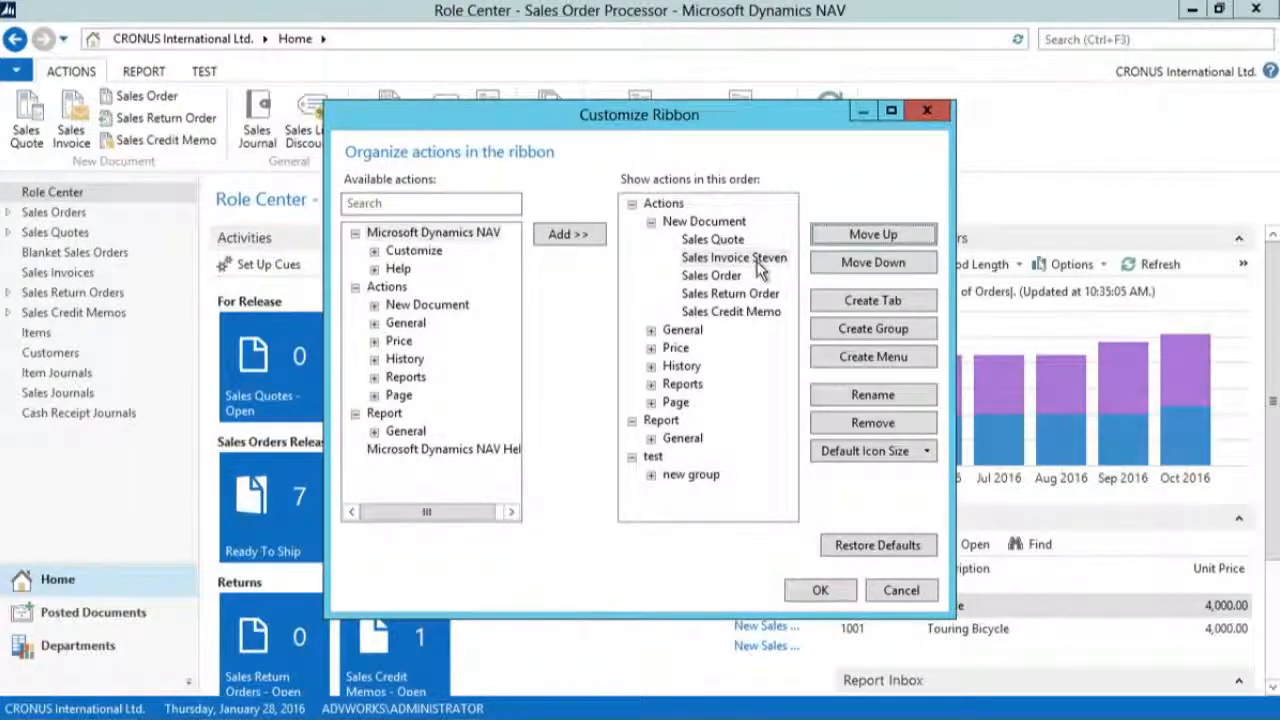
Step: View the icon size options for the renamed invoice action and remove Sales Return Order from the New Document group
click(922, 453)
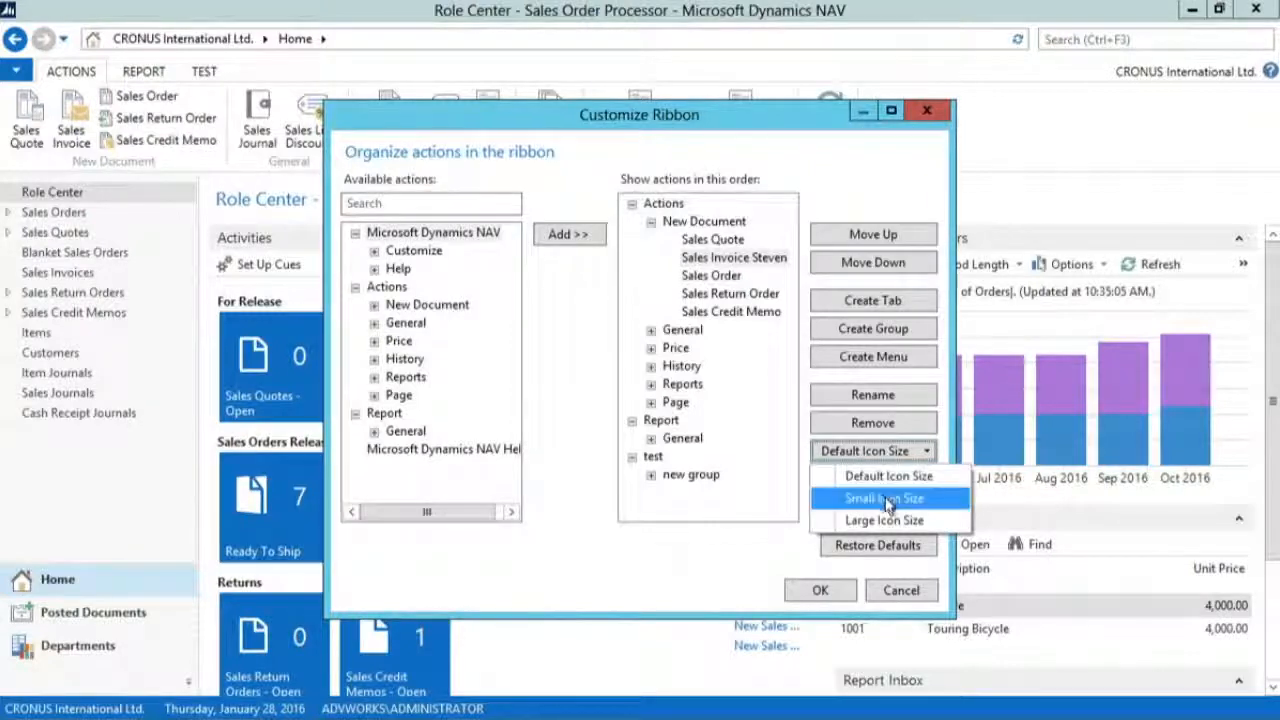
click(775, 585)
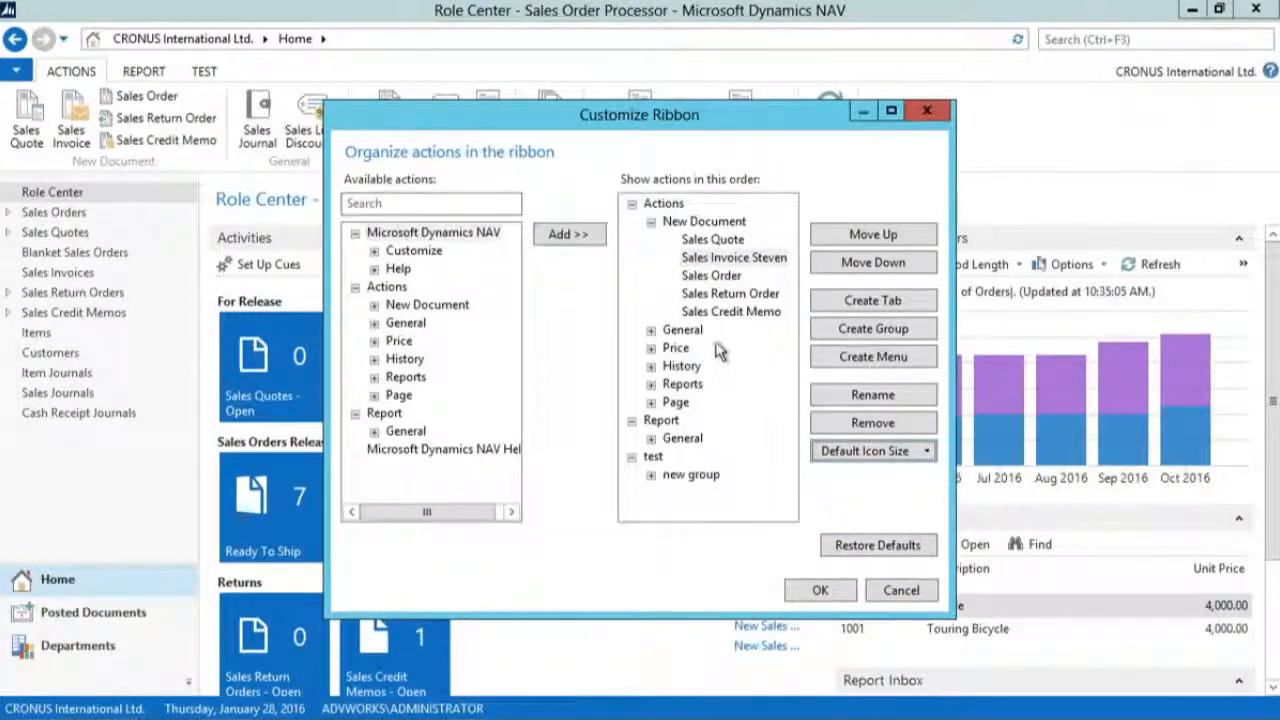
click(712, 294)
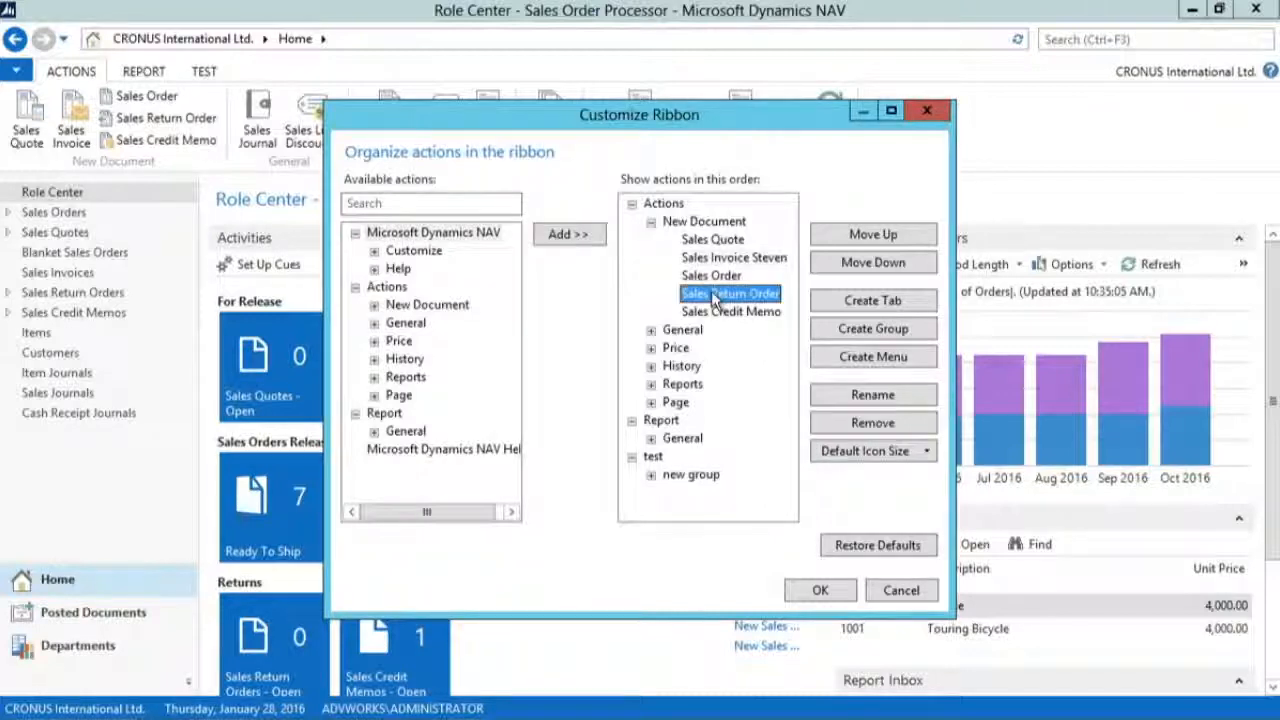
click(864, 431)
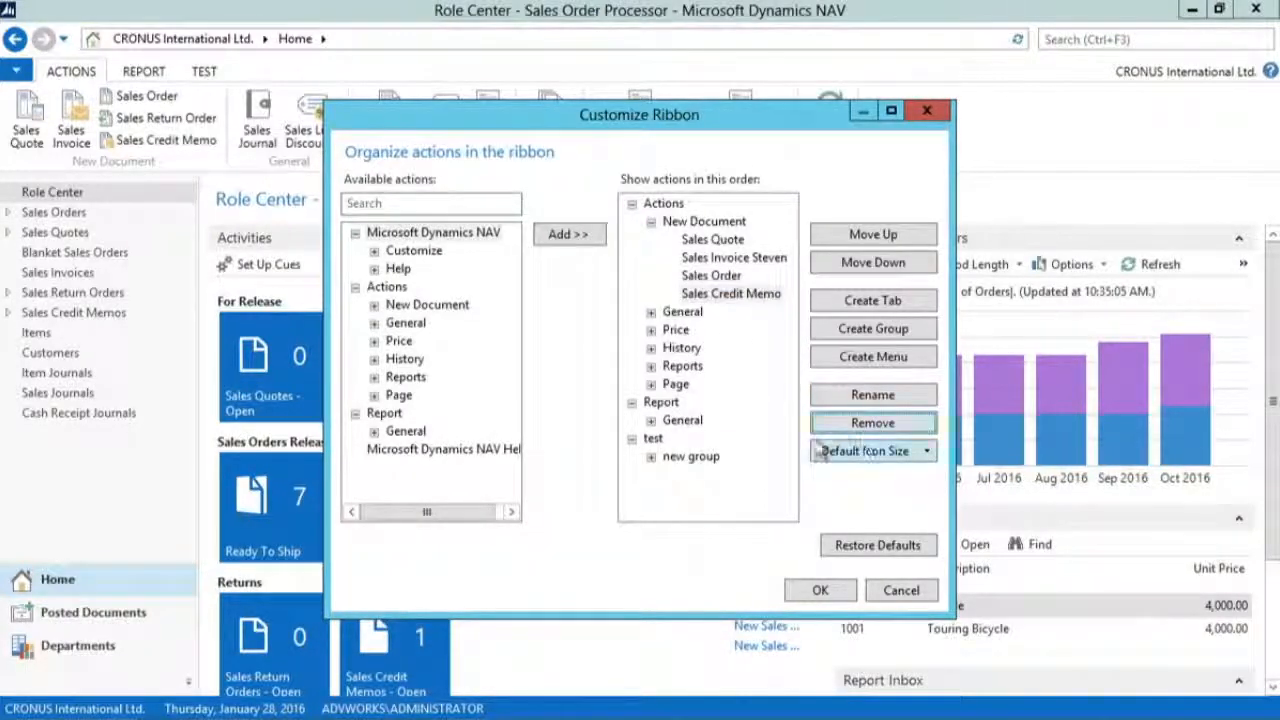
Step: Search the available actions for "cust" and add Customer - Top 10 List to the New Document group
click(441, 203)
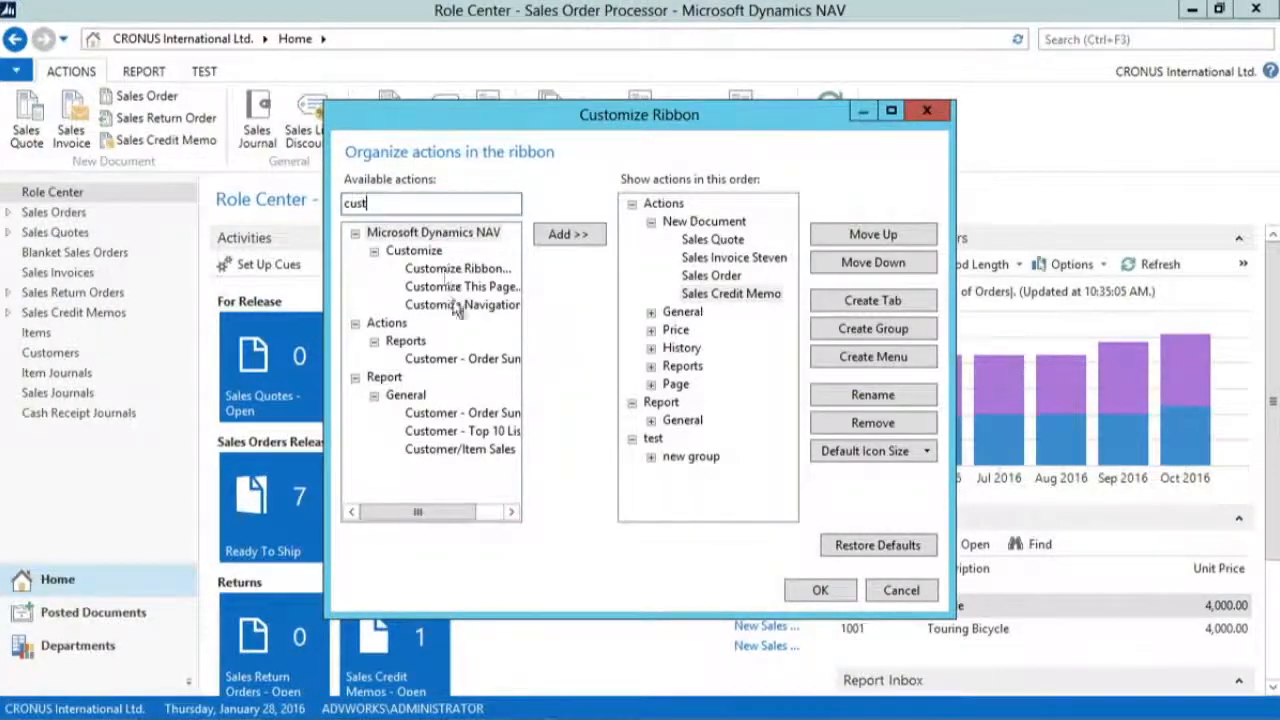
click(447, 438)
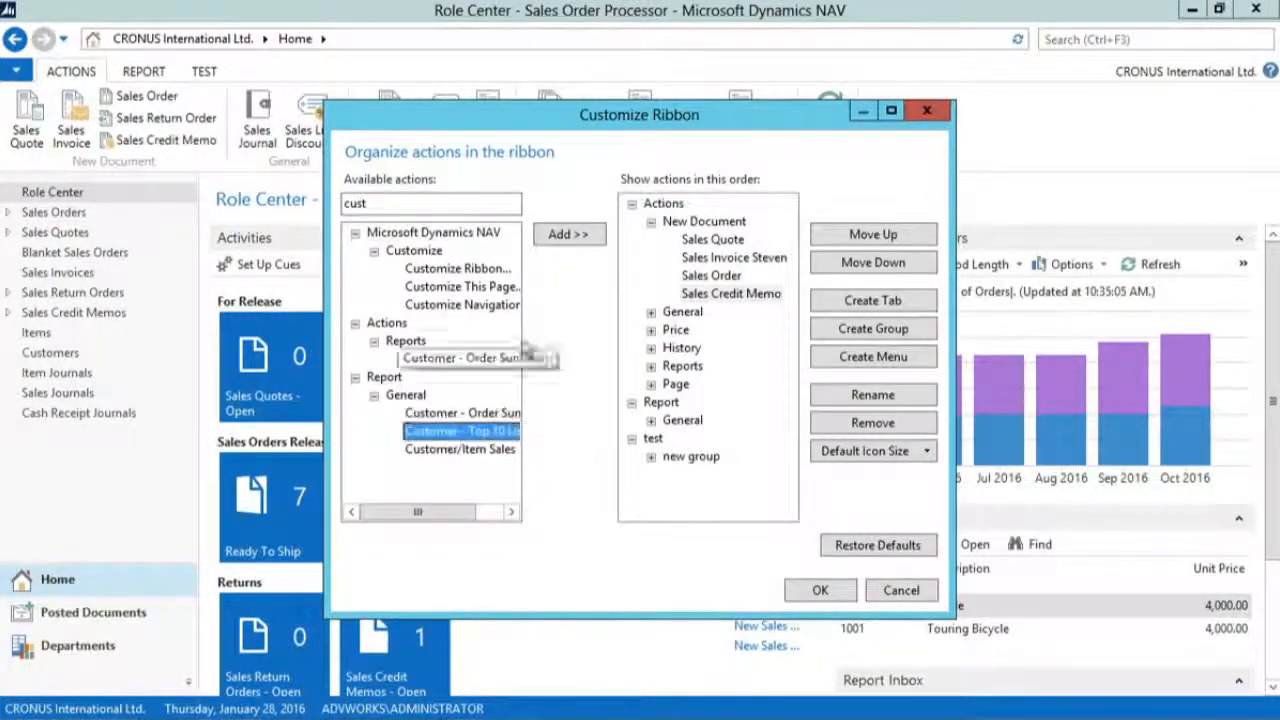
click(556, 233)
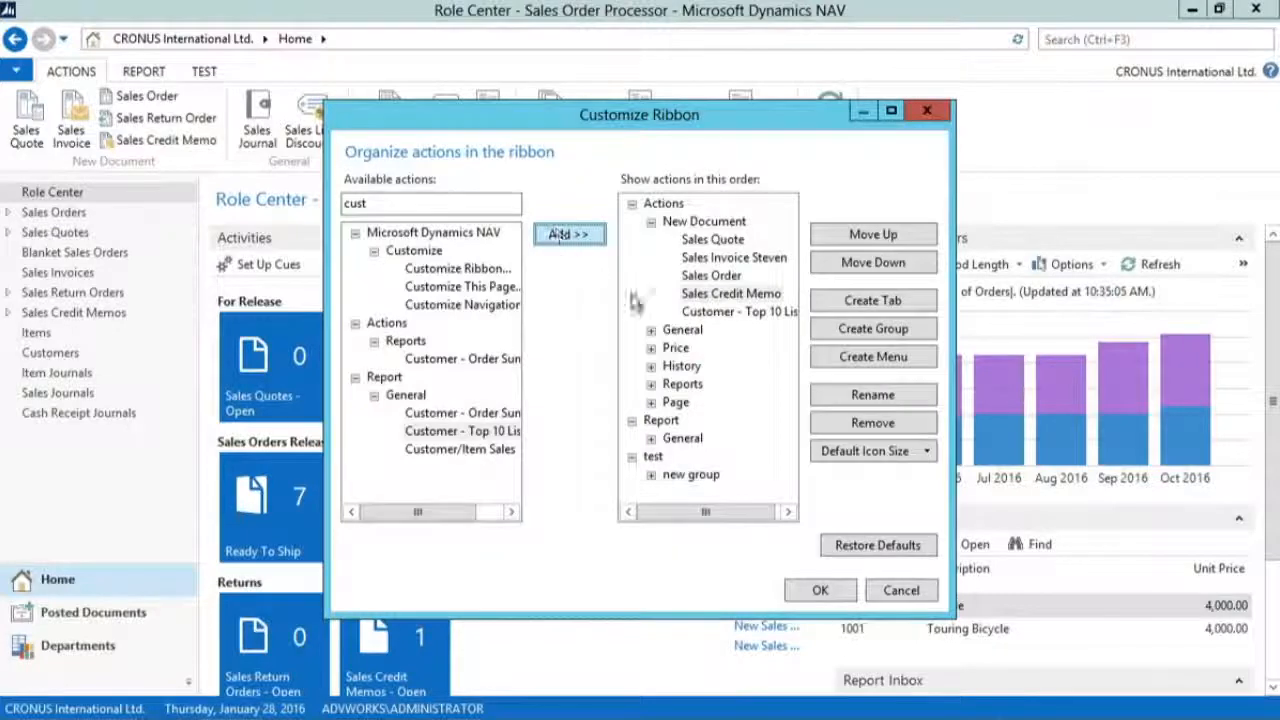
Step: Move the Customer - Top 10 List action up two positions, directly above Sales Order in the New Document group
click(735, 311)
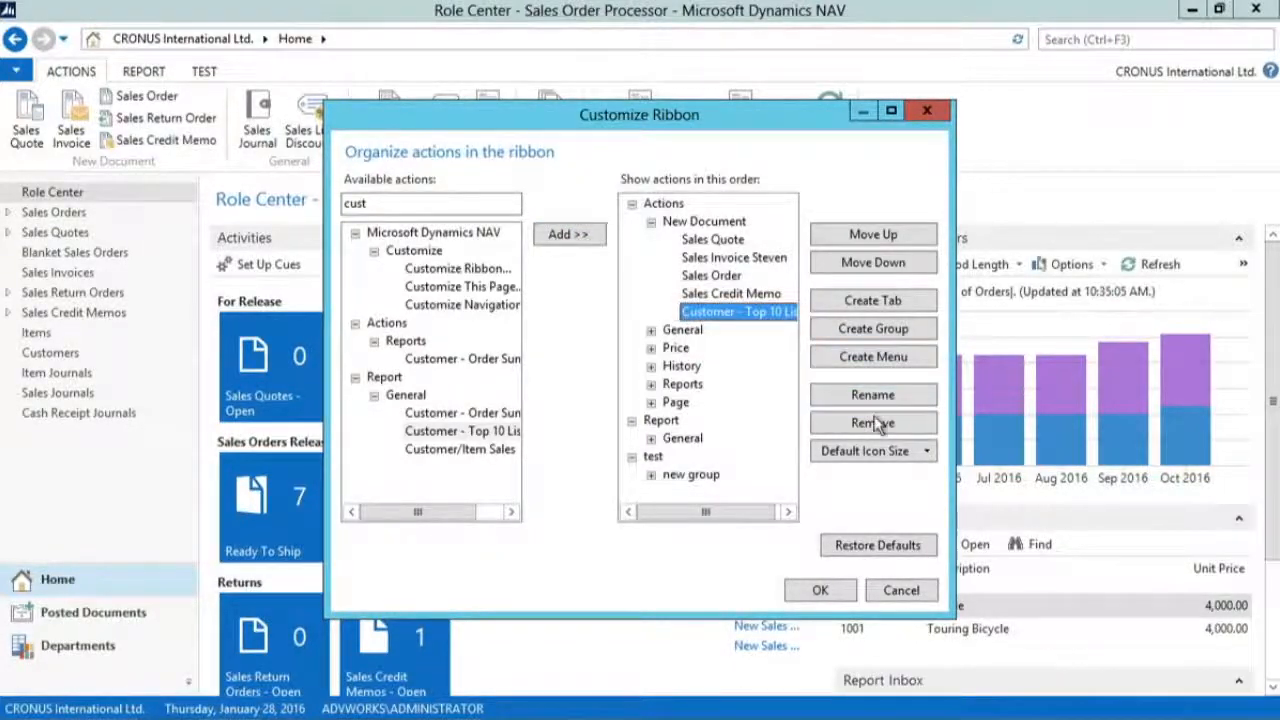
click(888, 233)
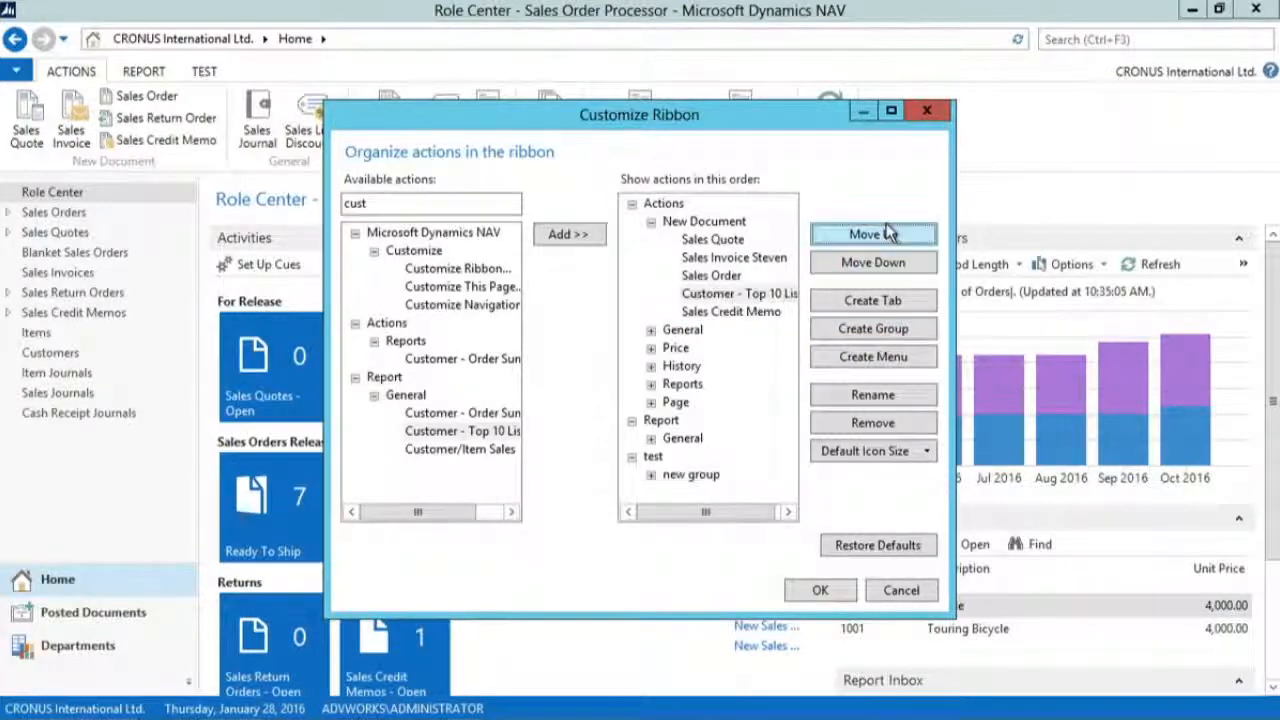
click(887, 233)
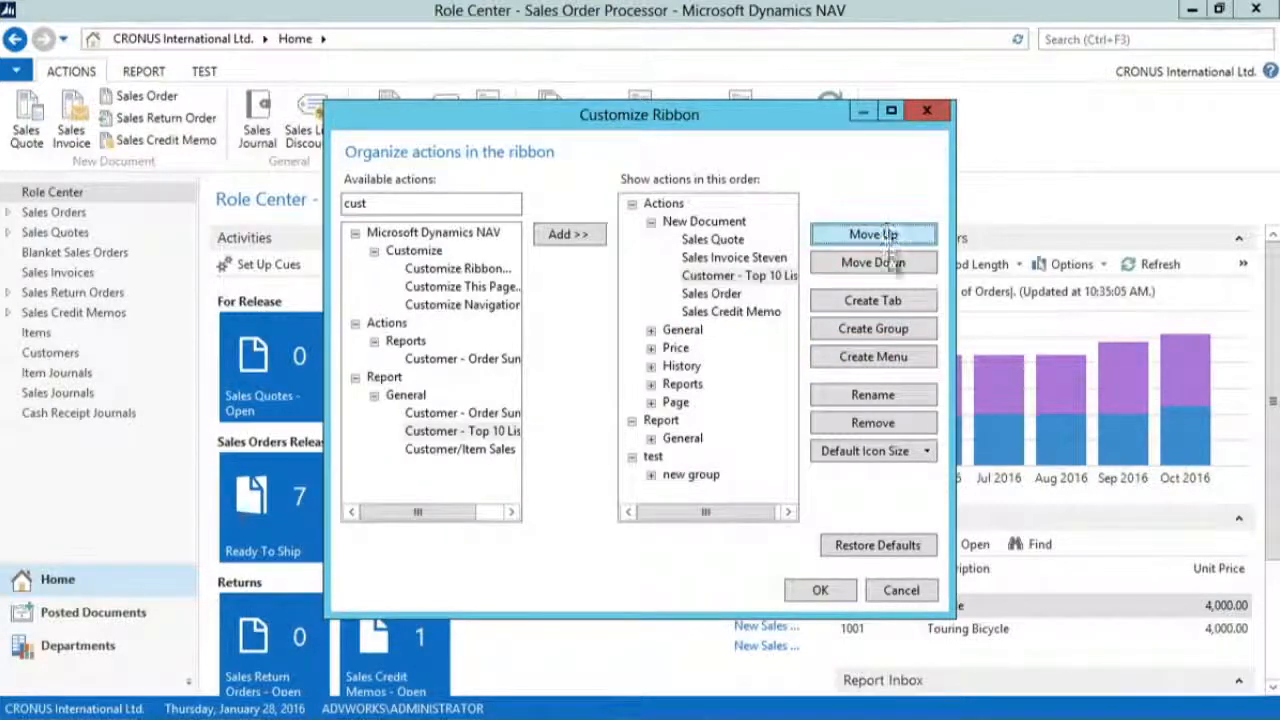
Step: Save the ribbon changes and reopen the Role Center's ribbon customization
click(822, 590)
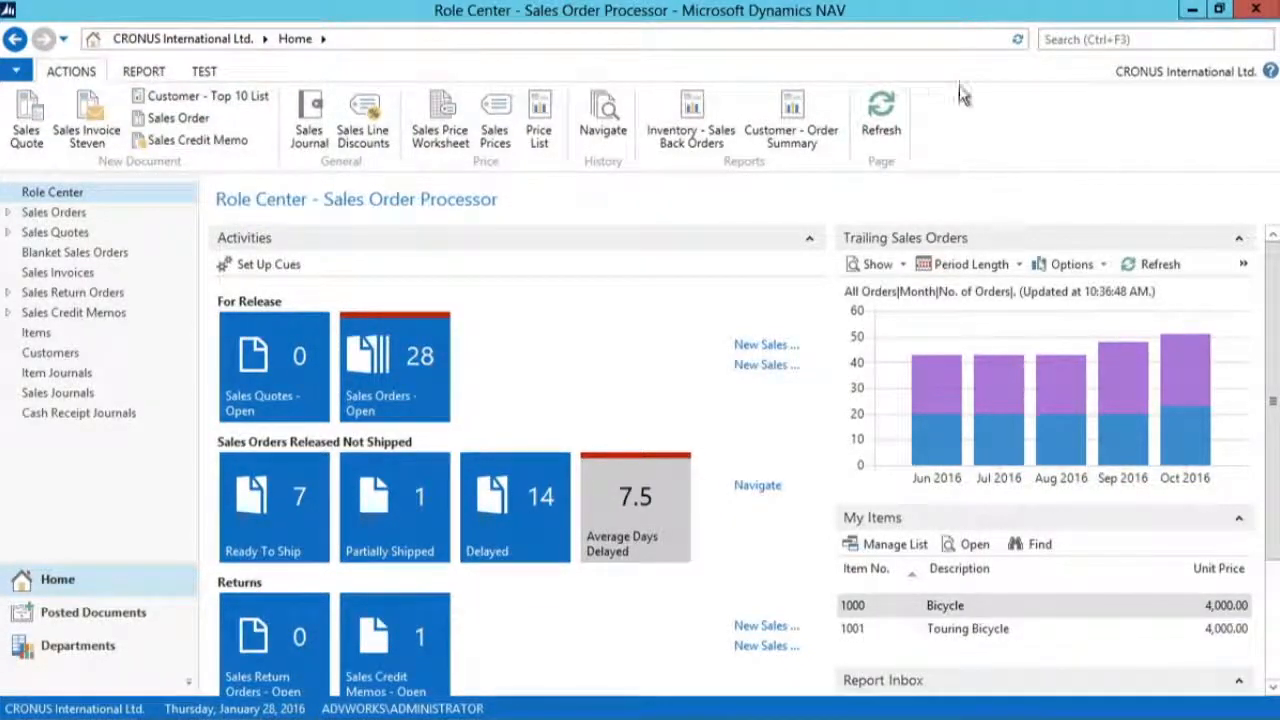
right_click(988, 112)
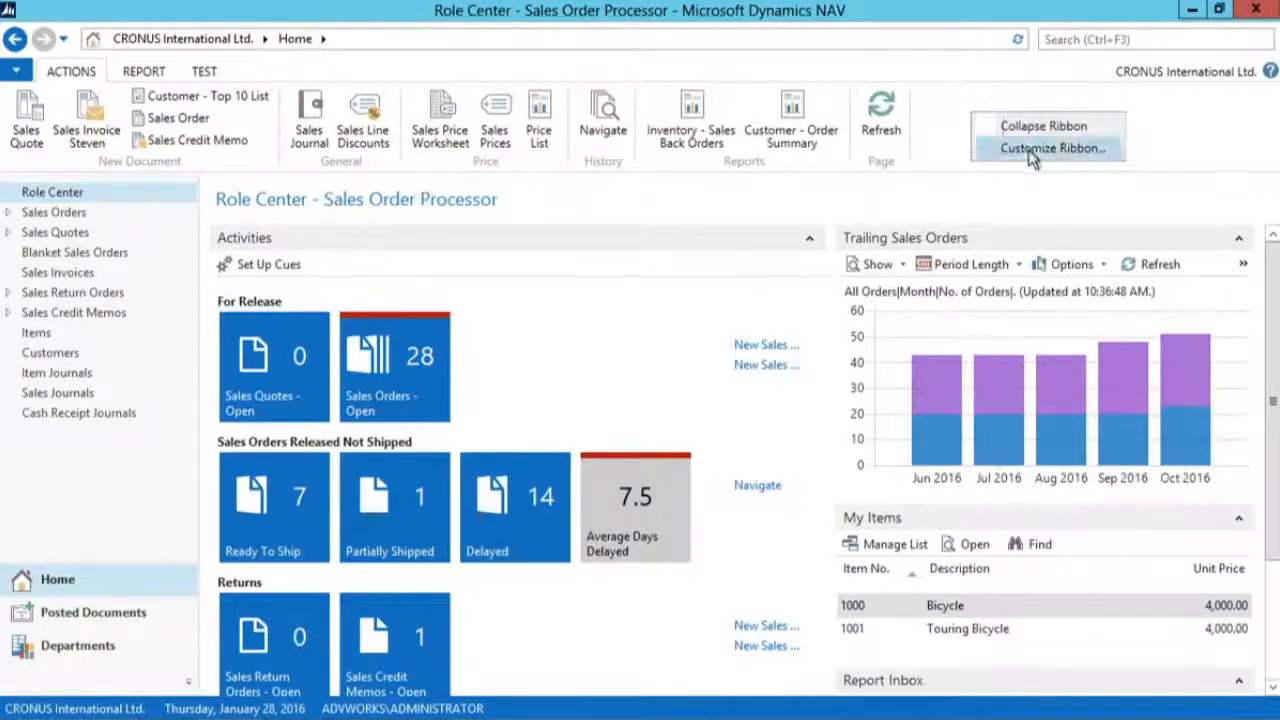
click(1033, 152)
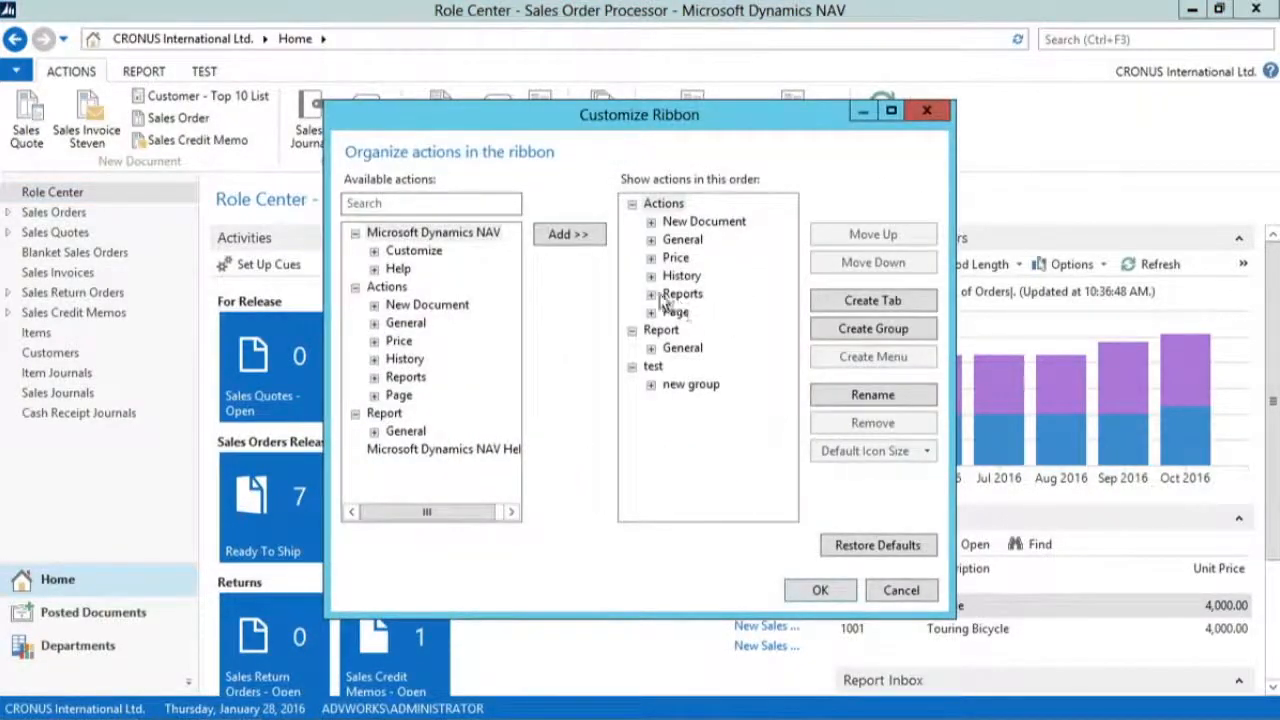
Step: Move Customer - Top 10 List down from New Document to the first position in the Reports group and save the ribbon
click(650, 221)
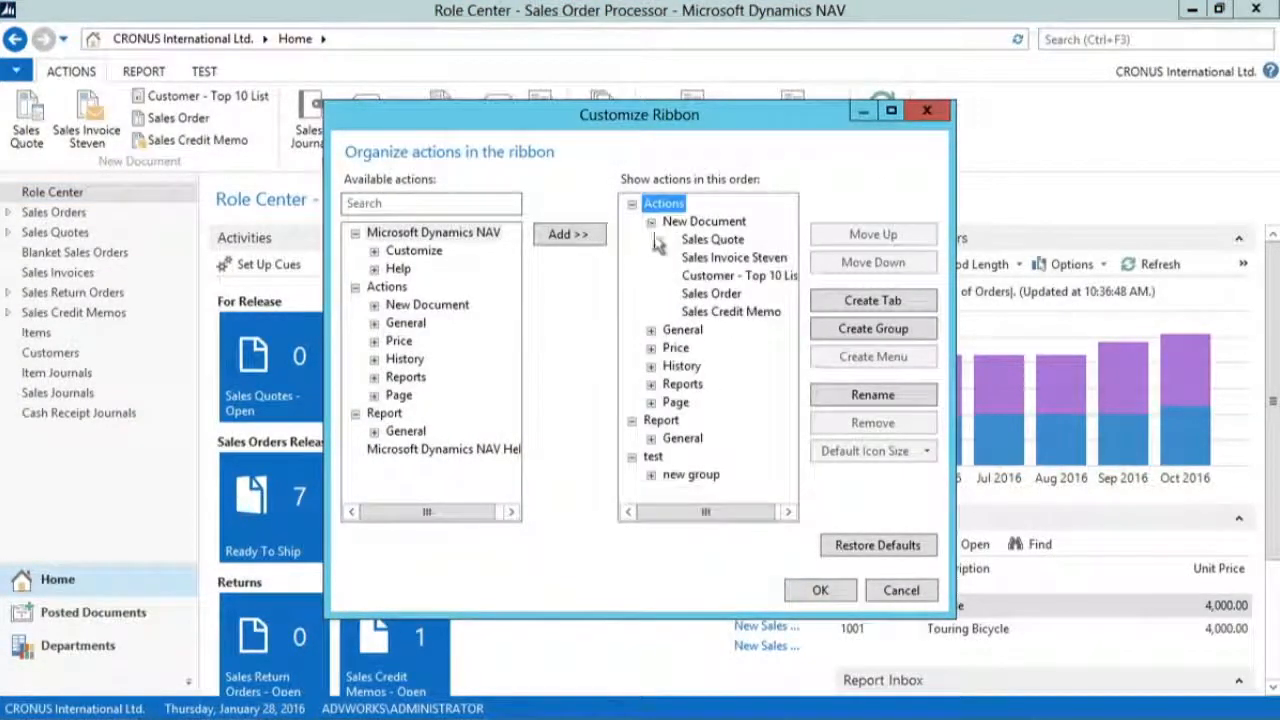
click(700, 275)
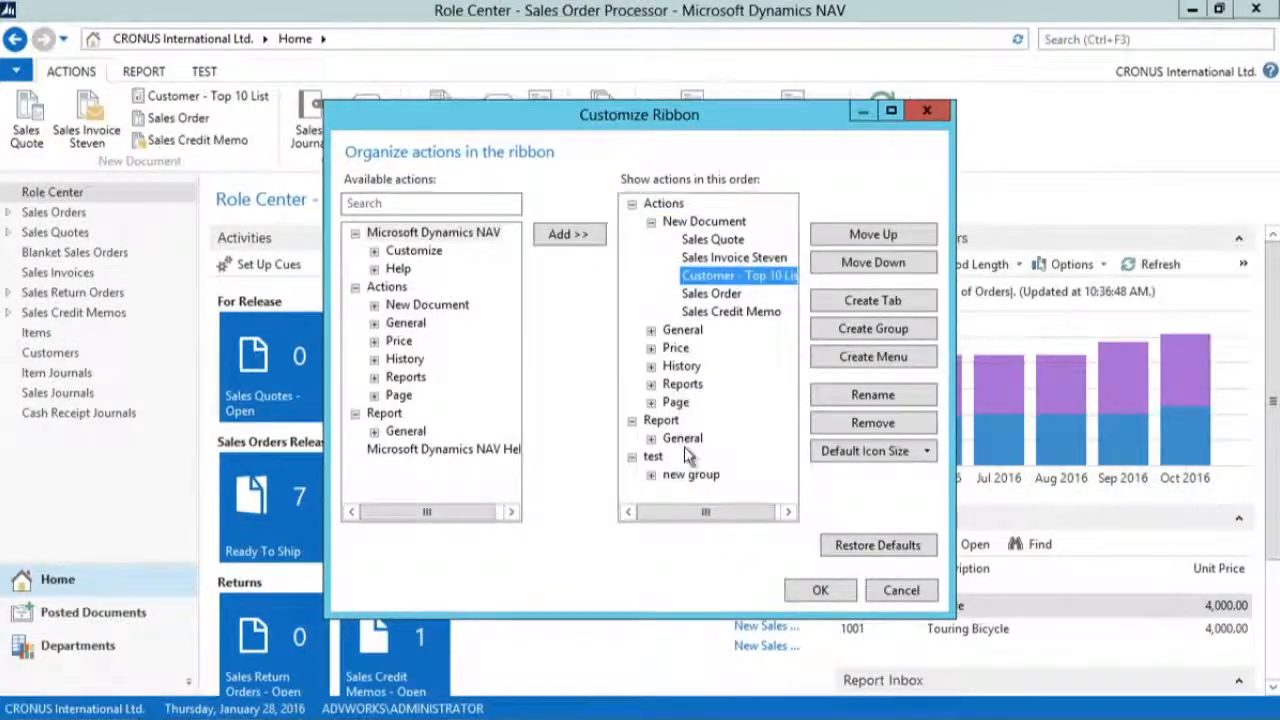
click(862, 262)
click(862, 262)
click(862, 262)
click(862, 261)
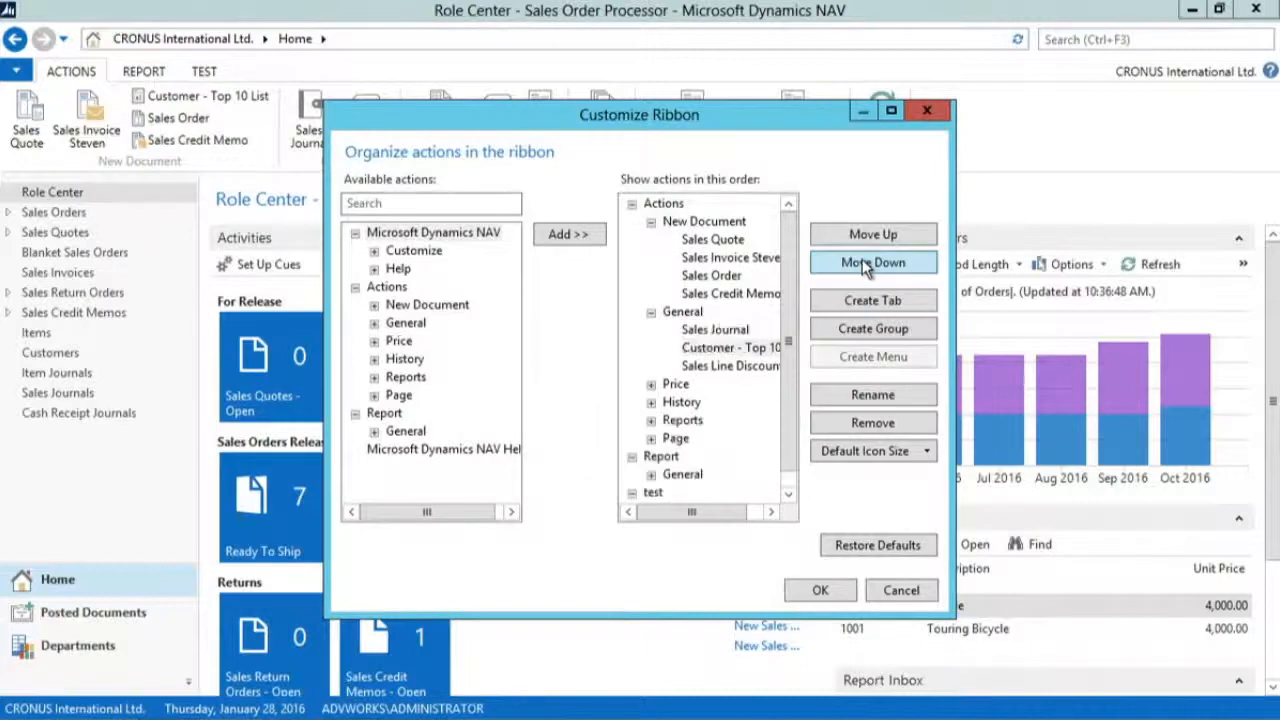
click(862, 261)
click(862, 261)
click(862, 261)
click(862, 261)
click(862, 261)
click(862, 261)
click(862, 261)
click(862, 261)
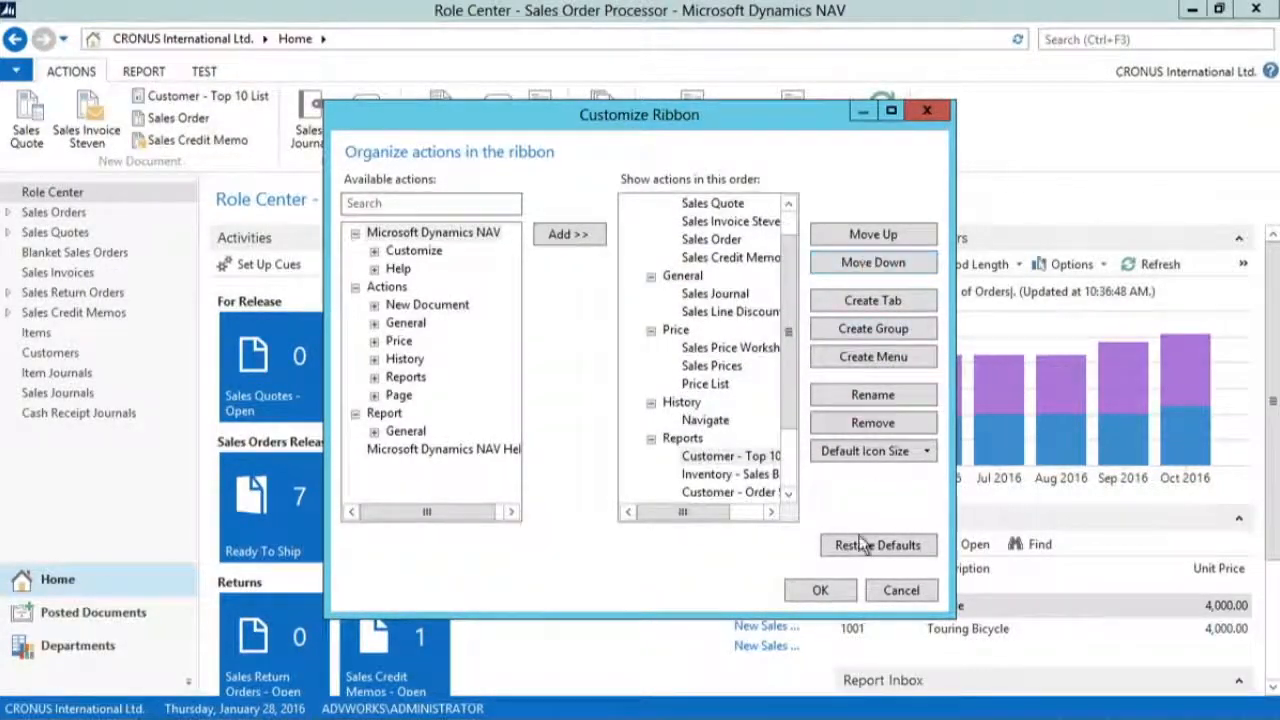
click(822, 590)
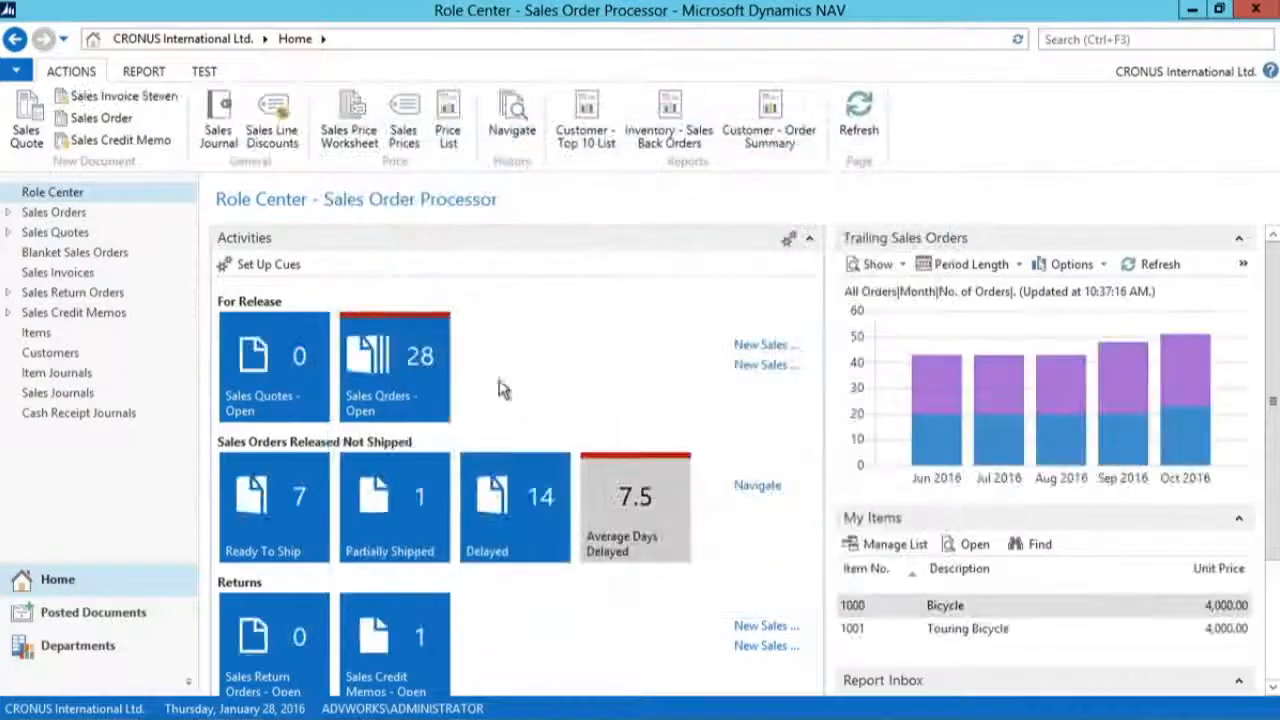
Step: View the ribbon's Report tab and how its groups are listed in the ribbon customization, leaving the customization without changes
click(148, 73)
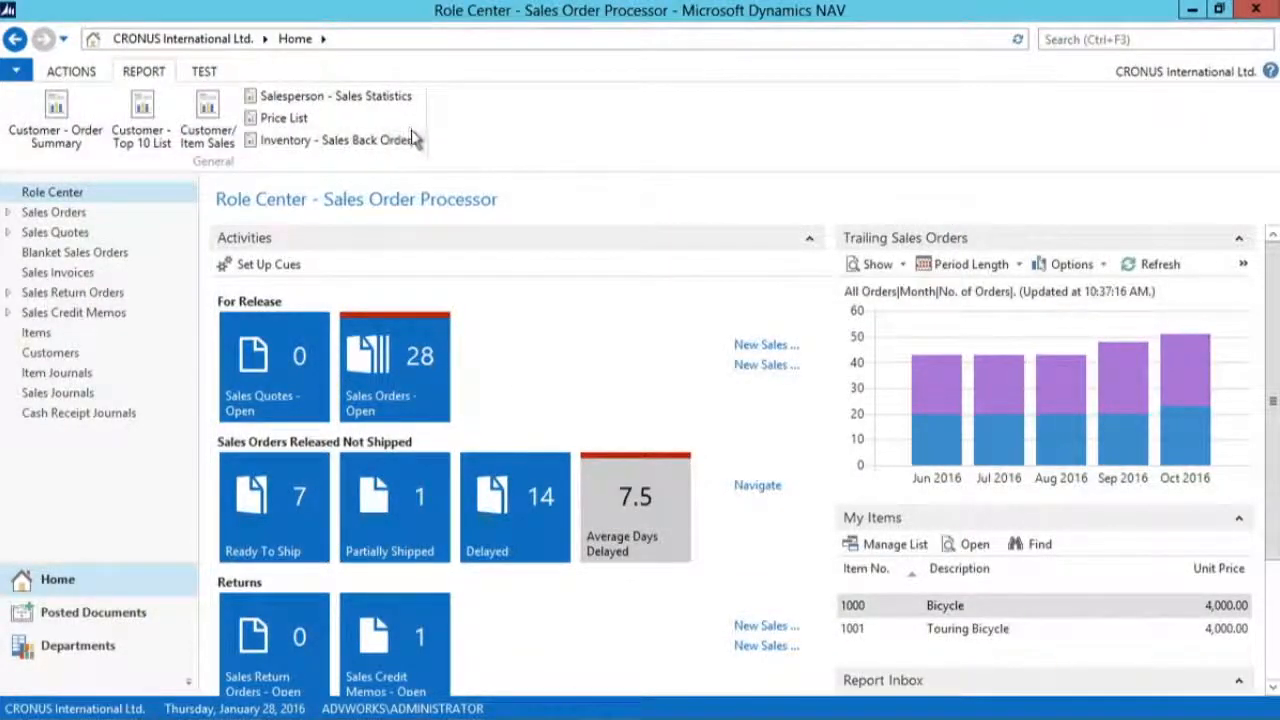
right_click(540, 122)
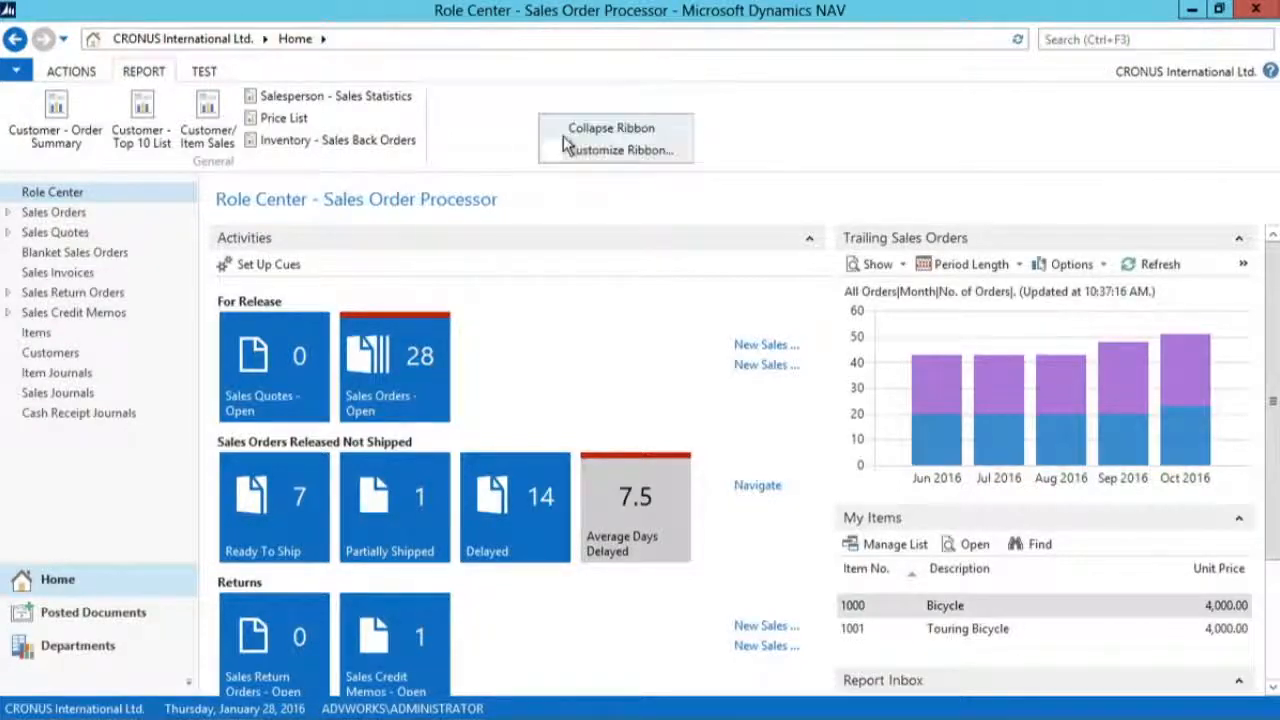
click(659, 155)
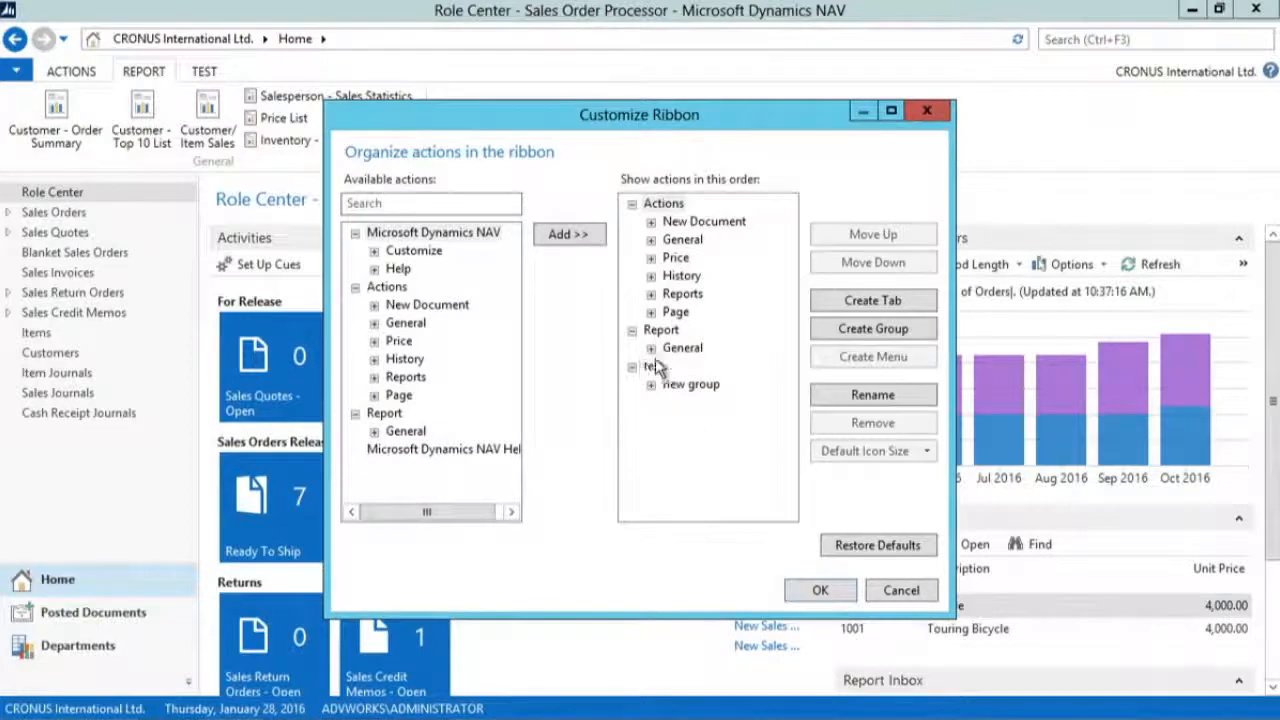
drag(632, 120, 616, 91)
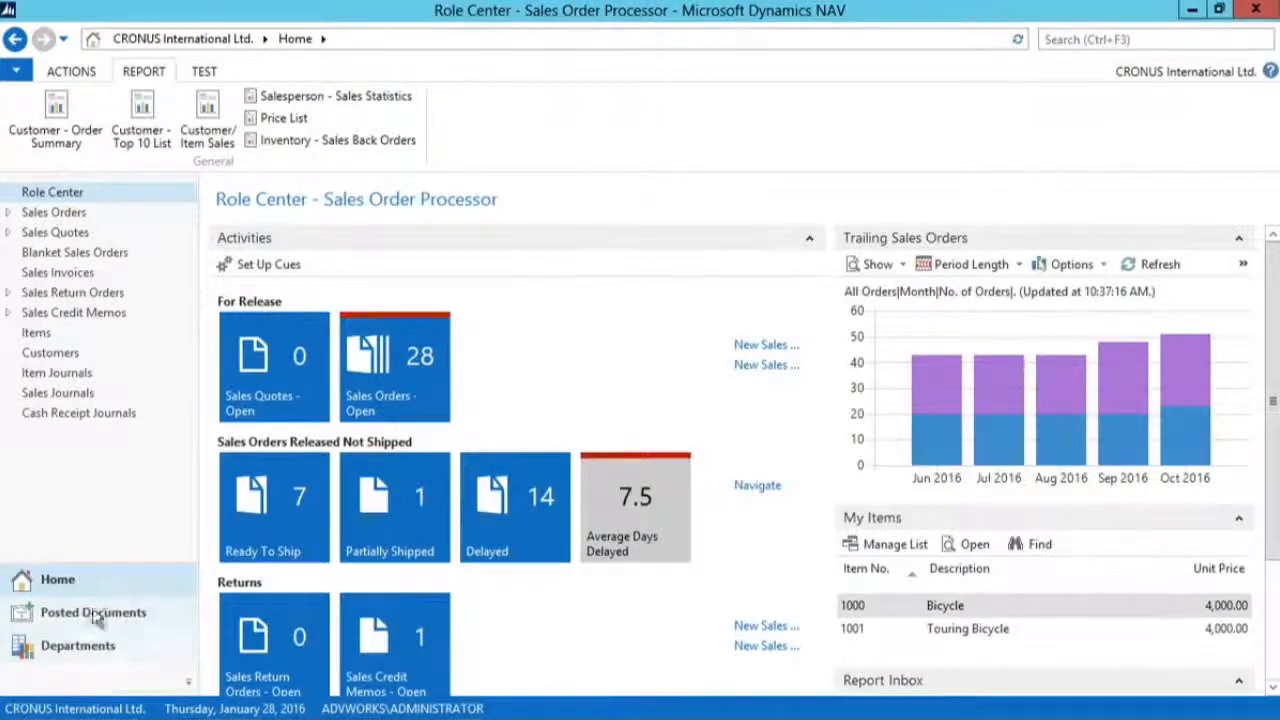
Step: Open the customization of the Role Center's navigation pane
right_click(127, 380)
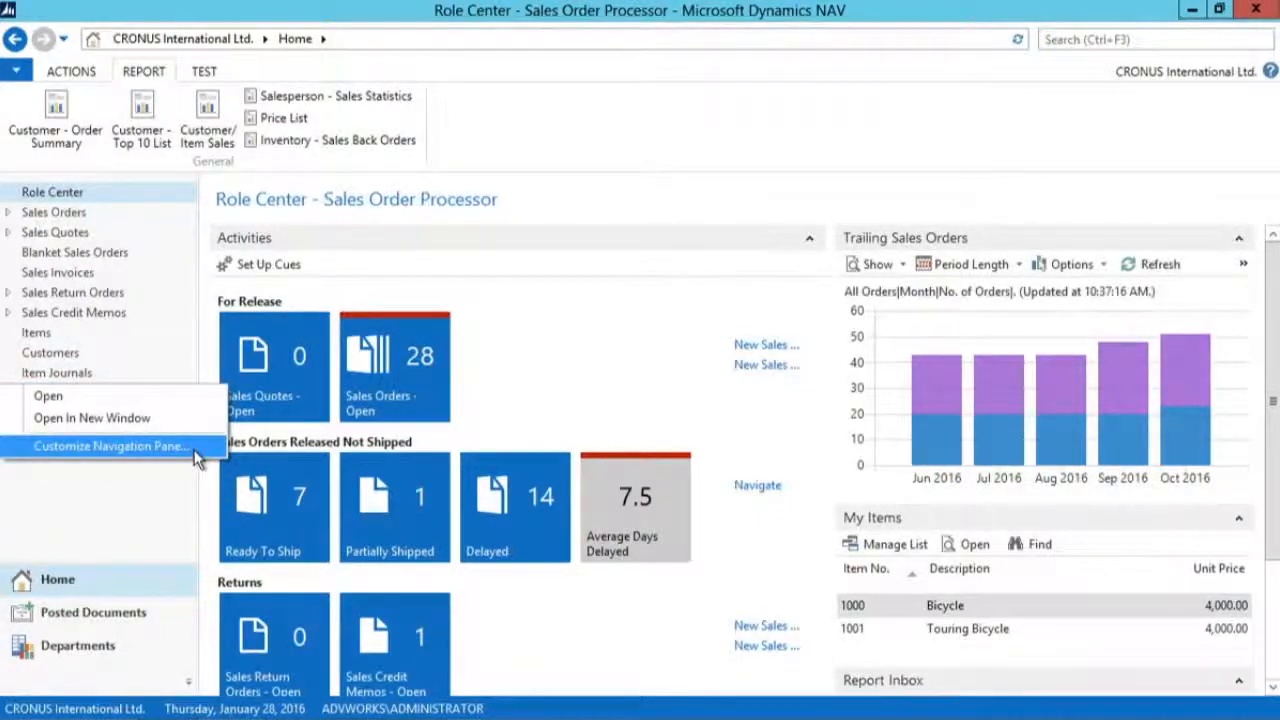
click(18, 73)
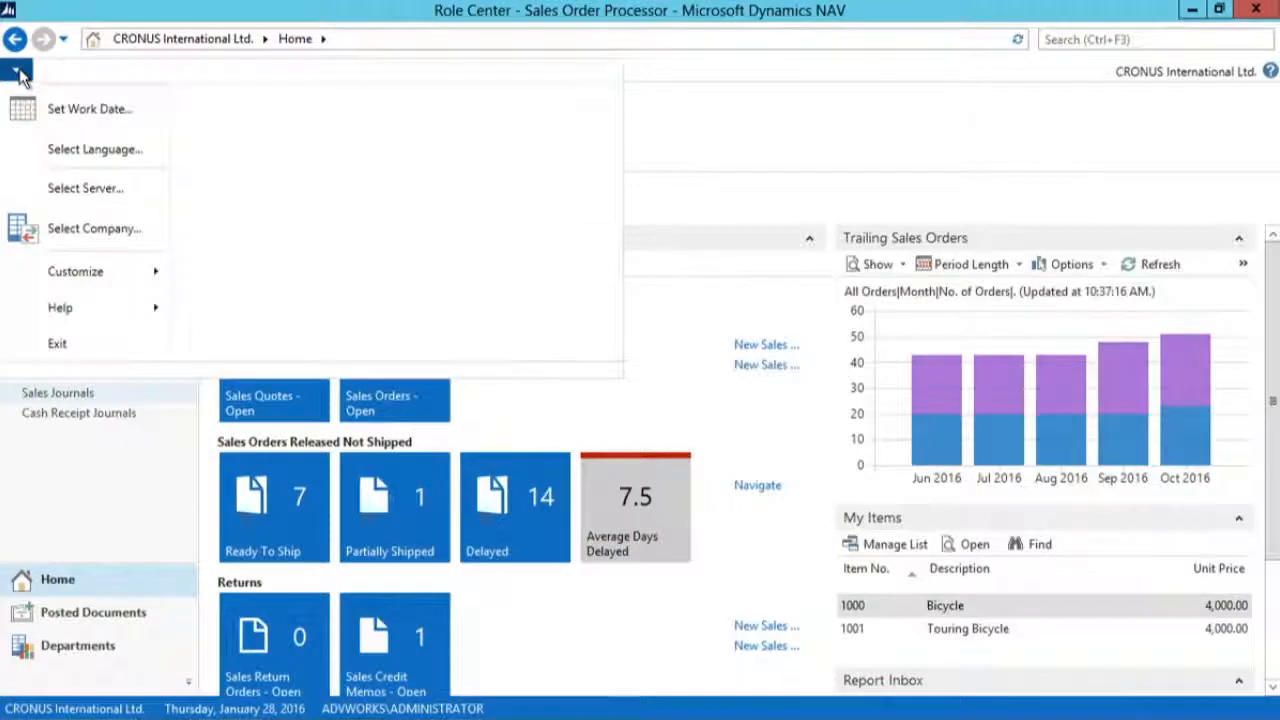
mouse_move(86, 266)
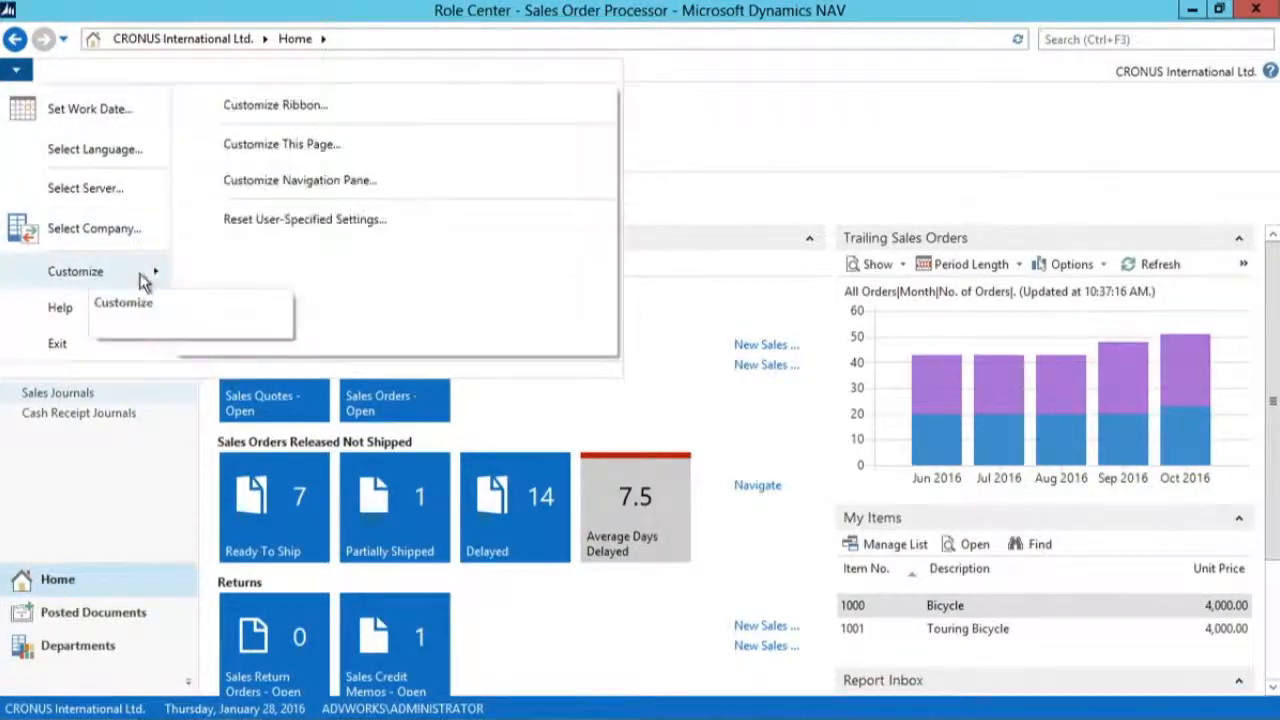
click(331, 185)
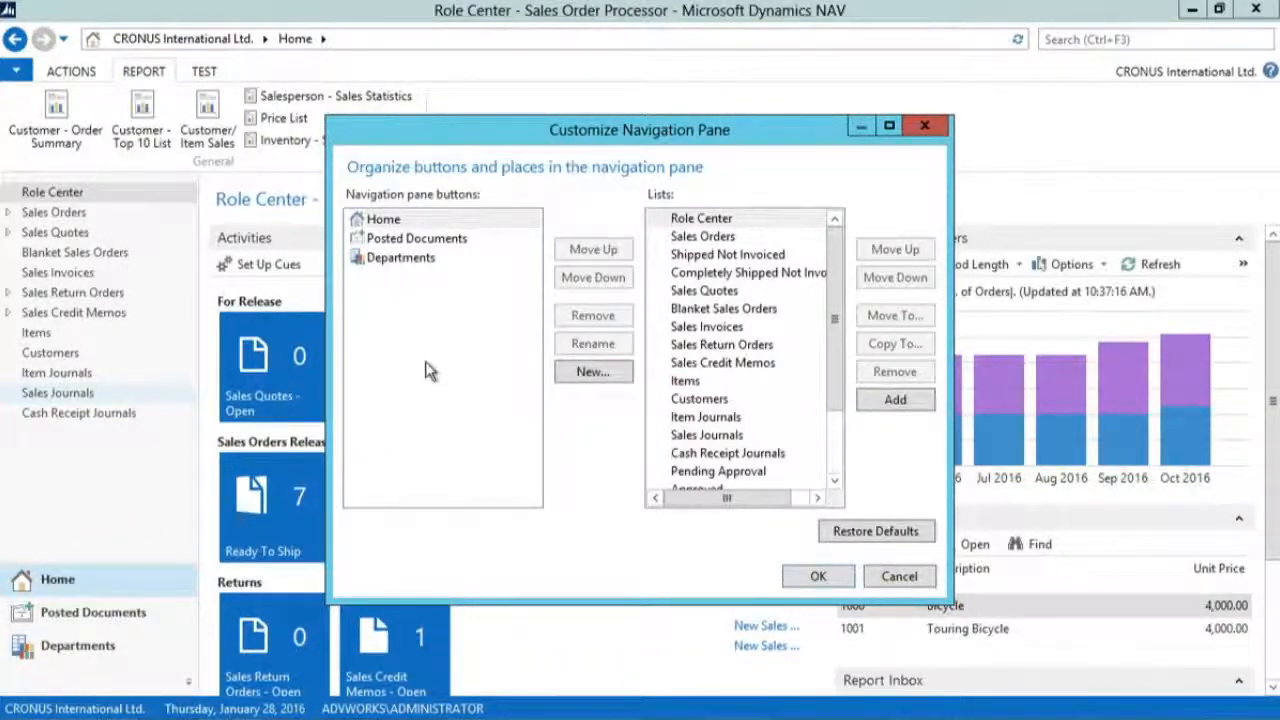
Step: Create a navigation pane button named Sales, using the seventh icon in the second row of the icon list
click(587, 376)
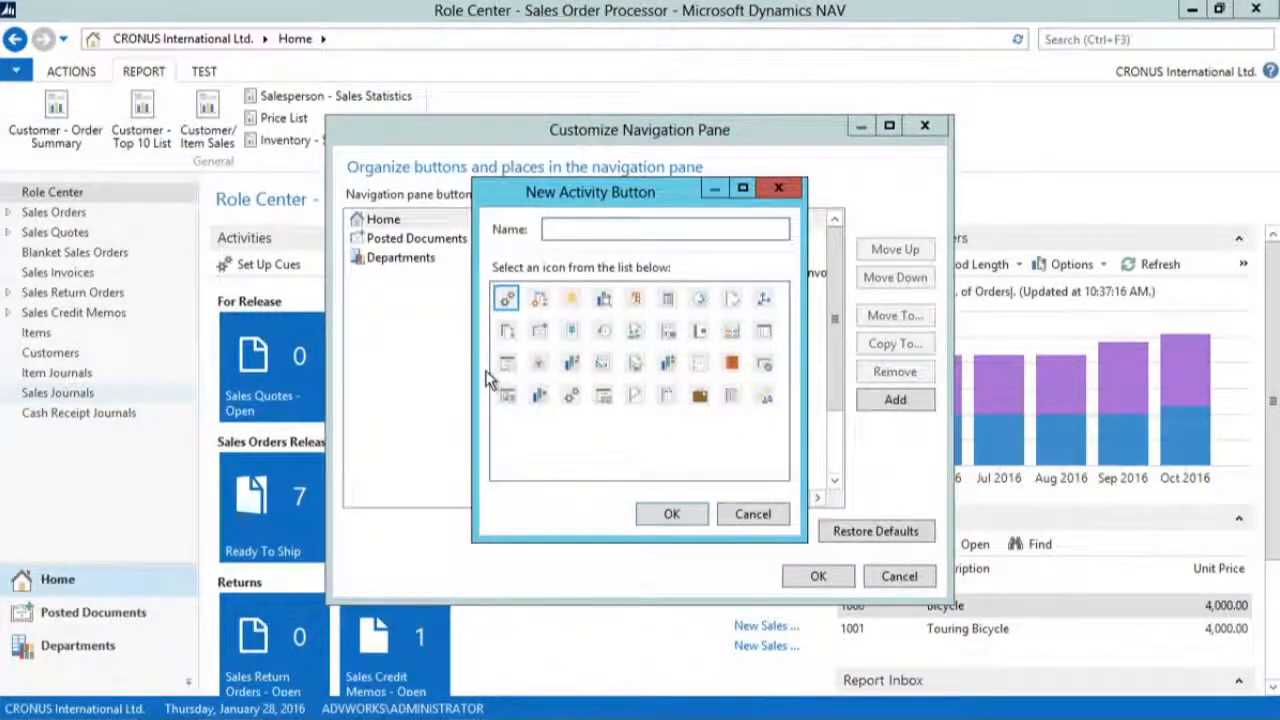
text(Sales)
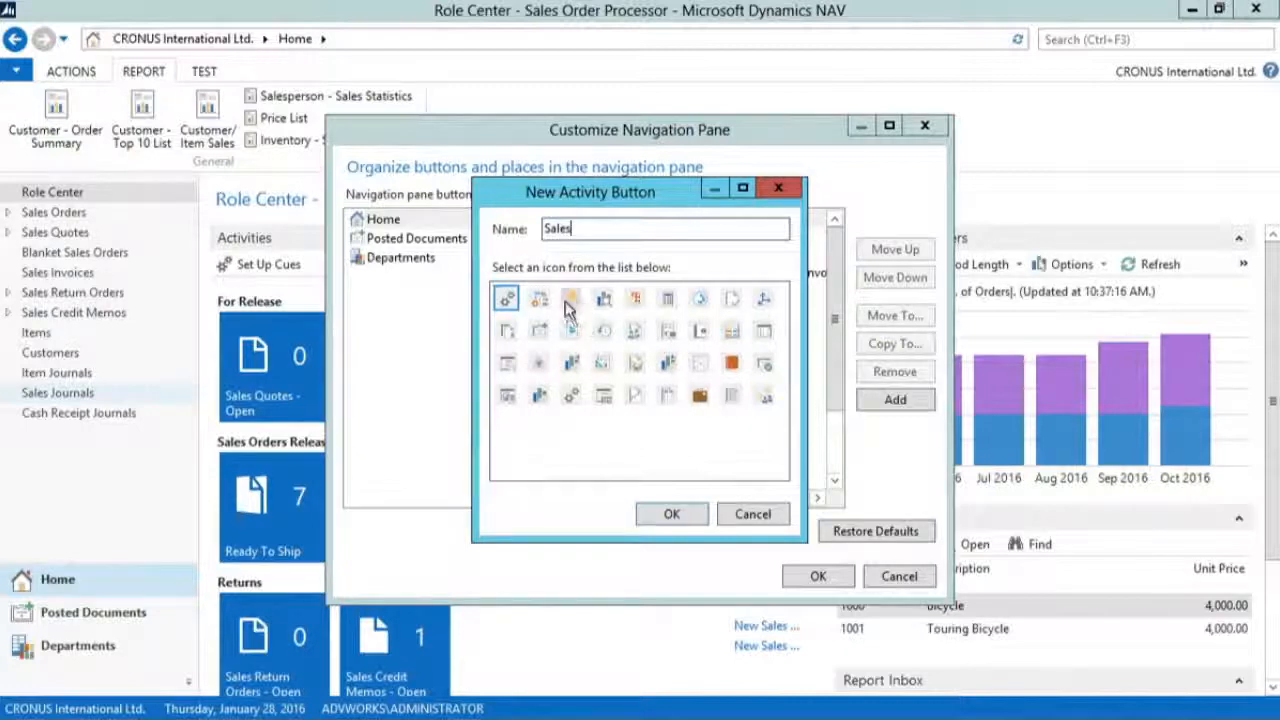
click(567, 300)
click(637, 304)
click(698, 303)
click(698, 332)
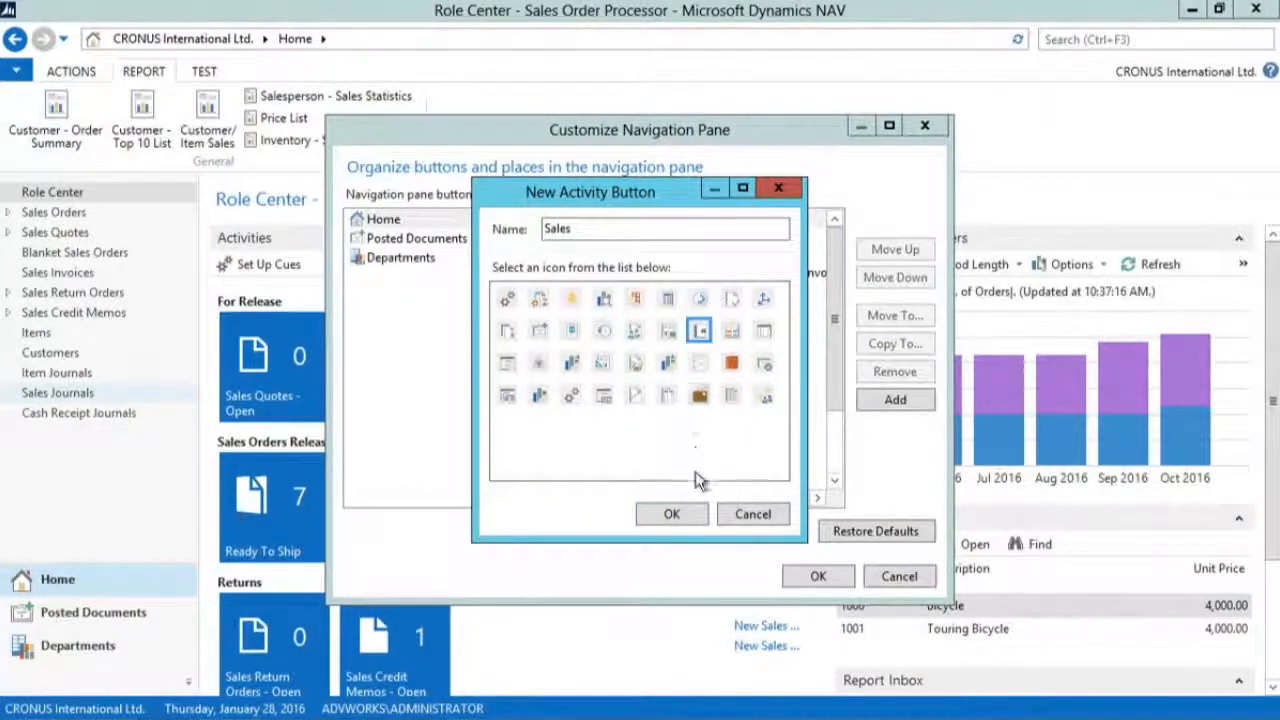
click(670, 514)
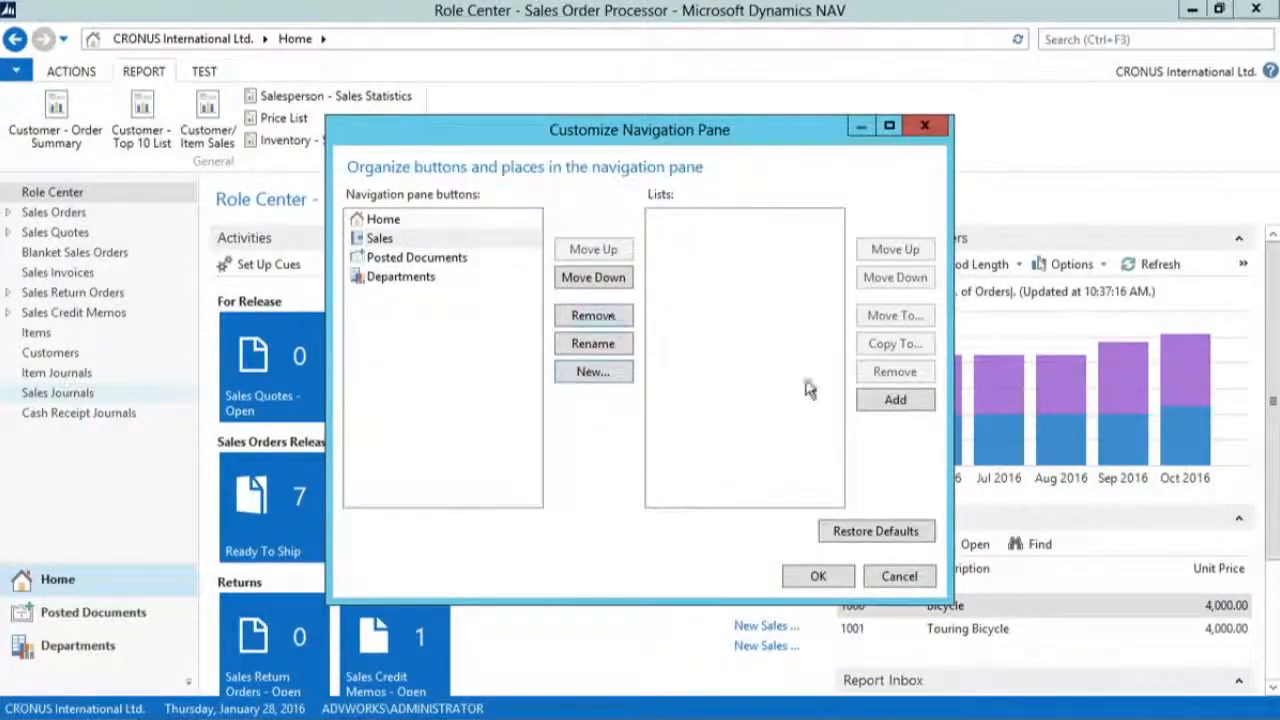
Step: Add the Customers list from the Sales area of Sales & Marketing to the Sales navigation button
click(893, 399)
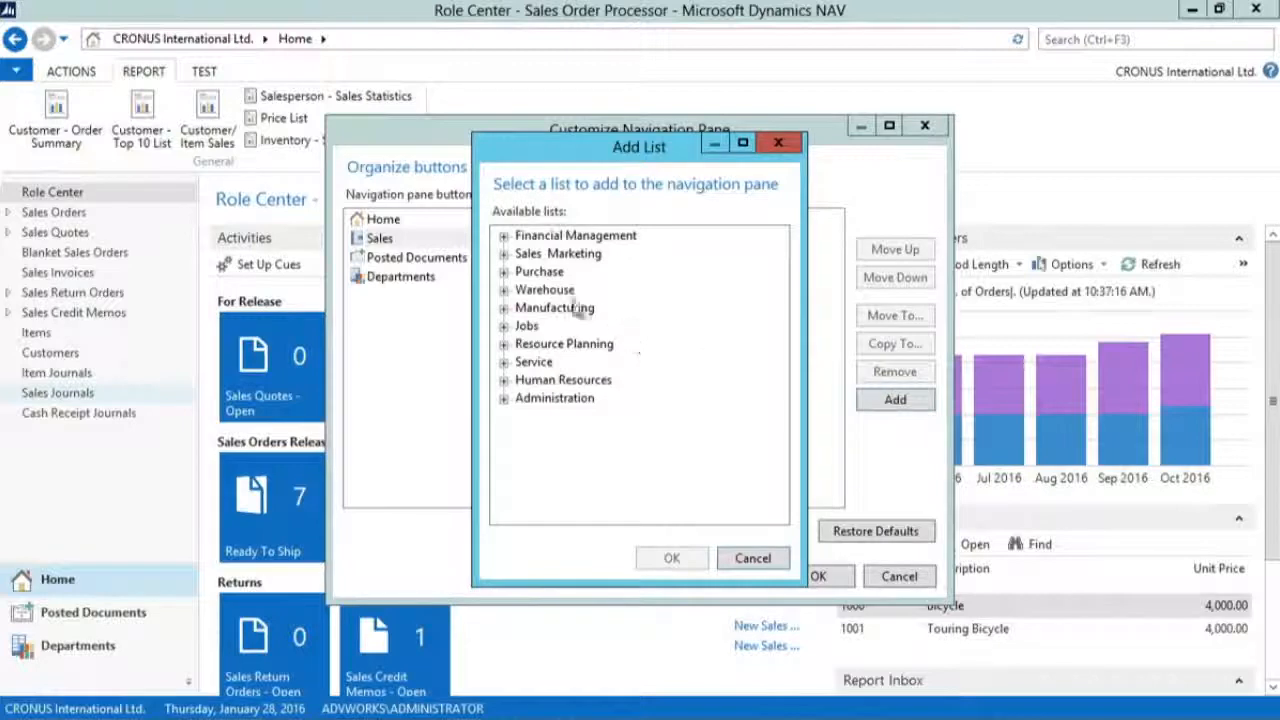
click(504, 254)
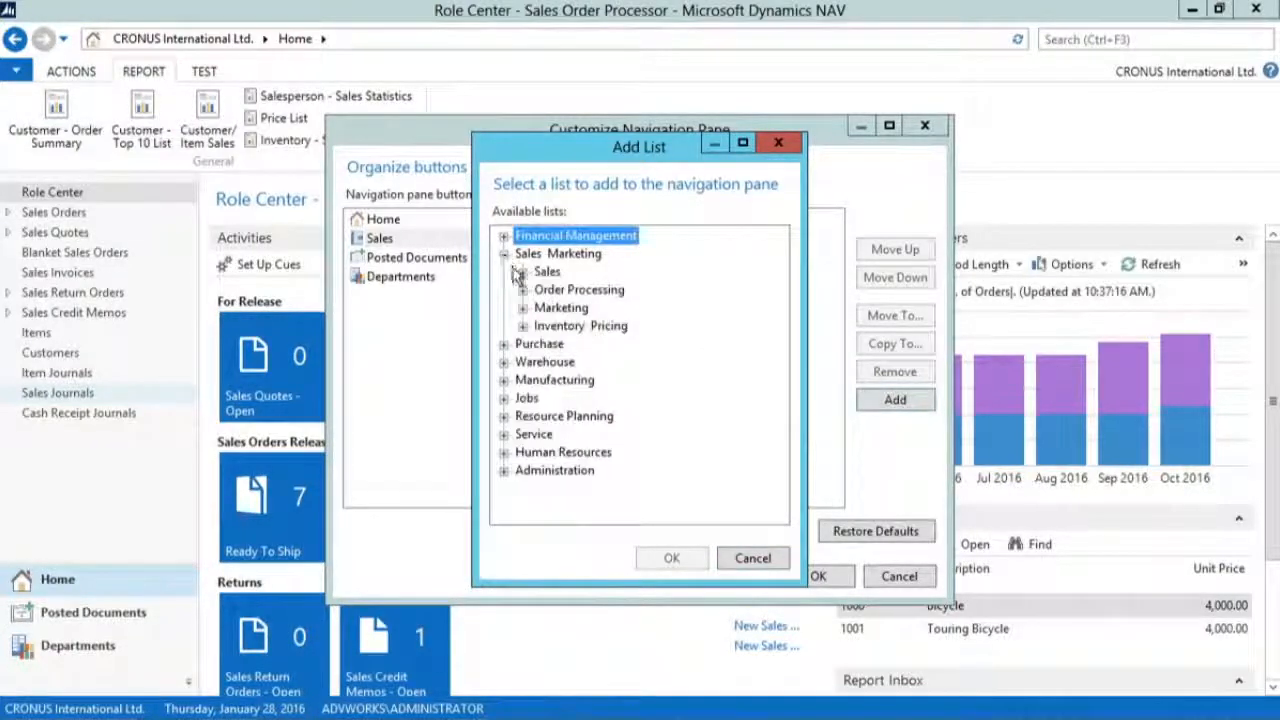
click(523, 272)
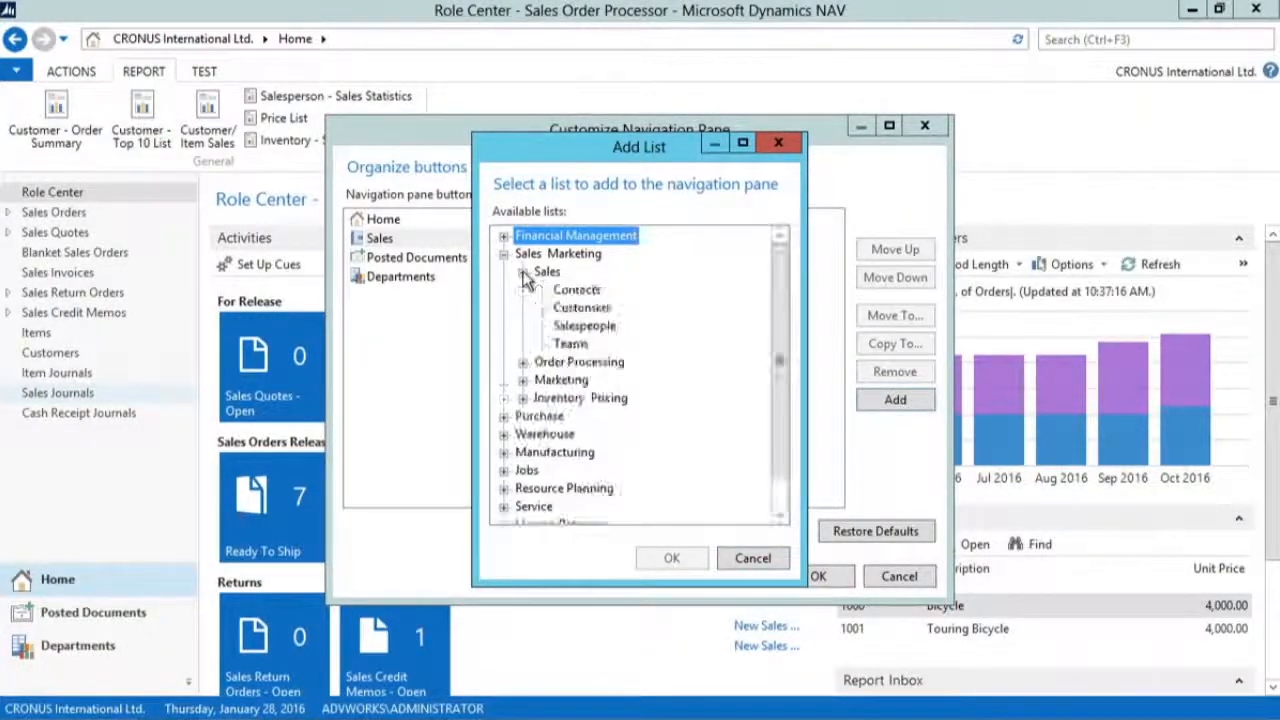
click(581, 308)
click(674, 559)
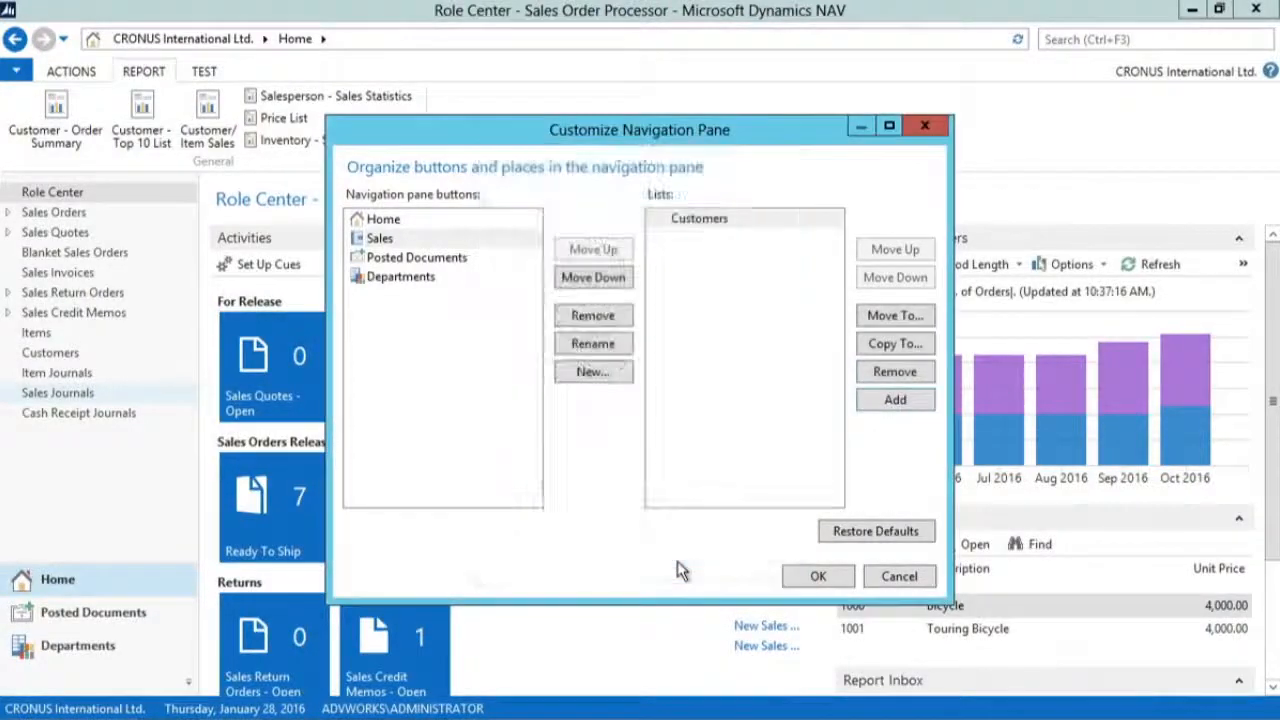
Step: Add the Contacts list from Order Processing under Sales & Marketing to the Sales navigation button
click(895, 404)
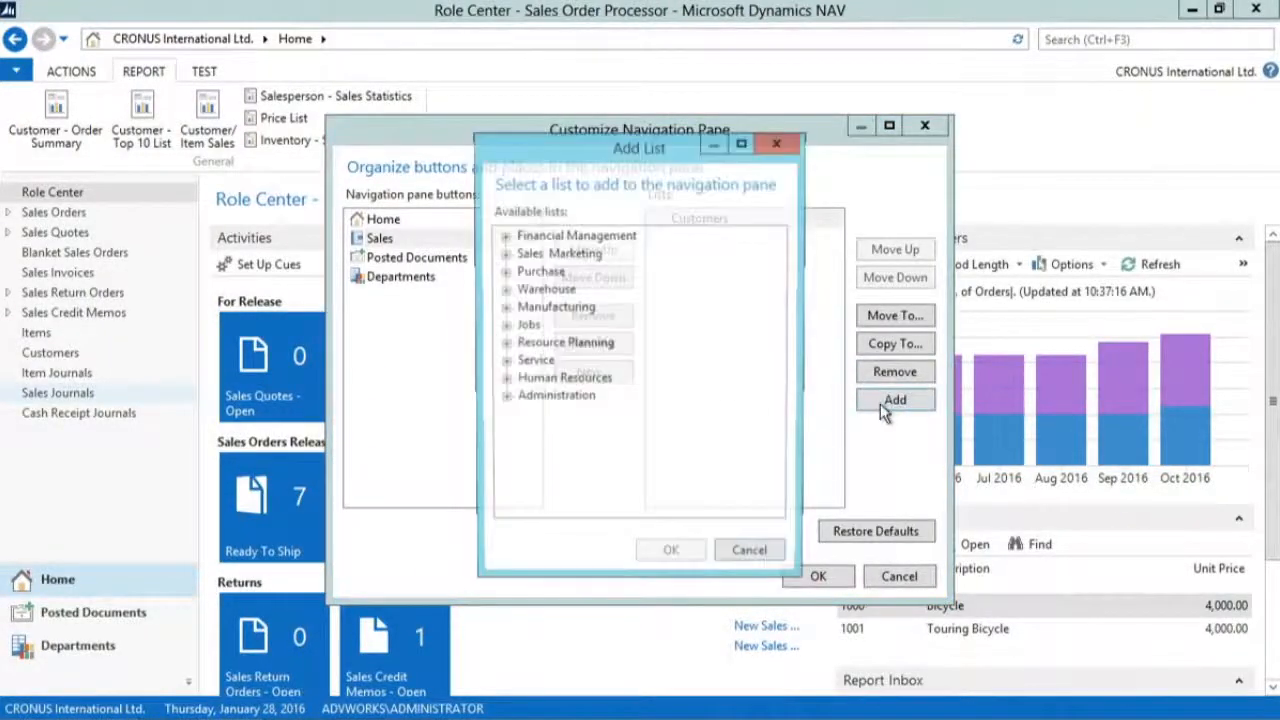
click(503, 254)
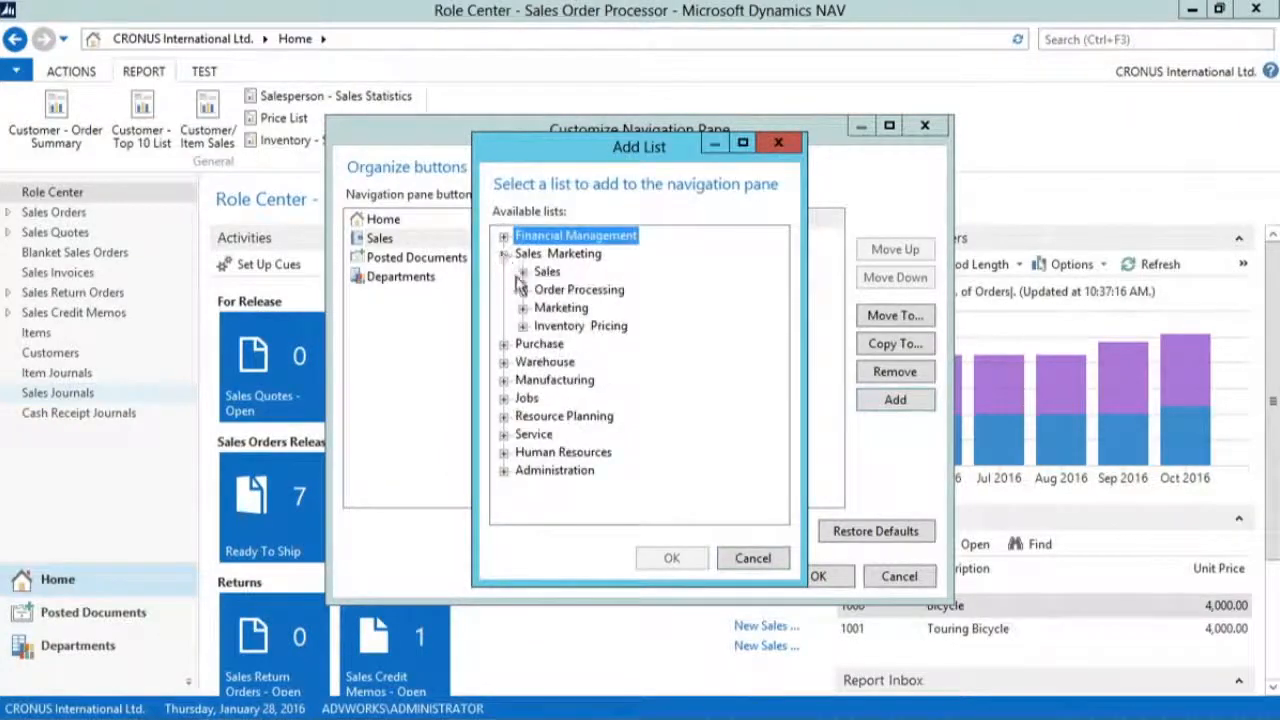
click(522, 289)
click(577, 326)
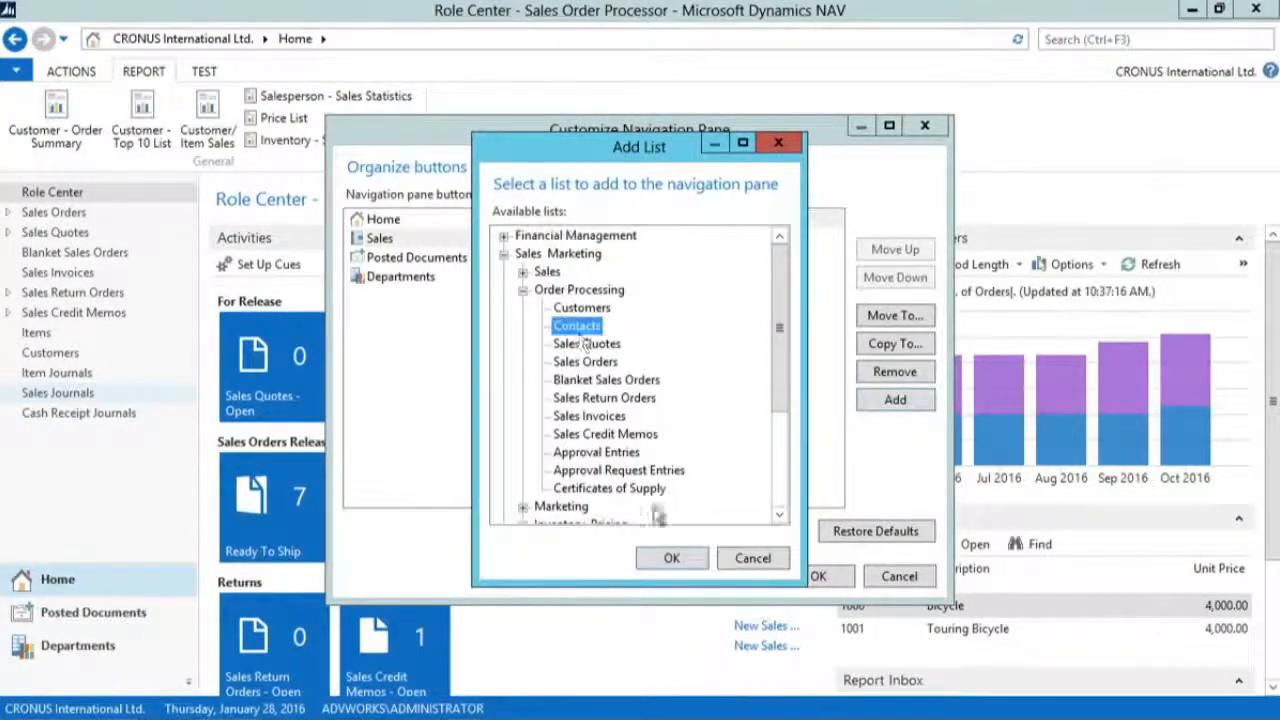
click(672, 560)
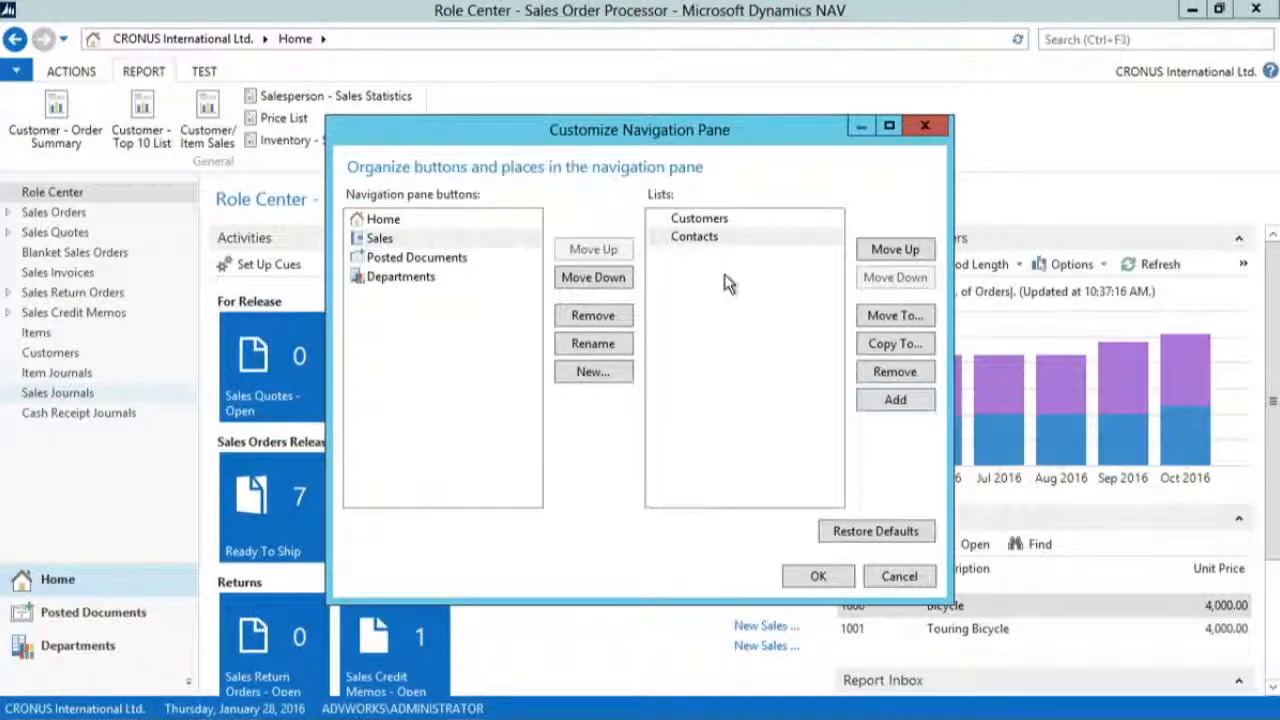
Step: Move the Sales Quotes list up one position among the Home button's lists
click(388, 222)
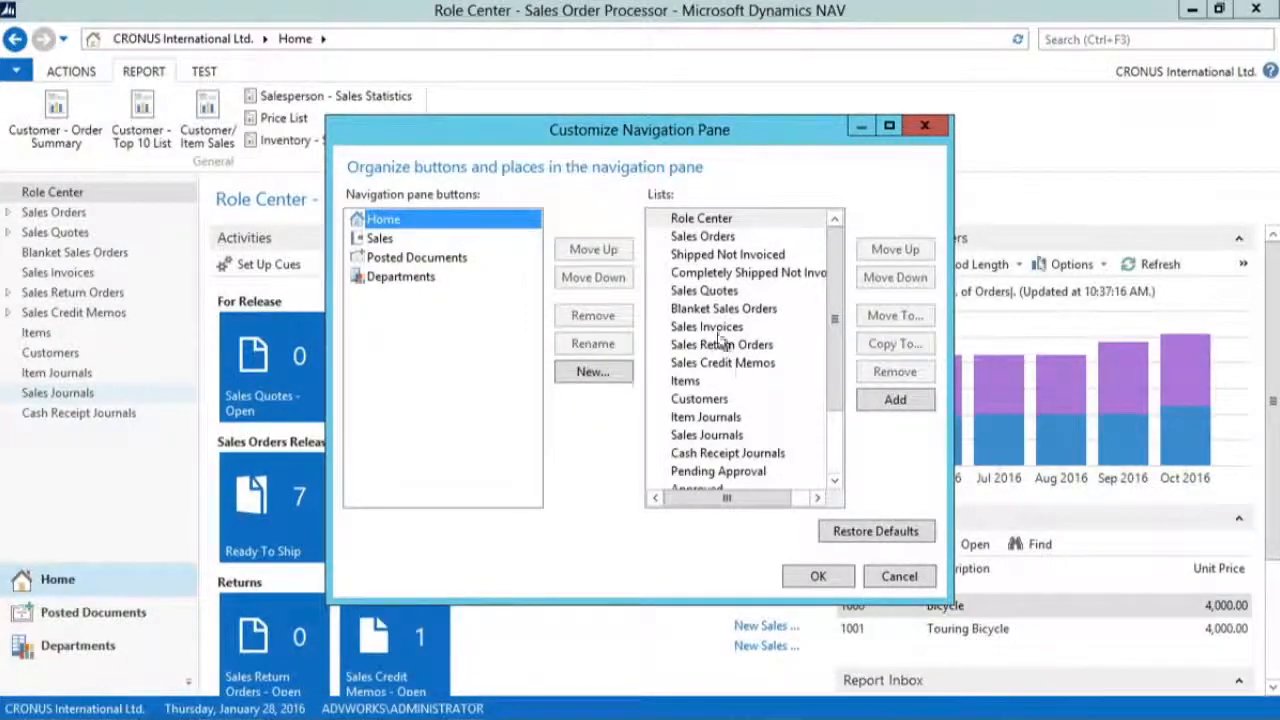
click(712, 291)
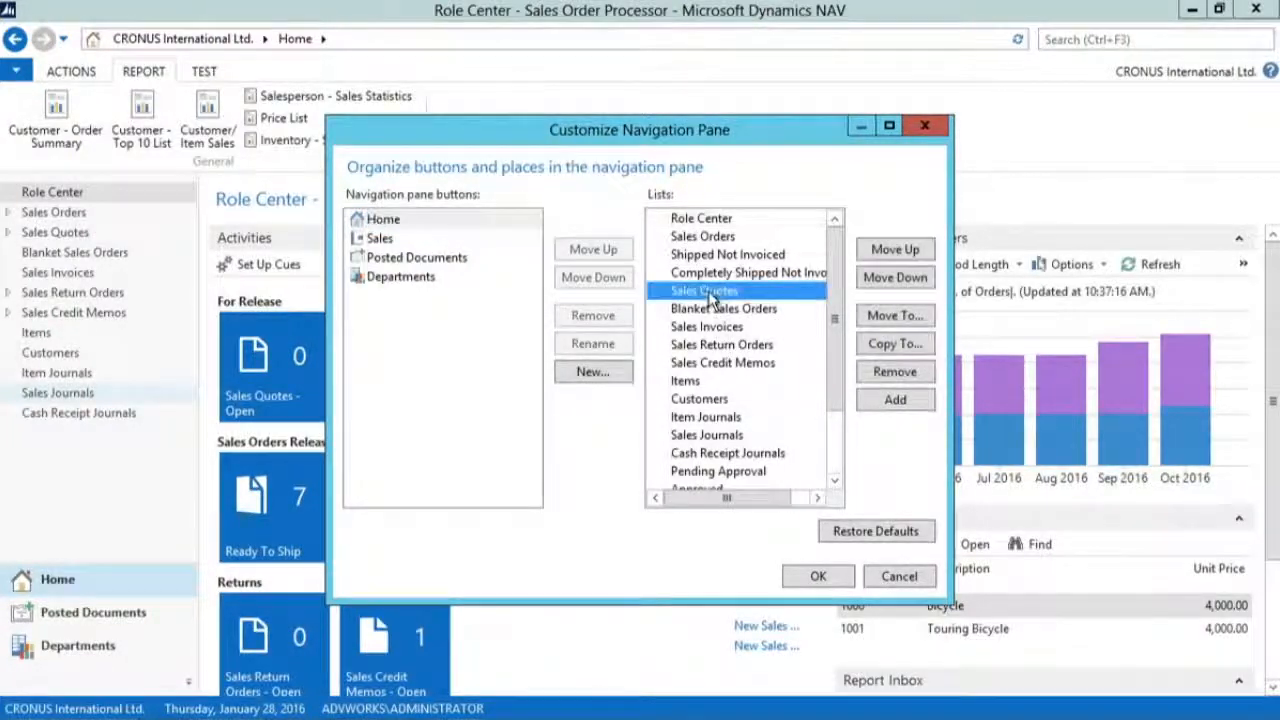
click(899, 249)
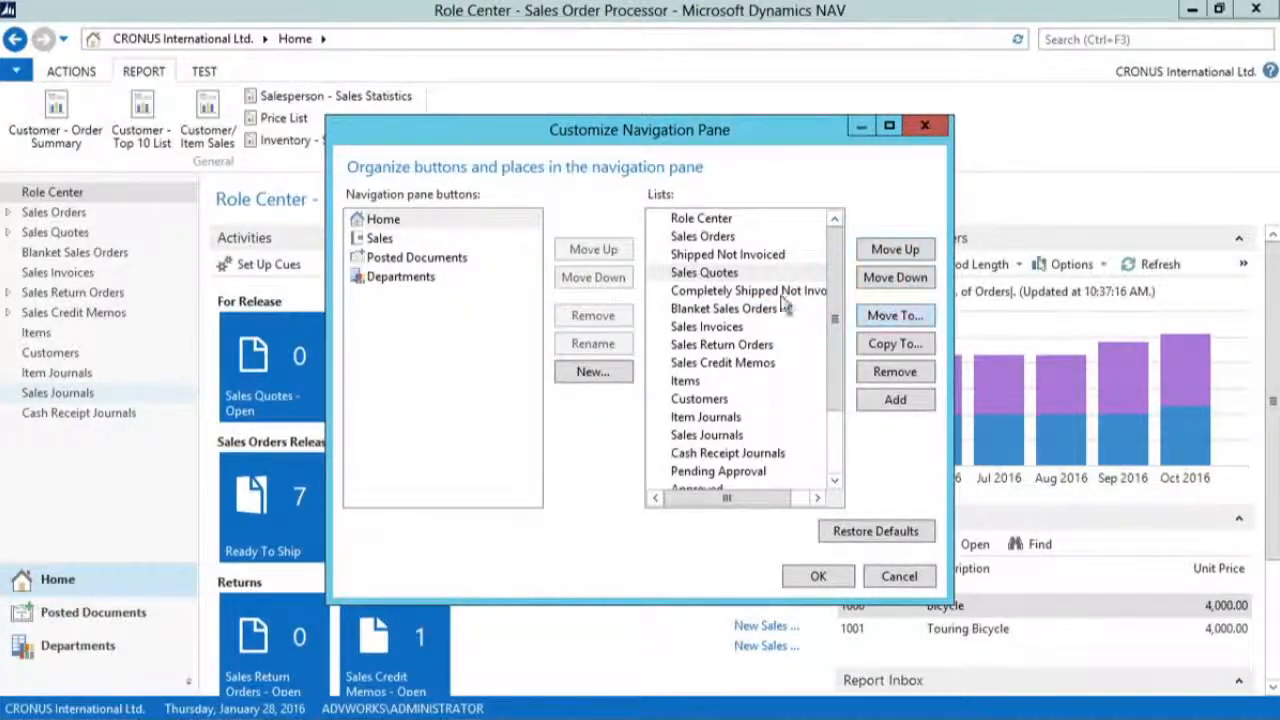
Step: Copy the Sales Invoices list from the Home button to the Sales navigation button
click(706, 330)
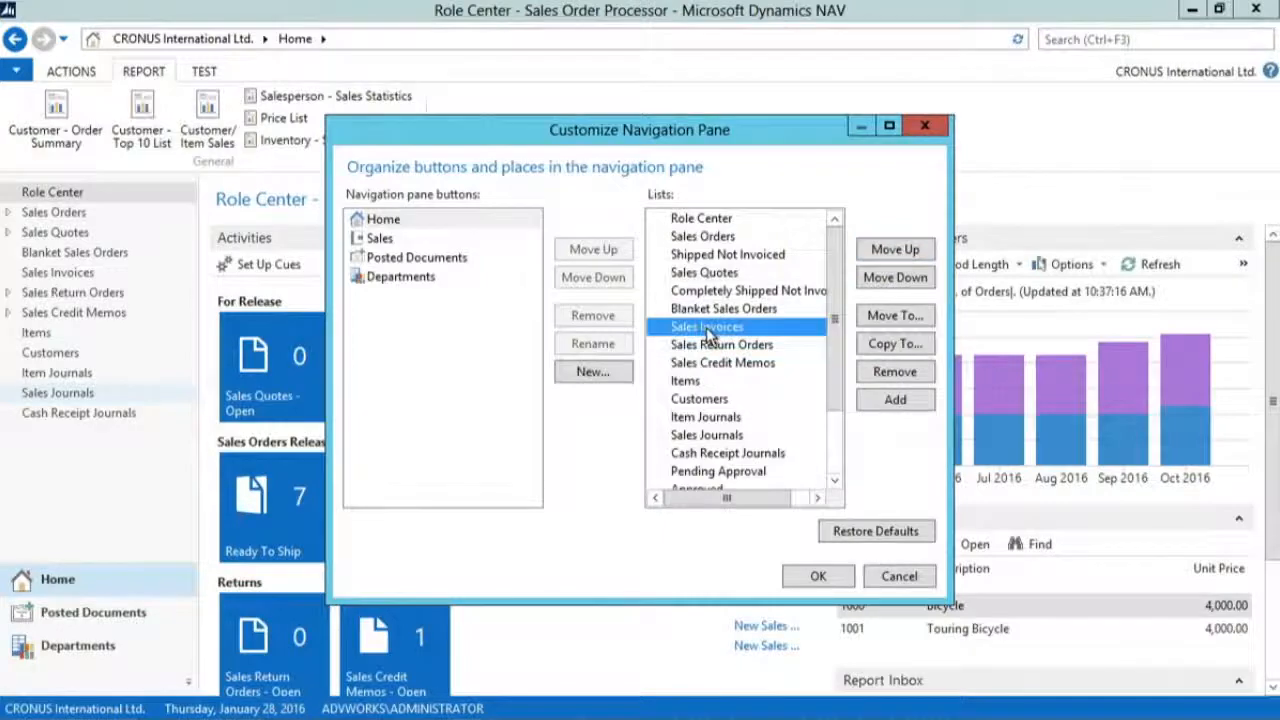
click(895, 343)
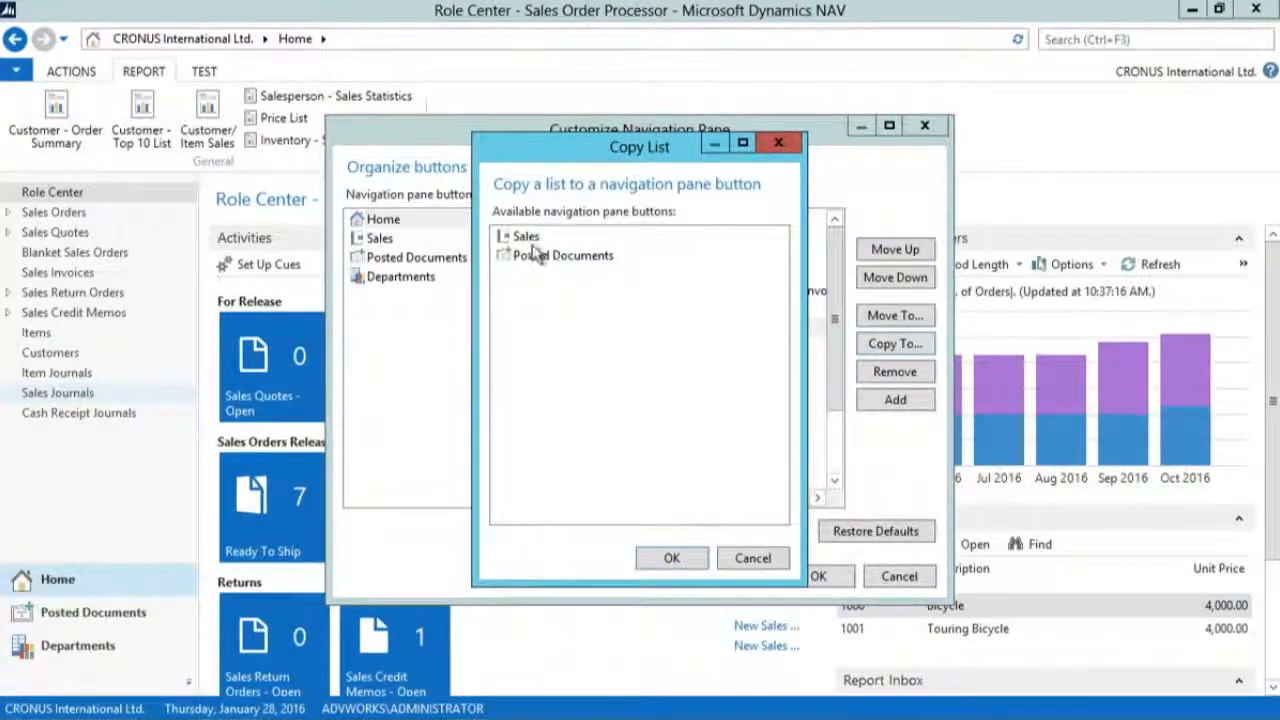
click(527, 240)
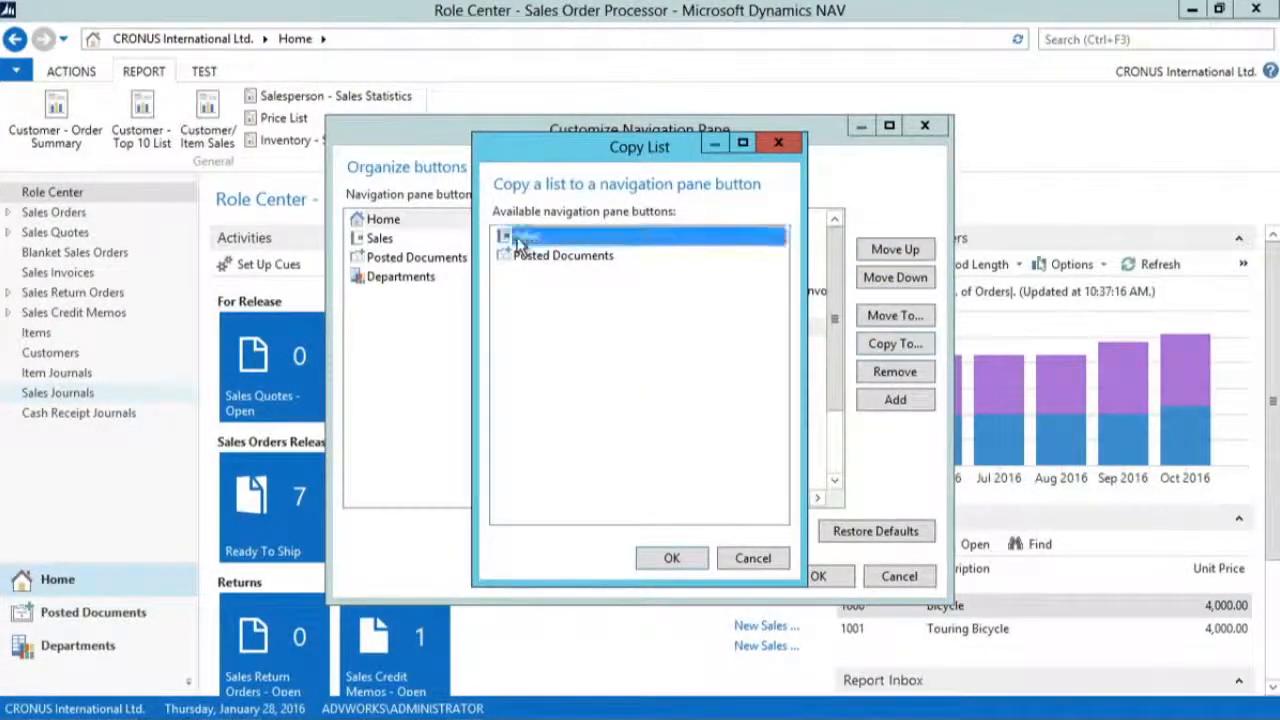
click(672, 558)
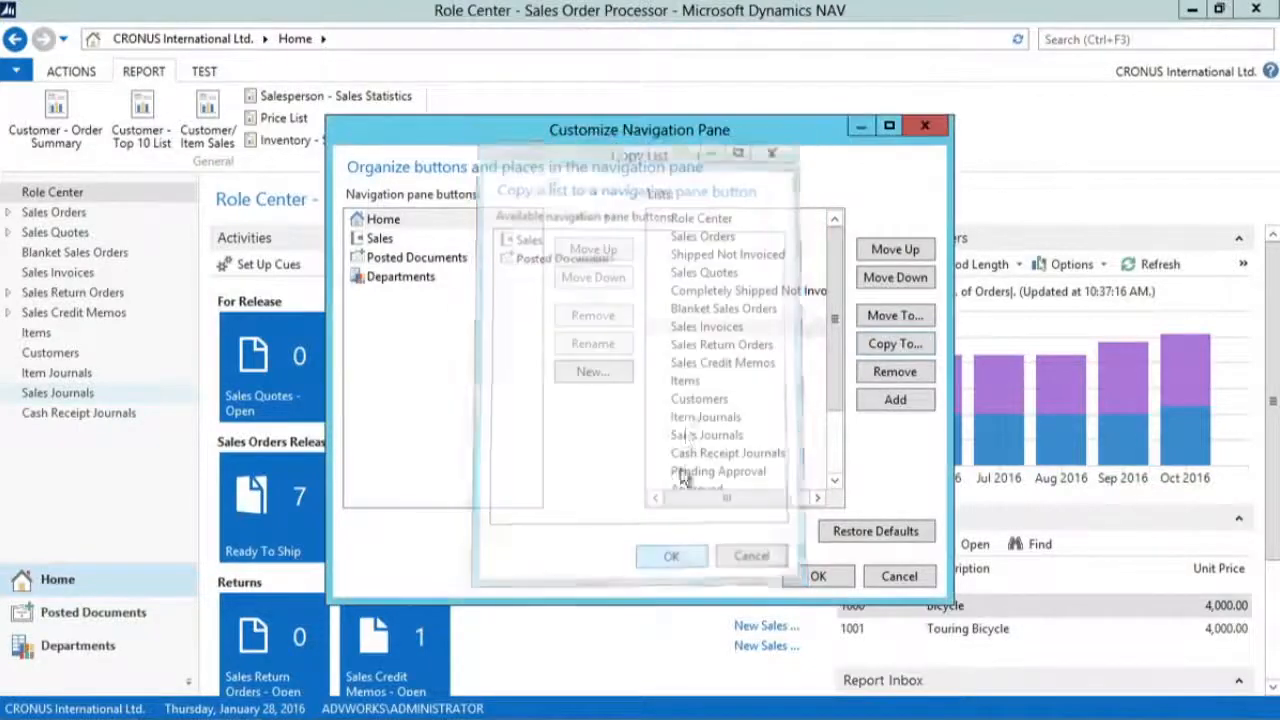
Step: Remove the Items list from the Home button, save the navigation pane changes and restart the application
click(686, 383)
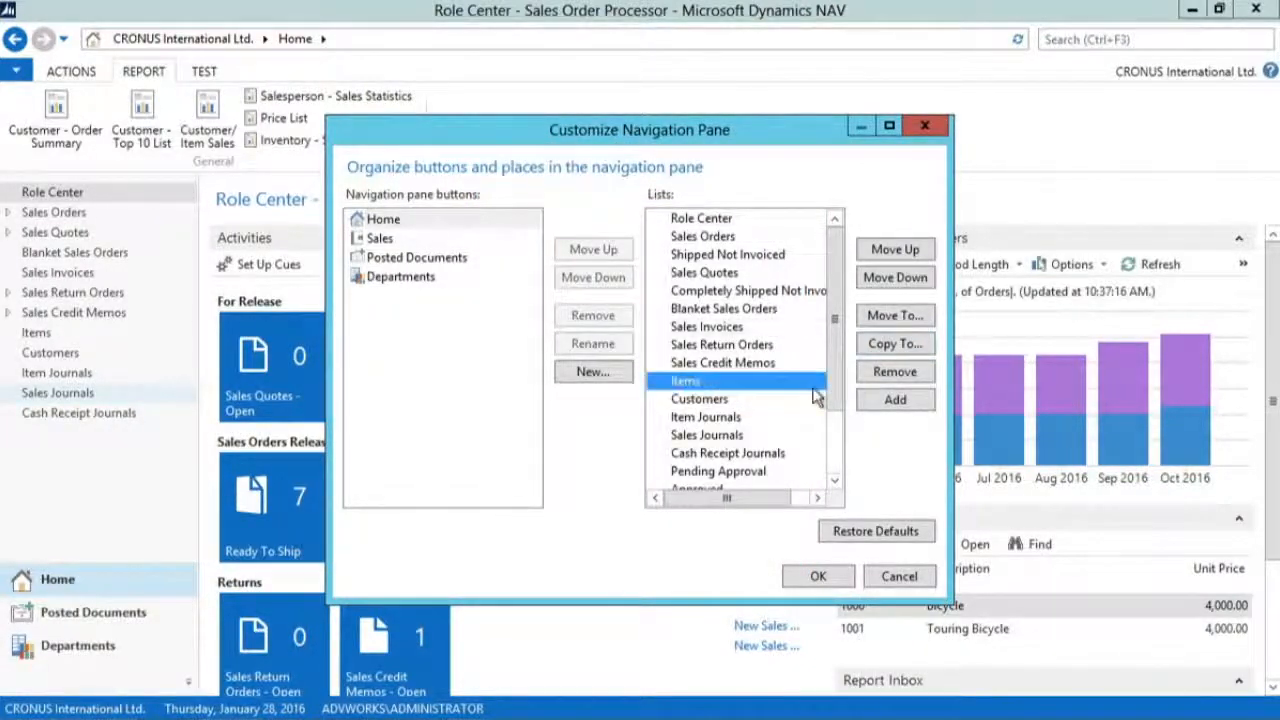
click(896, 375)
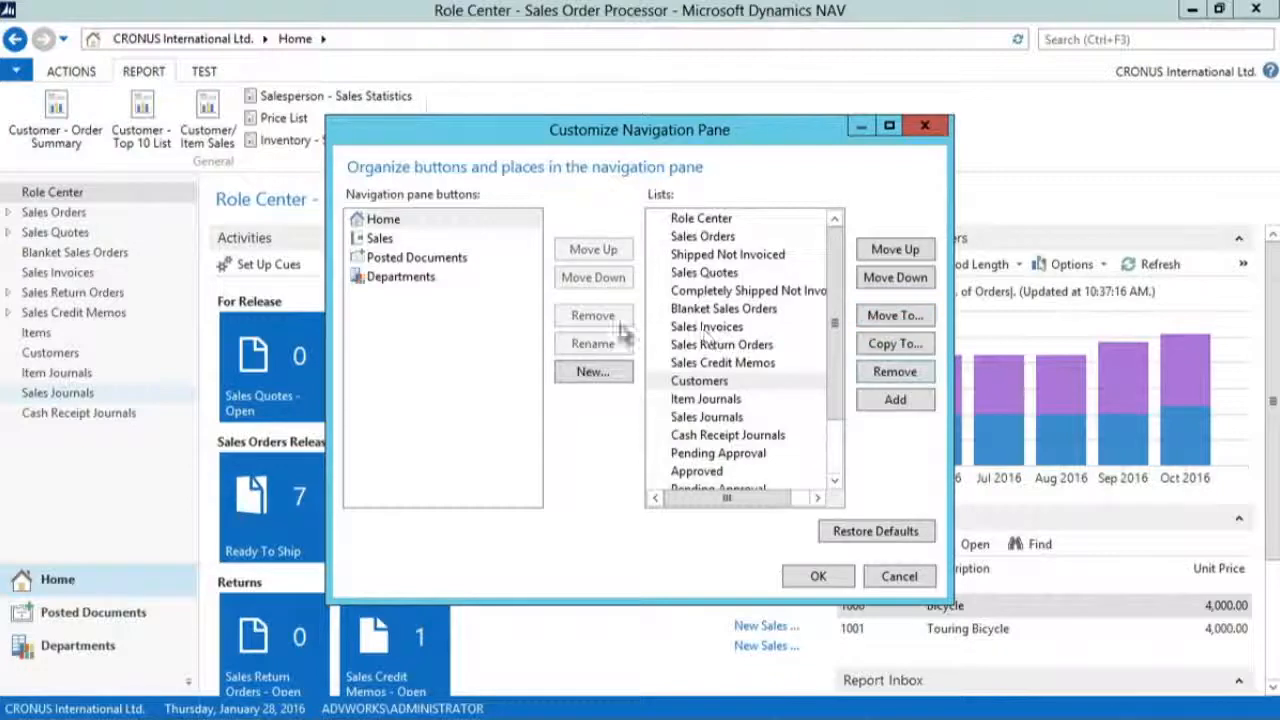
click(395, 260)
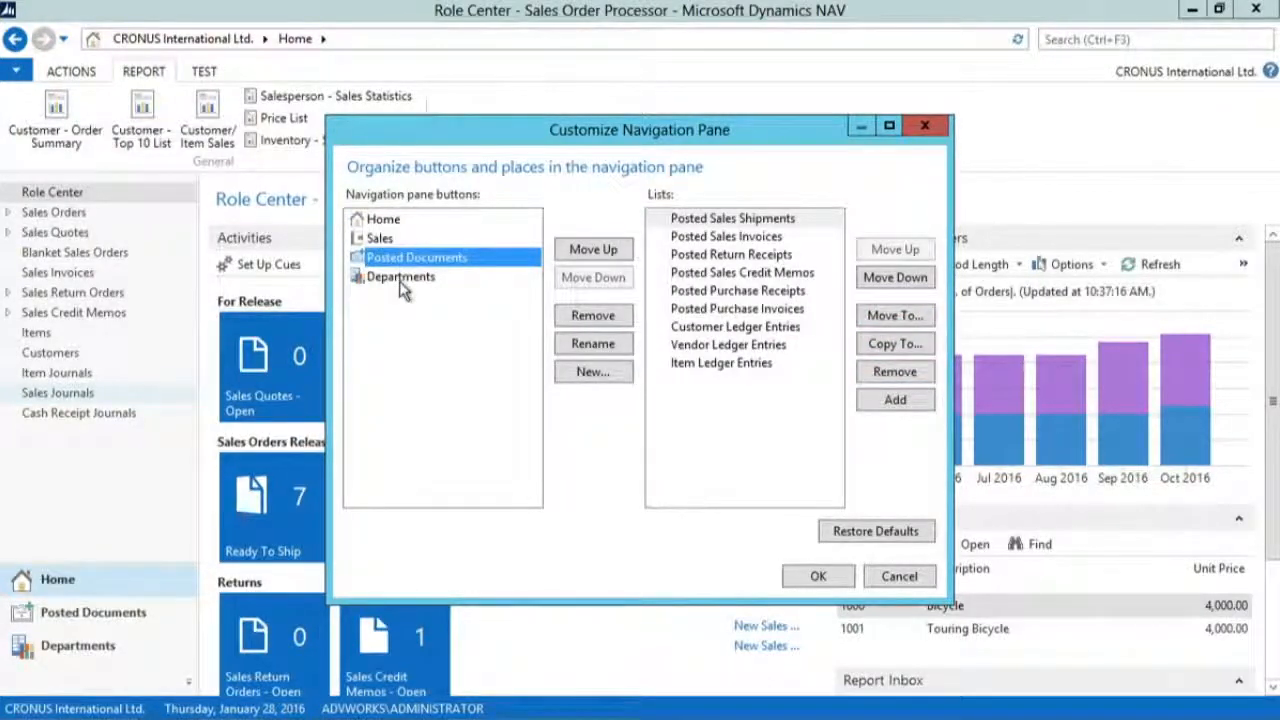
click(818, 575)
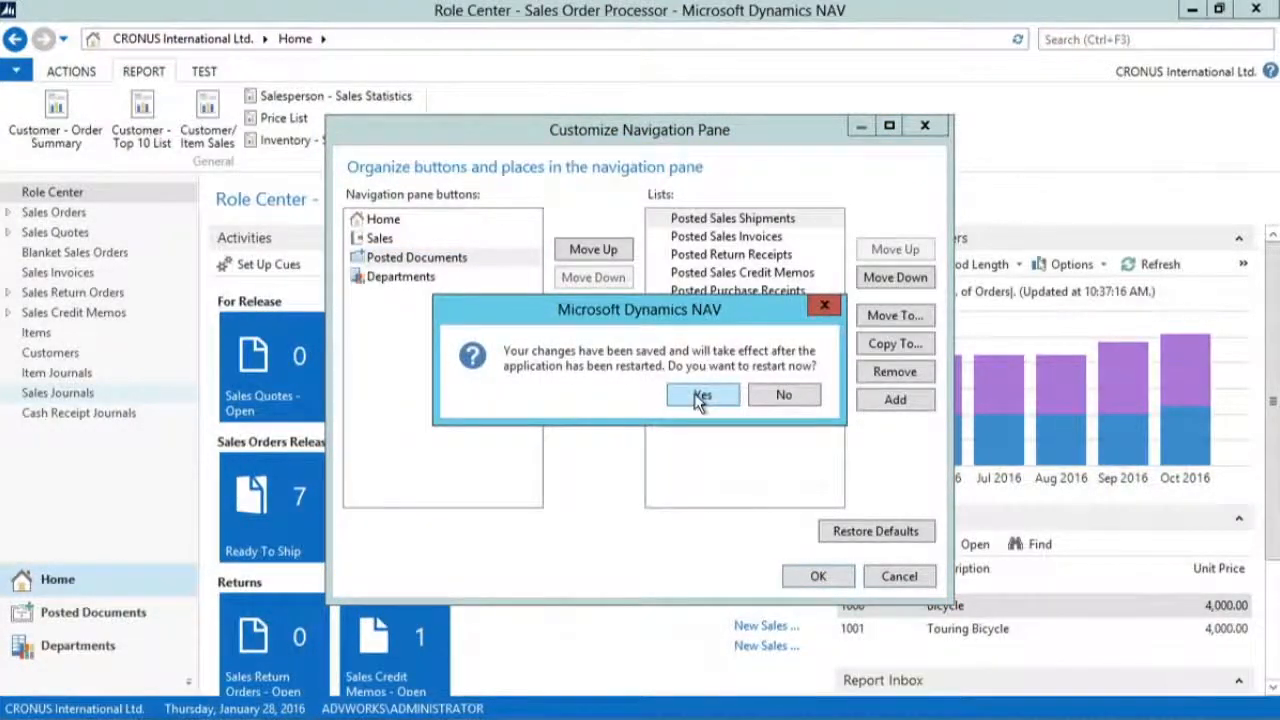
click(697, 394)
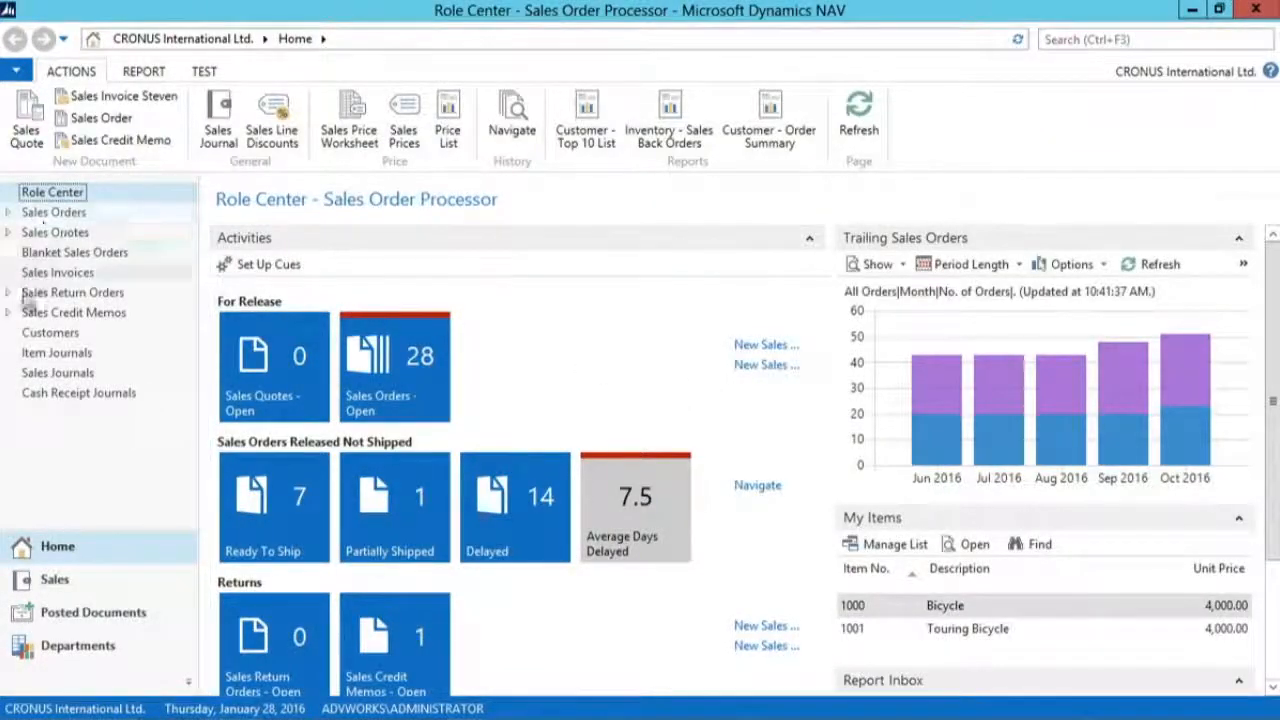
Step: Examine the Customers and Contacts lists available under the Sales navigation button
click(68, 584)
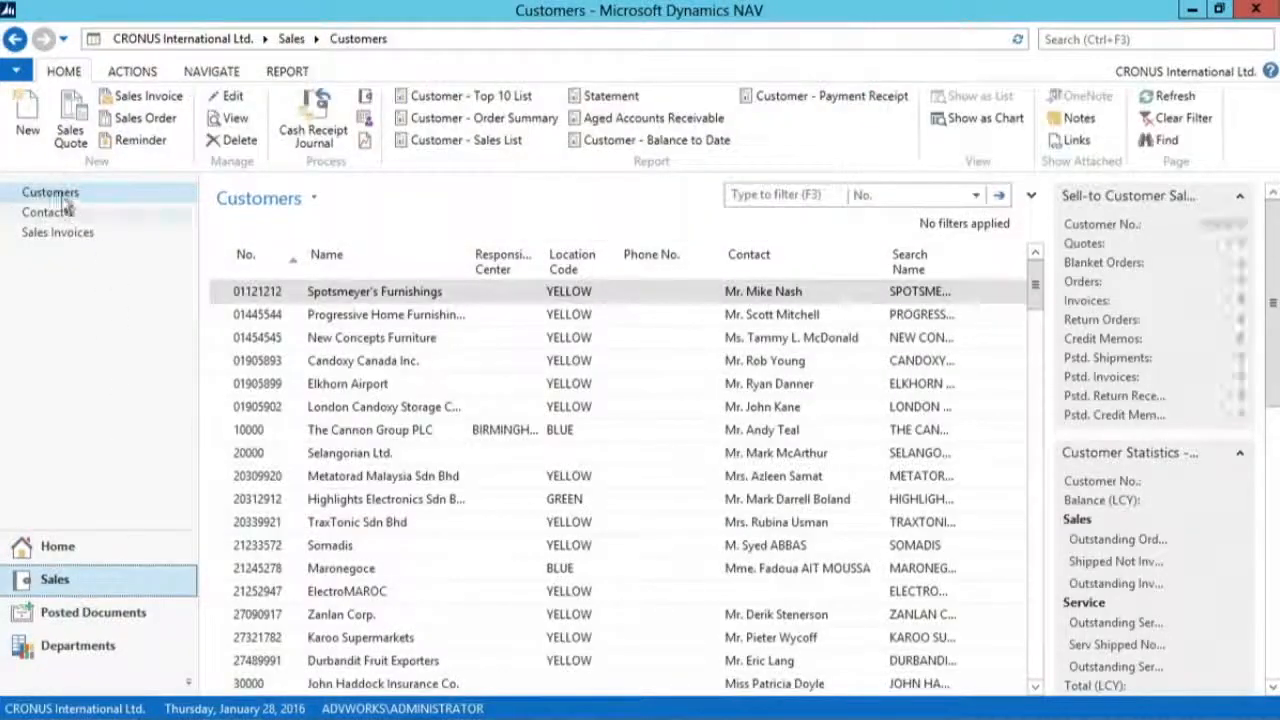
click(56, 211)
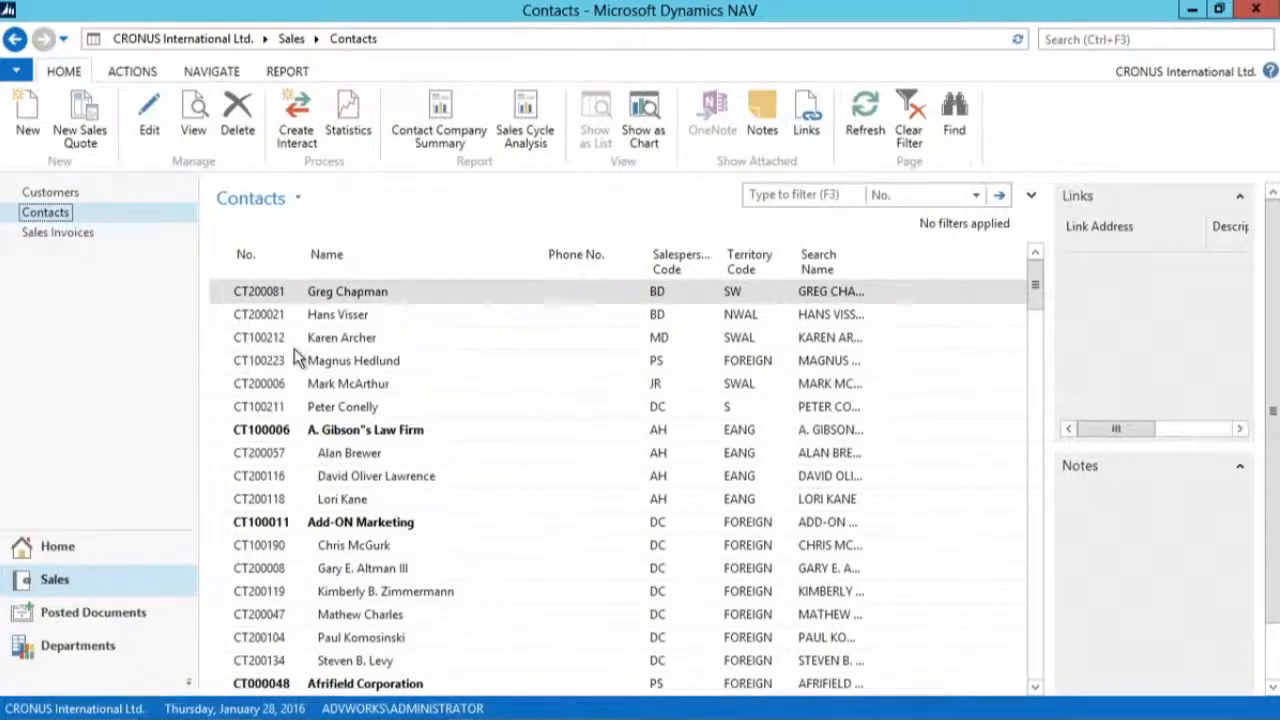
Step: Reopen the navigation pane customization to examine its option for restoring defaults
right_click(130, 218)
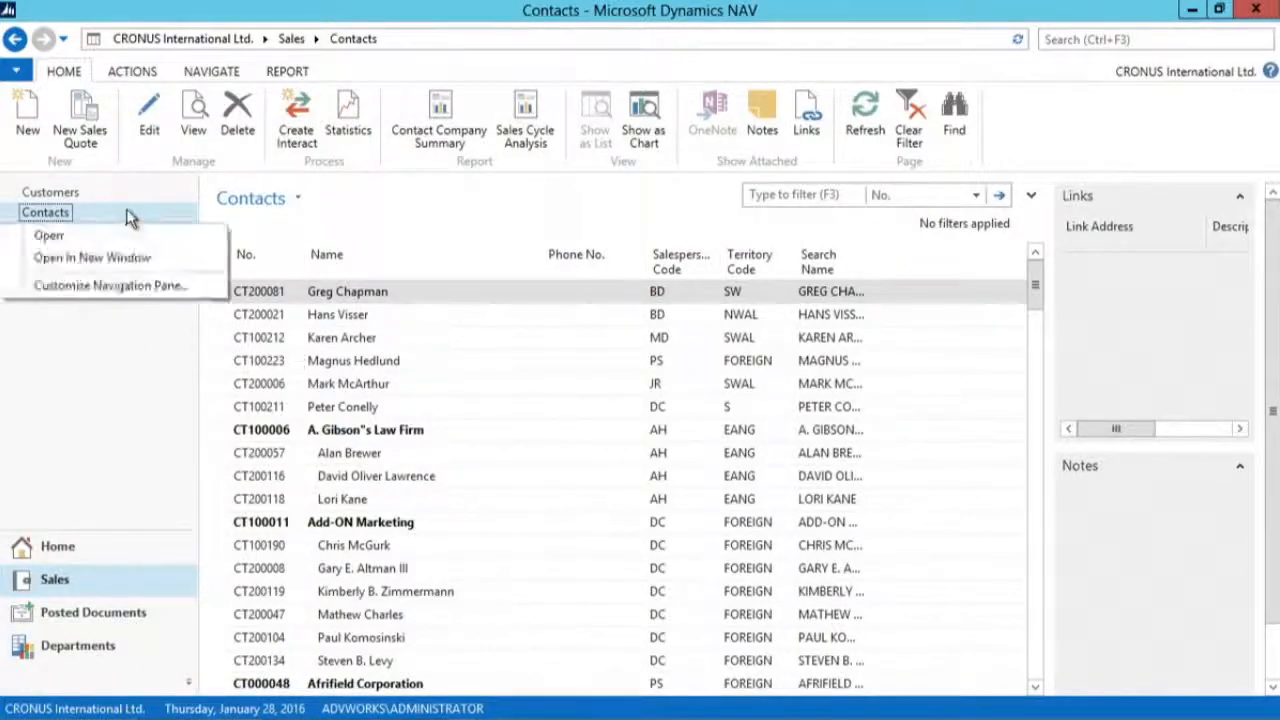
click(146, 290)
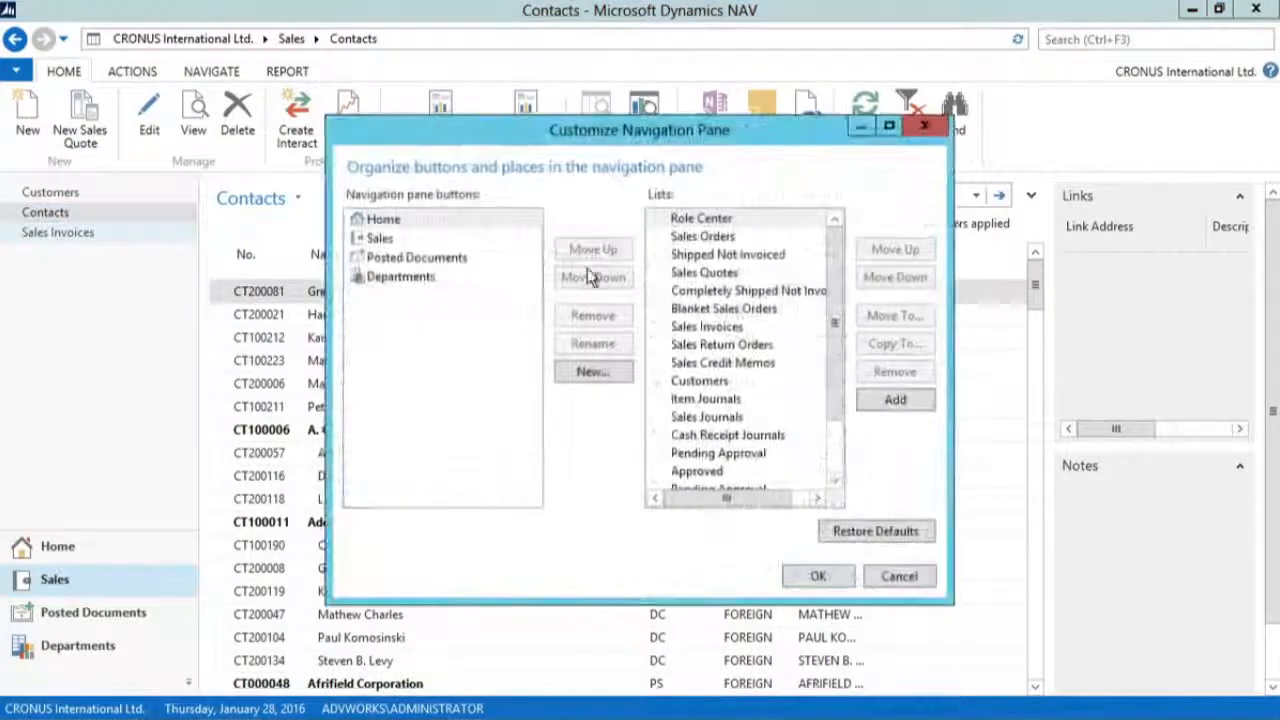
click(877, 537)
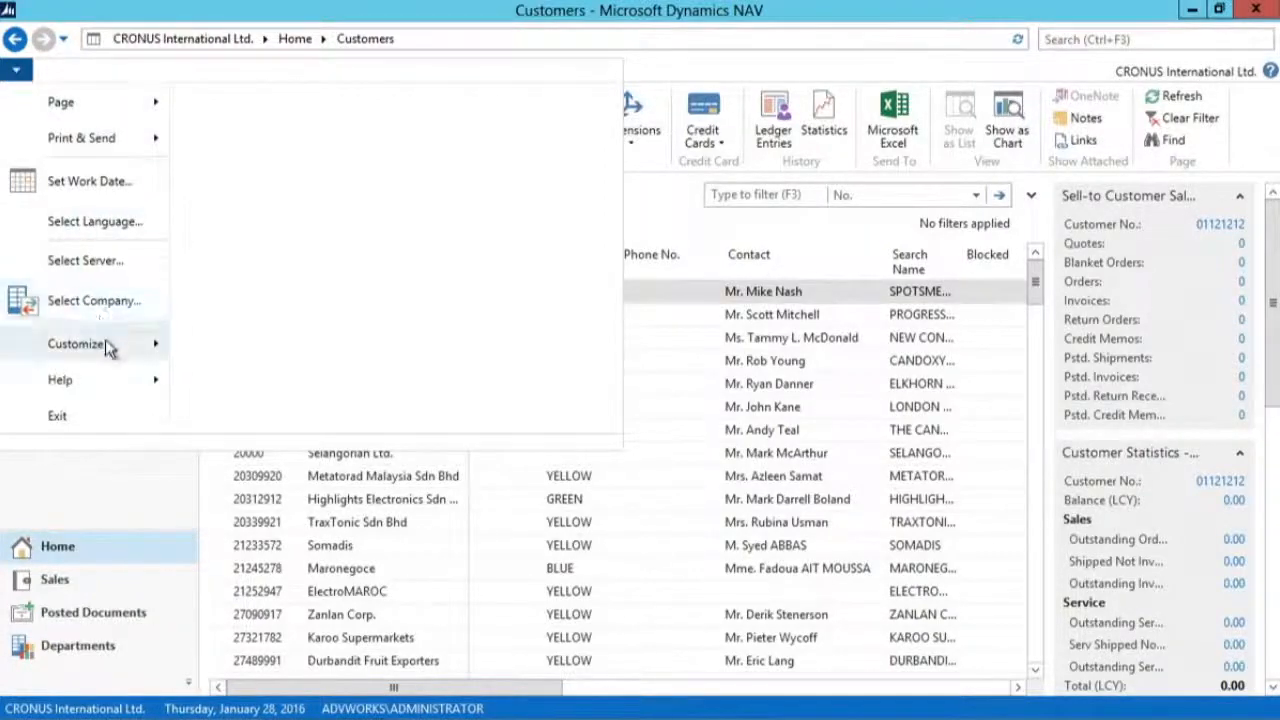
mouse_move(108, 346)
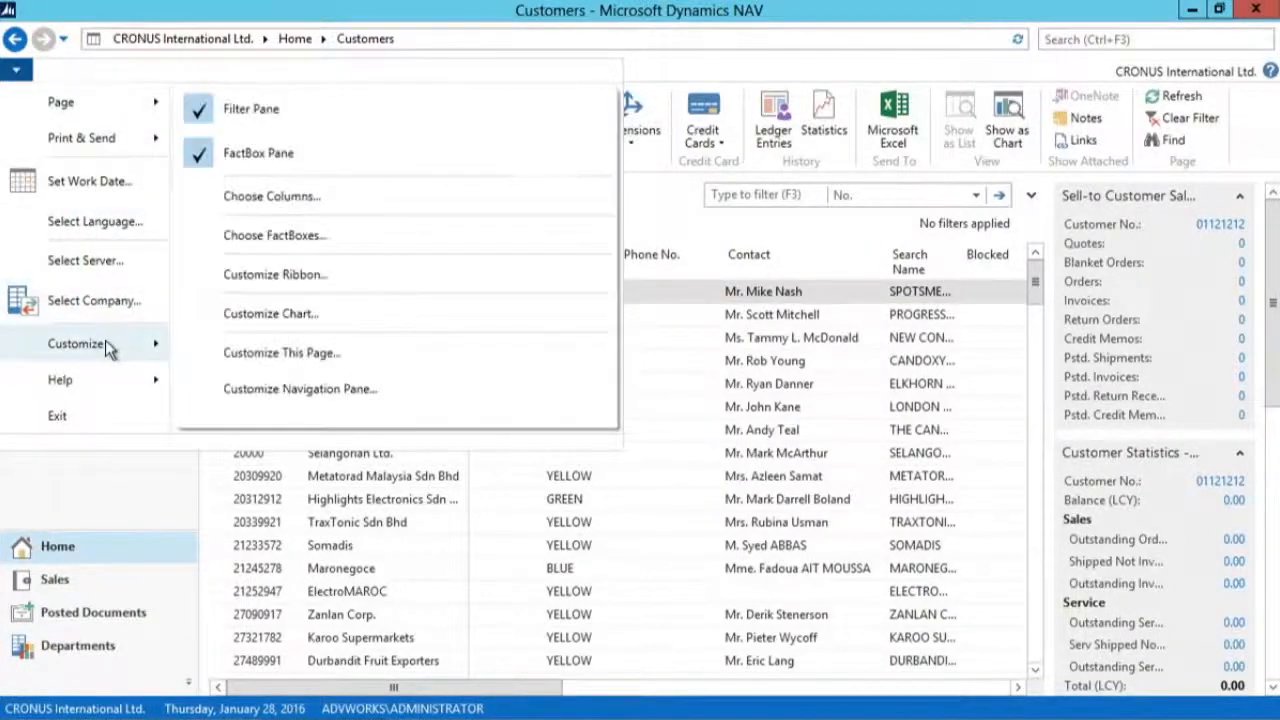
click(366, 354)
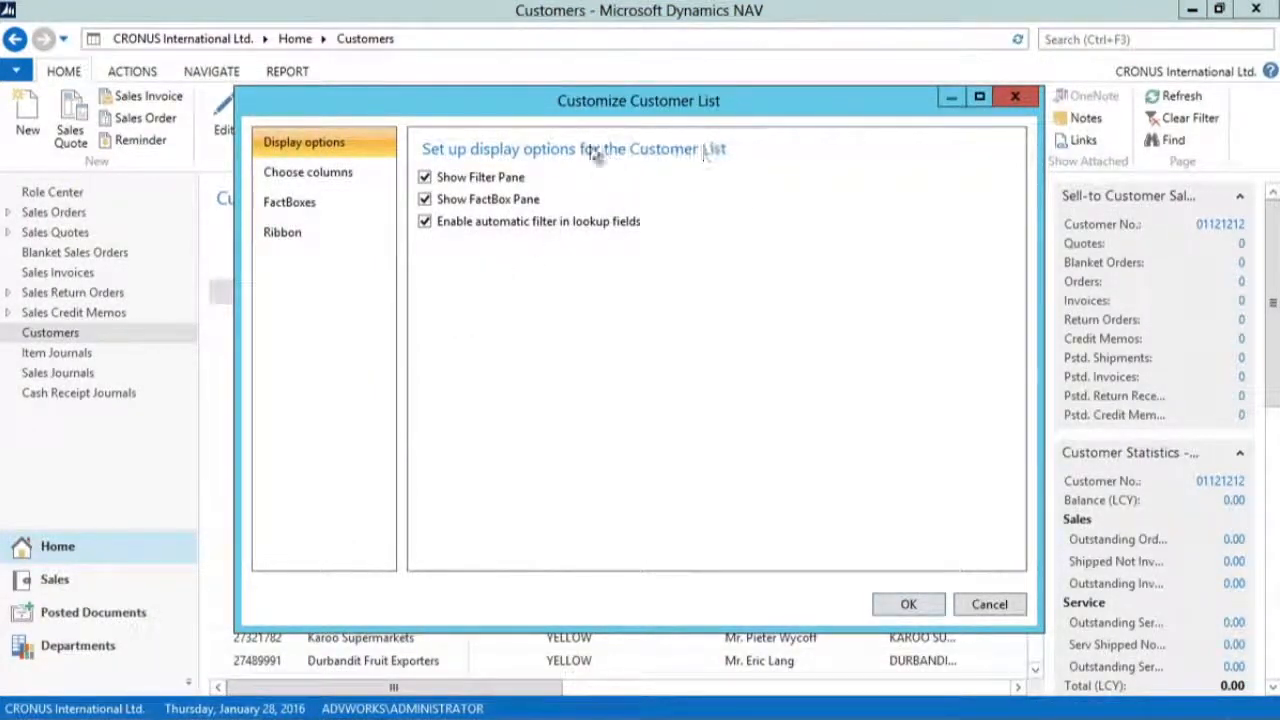
click(440, 184)
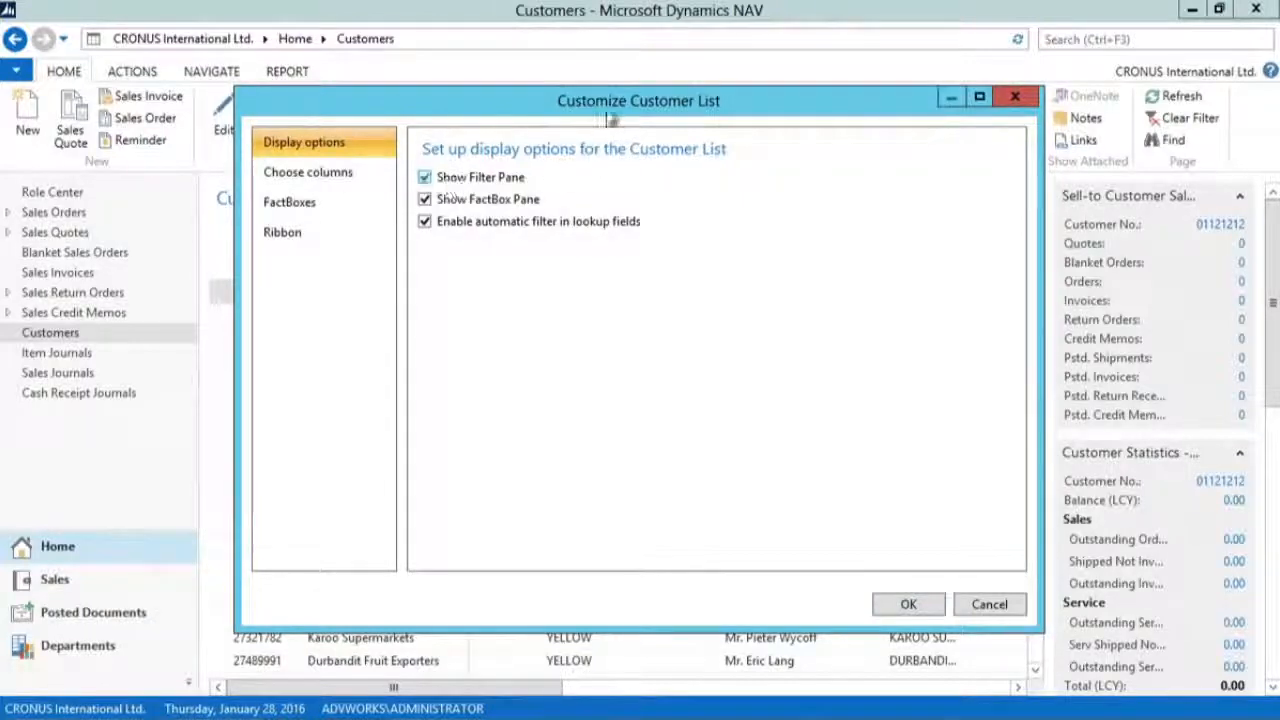
click(1000, 603)
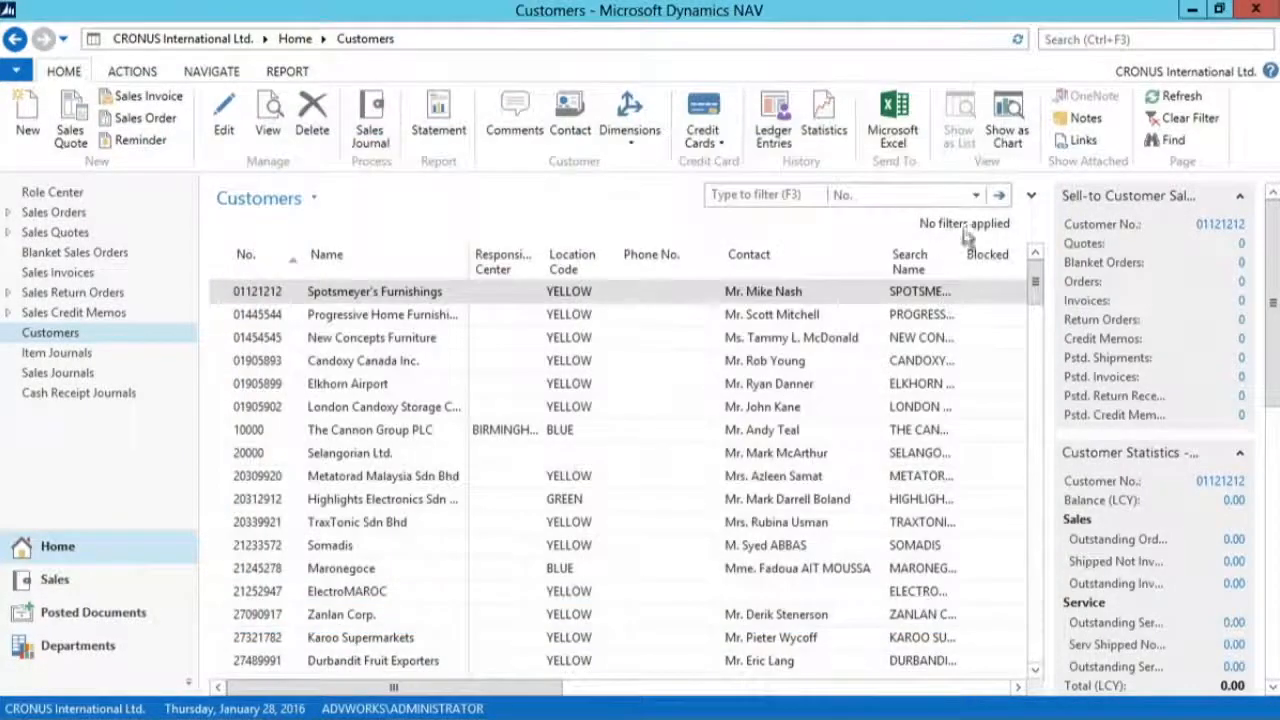
Step: Expand the Customers list's filter pane, and switch the Show Filter Pane and Show FactBox Pane options off and back on
click(1032, 200)
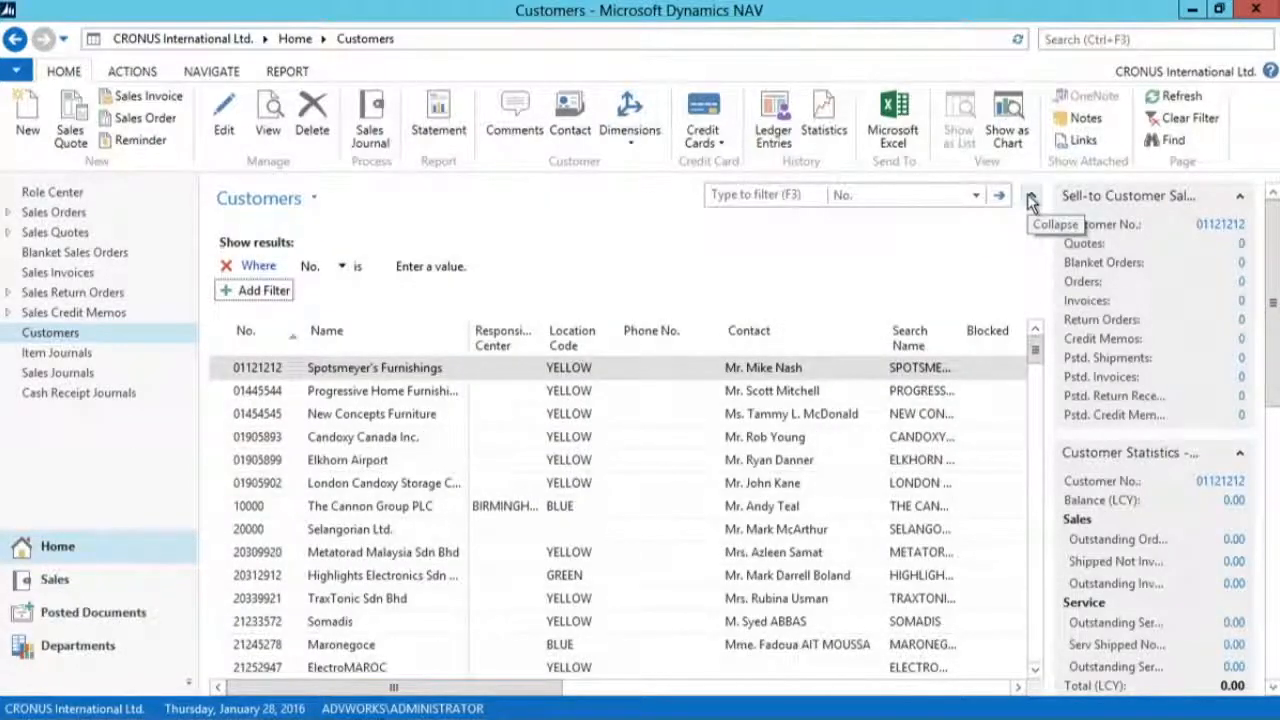
click(18, 74)
mouse_move(83, 343)
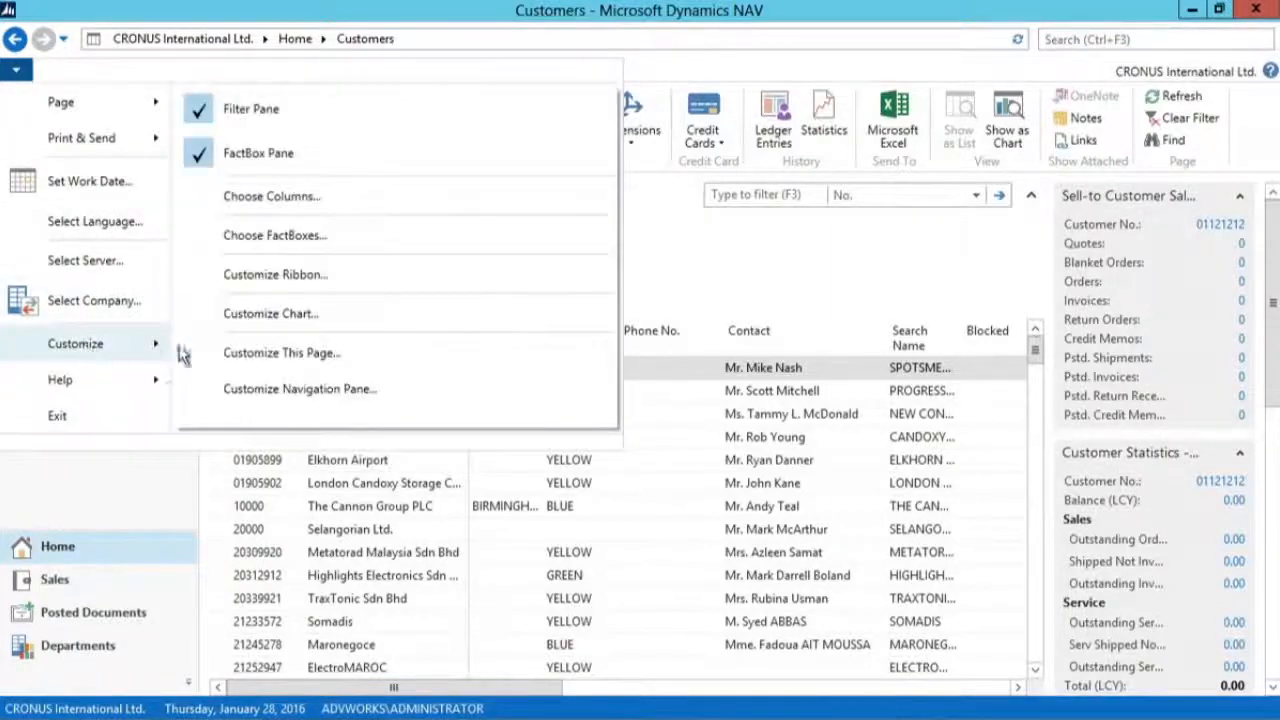
click(295, 356)
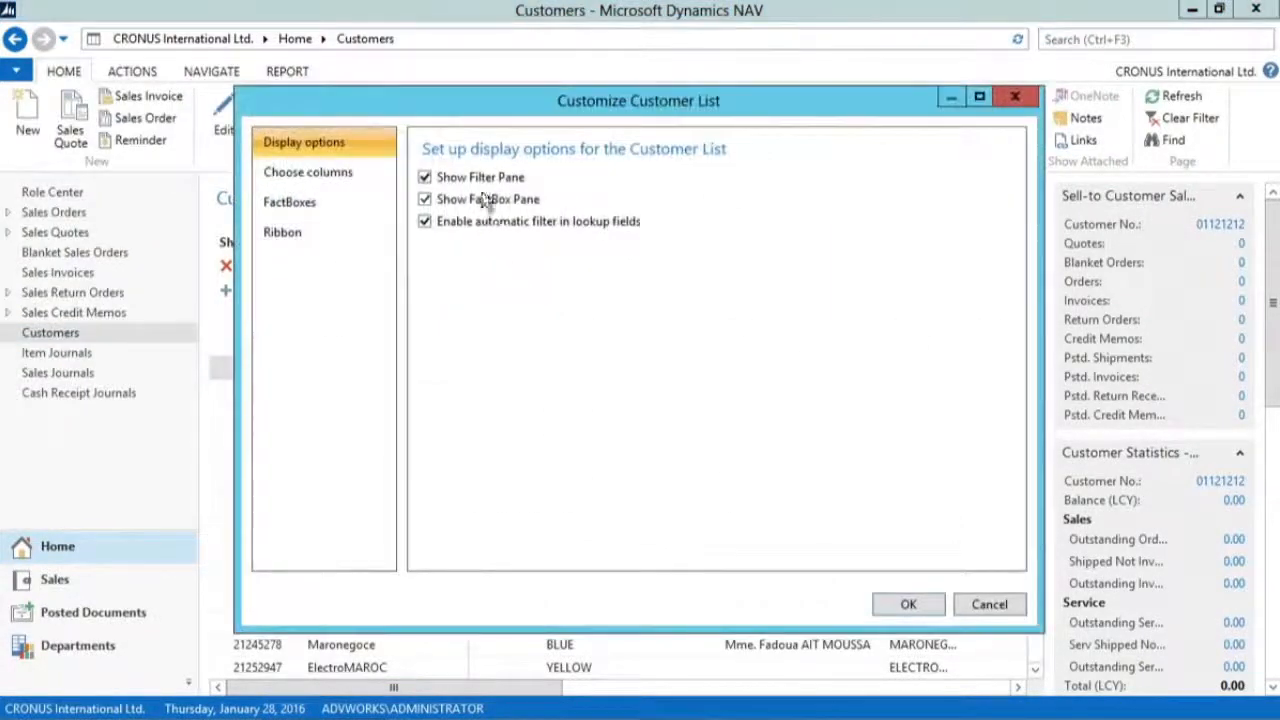
click(485, 188)
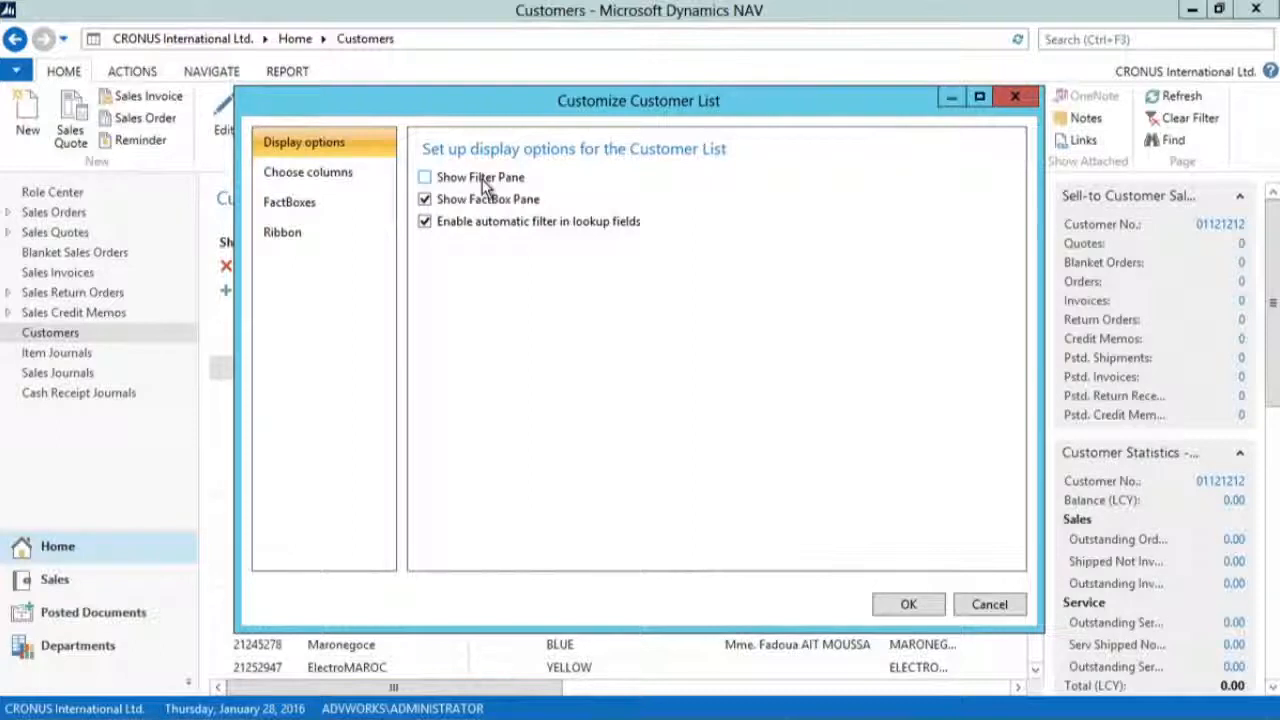
click(478, 203)
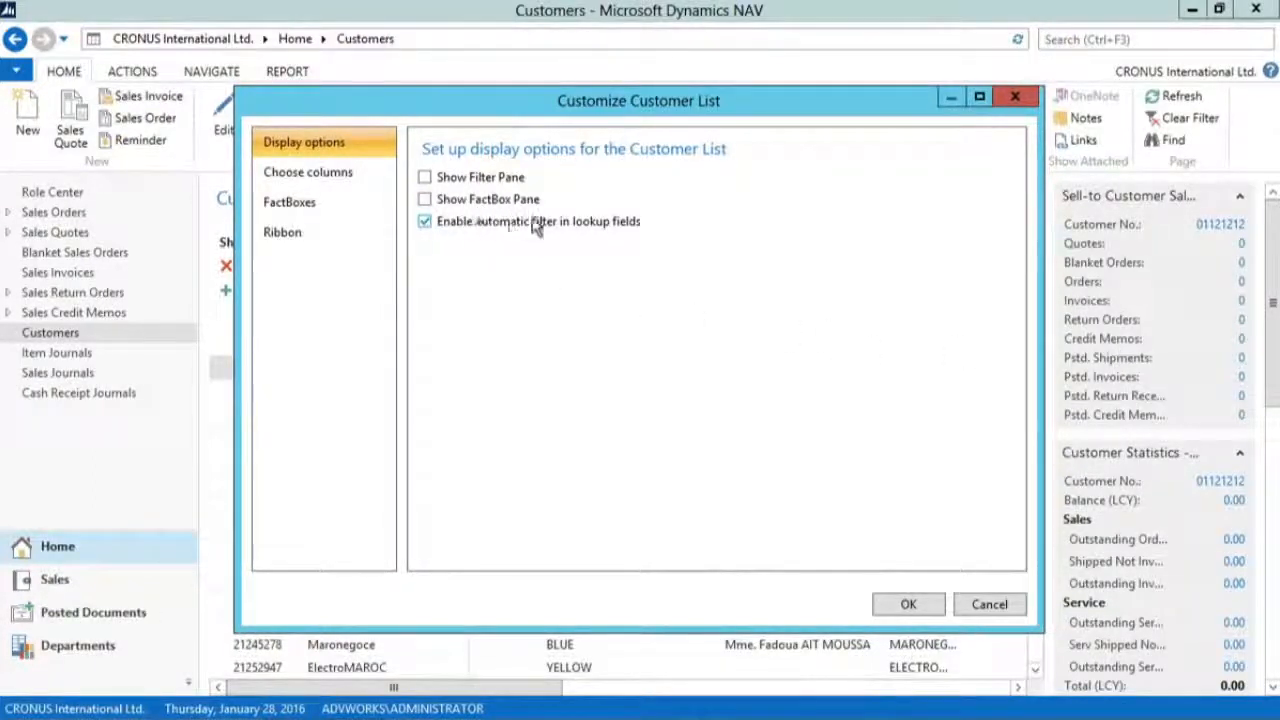
click(458, 199)
click(458, 179)
click(908, 604)
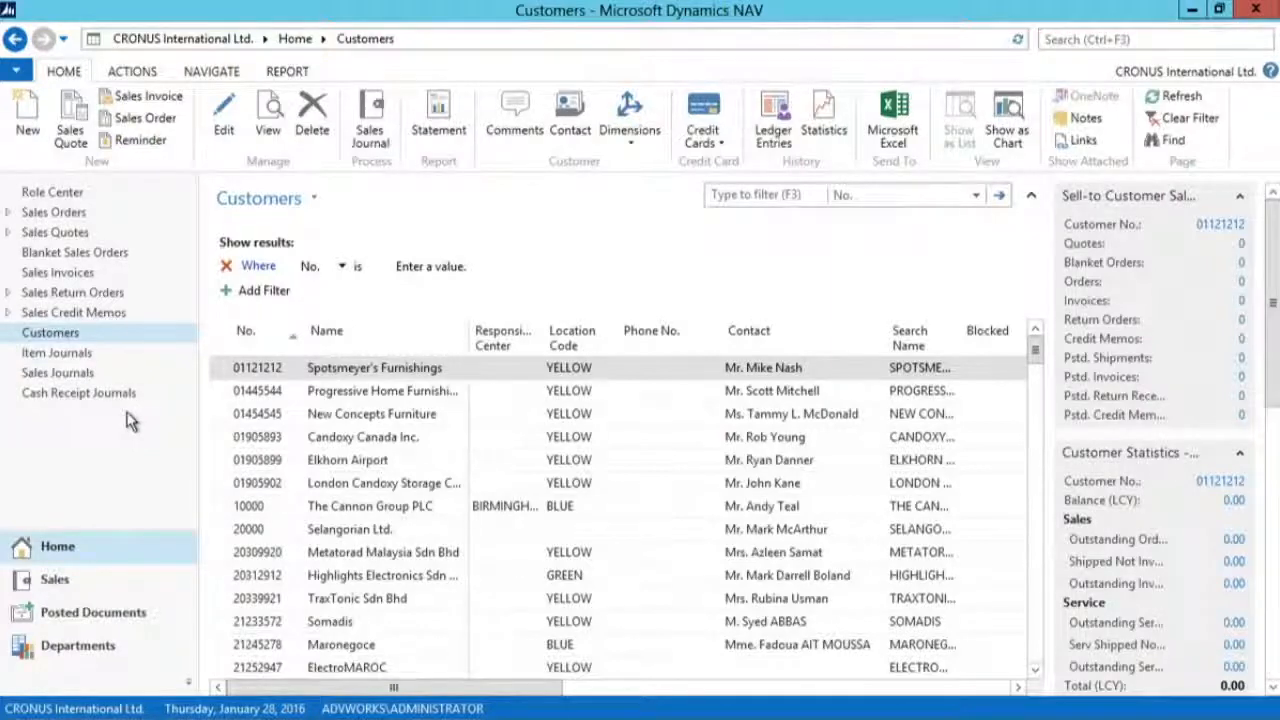
key(alt+Tab)
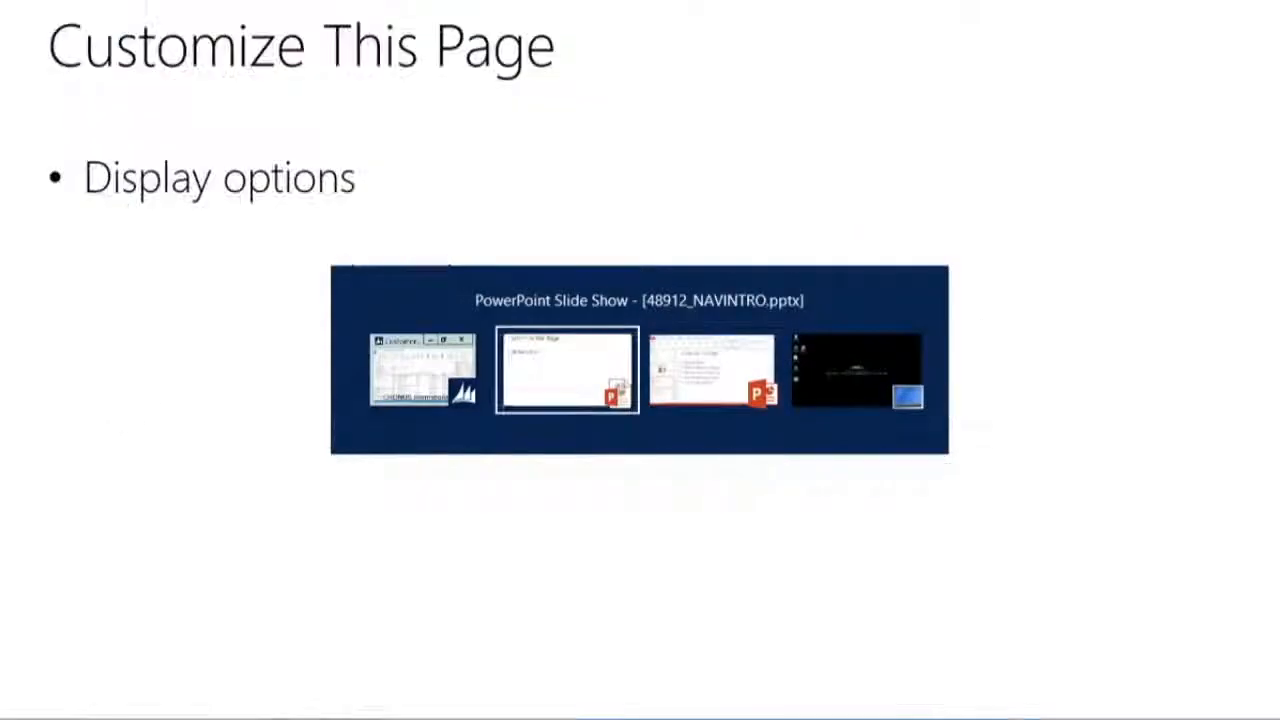
key(Right)
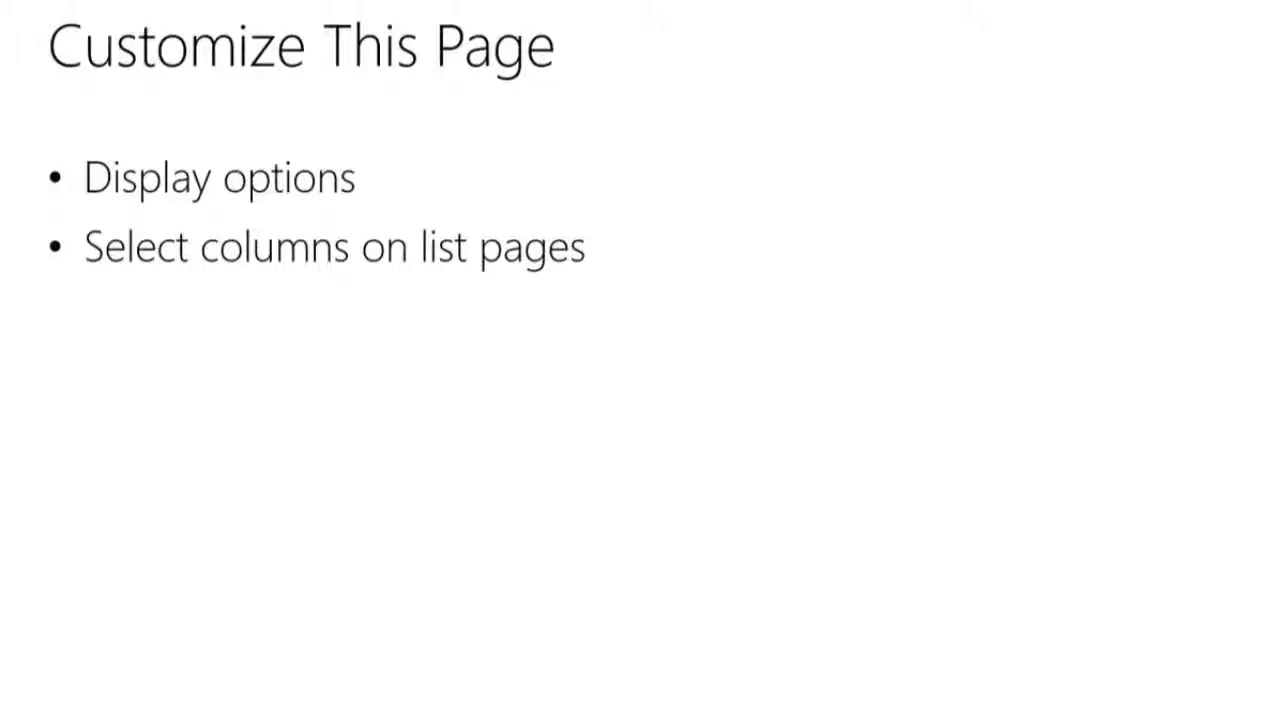
key(alt+Tab)
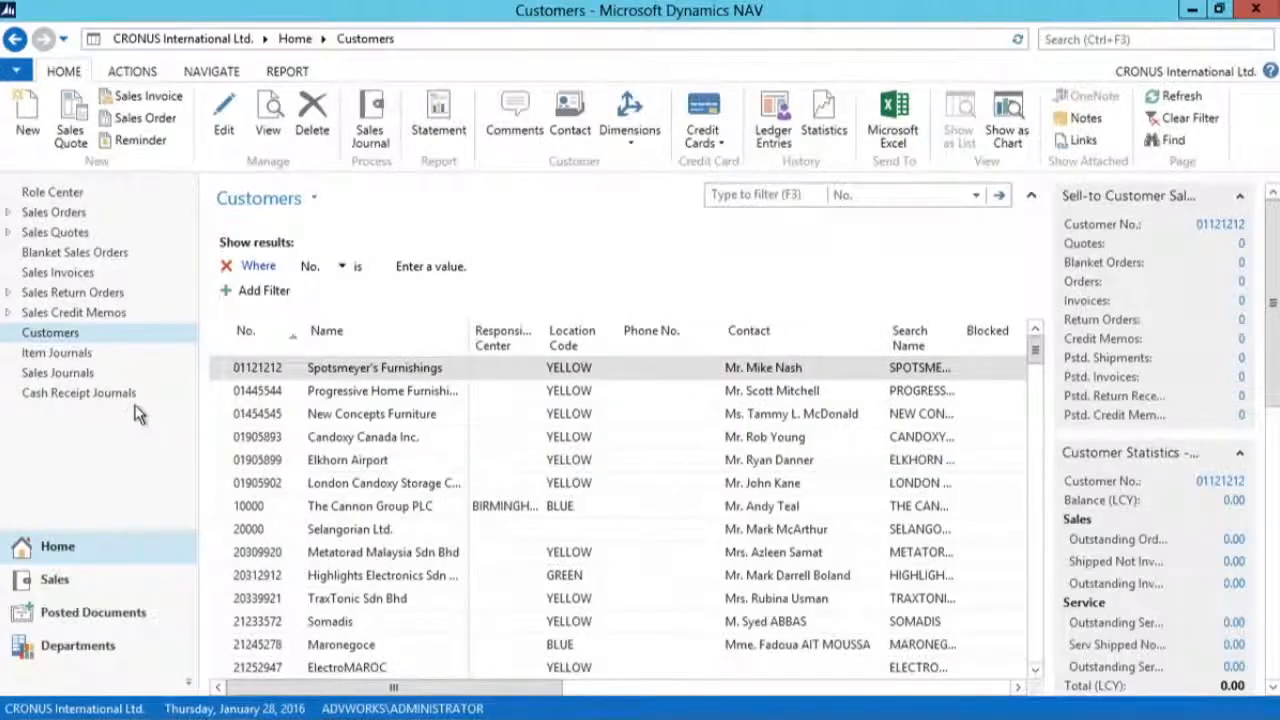
Step: Collapse the Customers list's filter pane and look through its remaining columns
click(1031, 195)
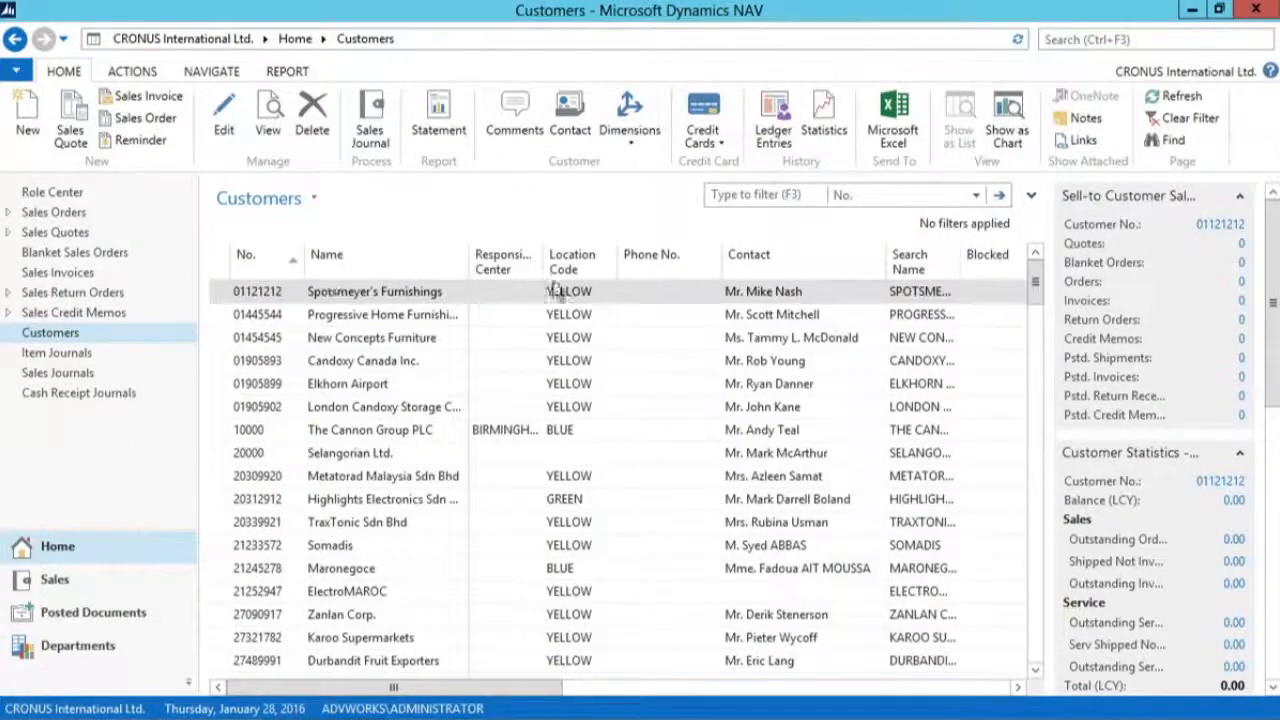
drag(505, 688, 953, 686)
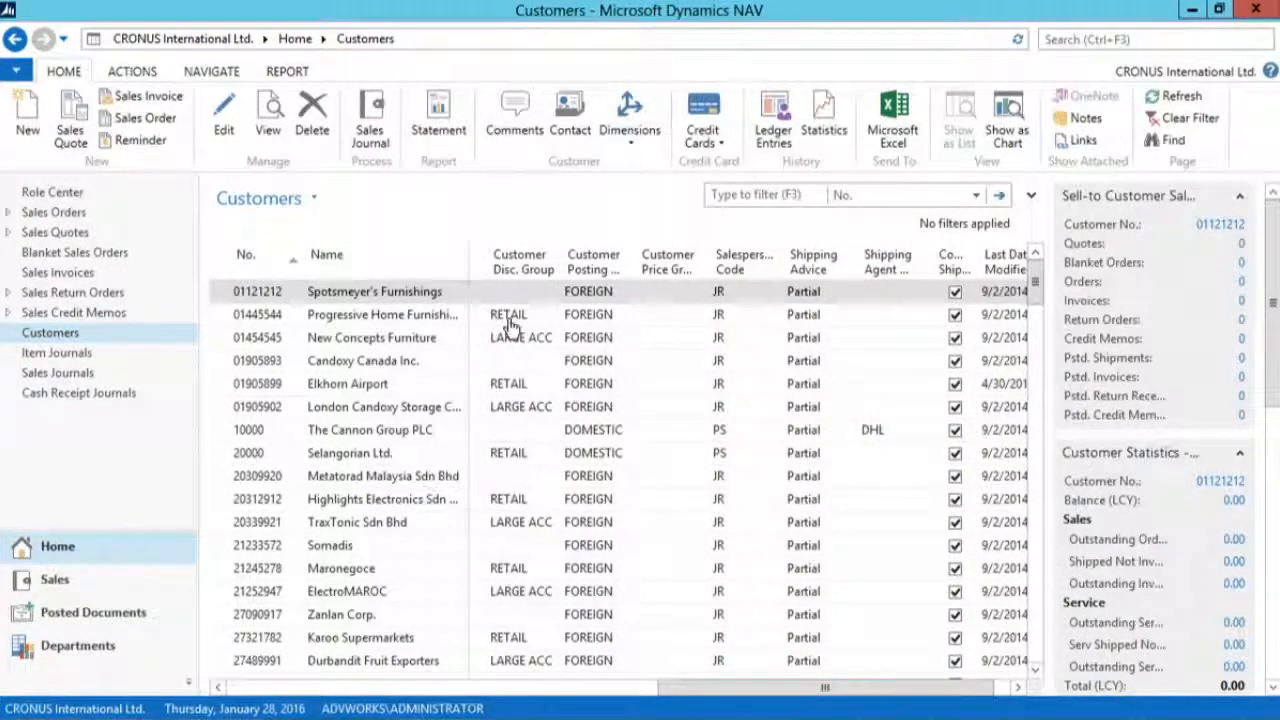
Step: Add the Language Code column to the Customer List and place it directly before Salesperson Code
right_click(547, 265)
click(608, 343)
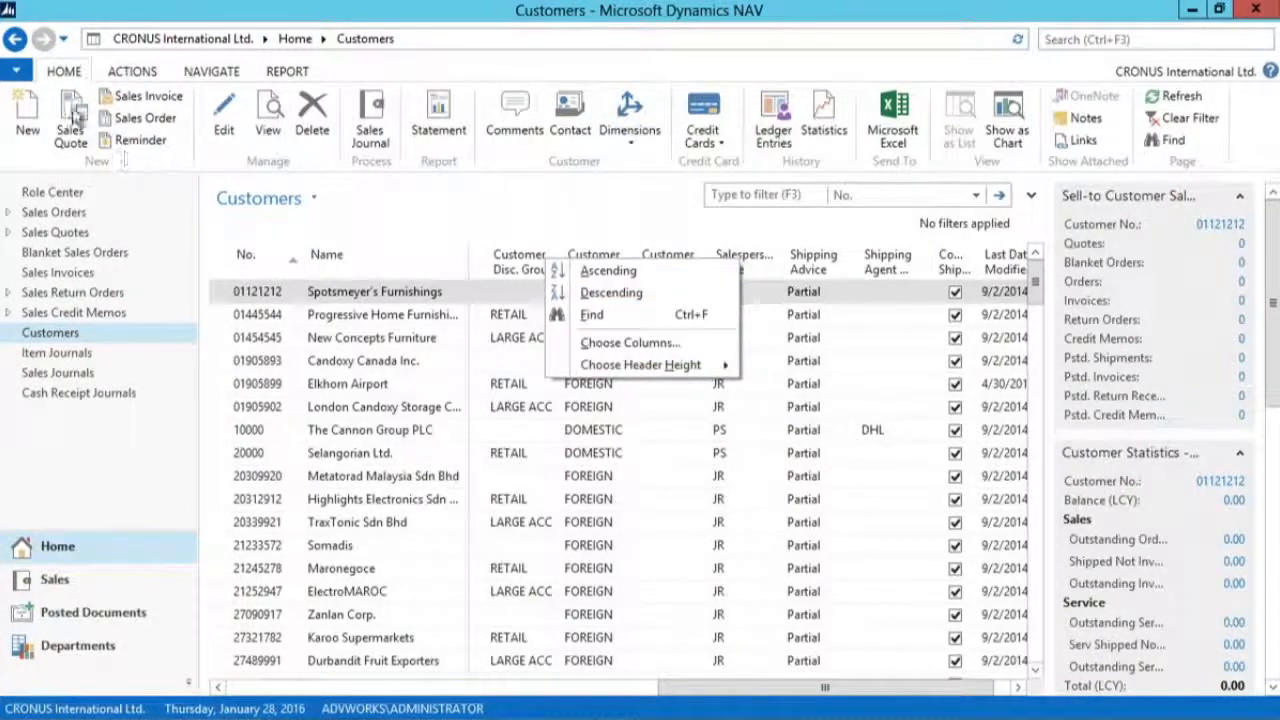
click(18, 72)
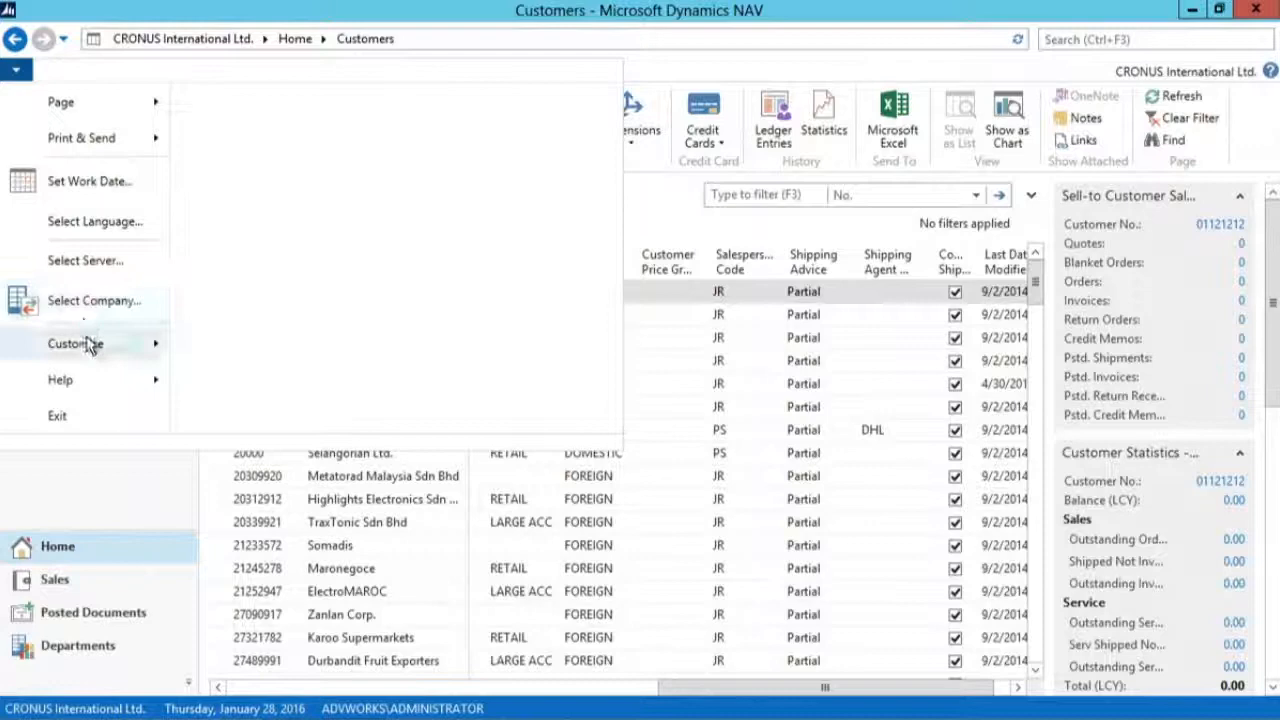
mouse_move(86, 343)
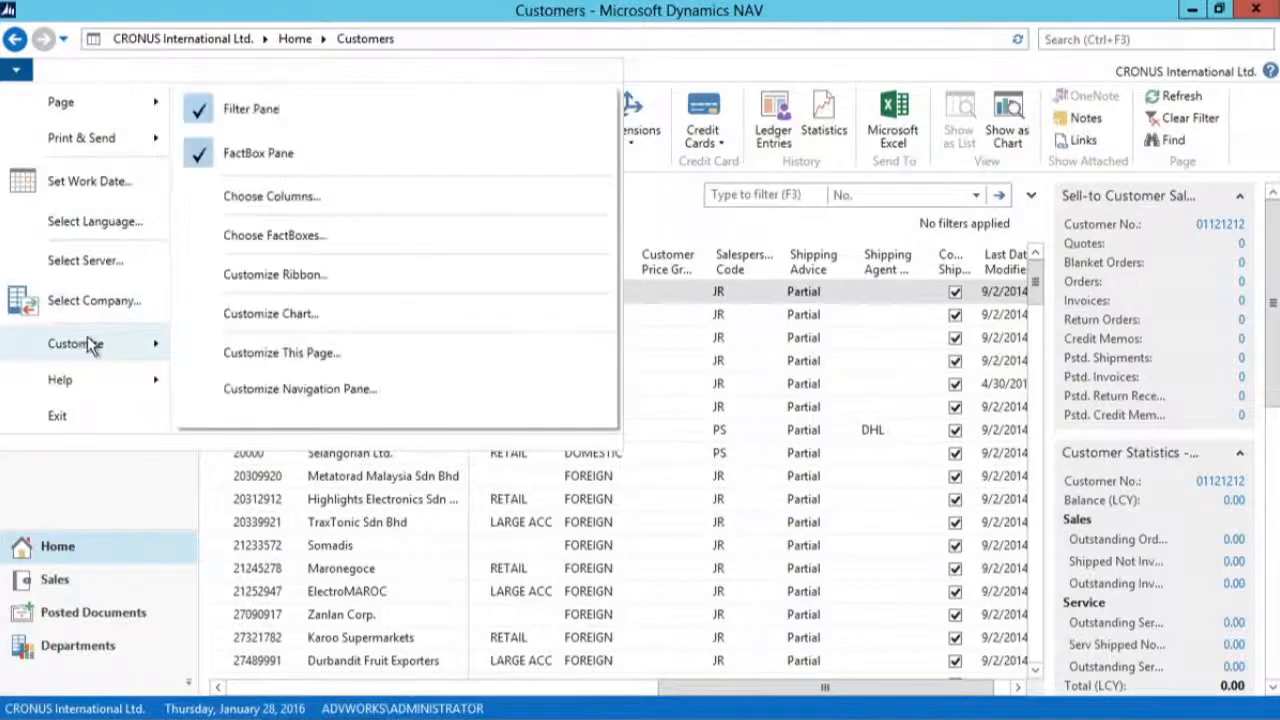
click(381, 202)
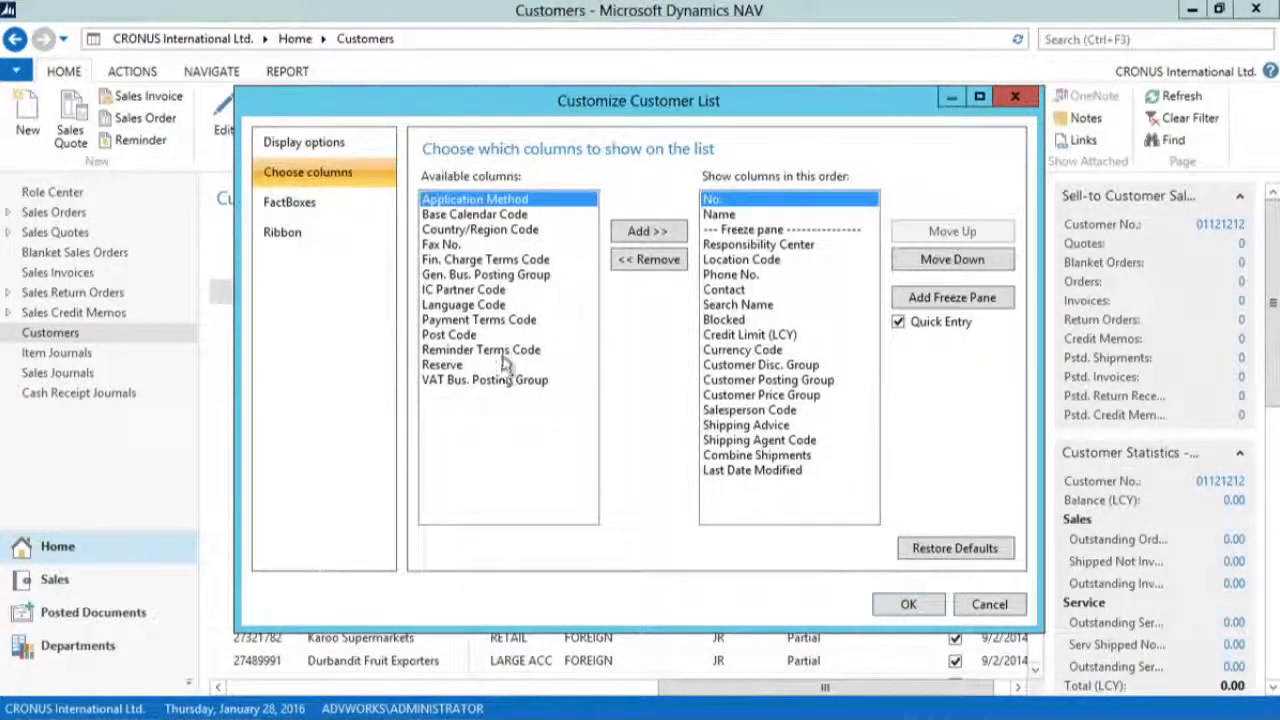
click(465, 305)
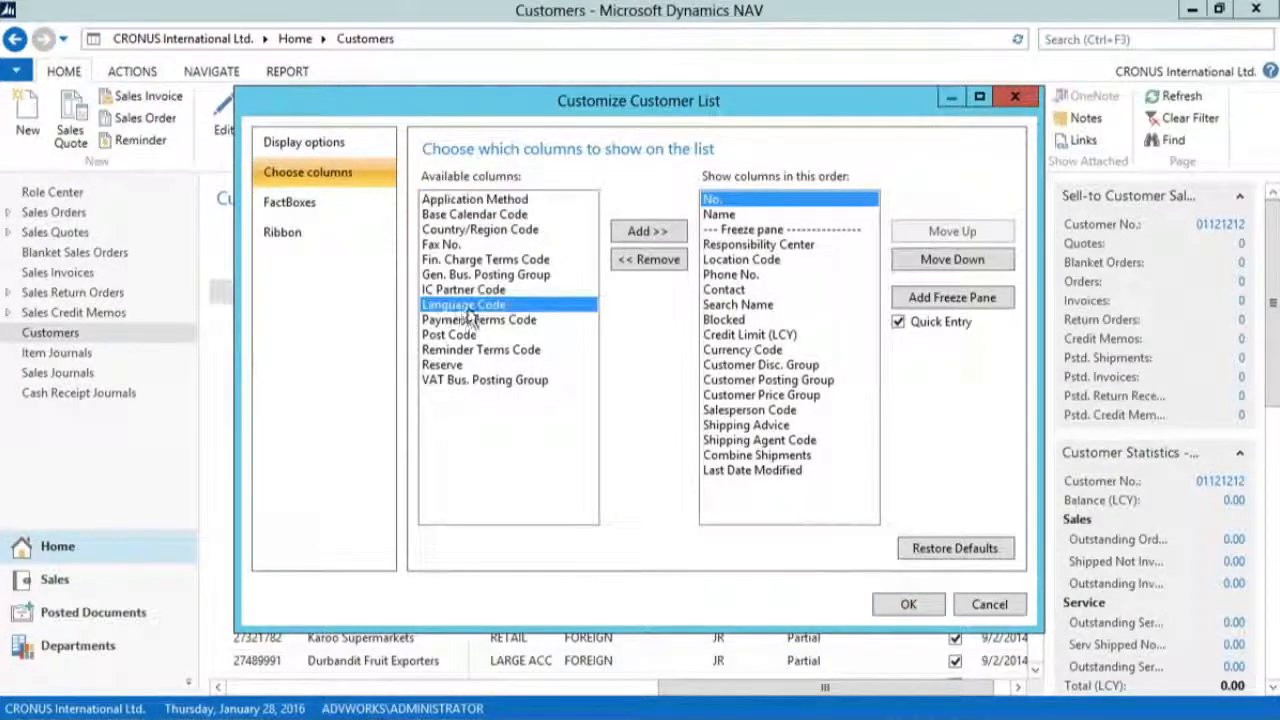
click(645, 232)
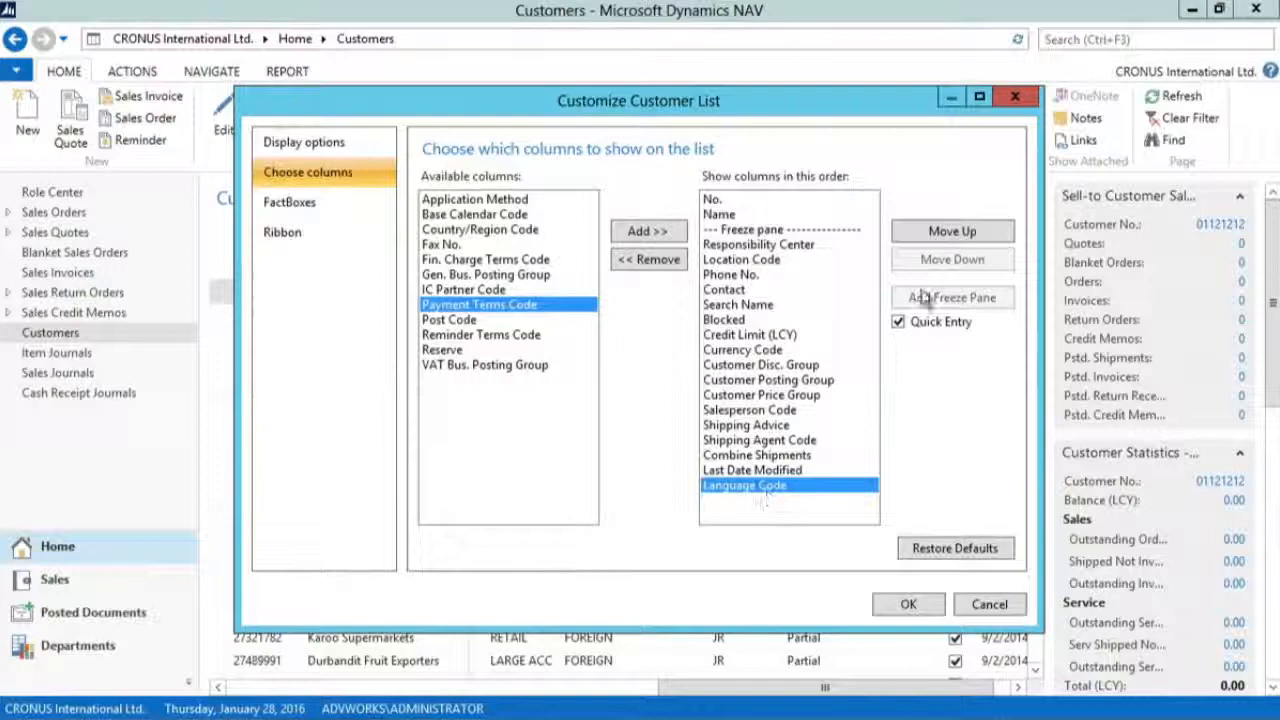
click(949, 232)
click(949, 232)
click(949, 232)
click(949, 232)
click(949, 232)
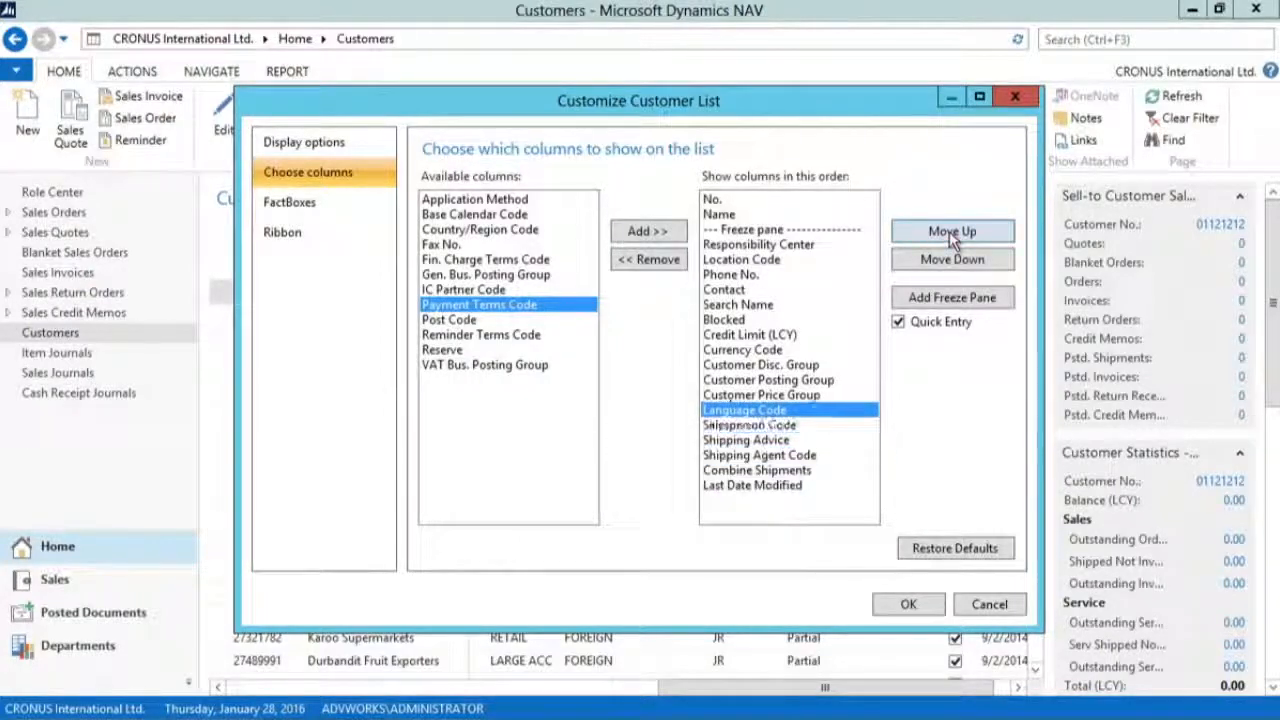
Step: Move the Search Name column up two positions so that it follows Location Code
click(730, 304)
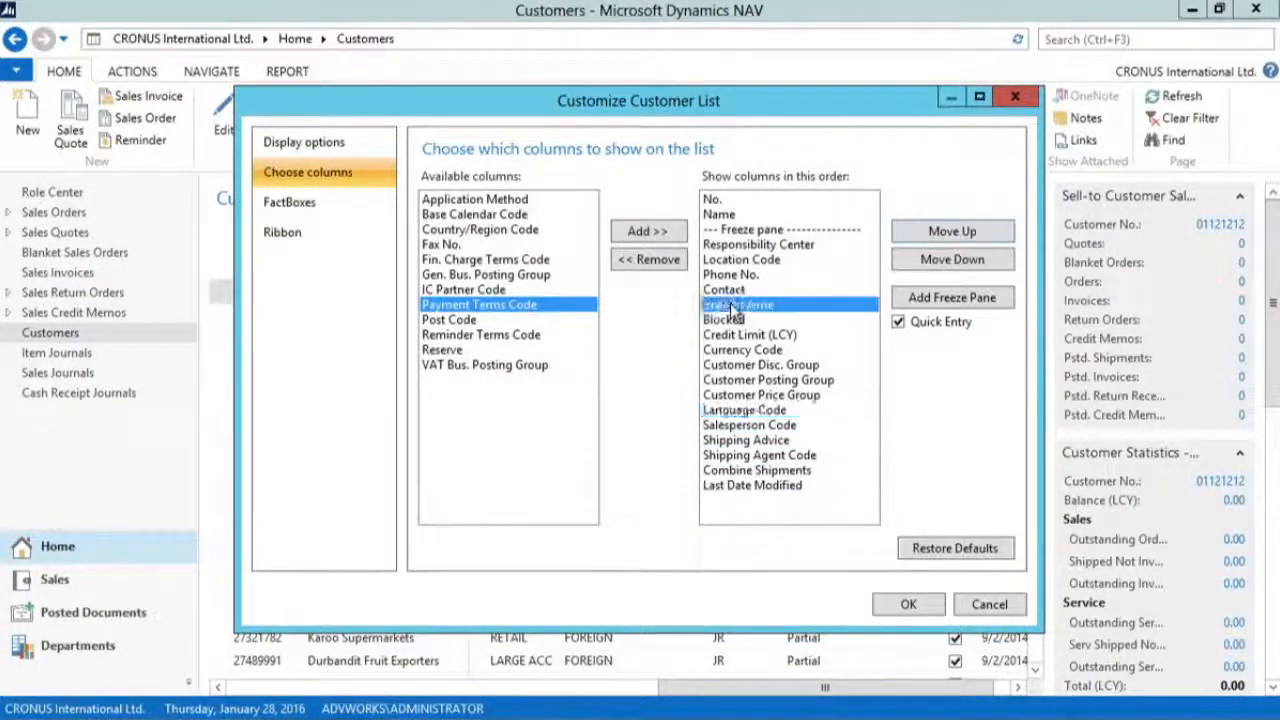
click(947, 230)
click(947, 230)
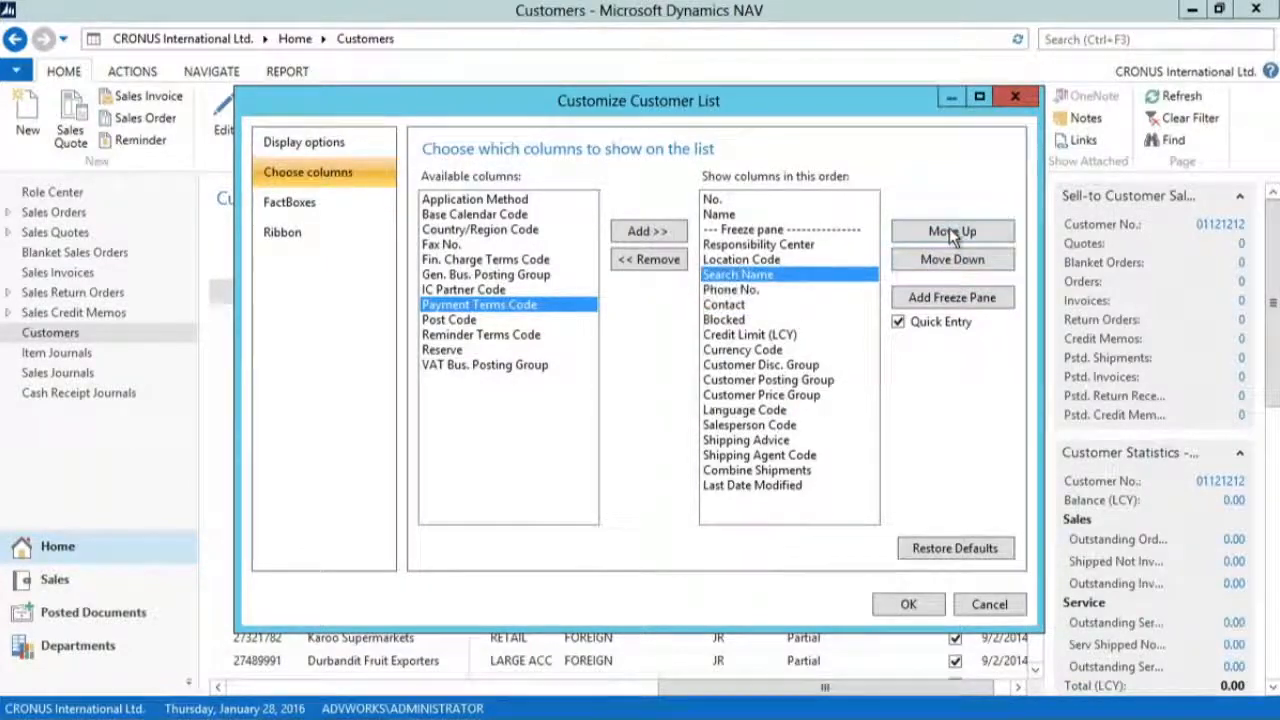
Step: Select the freeze pane entry below Name, apply the Customer List column changes, and check the frozen columns in the list
click(742, 230)
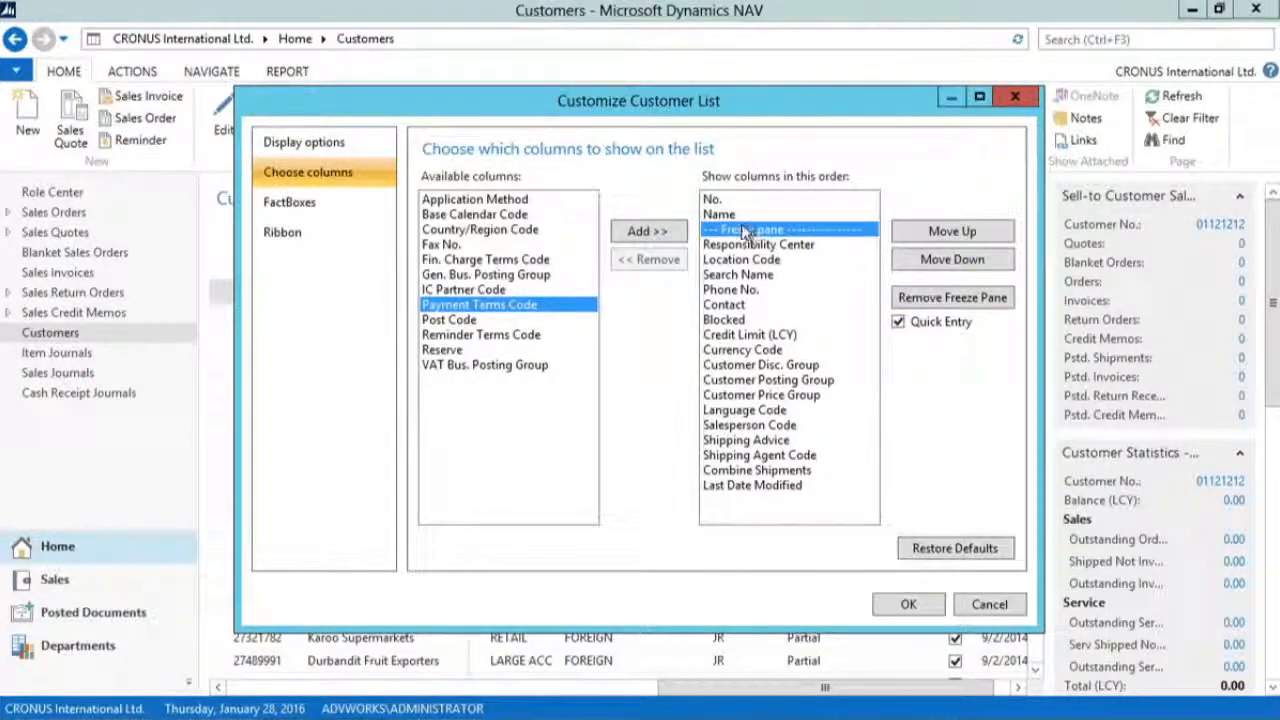
click(897, 608)
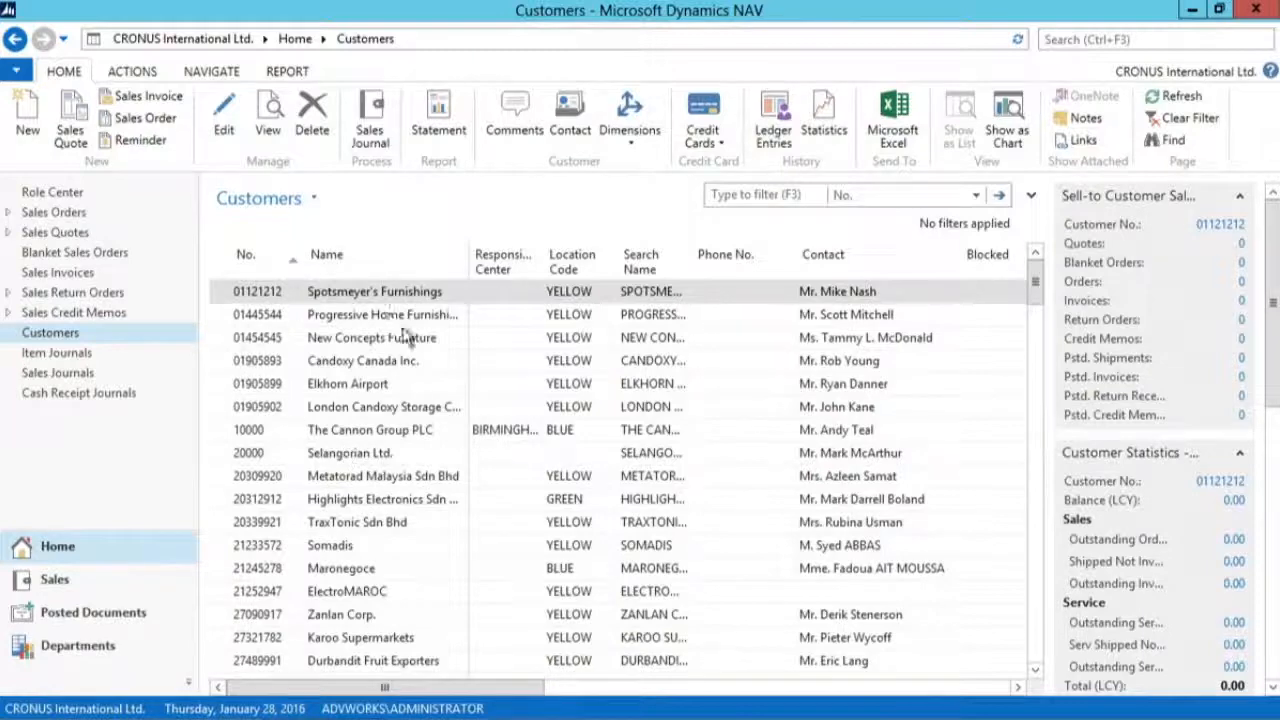
mouse_move(536, 689)
mouse_down()
mouse_move(925, 697)
mouse_move(532, 700)
mouse_up()
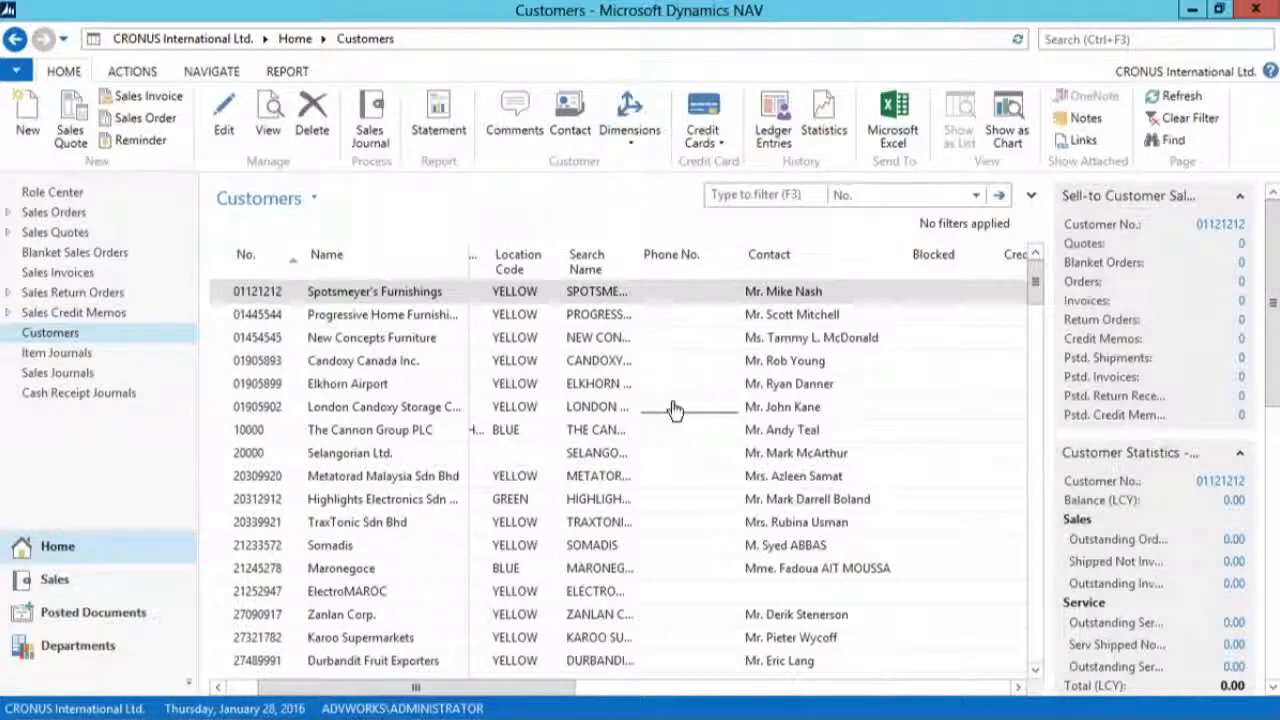
key(alt+Tab)
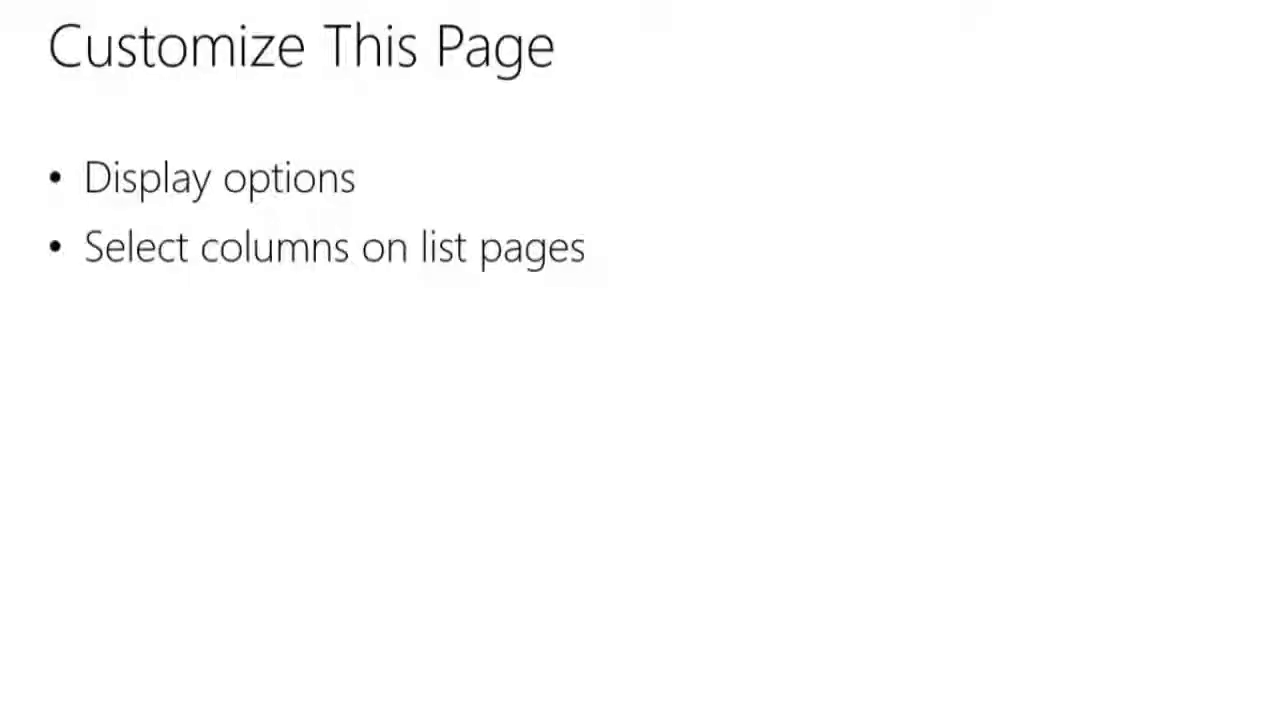
key(Right)
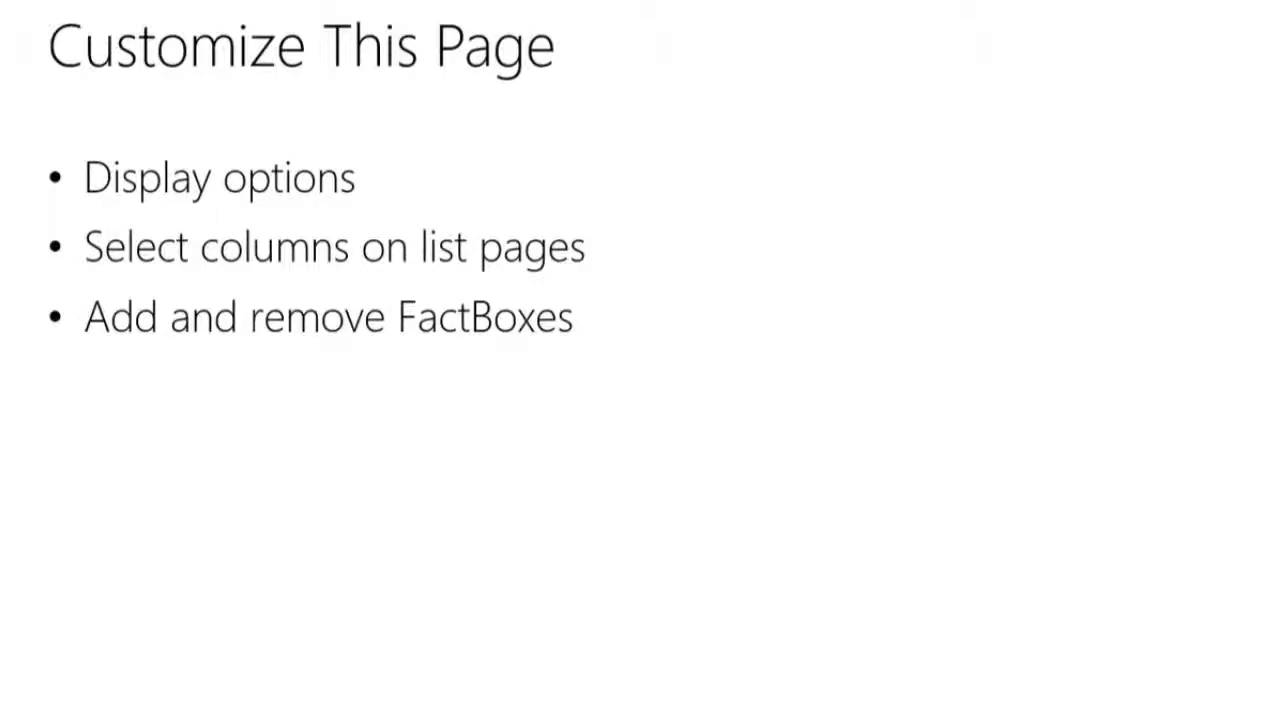
key(alt+Tab)
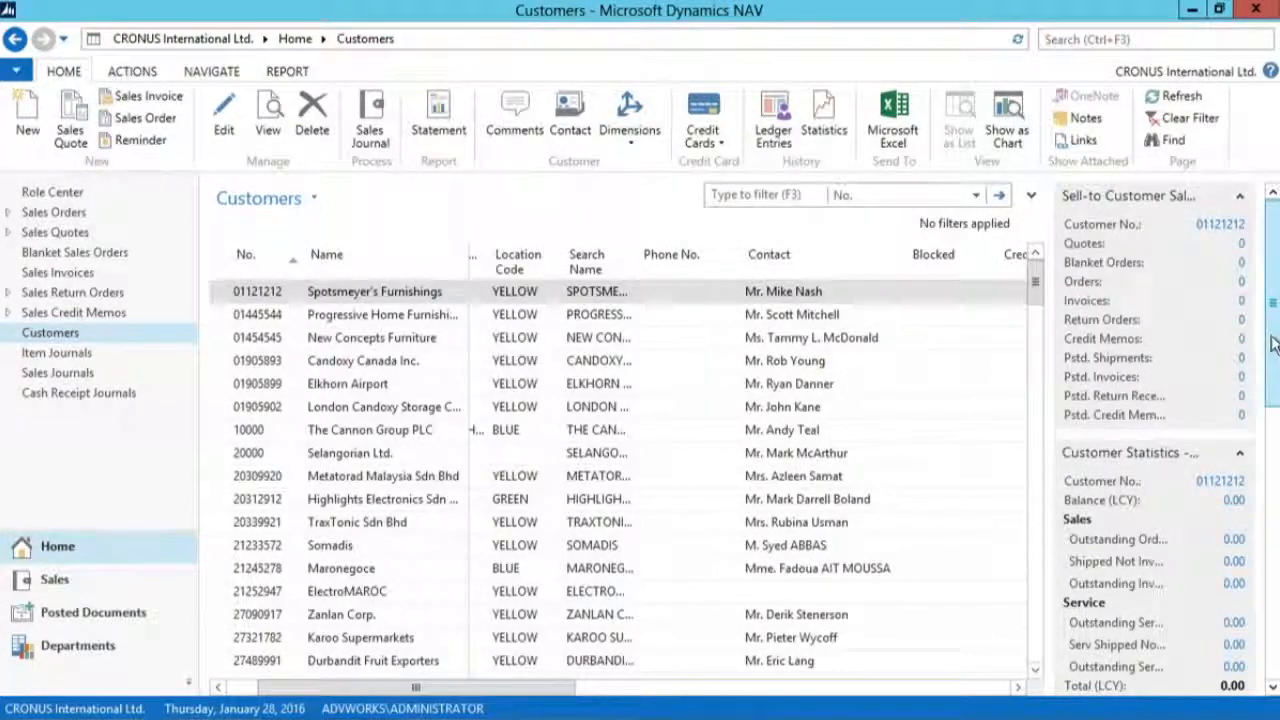
Step: Open the FactBox customization of the Customer List and remove the Links and Notes FactBoxes
drag(1272, 343, 1275, 617)
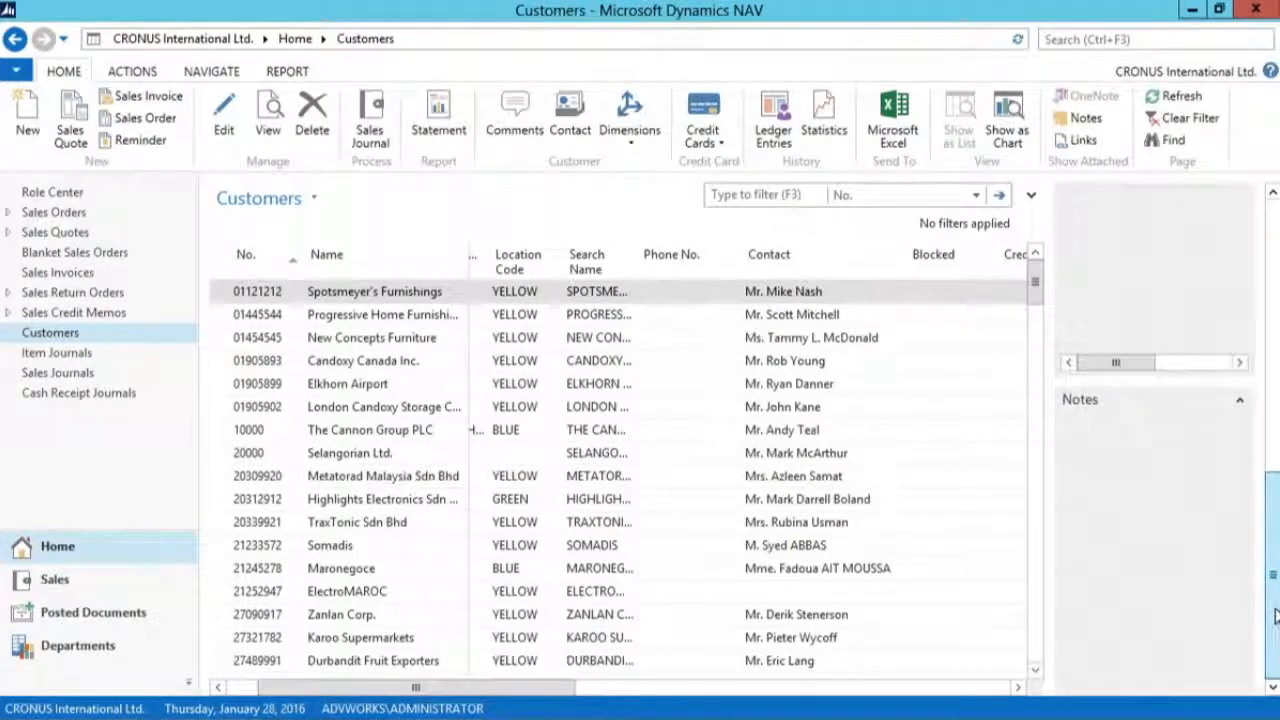
click(17, 72)
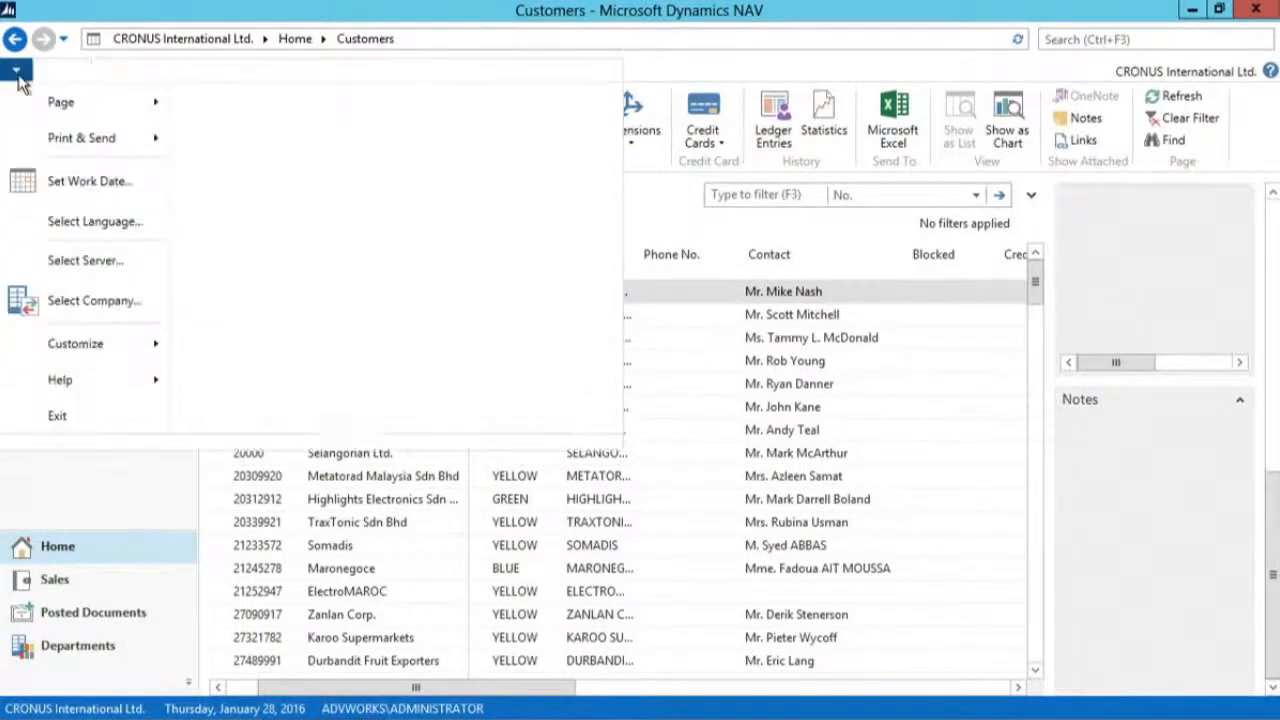
mouse_move(78, 341)
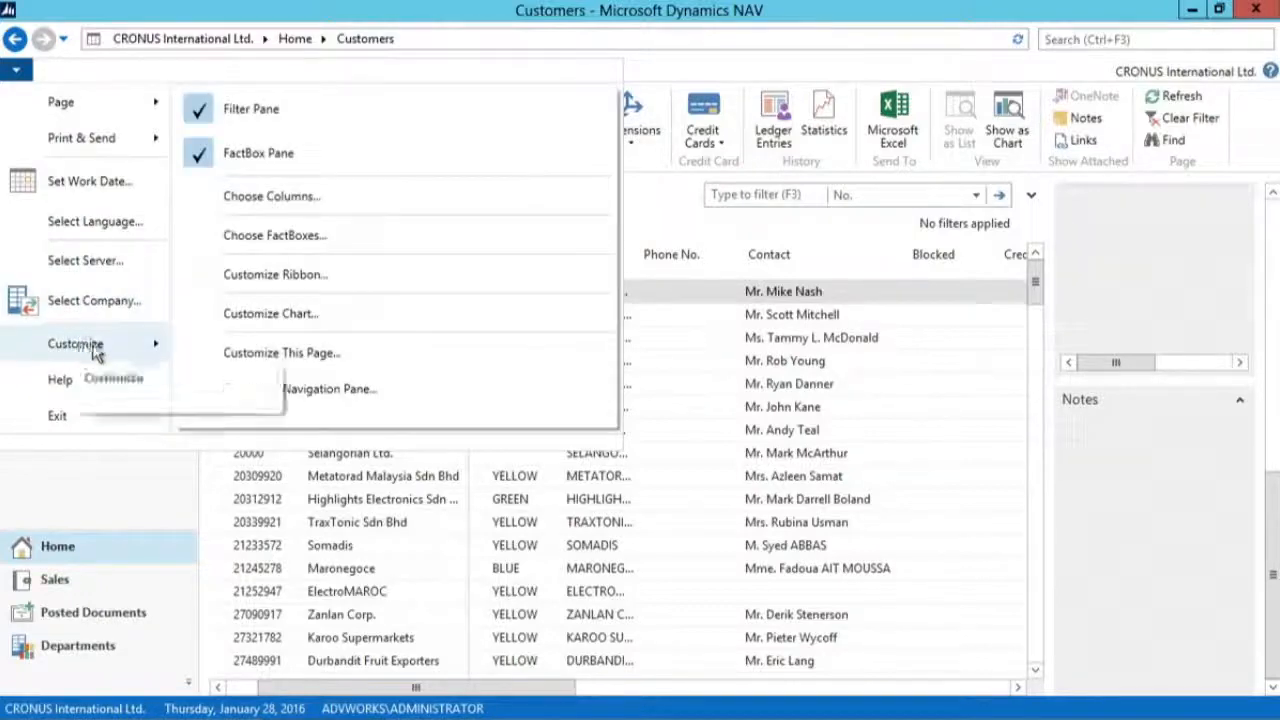
click(390, 243)
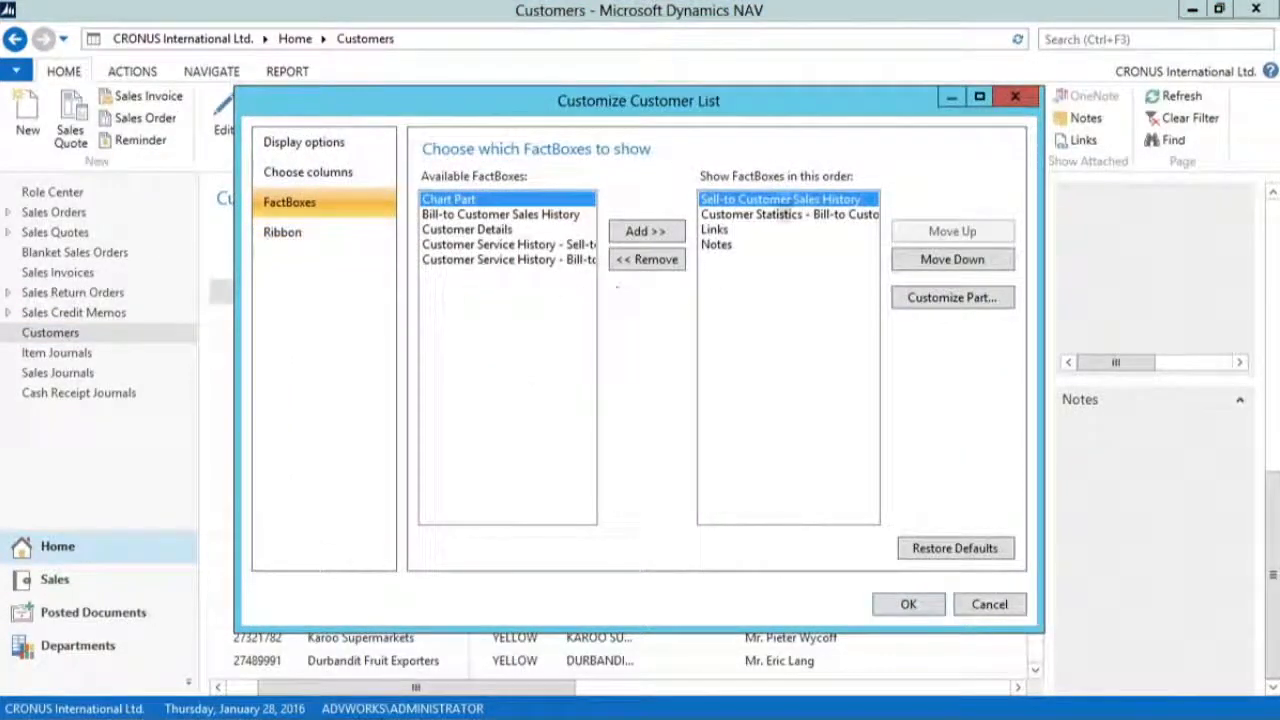
click(716, 230)
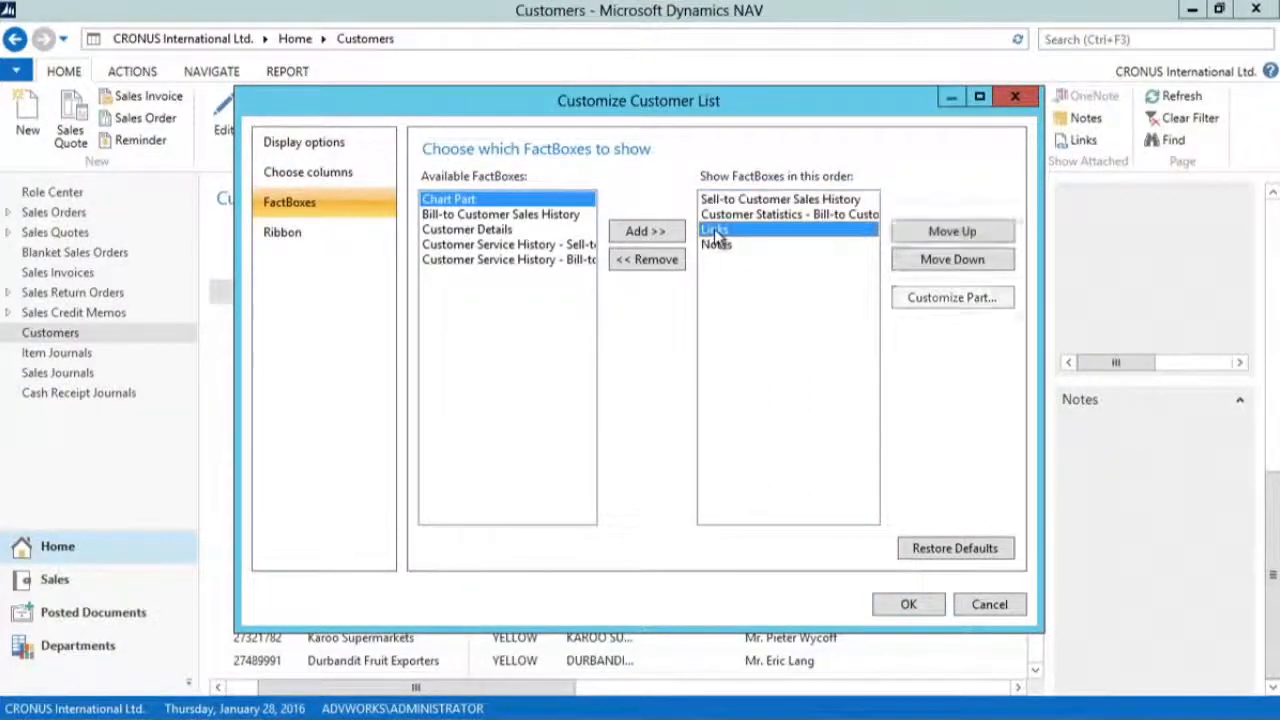
click(640, 262)
click(652, 260)
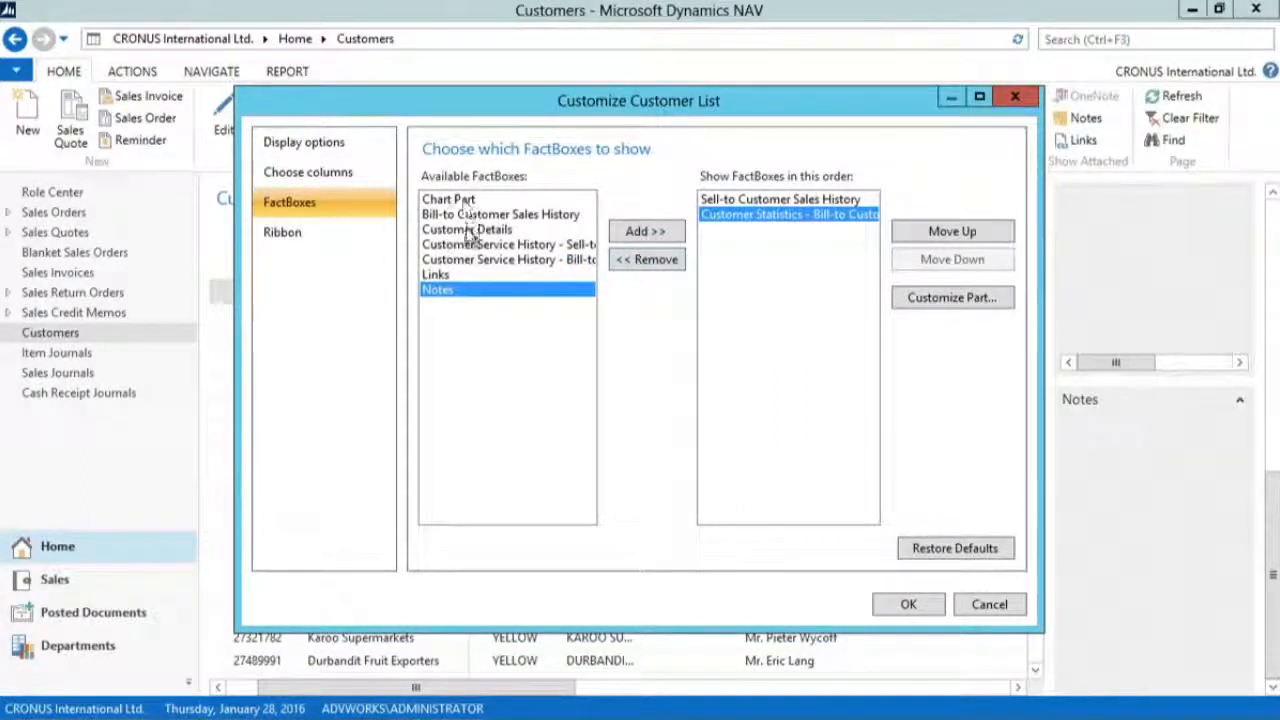
Step: Add the Customer Details and the sell-to Customer Service History FactBoxes to the Customer List
click(470, 230)
click(630, 232)
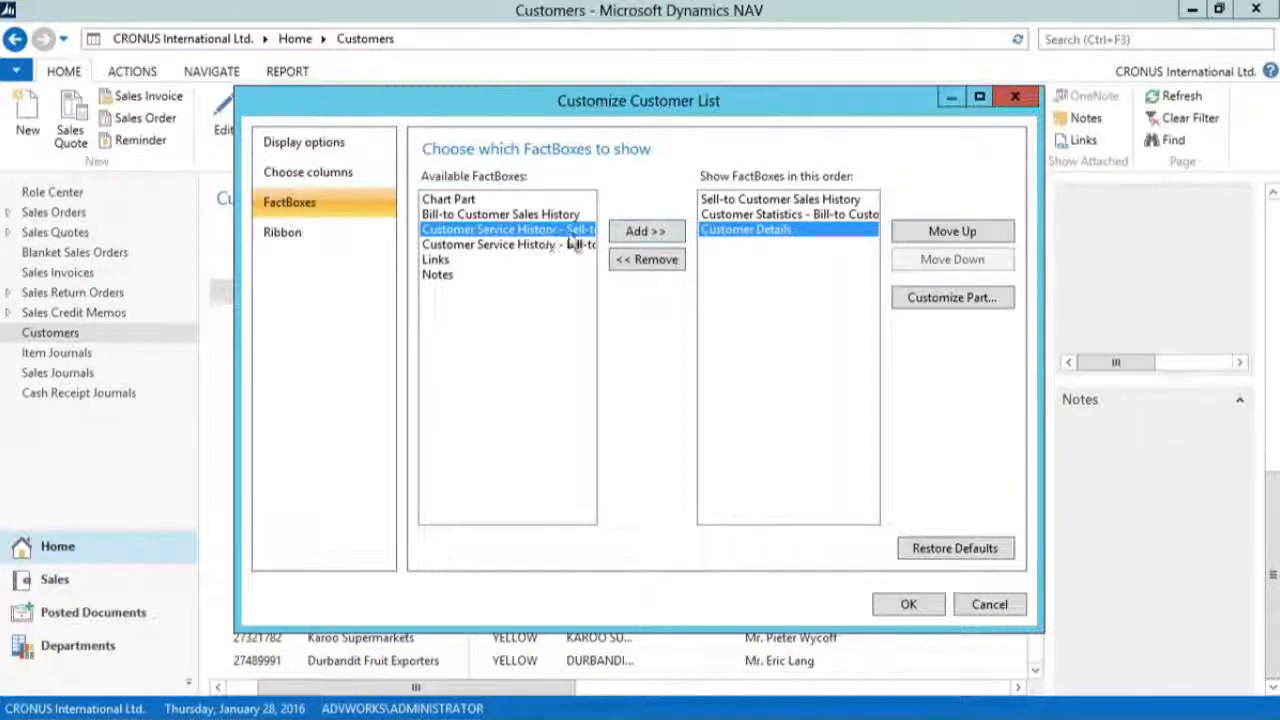
click(632, 232)
Step: Move Customer Details to first place in the FactBox order, apply the changes, and check the list's FactBox pane
click(735, 231)
click(926, 236)
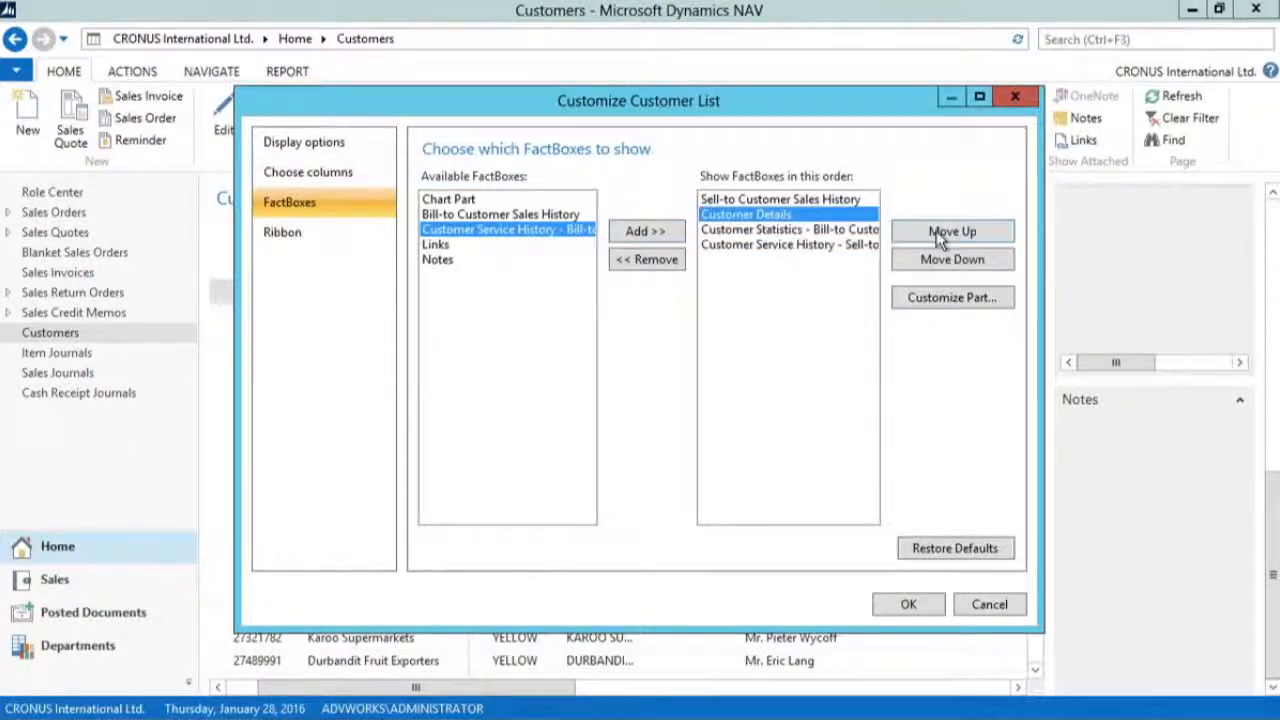
click(930, 234)
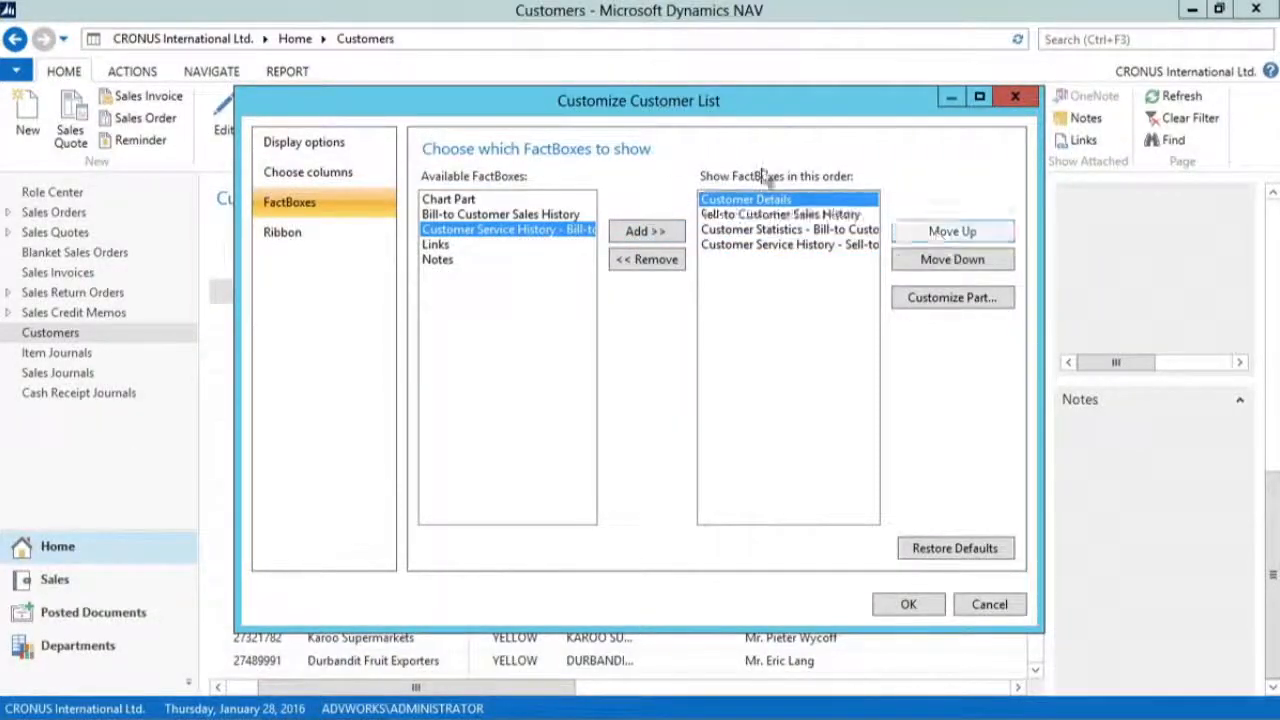
click(912, 606)
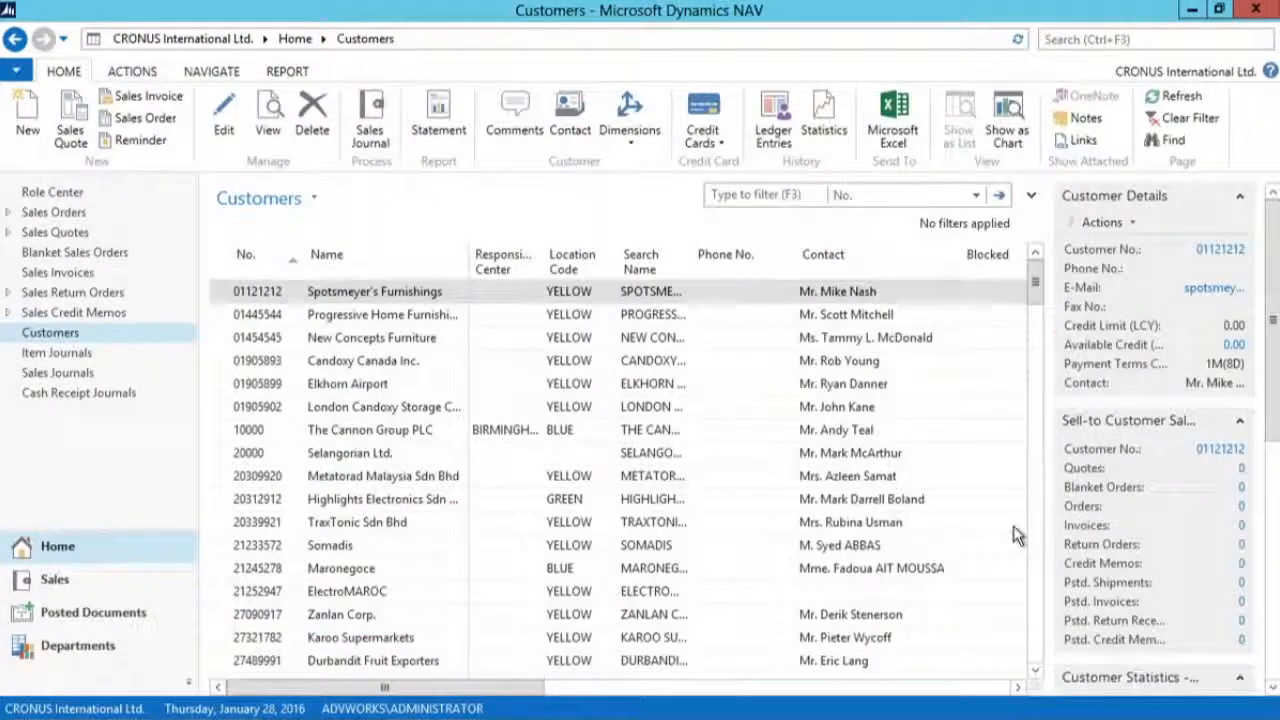
drag(1273, 314, 1274, 561)
drag(1272, 537, 1265, 270)
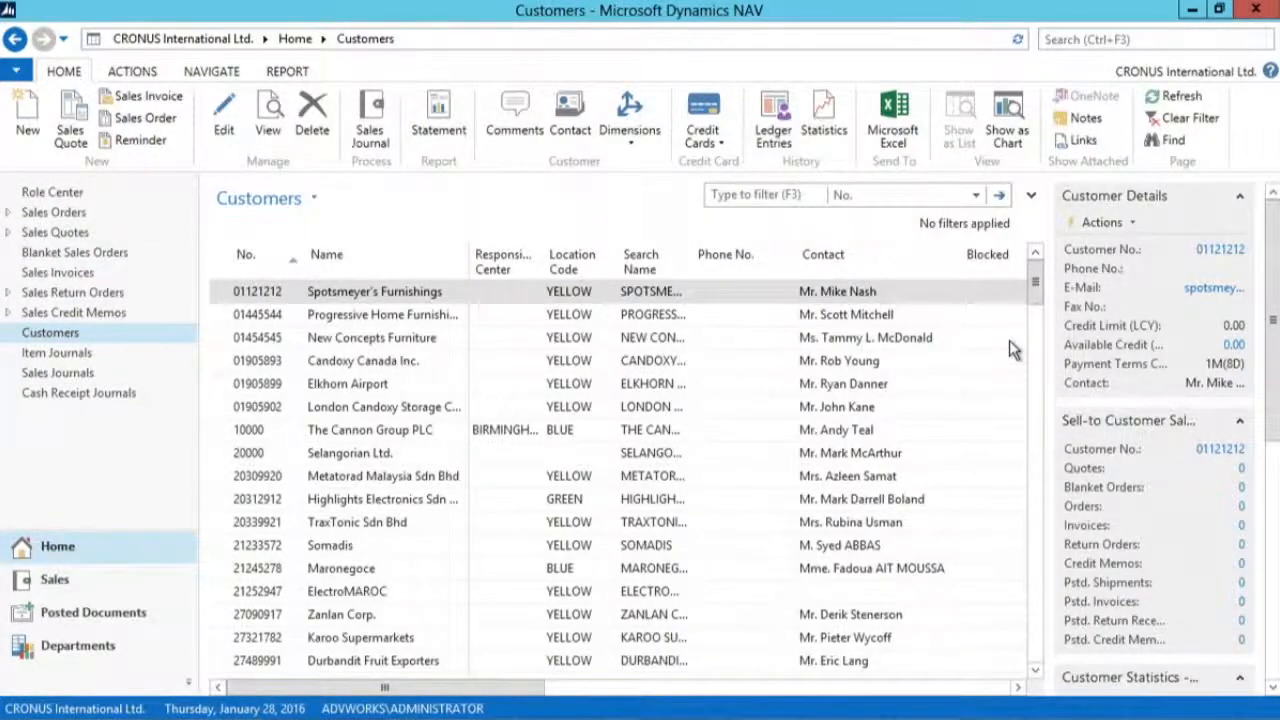
key(alt+Tab)
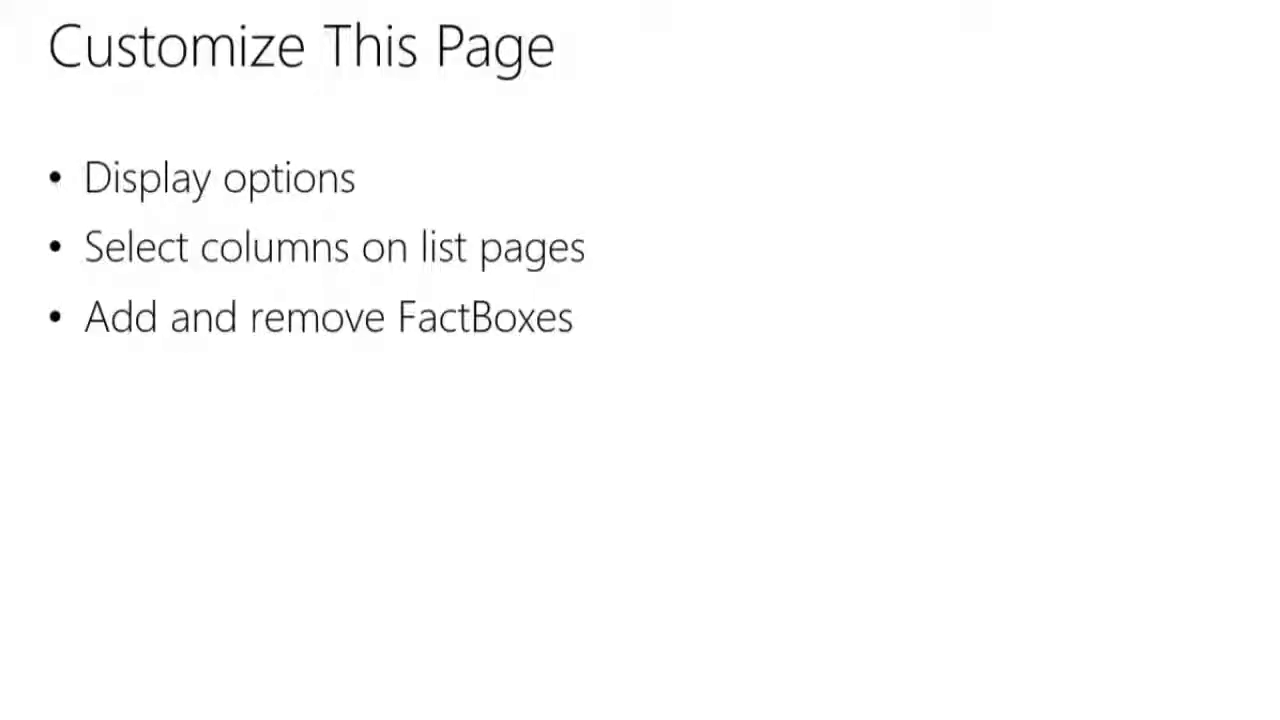
key(Right)
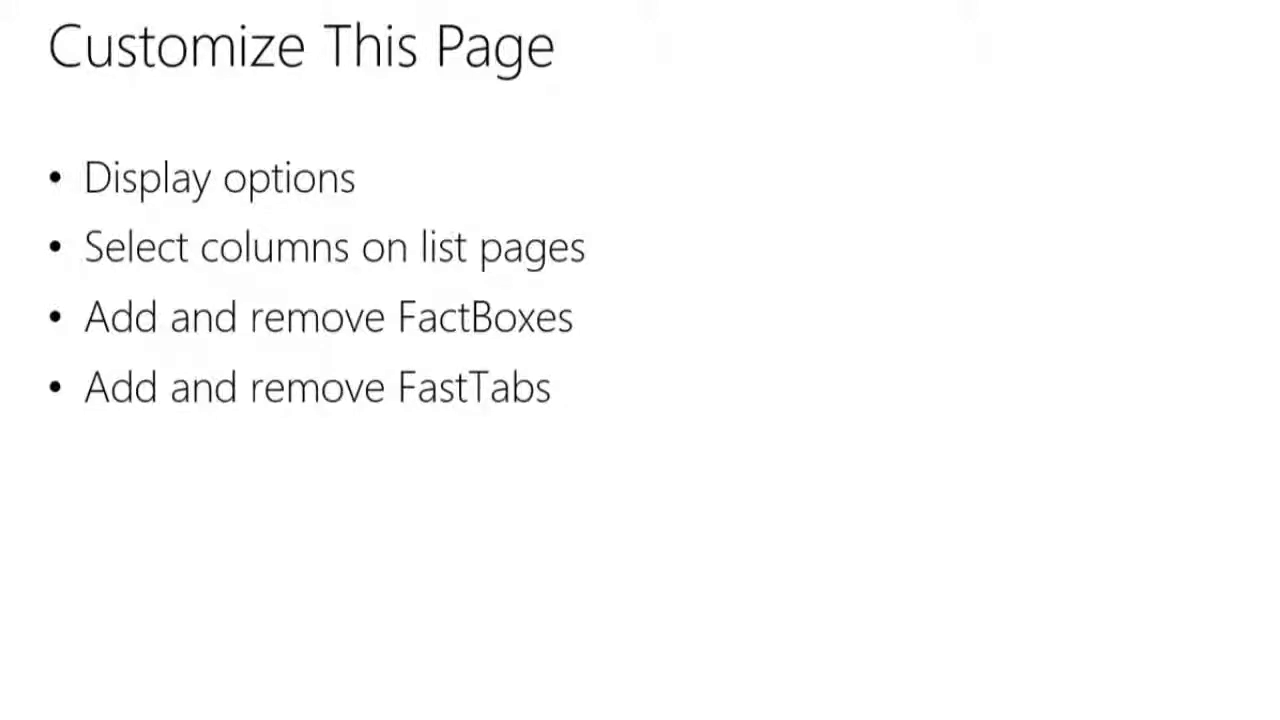
key(alt+Tab)
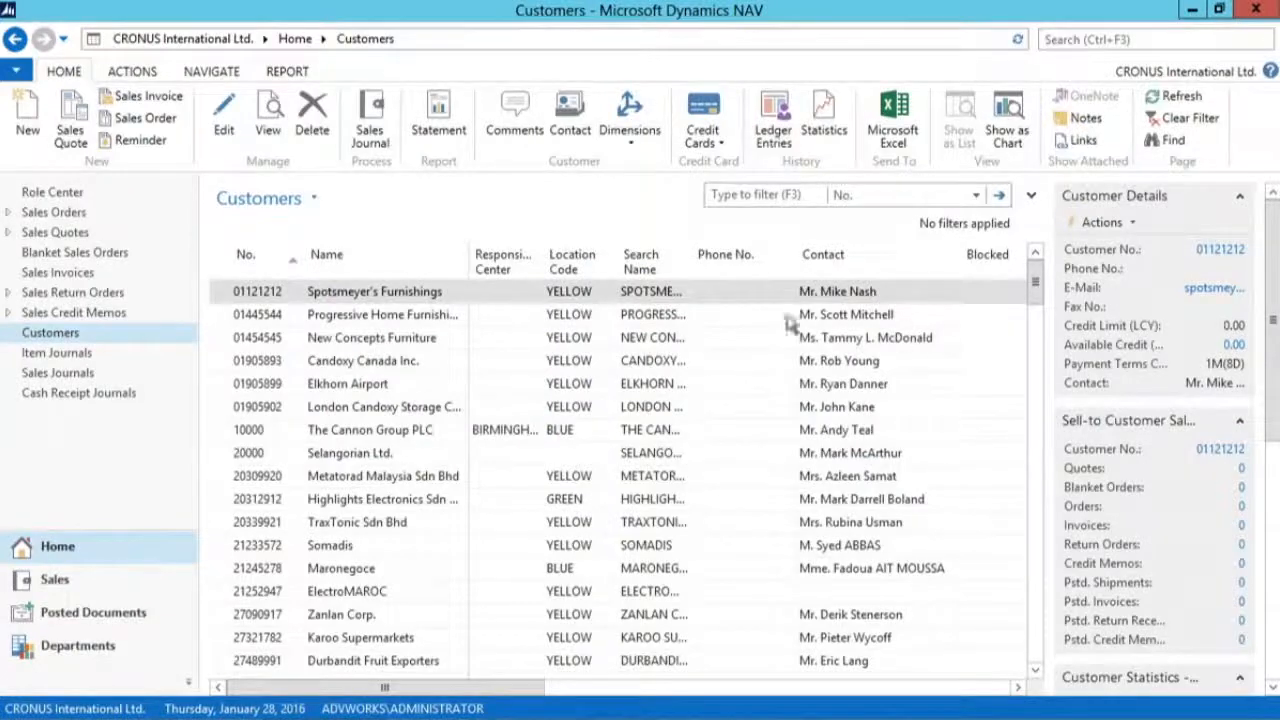
Step: Open the Customer Card of Progressive Home Furnishings and maximize its window
click(424, 315)
double_click(424, 315)
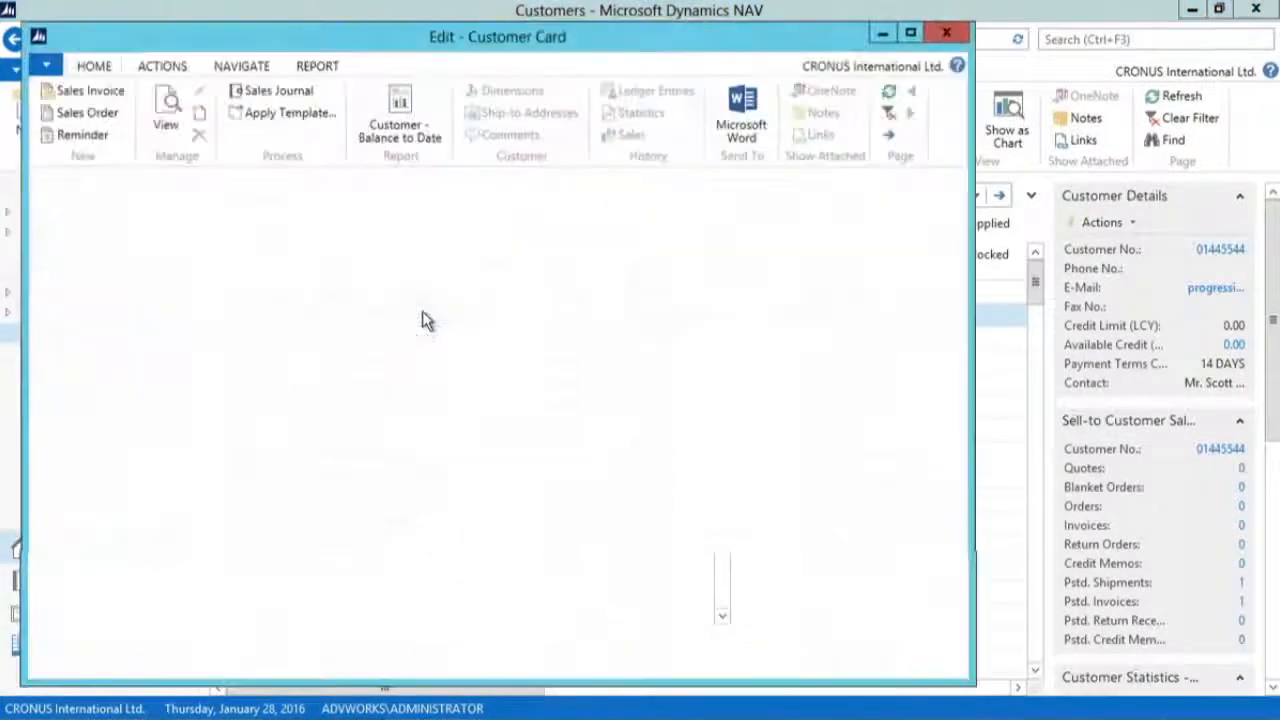
click(911, 33)
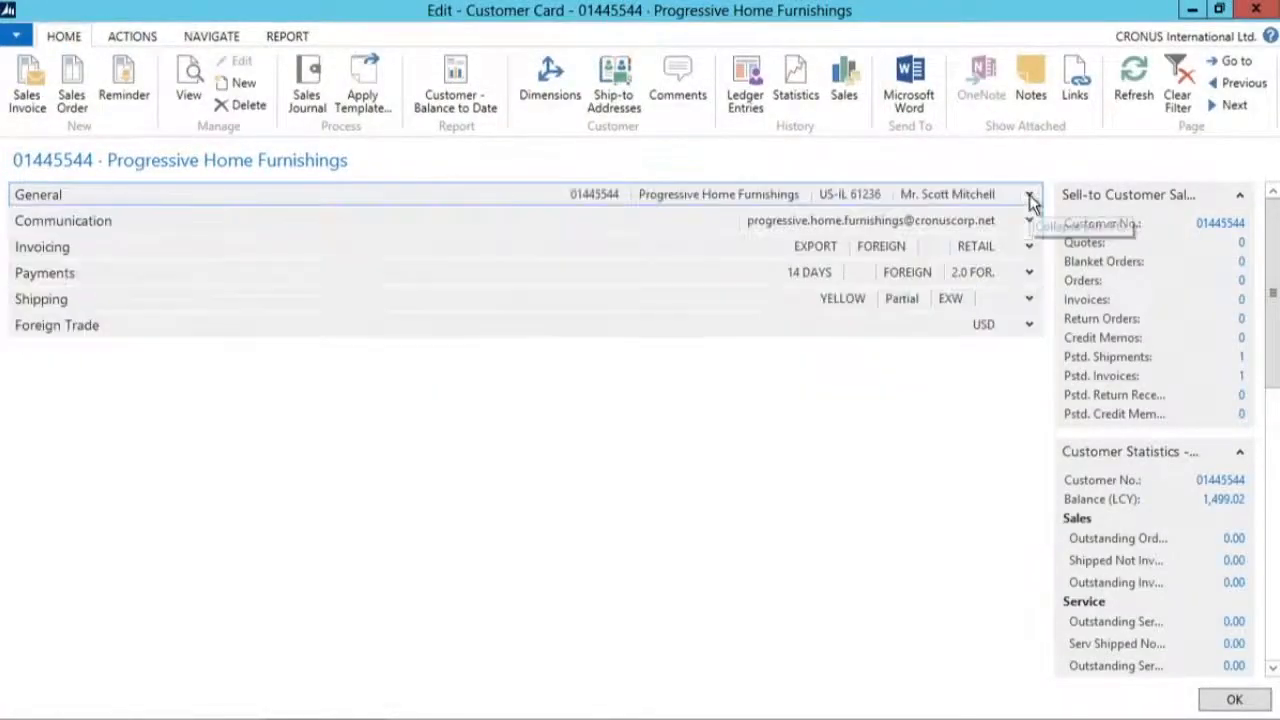
Step: Collapse and re-expand the General FastTab on the Customer Card, and expand the Communication FastTab
click(1029, 194)
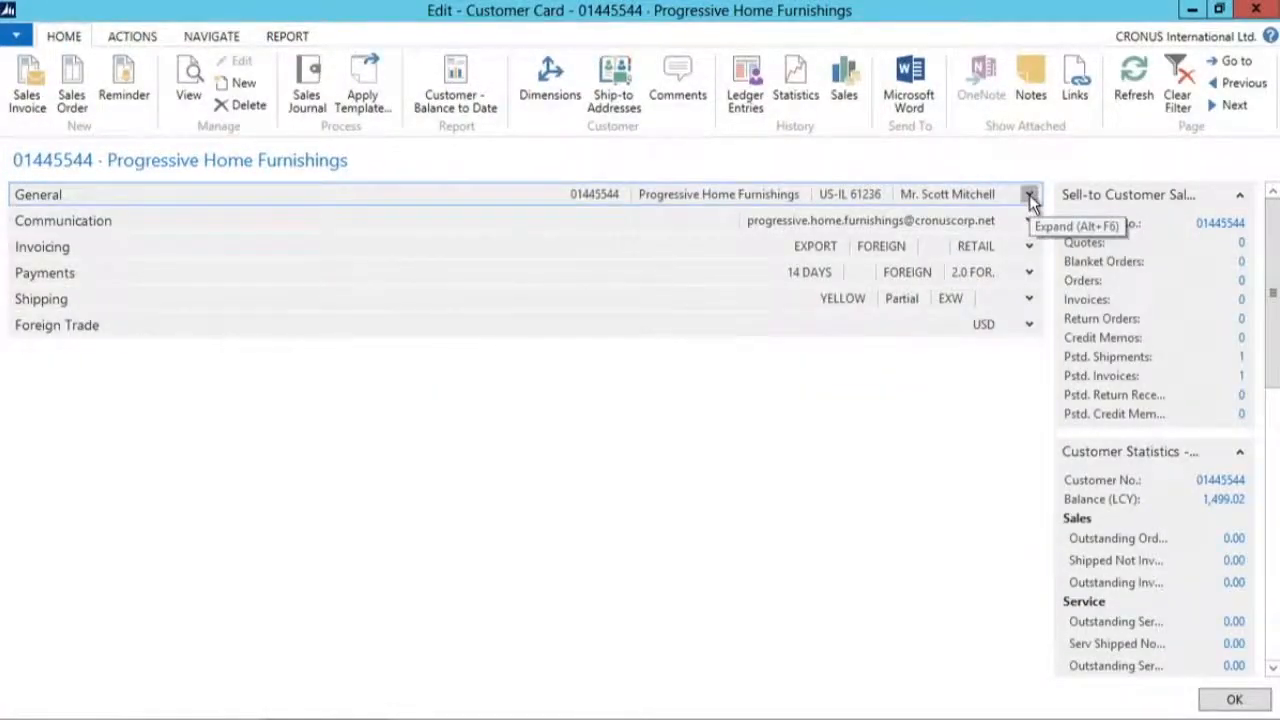
click(1029, 194)
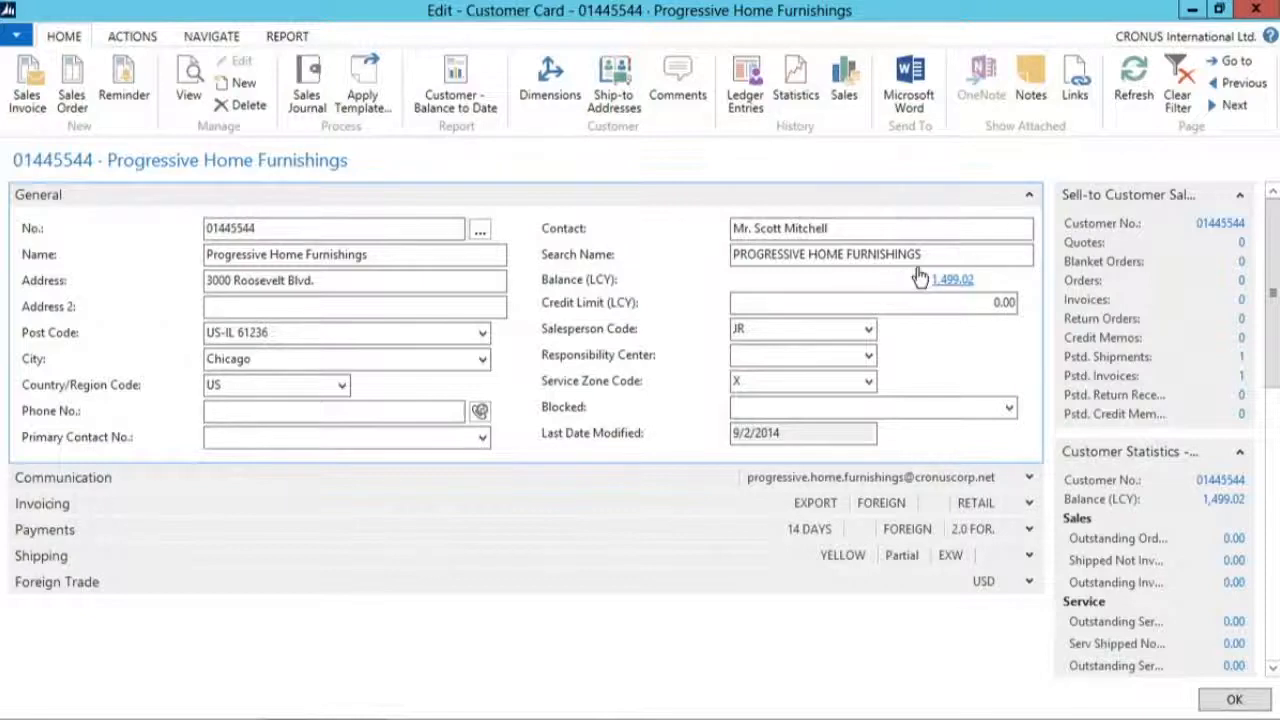
click(1029, 194)
click(1030, 221)
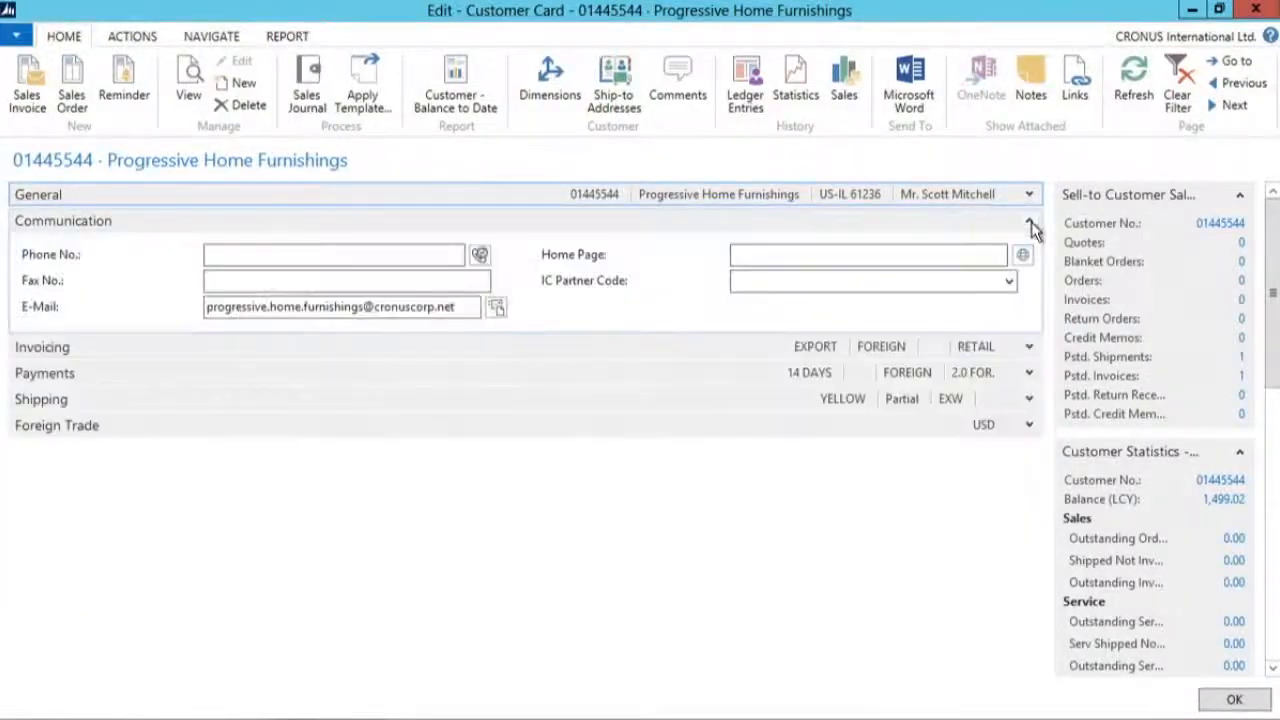
click(1034, 194)
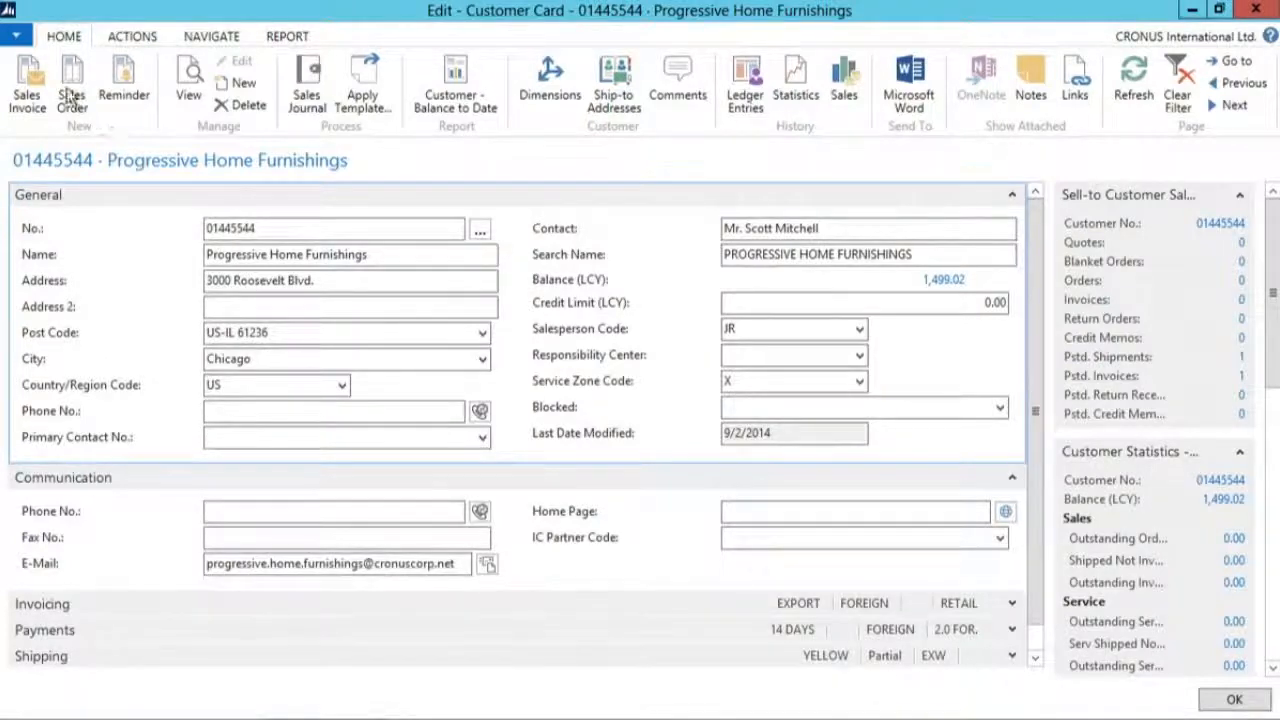
Step: Open the FastTab customization of the Customer Card and move Payments up so that it precedes Invoicing
click(16, 35)
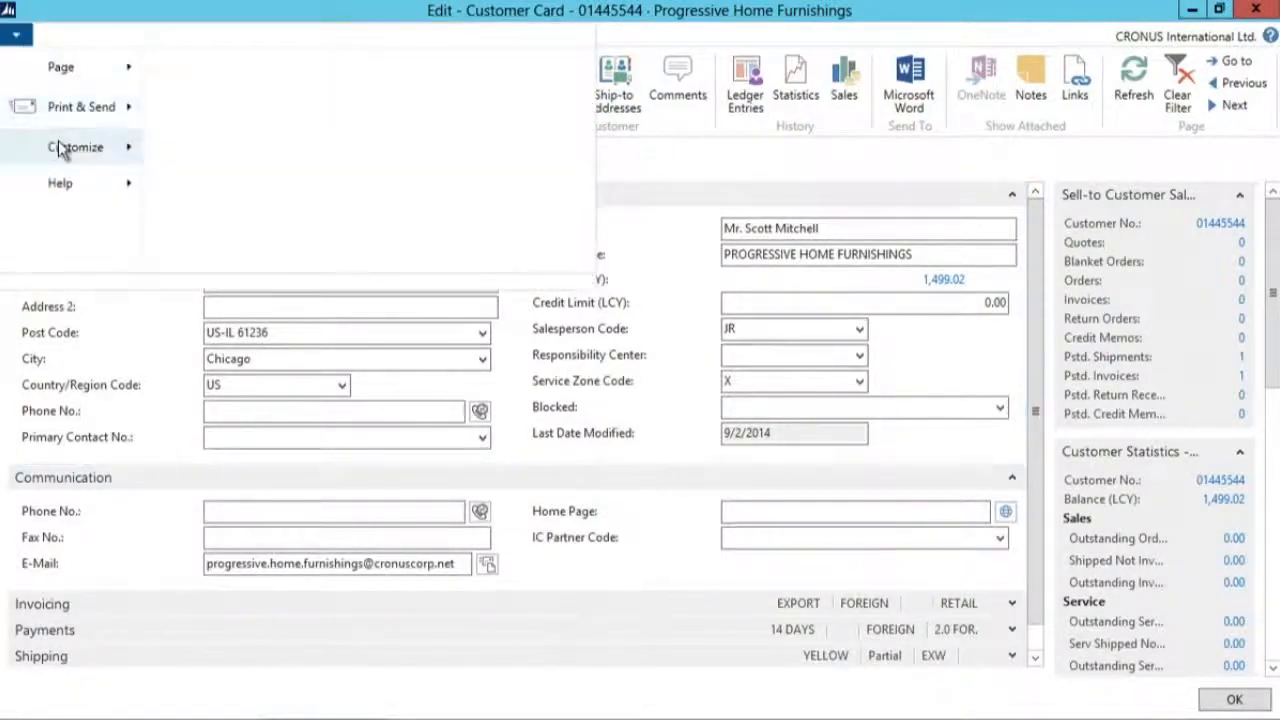
mouse_move(58, 143)
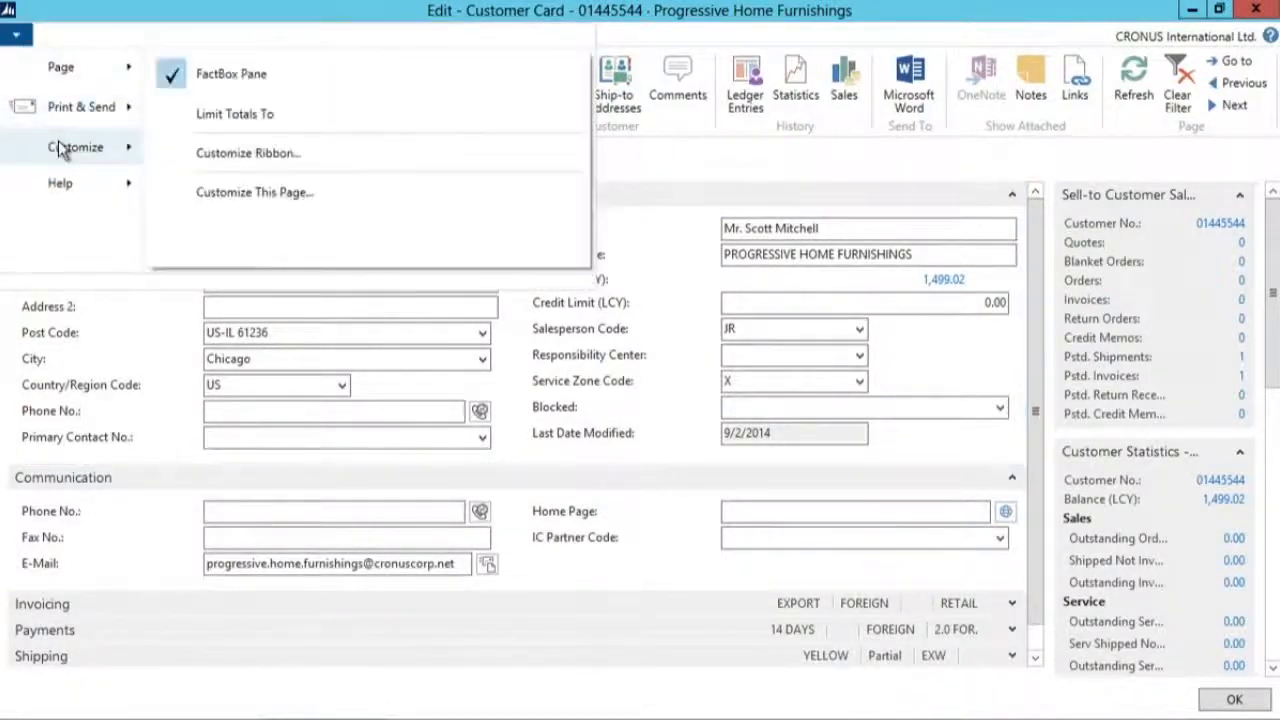
click(389, 200)
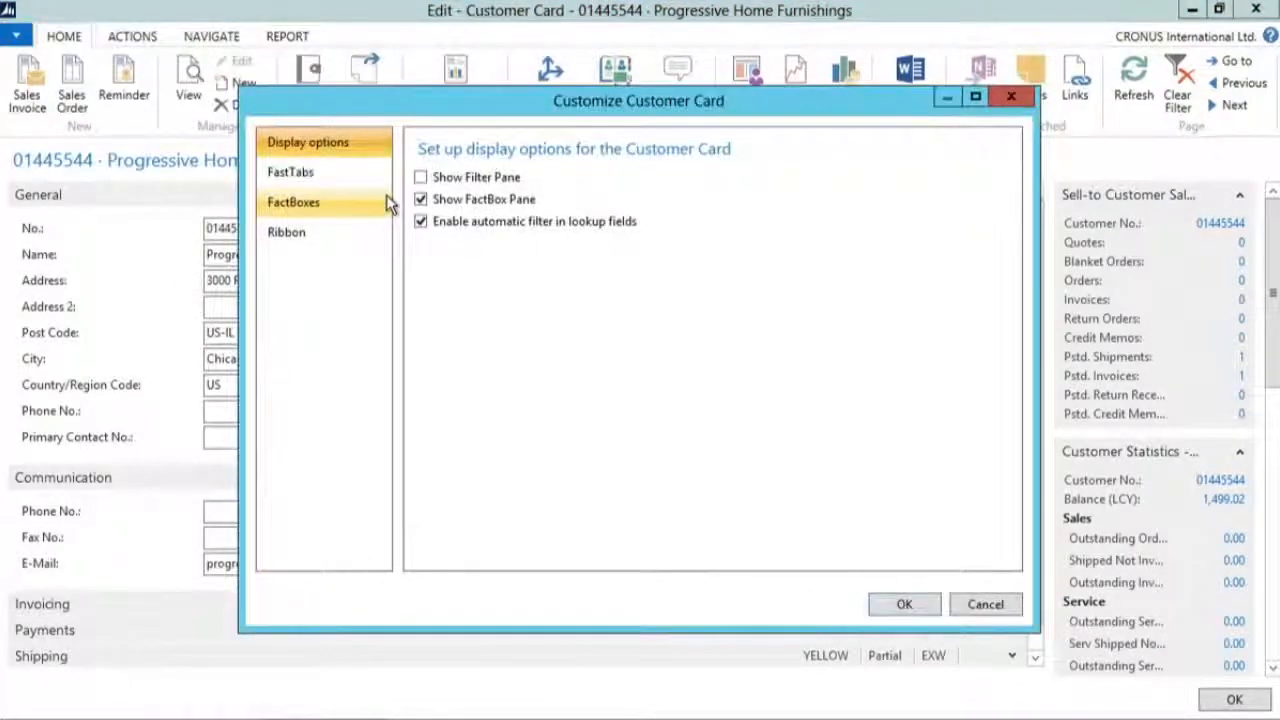
click(318, 172)
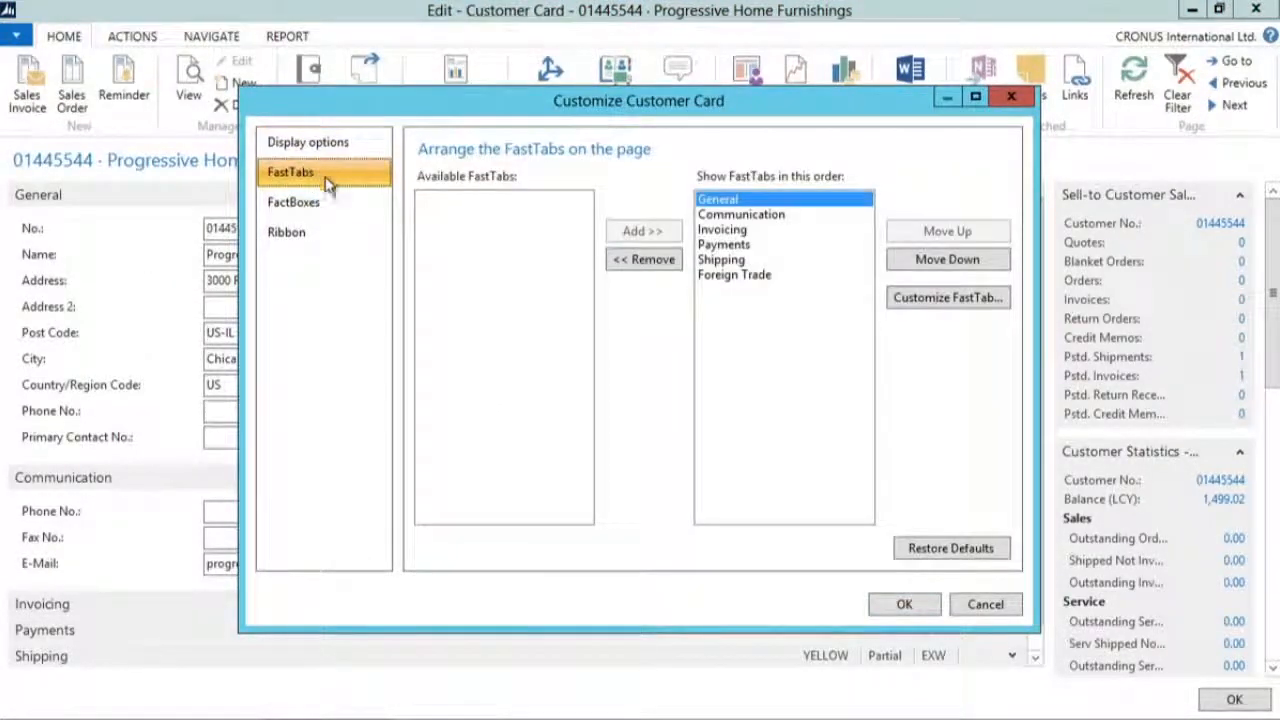
click(733, 245)
click(930, 232)
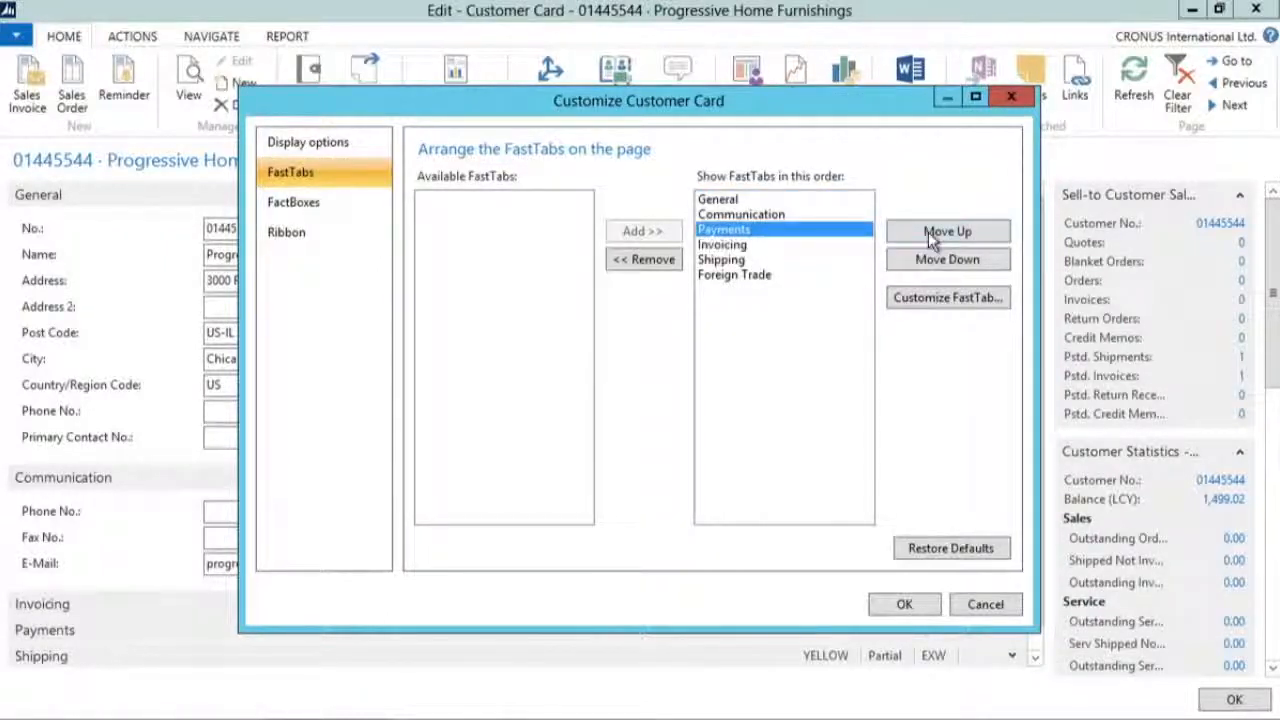
Step: Remove the Invoicing and Shipping FastTabs from the Customer Card and apply the customization
click(735, 246)
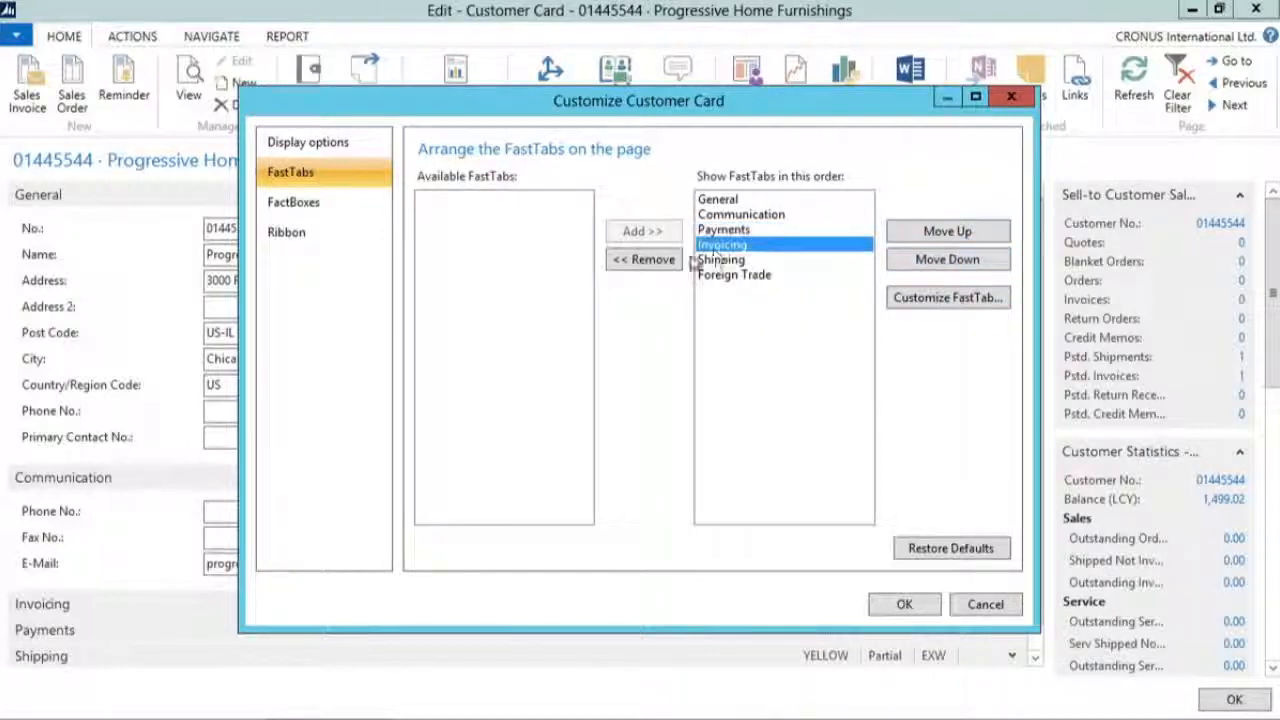
click(639, 258)
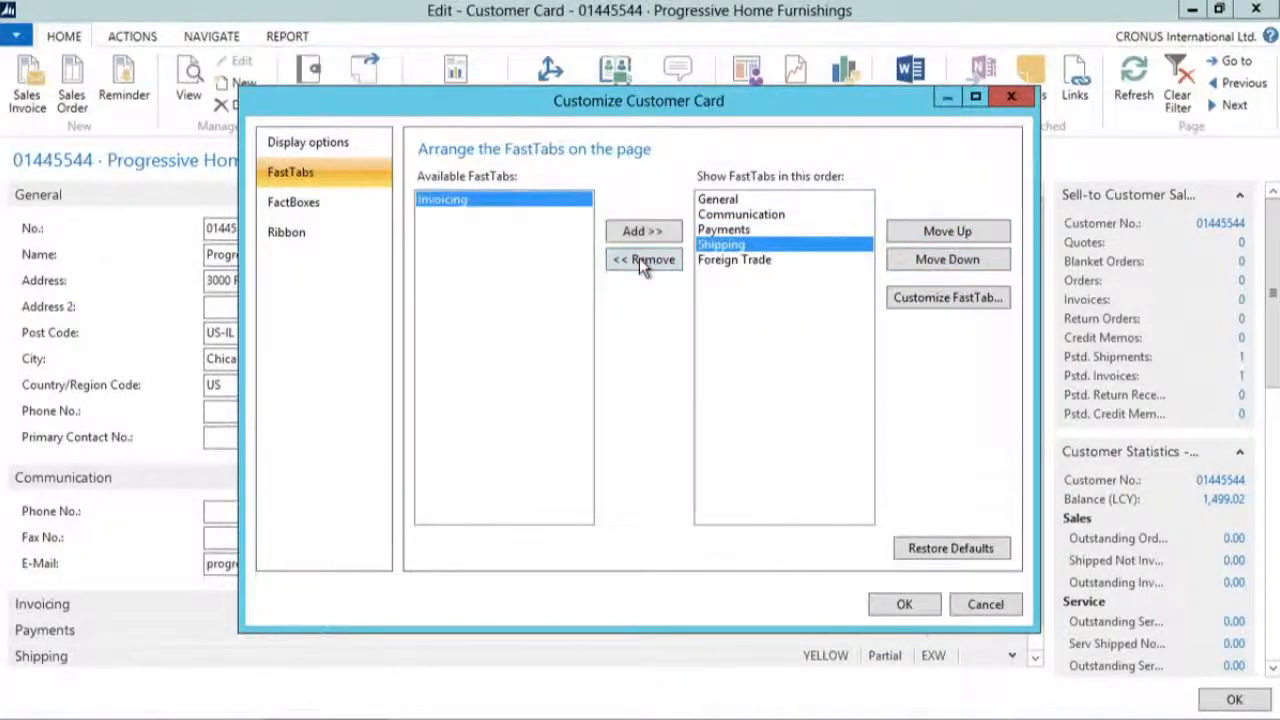
click(639, 258)
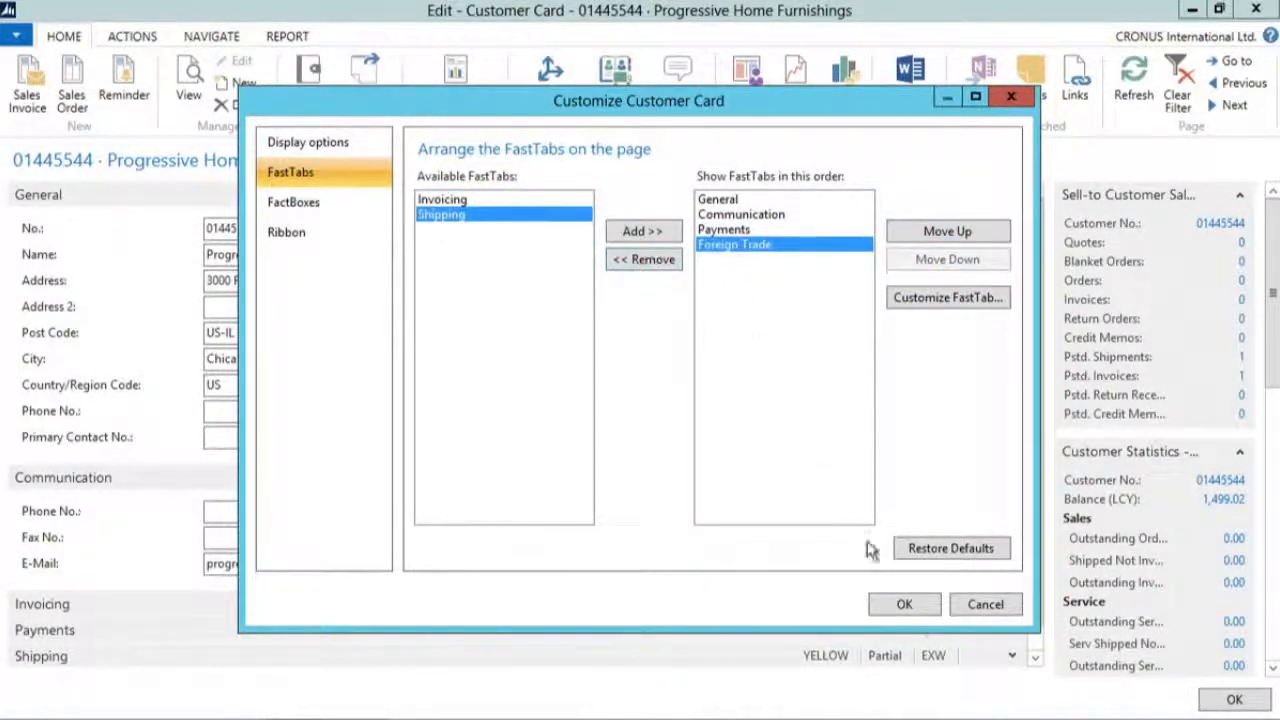
click(906, 603)
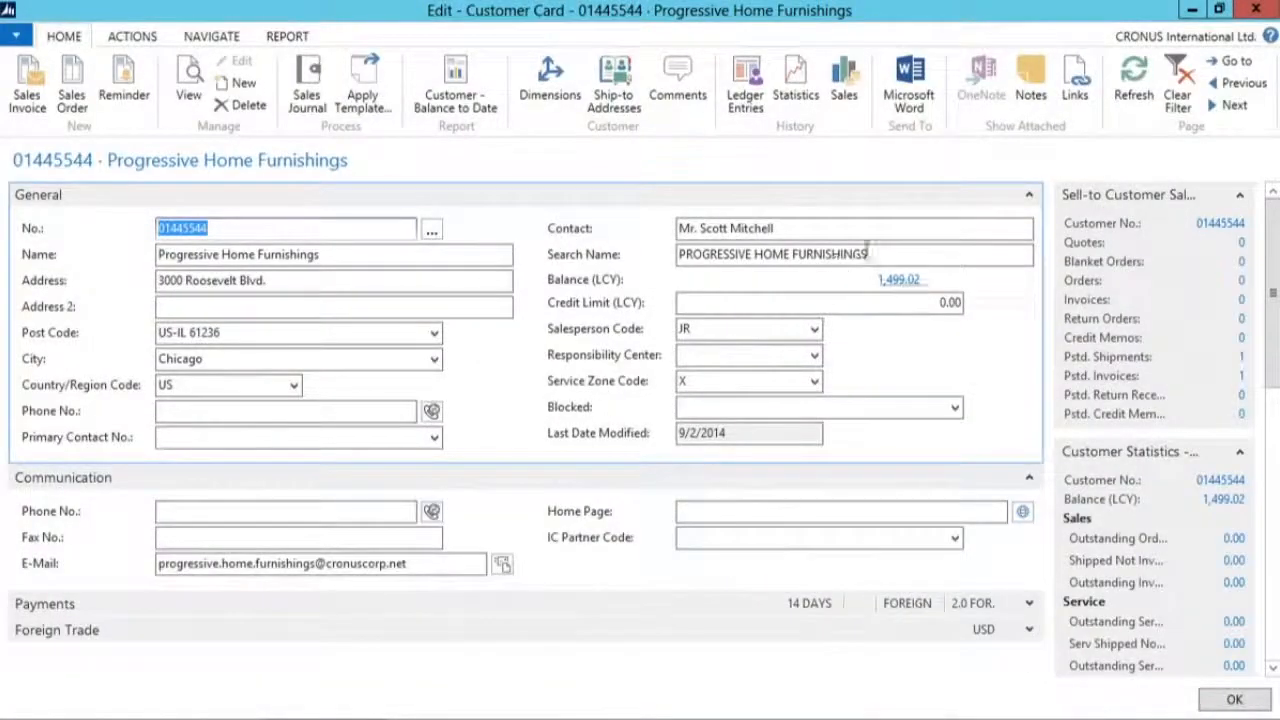
Step: Collapse the General and Communication FastTabs, and reopen the Customer Card of Progressive Home Furnishings from the customer list
click(1032, 197)
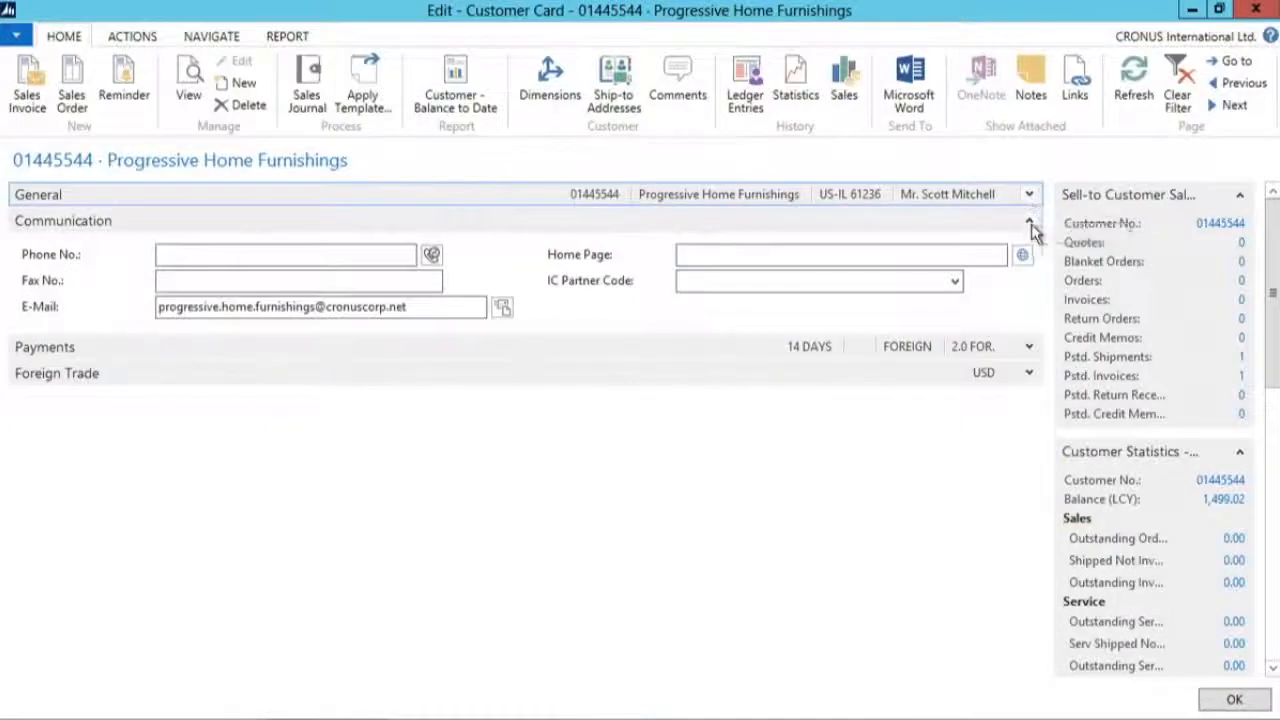
click(1030, 222)
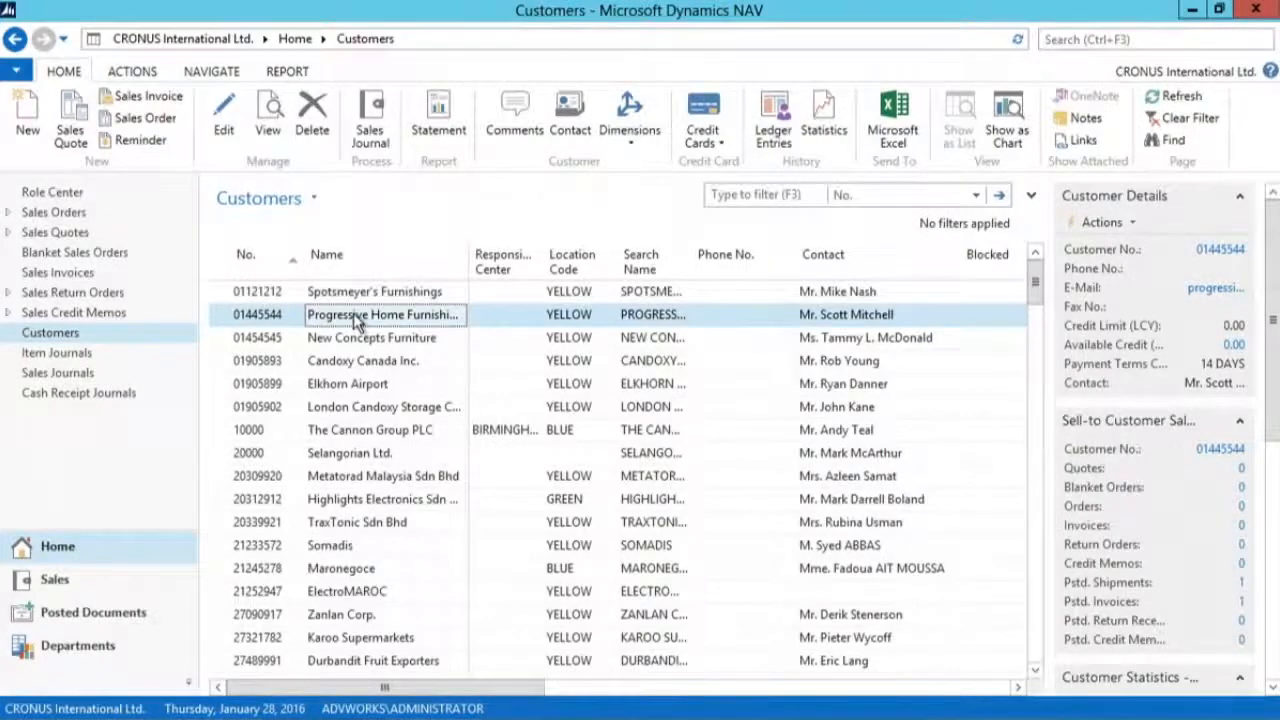
double_click(355, 317)
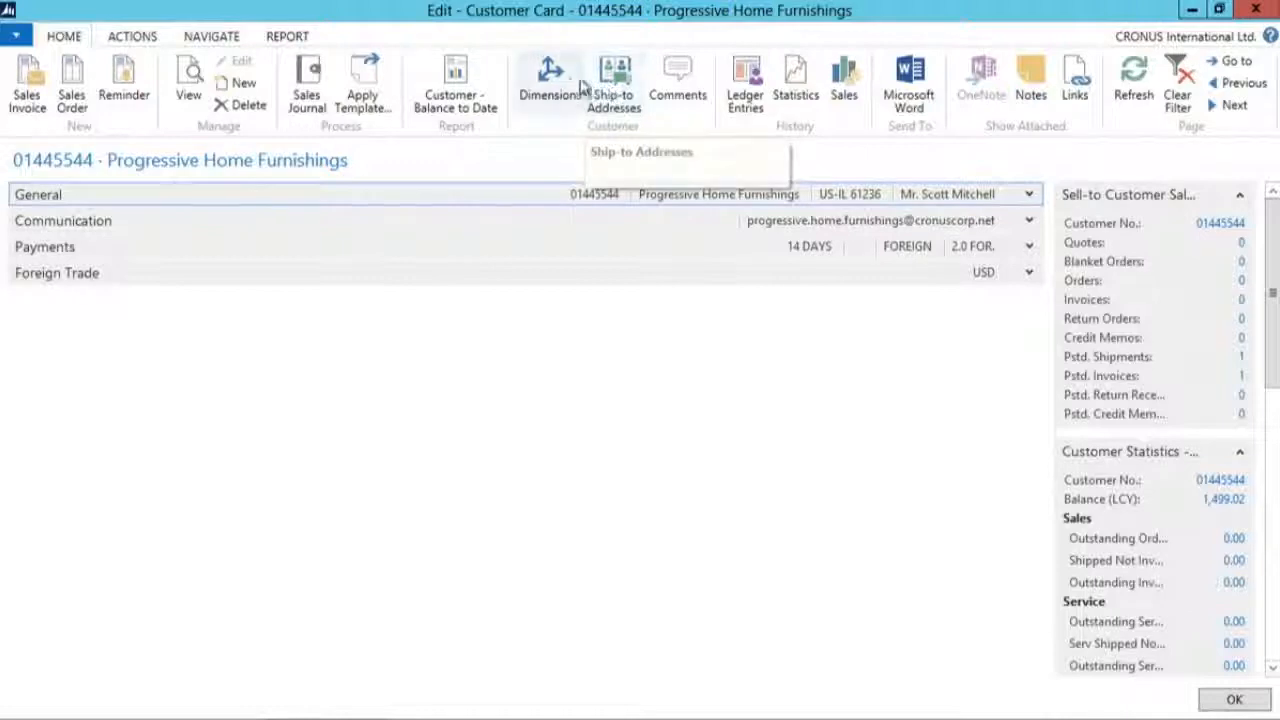
Step: Open the ribbon customization of the Customer Card, review how its actions are organized, and close it without changes
click(22, 40)
mouse_move(65, 150)
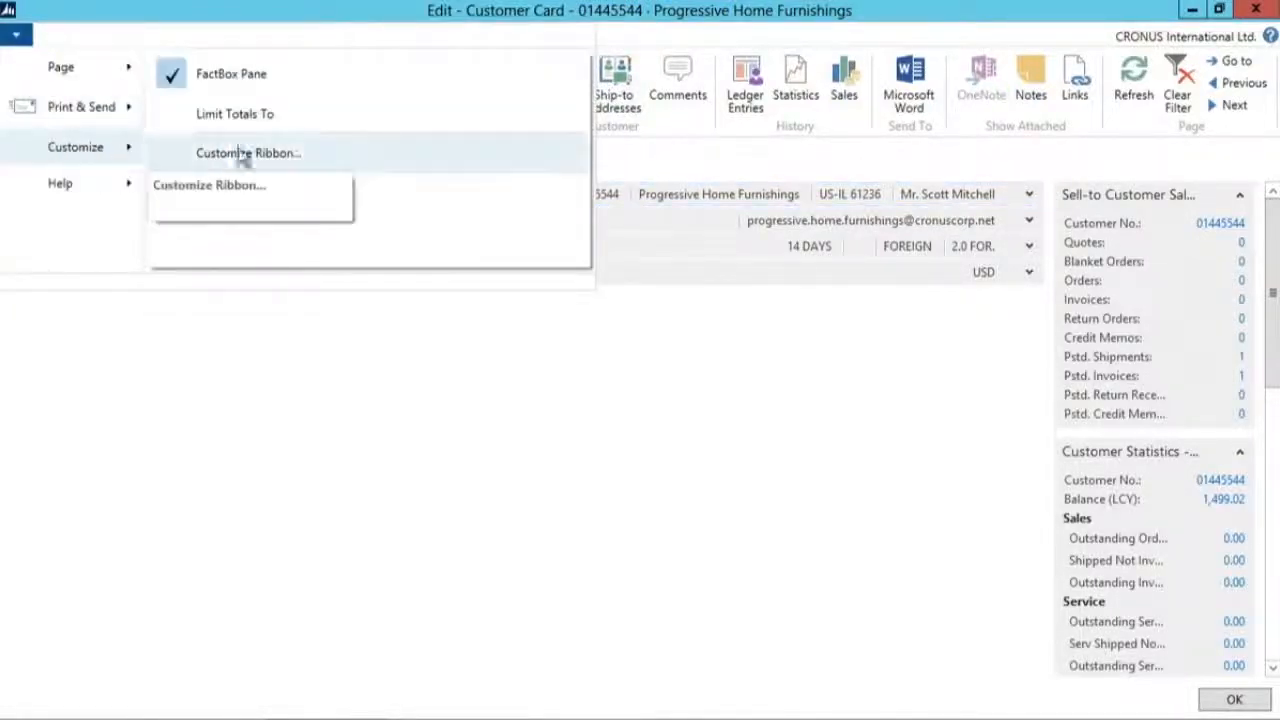
click(388, 158)
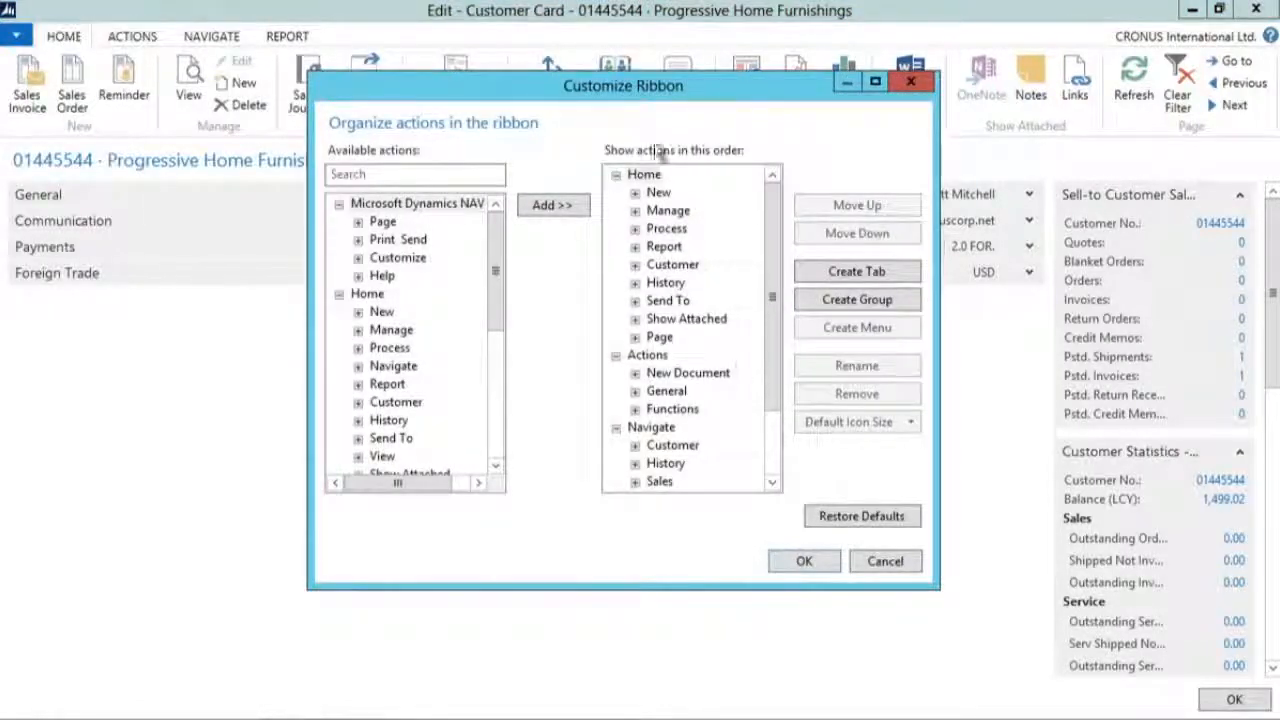
click(905, 563)
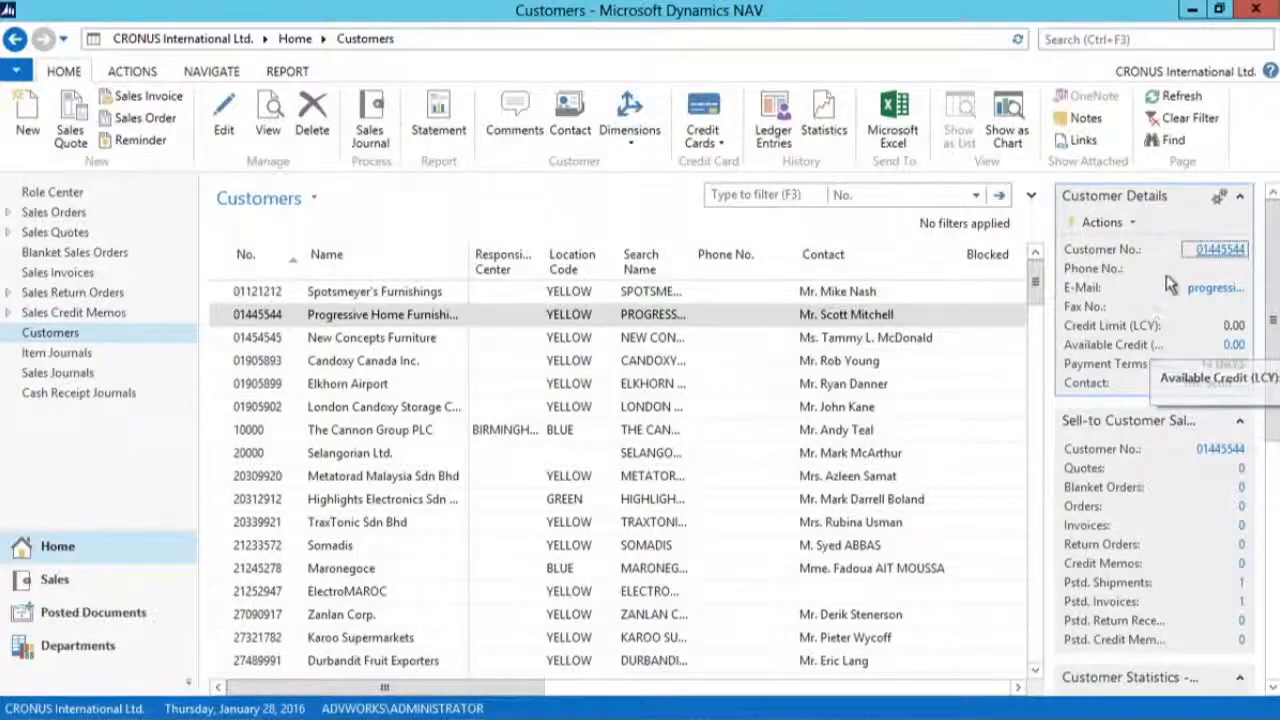
Step: Open the FactBox selection of the Customer List and the field customization of its Customer Details FactBox
click(1218, 200)
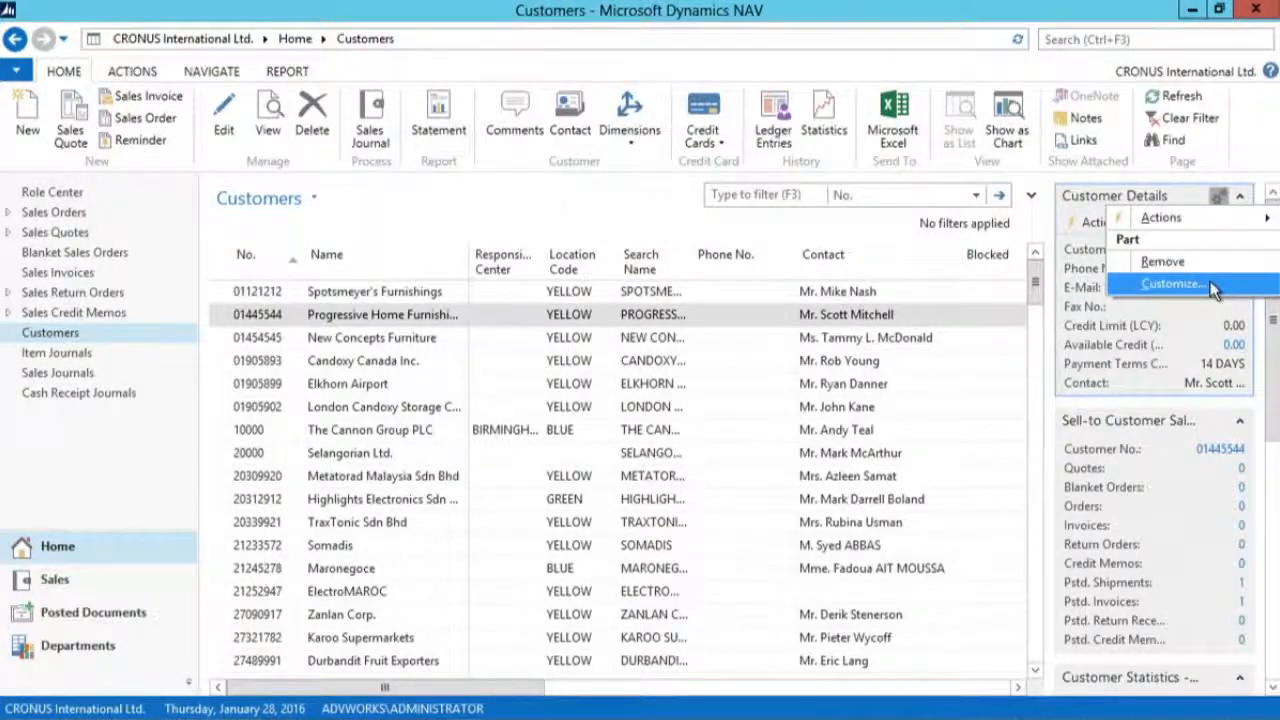
click(16, 72)
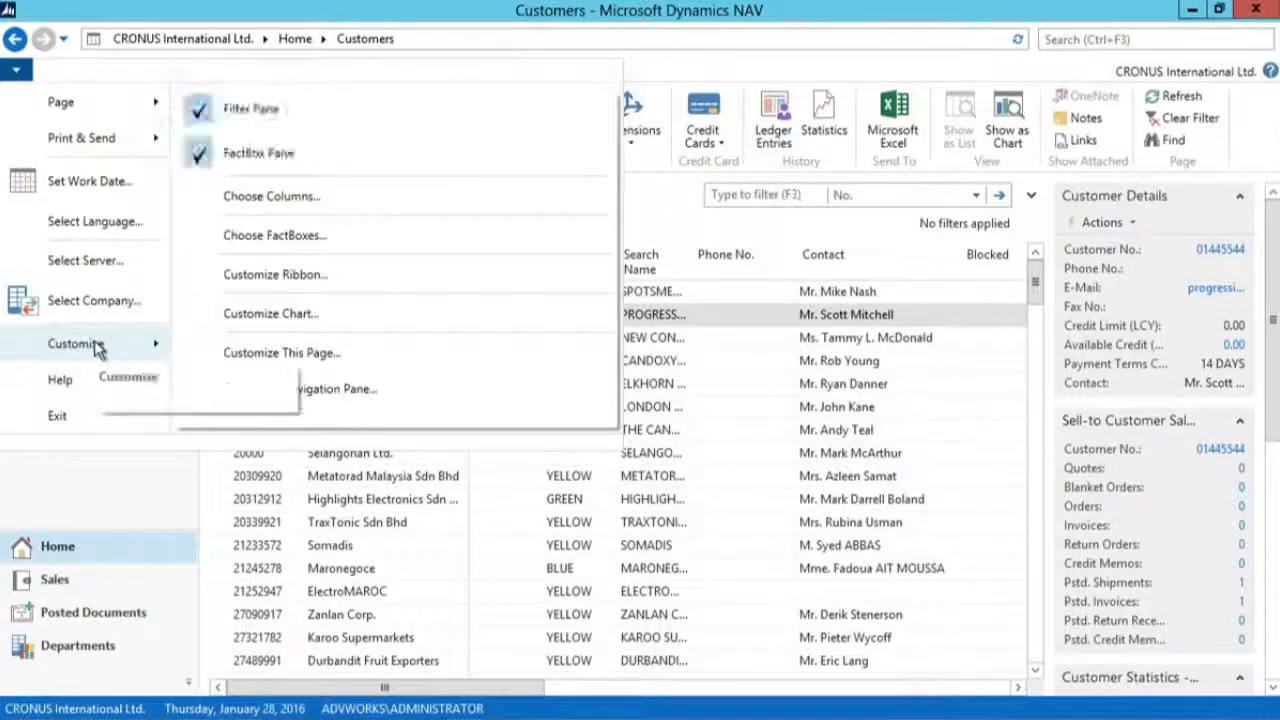
click(378, 240)
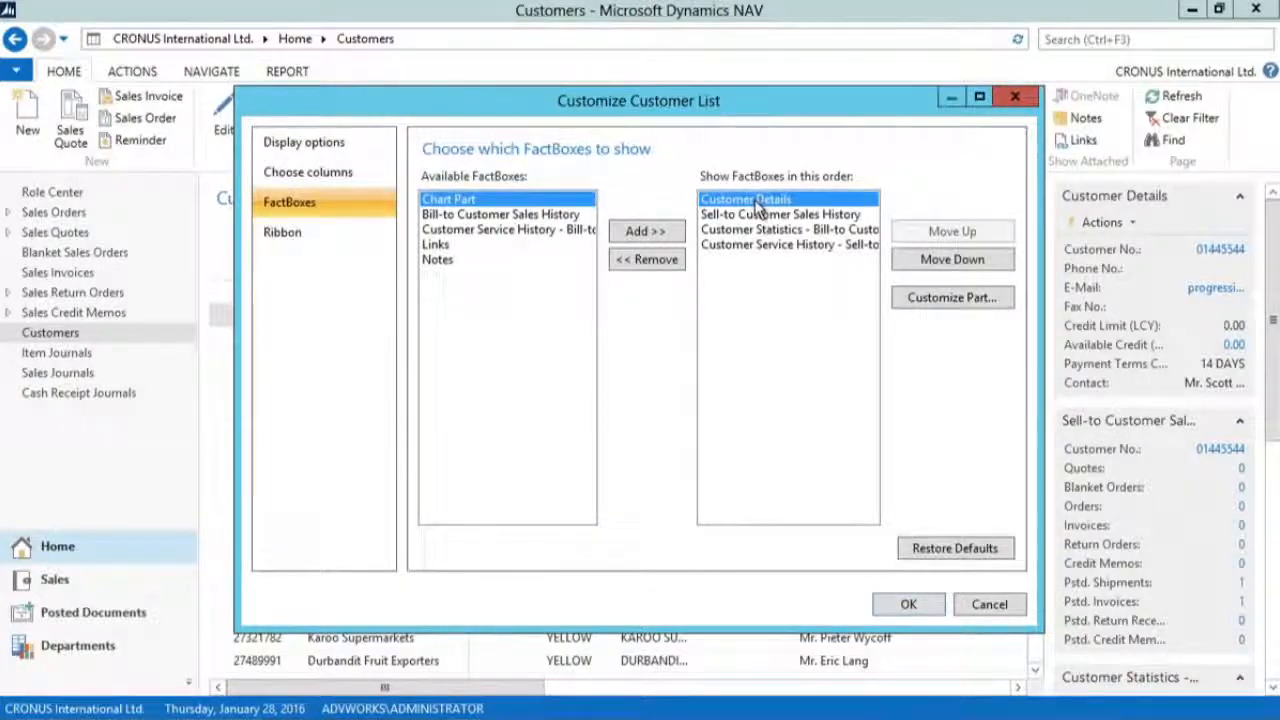
click(968, 296)
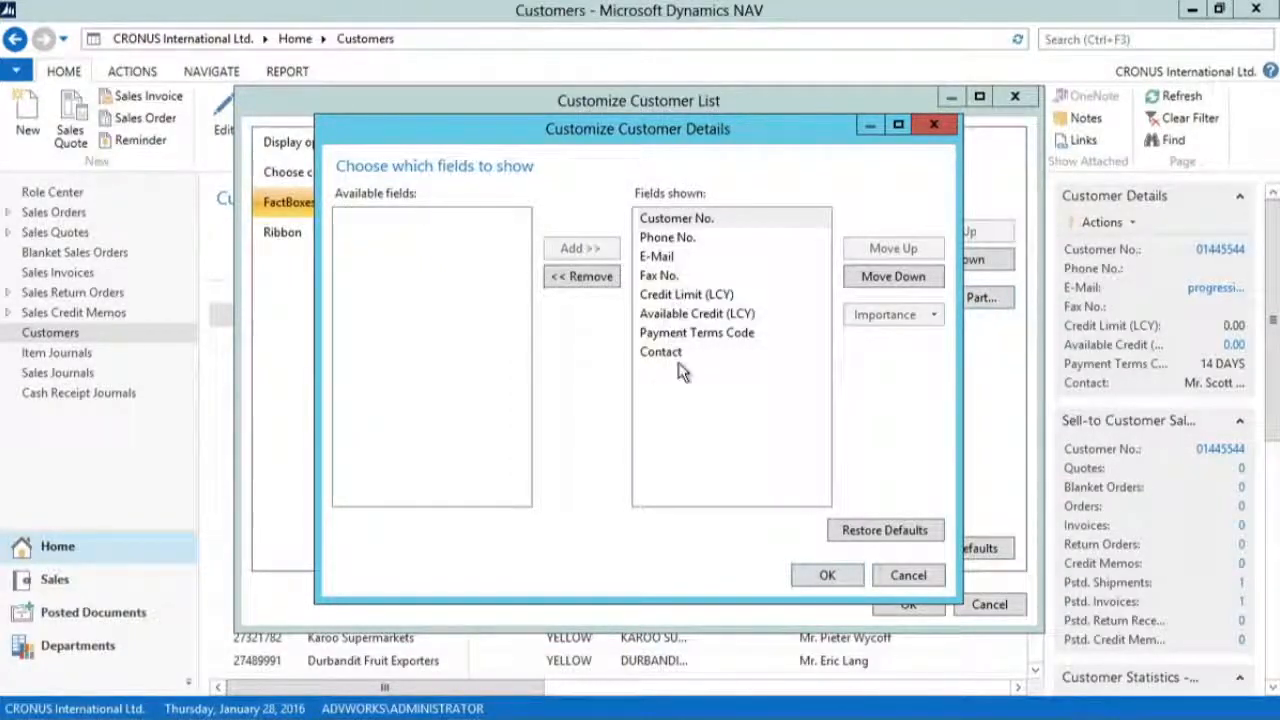
Step: Remove Phone No. from the Customer Details FactBox, move Fax No. below Available Credit (LCY), and apply the customization
click(668, 238)
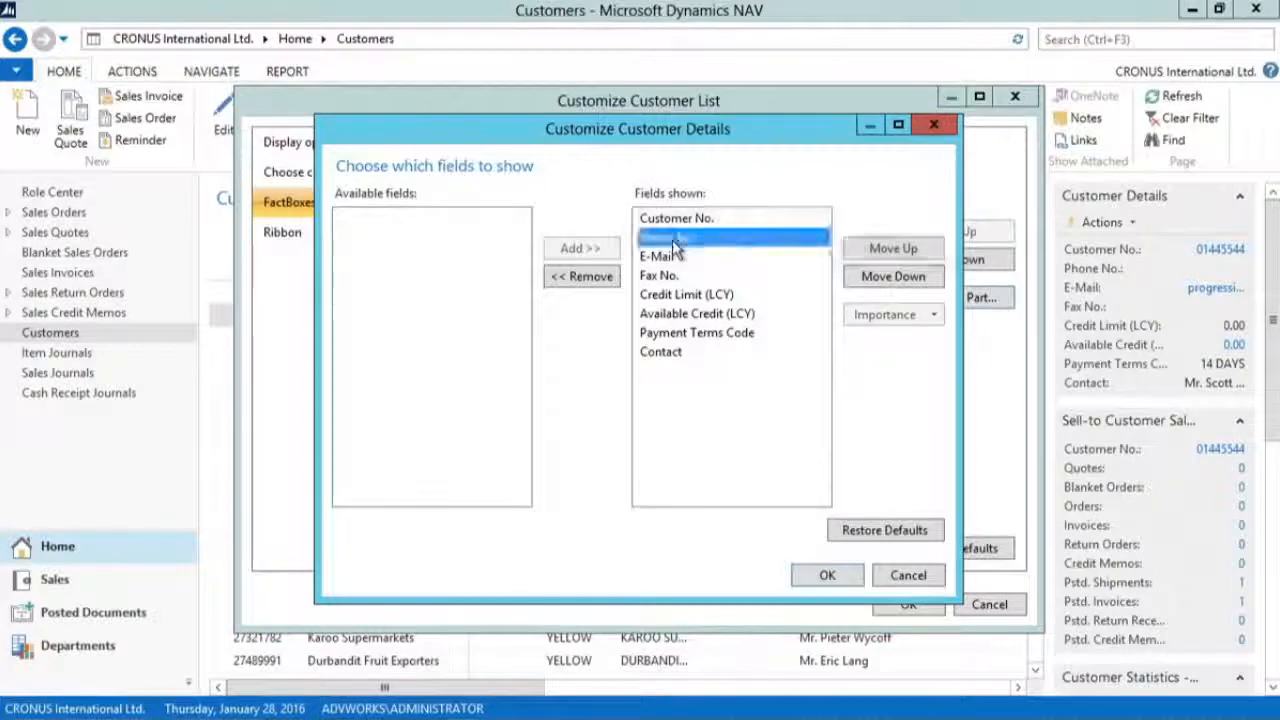
click(584, 281)
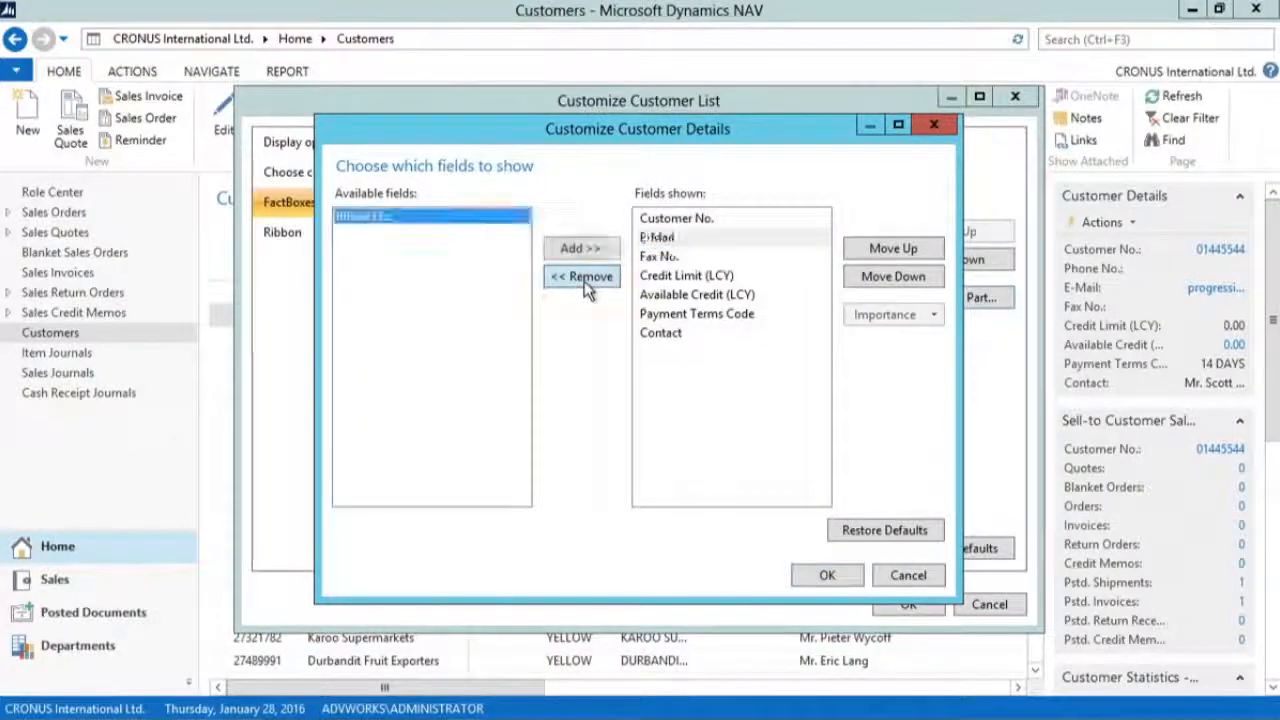
click(658, 258)
click(891, 280)
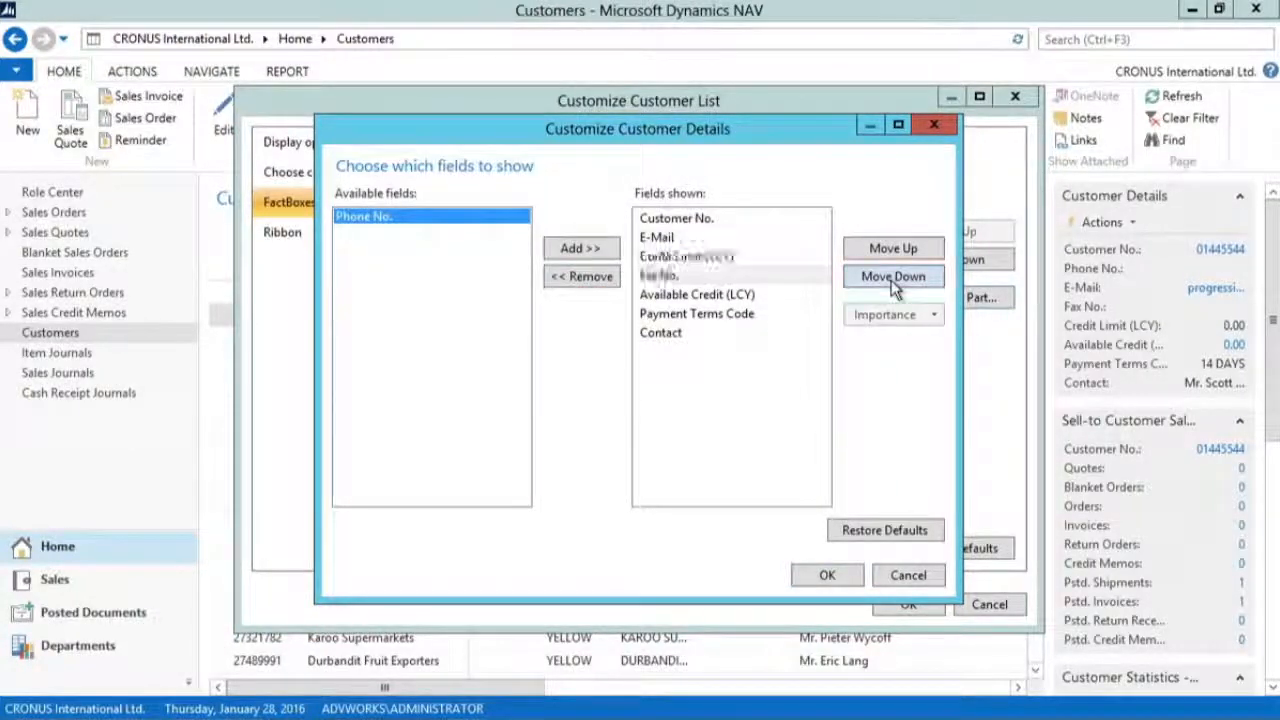
click(891, 280)
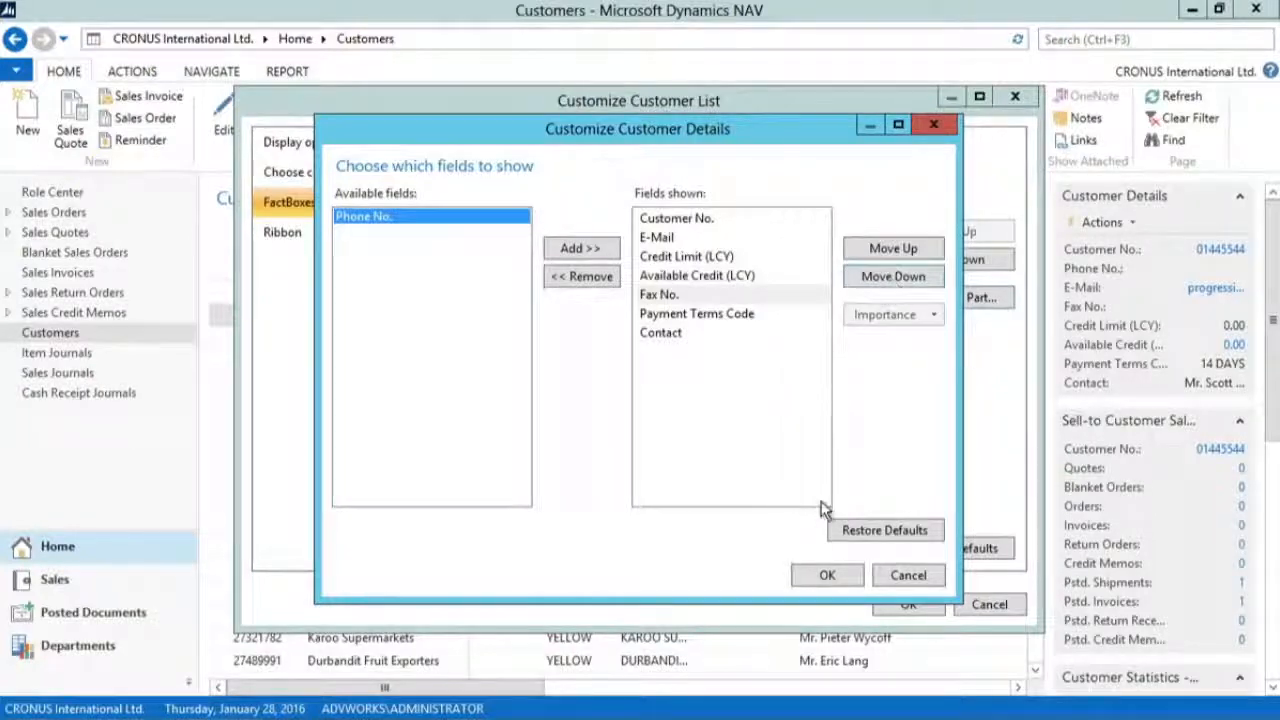
click(824, 575)
click(906, 601)
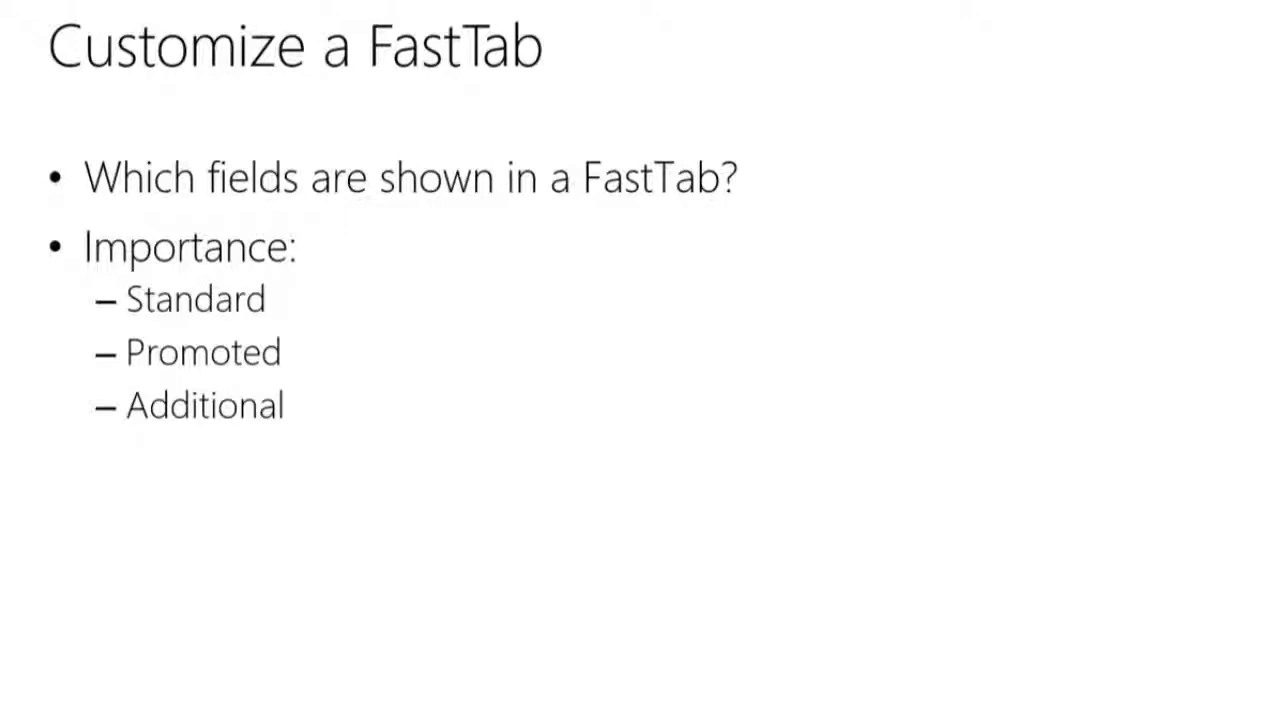
key(Right)
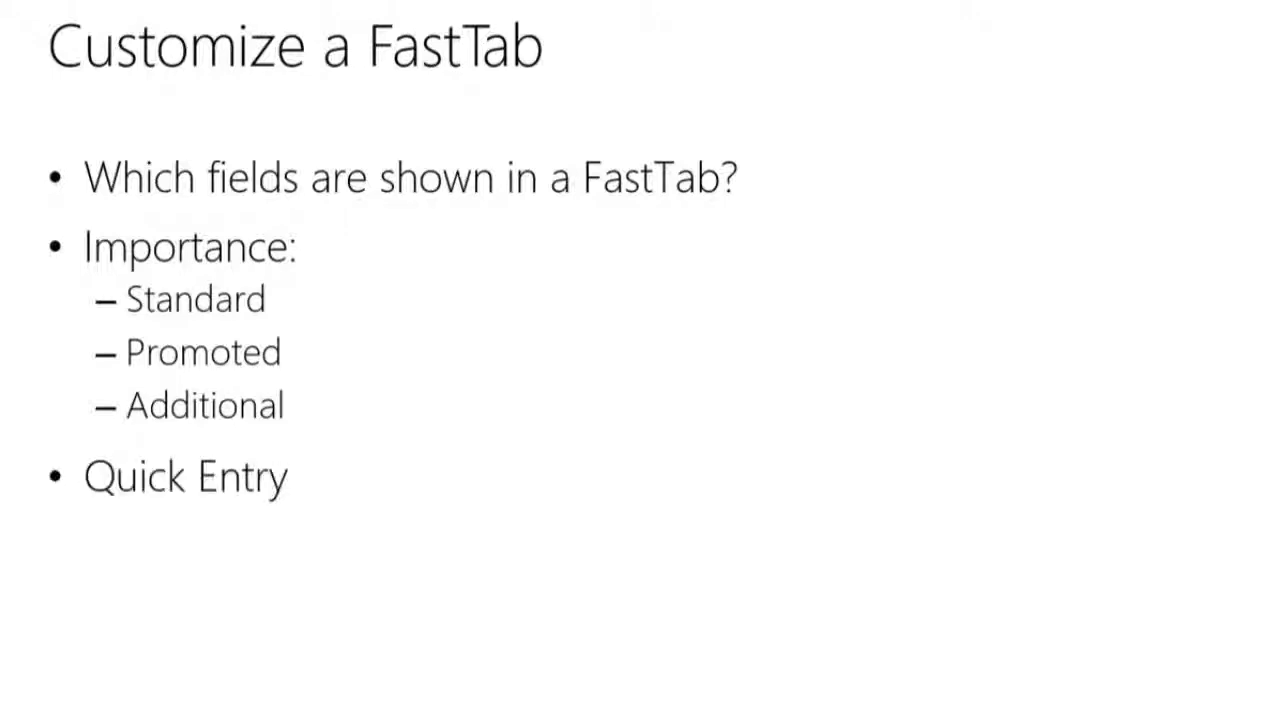
key(Right)
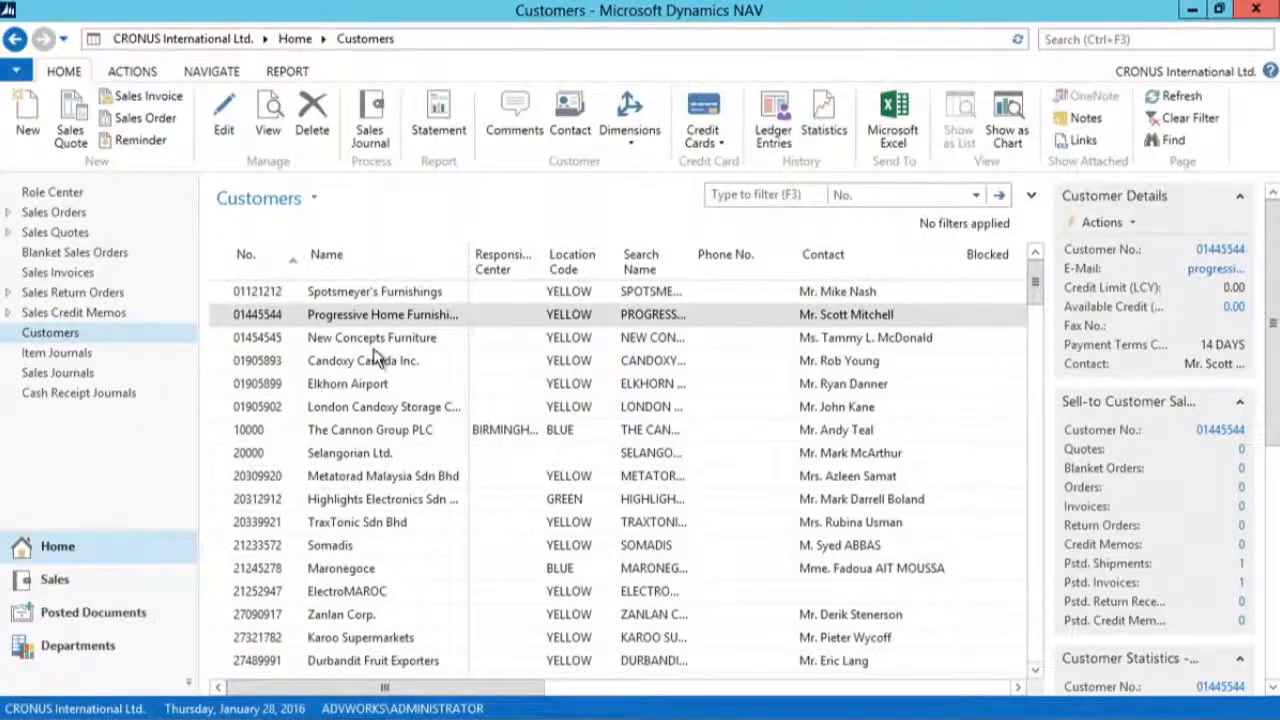
Step: Reopen the Customer Card of Progressive Home Furnishings and open the field customization of its General FastTab in a widened dialog
click(372, 316)
double_click(372, 316)
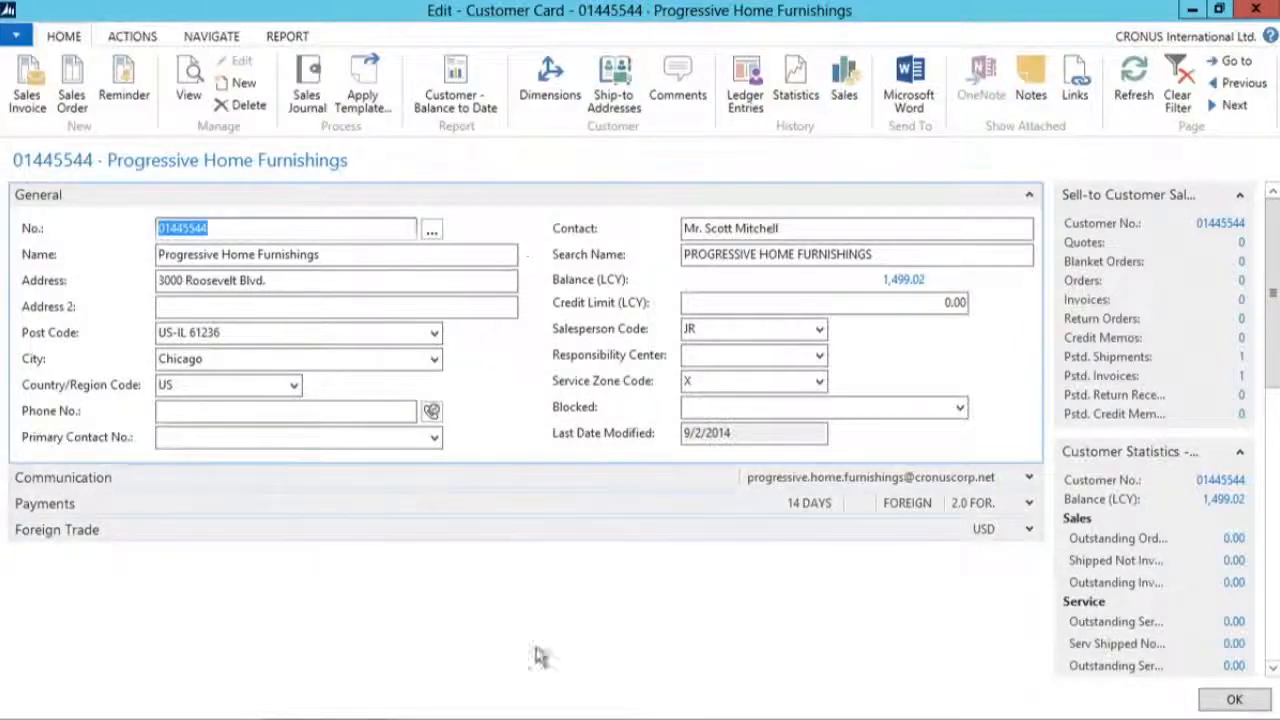
click(14, 37)
mouse_move(57, 146)
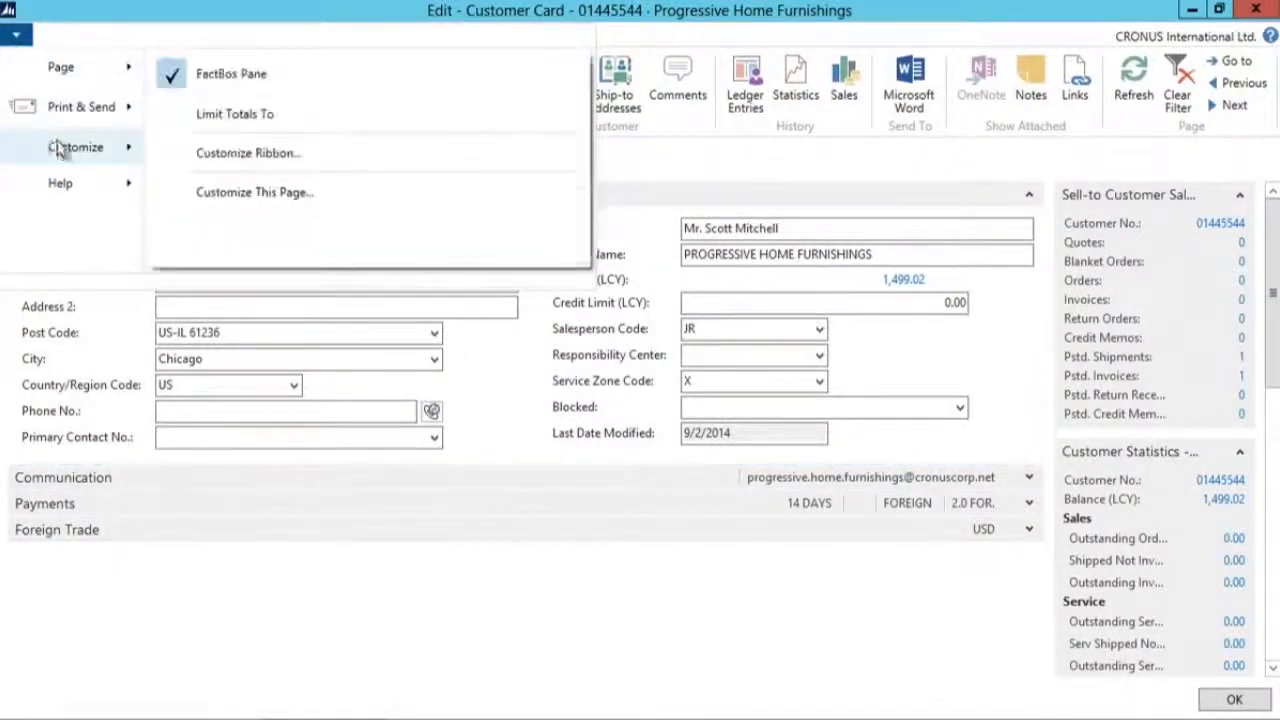
click(346, 195)
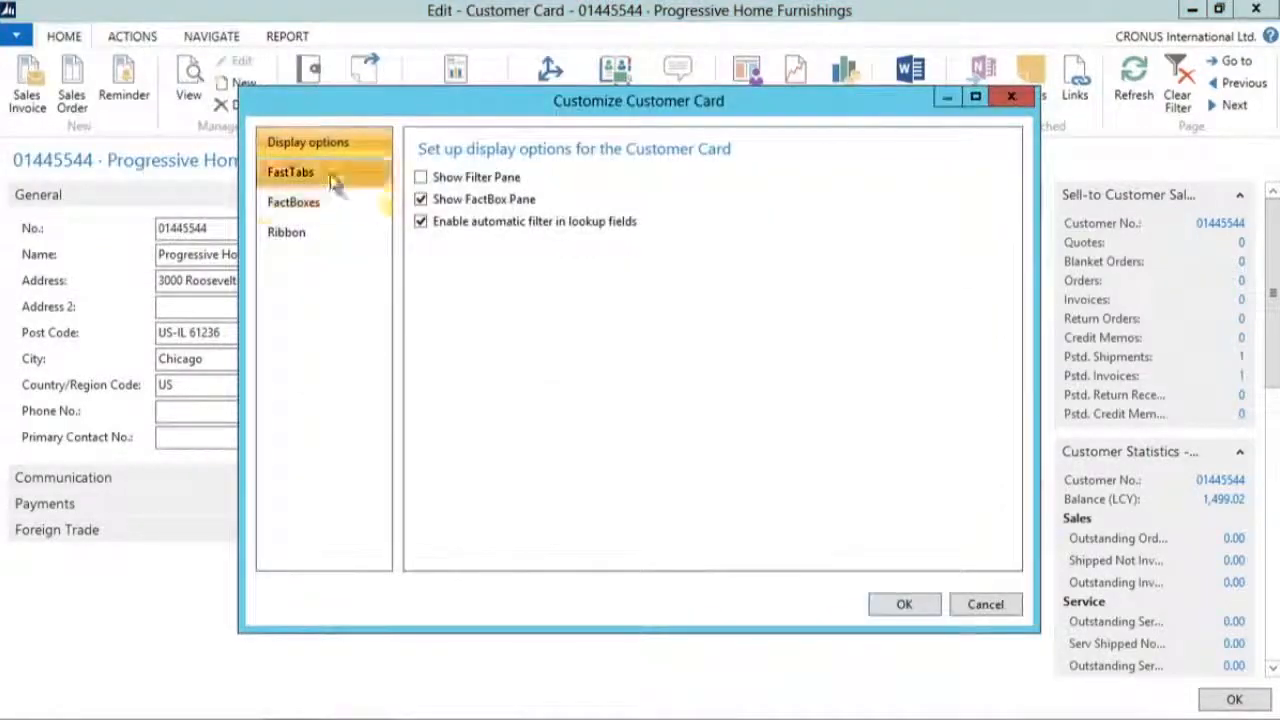
click(330, 176)
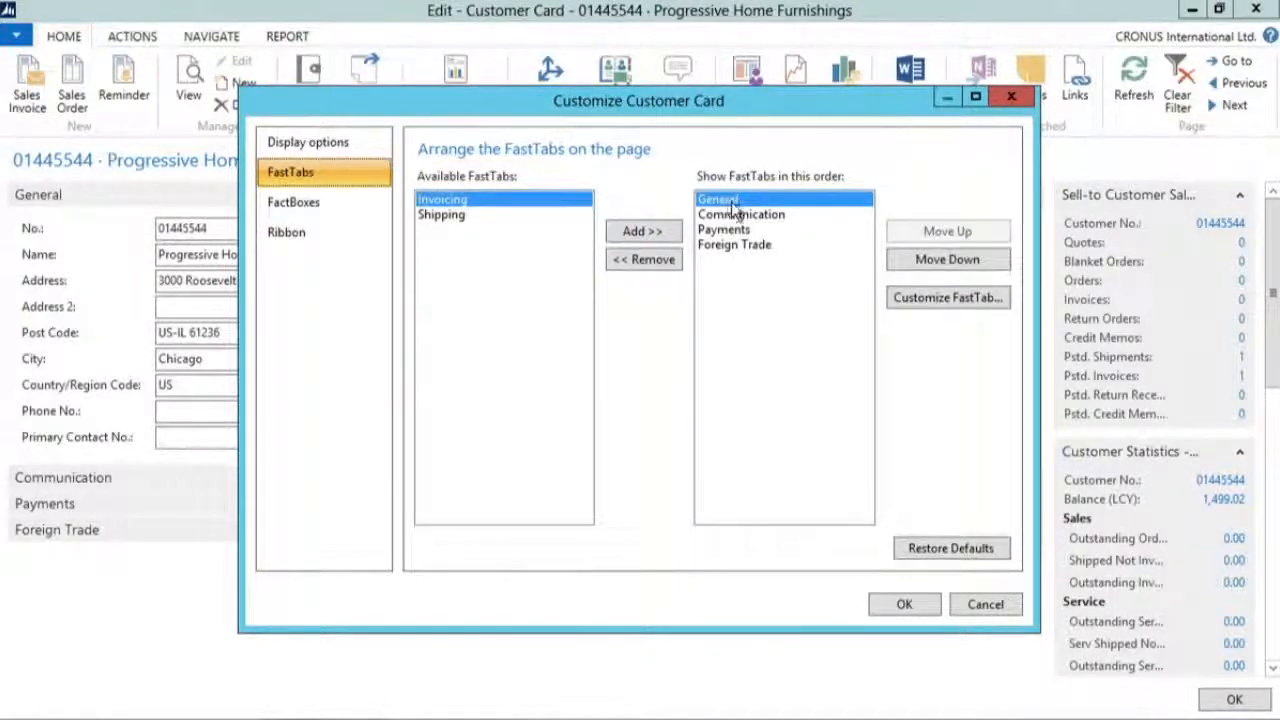
click(937, 302)
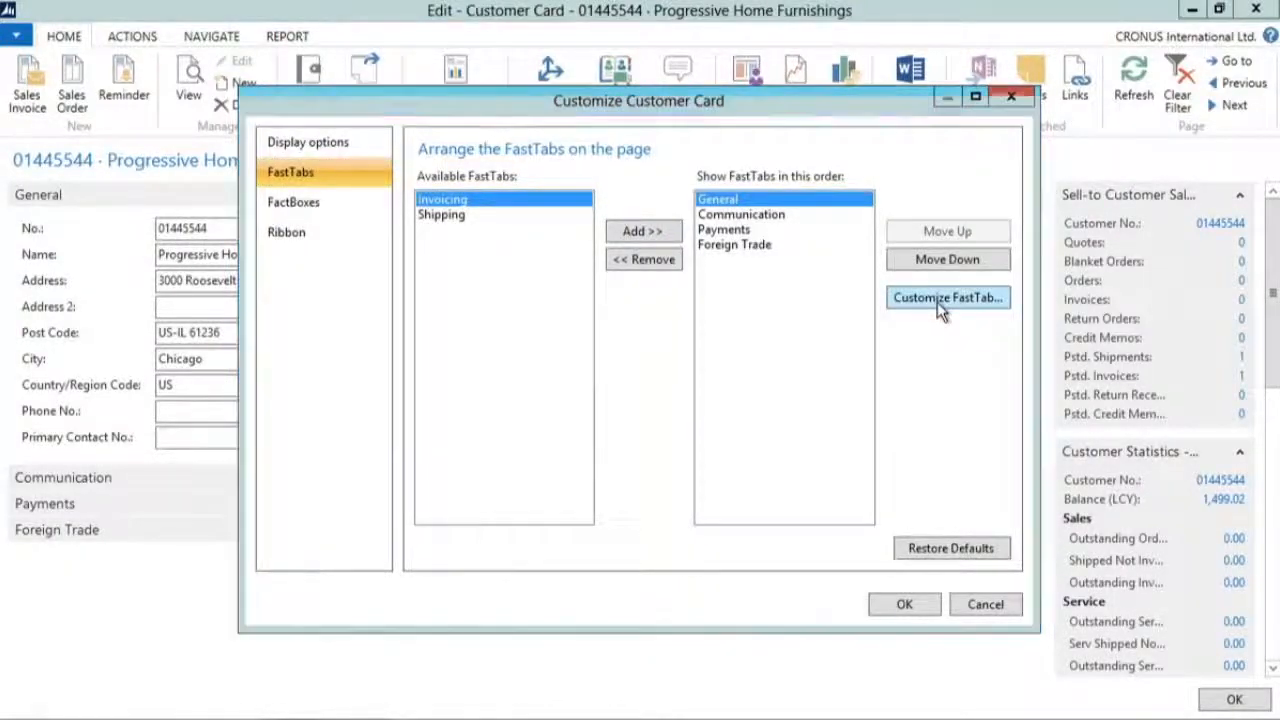
drag(316, 280, 140, 280)
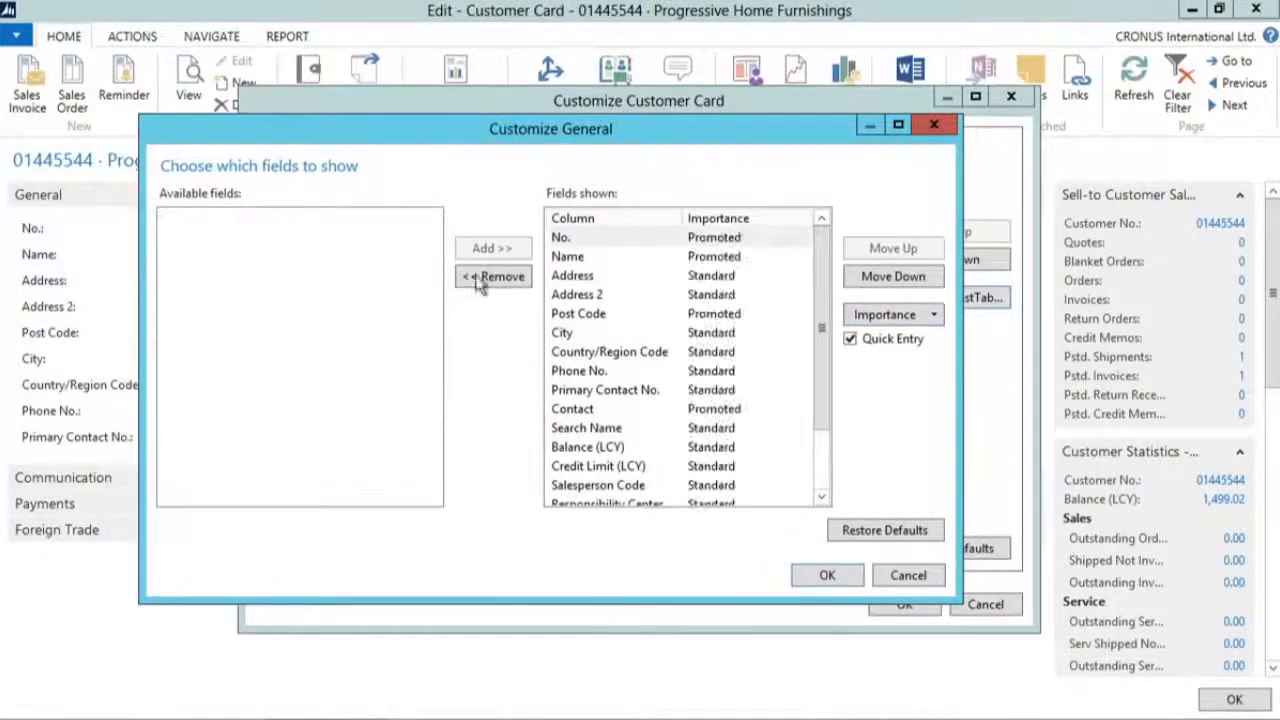
Step: Move City directly below Address in the General FastTab's fields and remove Address 2
click(580, 335)
click(905, 249)
click(905, 249)
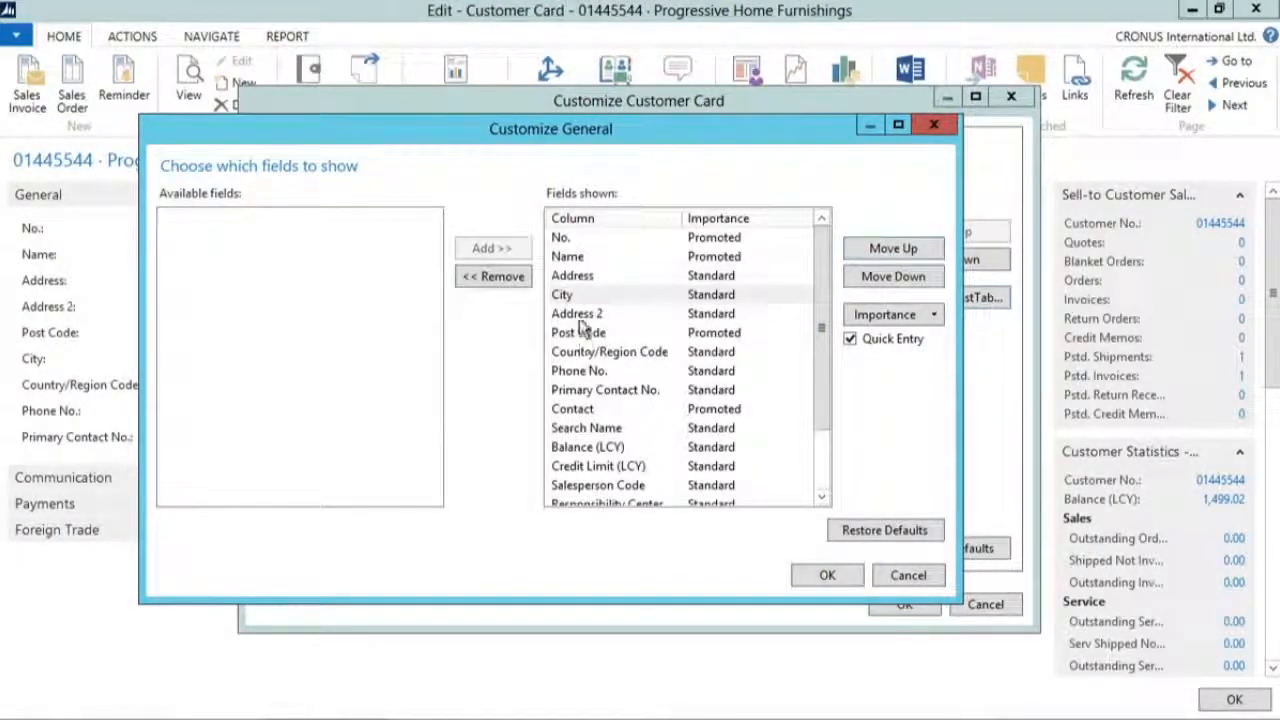
click(578, 313)
click(498, 279)
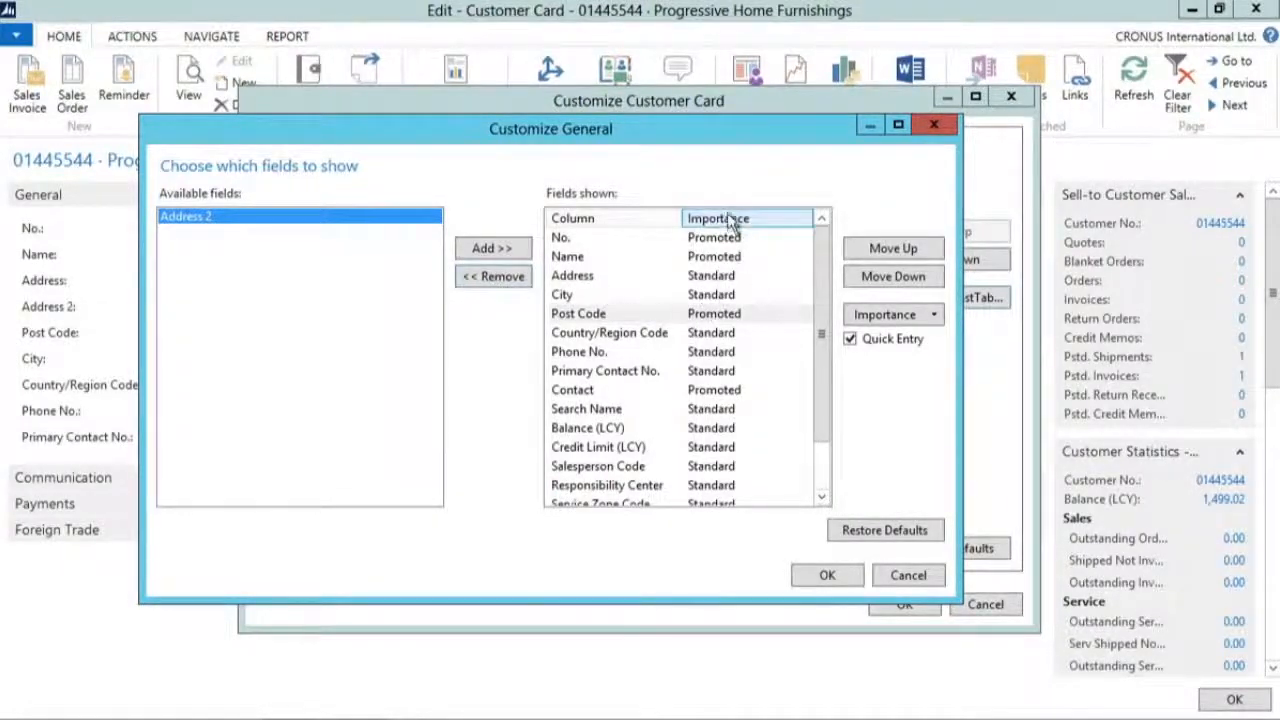
Step: Set the importance of City and Country/Region Code to Additional on the General FastTab and apply the customization
click(596, 294)
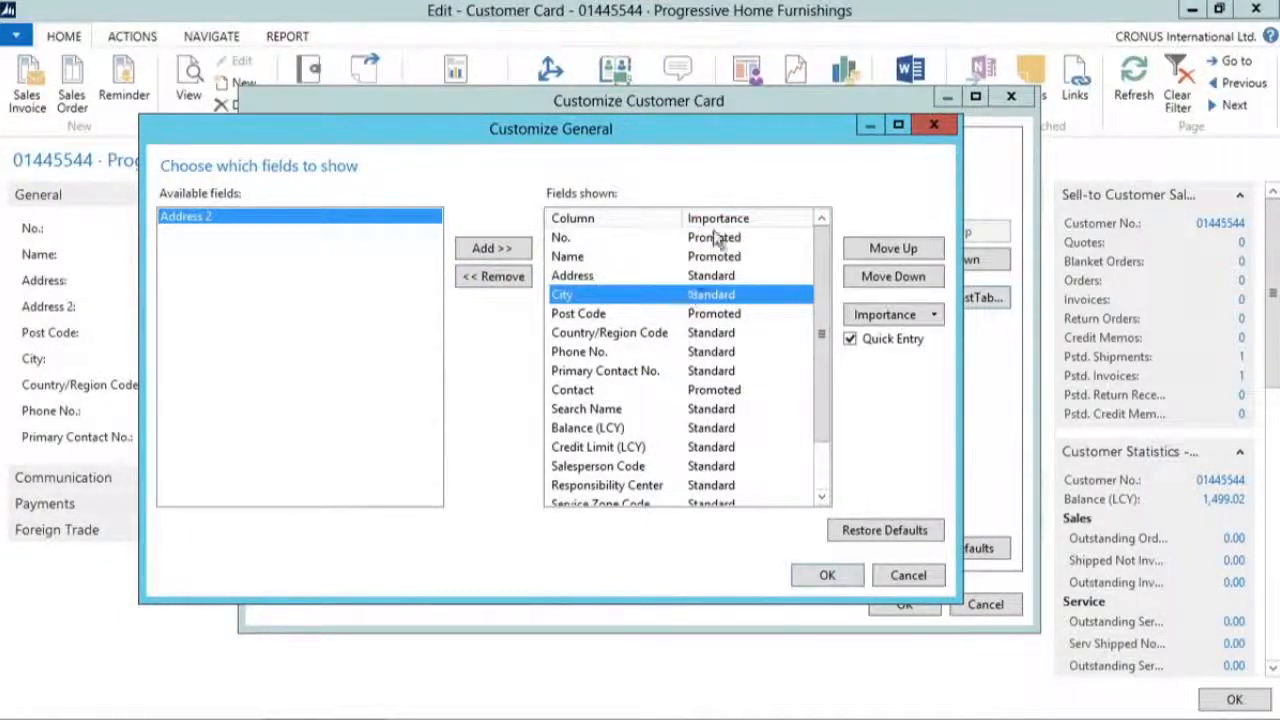
click(933, 315)
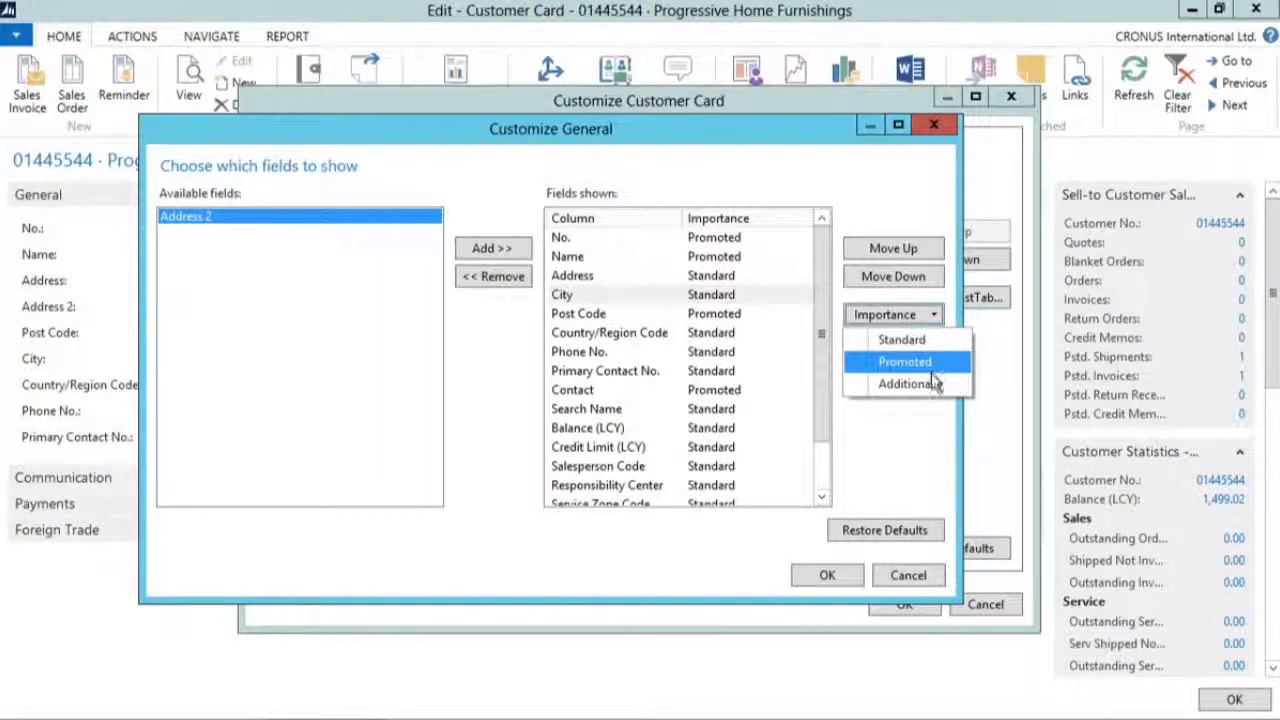
click(932, 384)
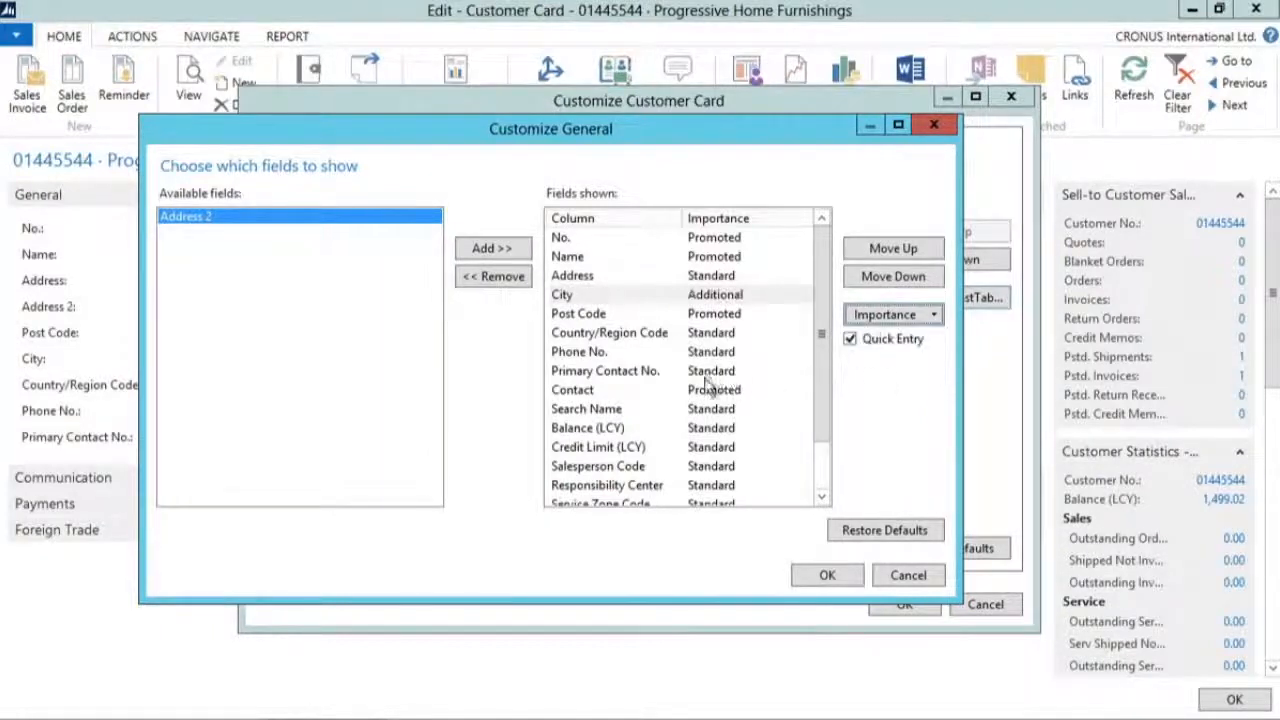
click(612, 333)
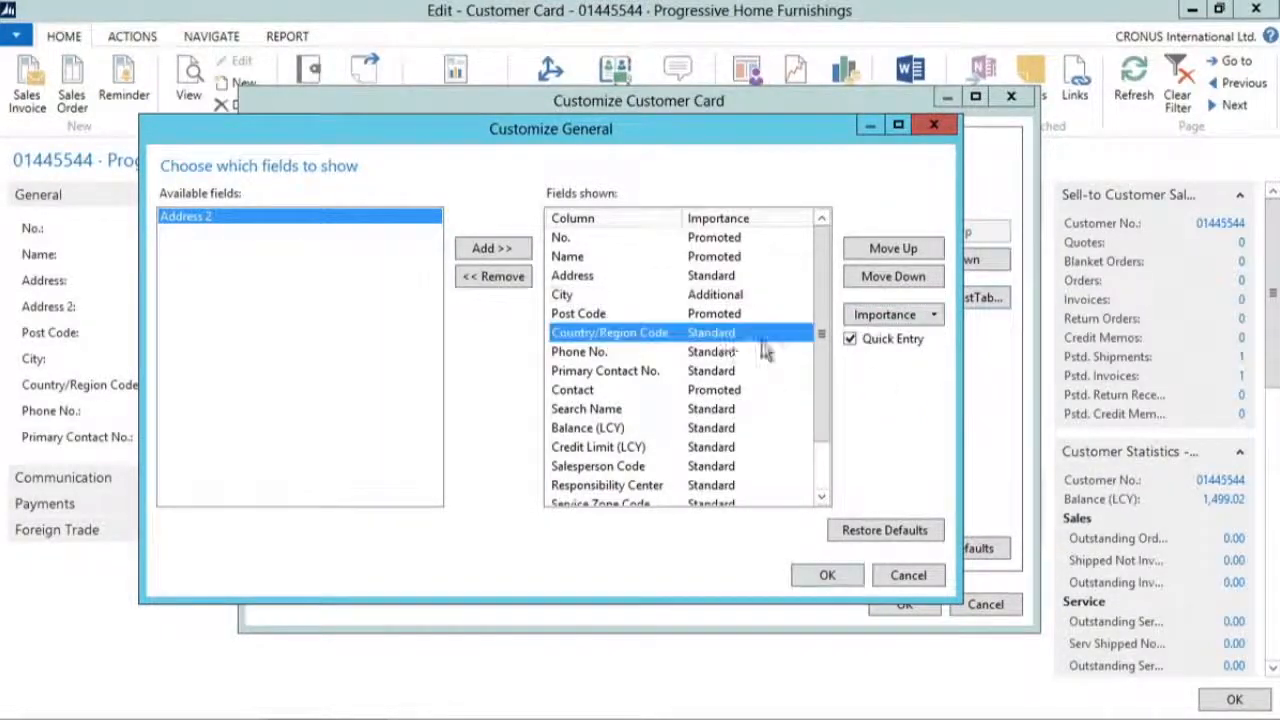
click(932, 314)
click(912, 384)
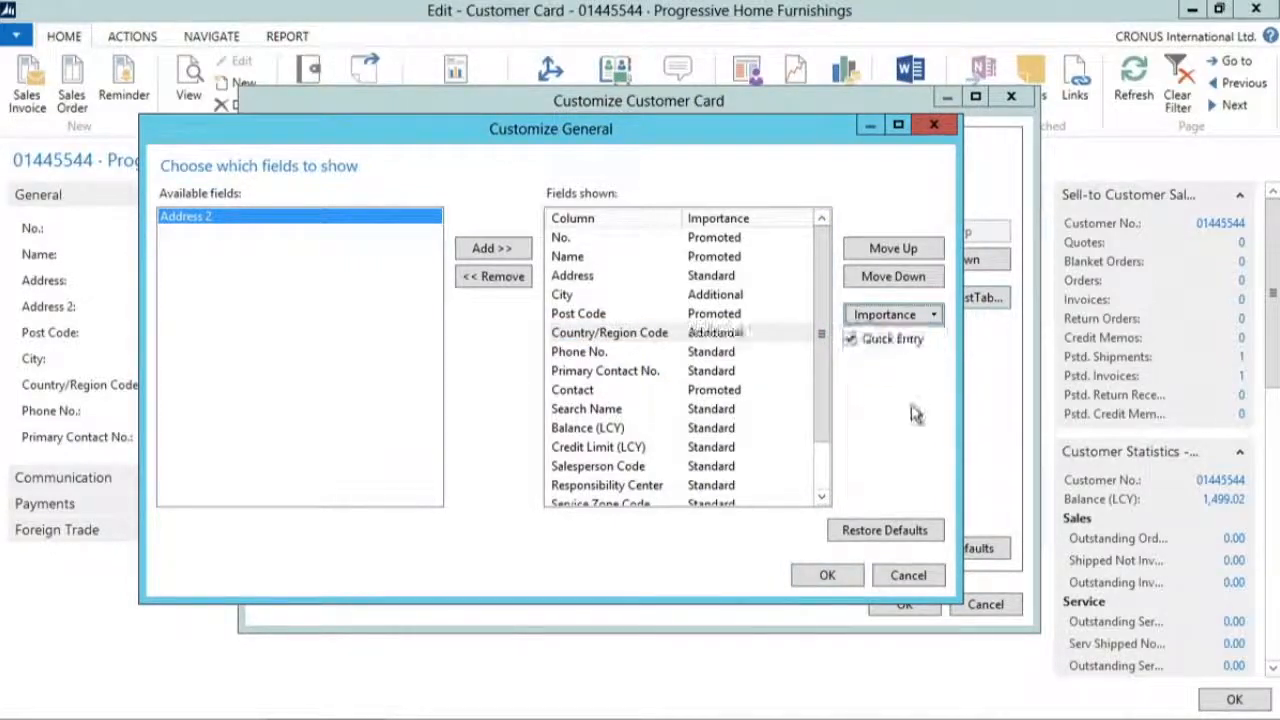
click(845, 578)
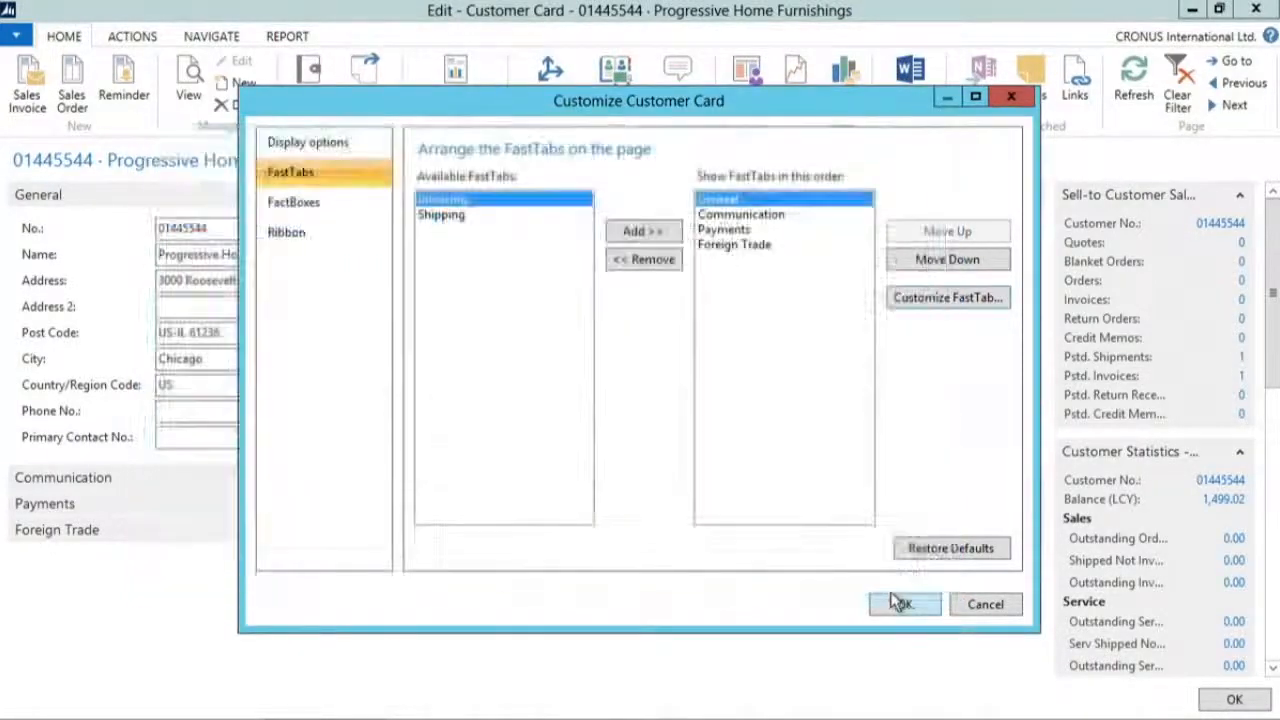
click(898, 602)
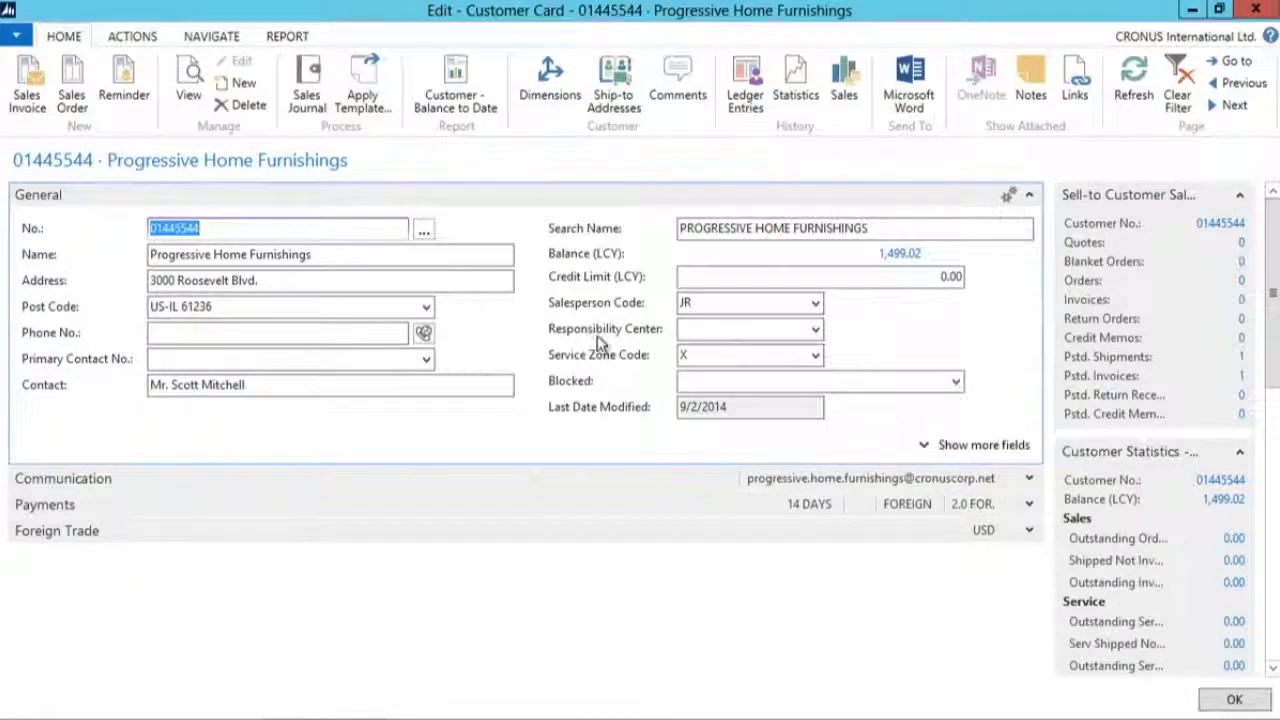
Step: Show the additional fields of the General FastTab, hide them, and show them again
click(973, 452)
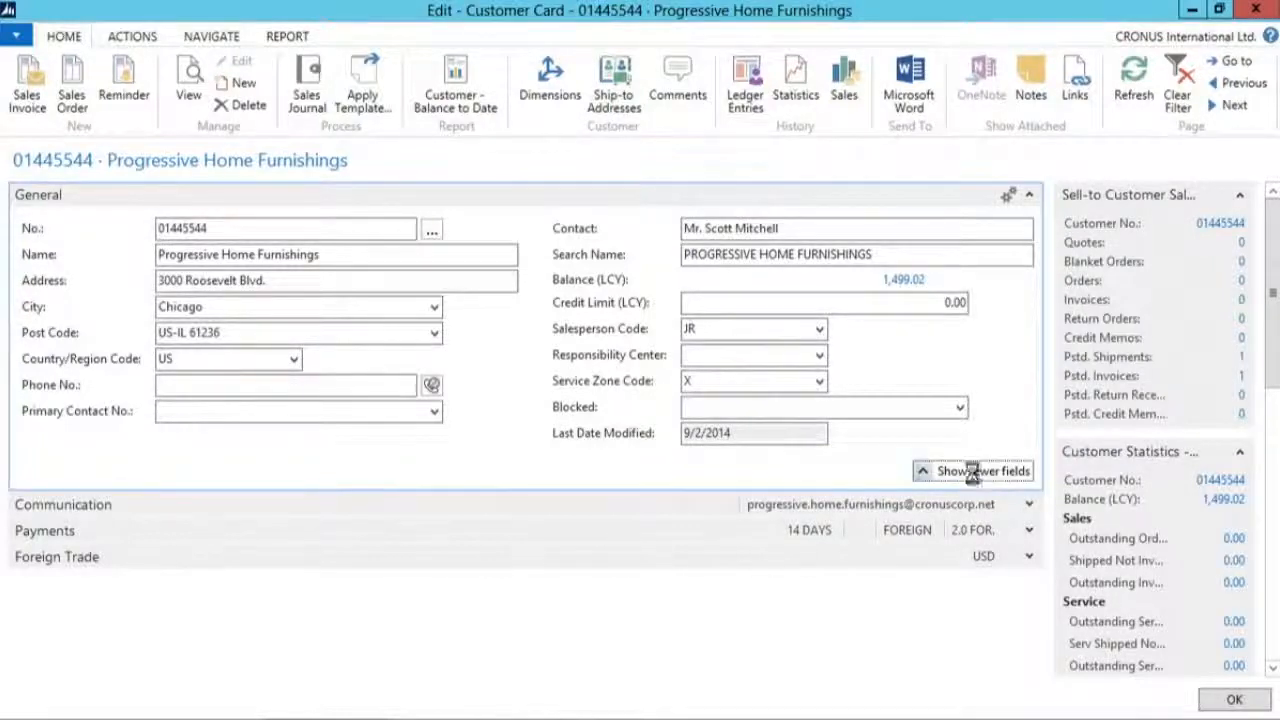
click(975, 472)
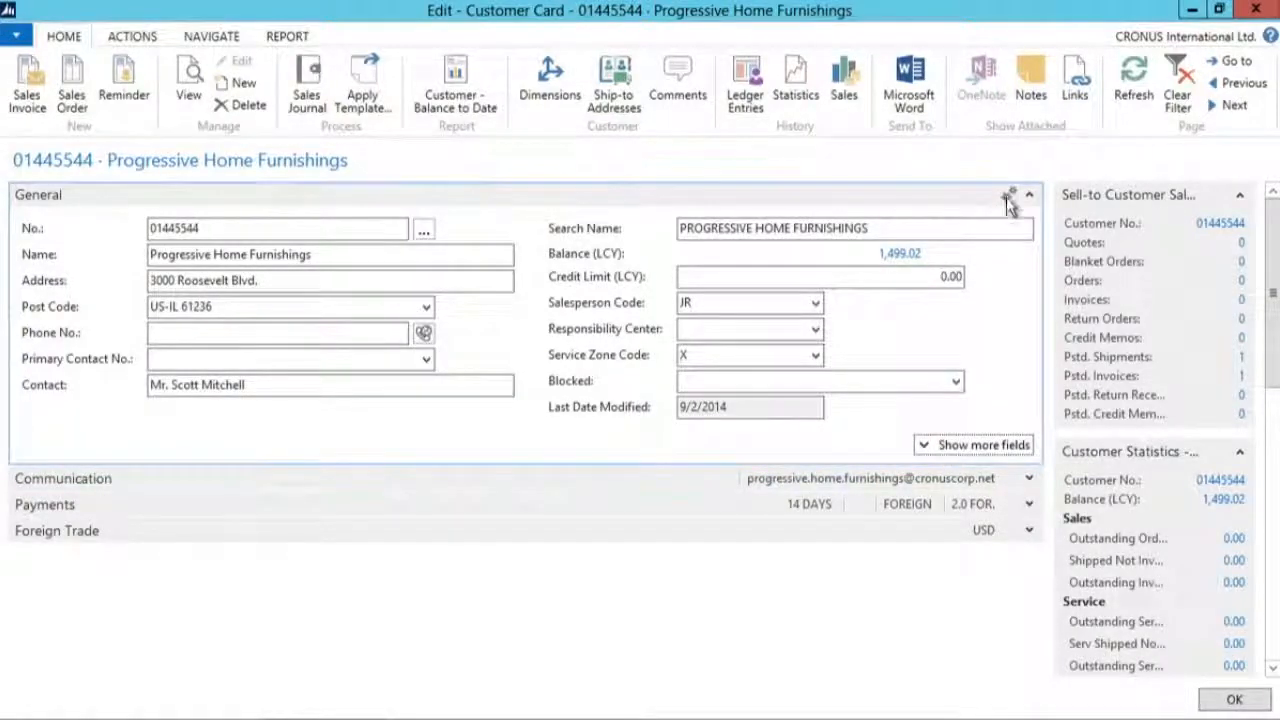
click(1070, 215)
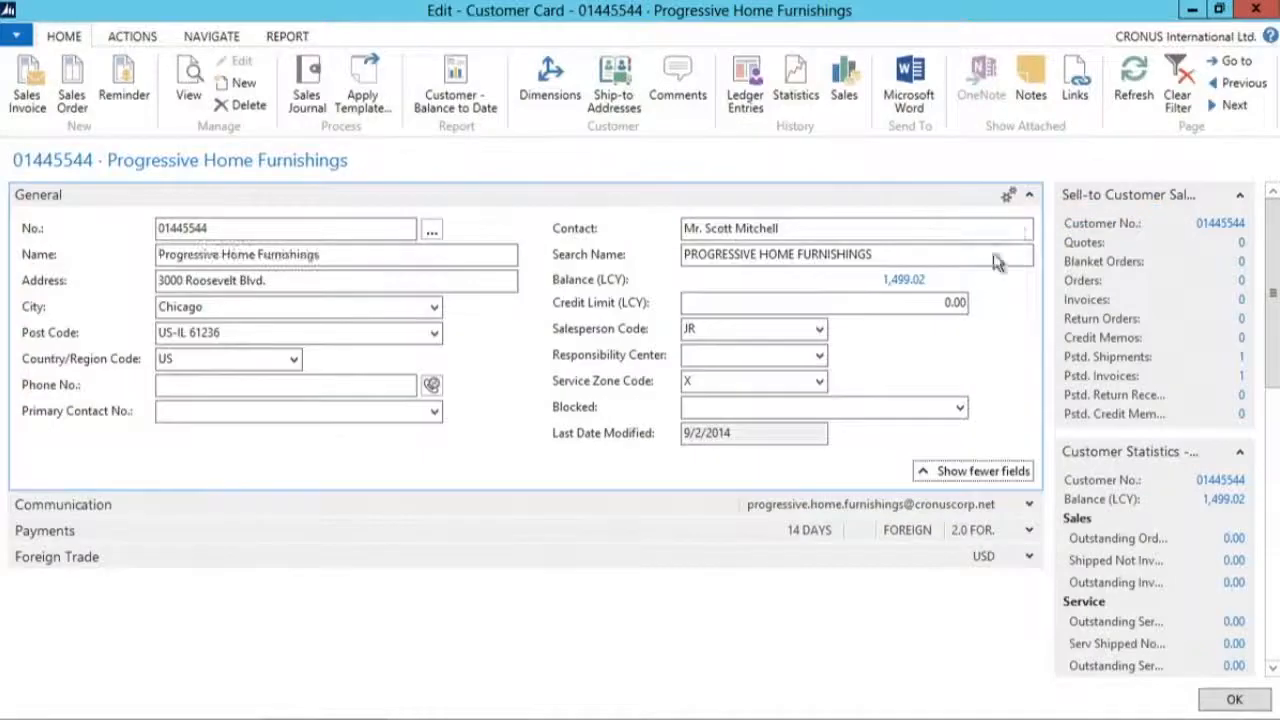
Step: Set City's importance to Promoted on the Customer Card's General FastTab, apply the customization, and collapse and re-expand the FastTab
click(16, 35)
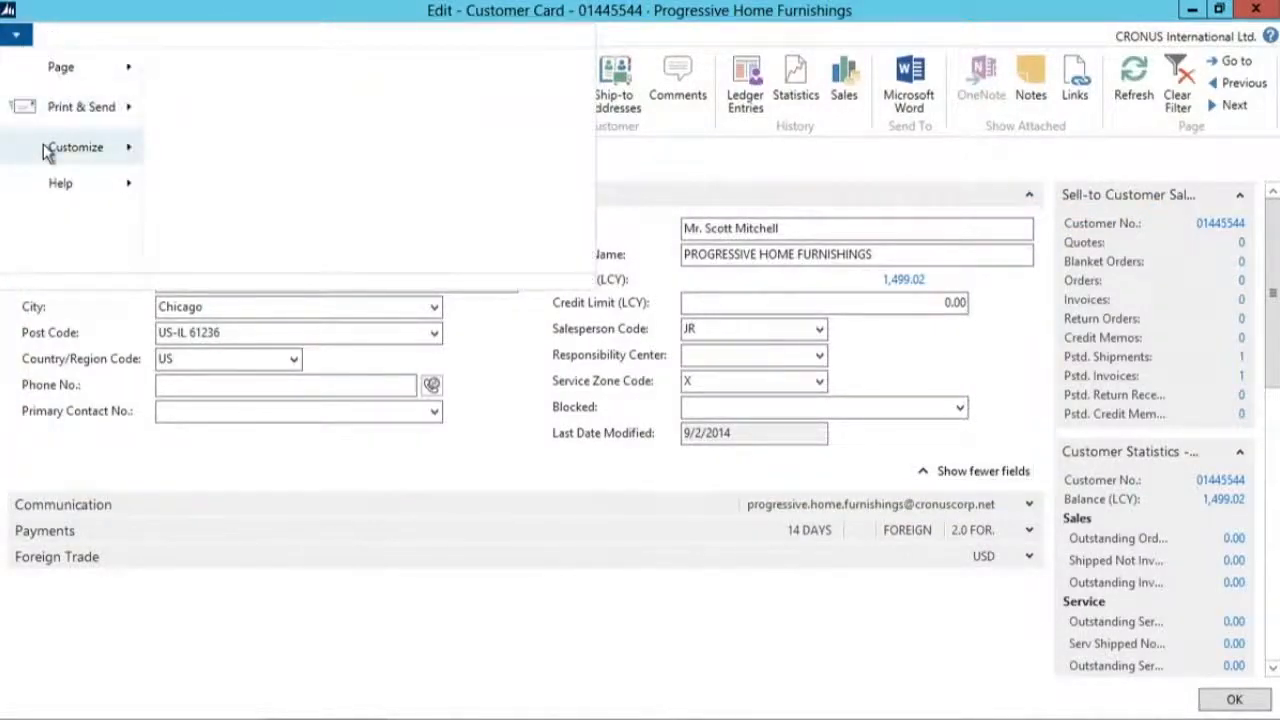
mouse_move(116, 158)
click(262, 192)
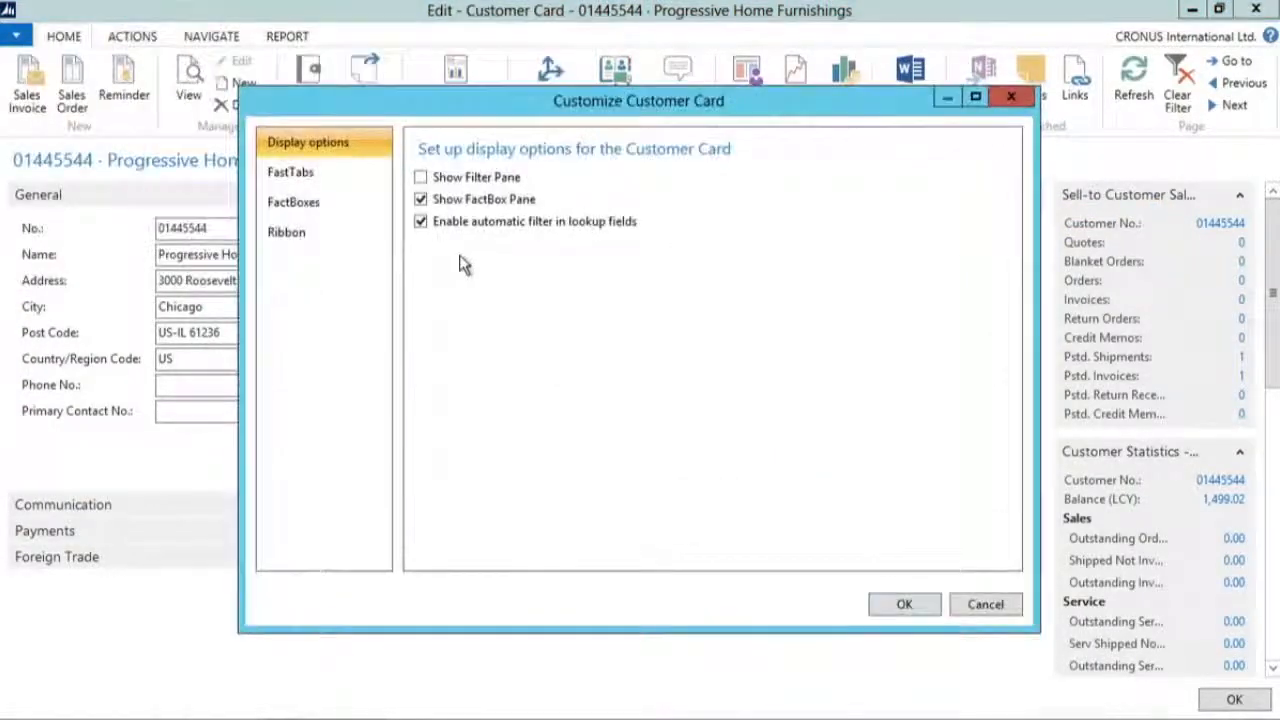
click(308, 178)
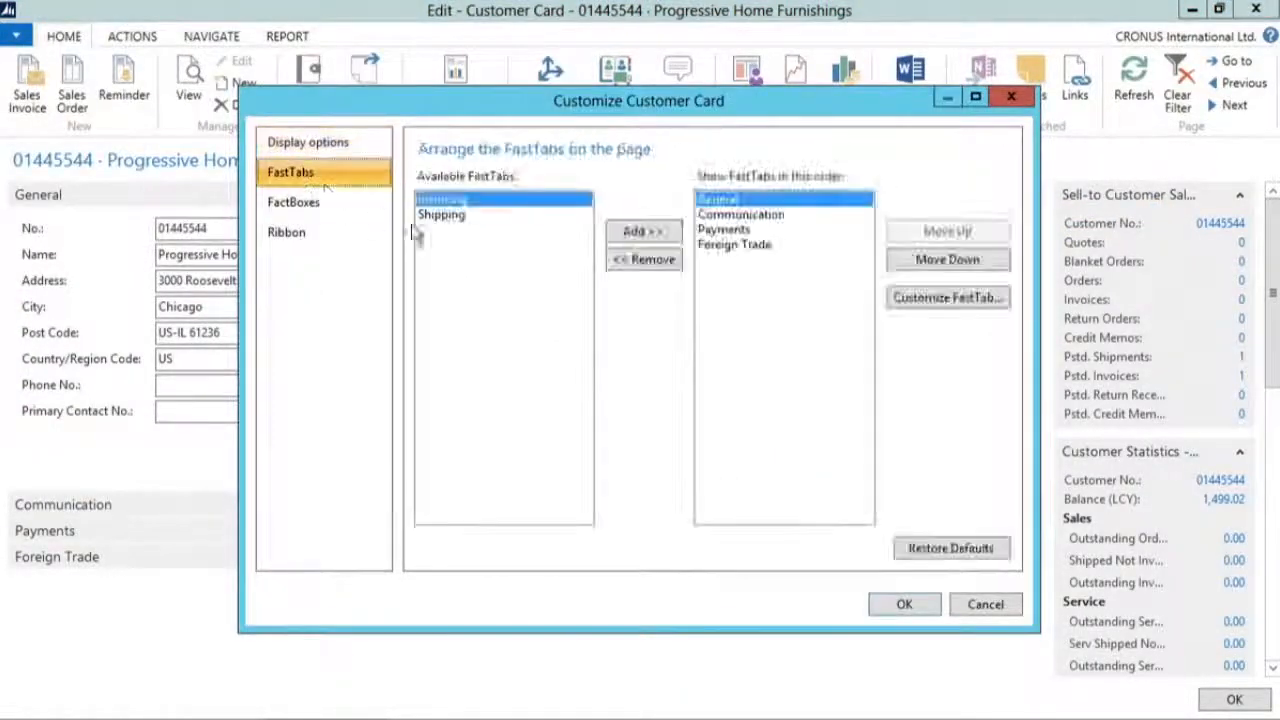
click(940, 300)
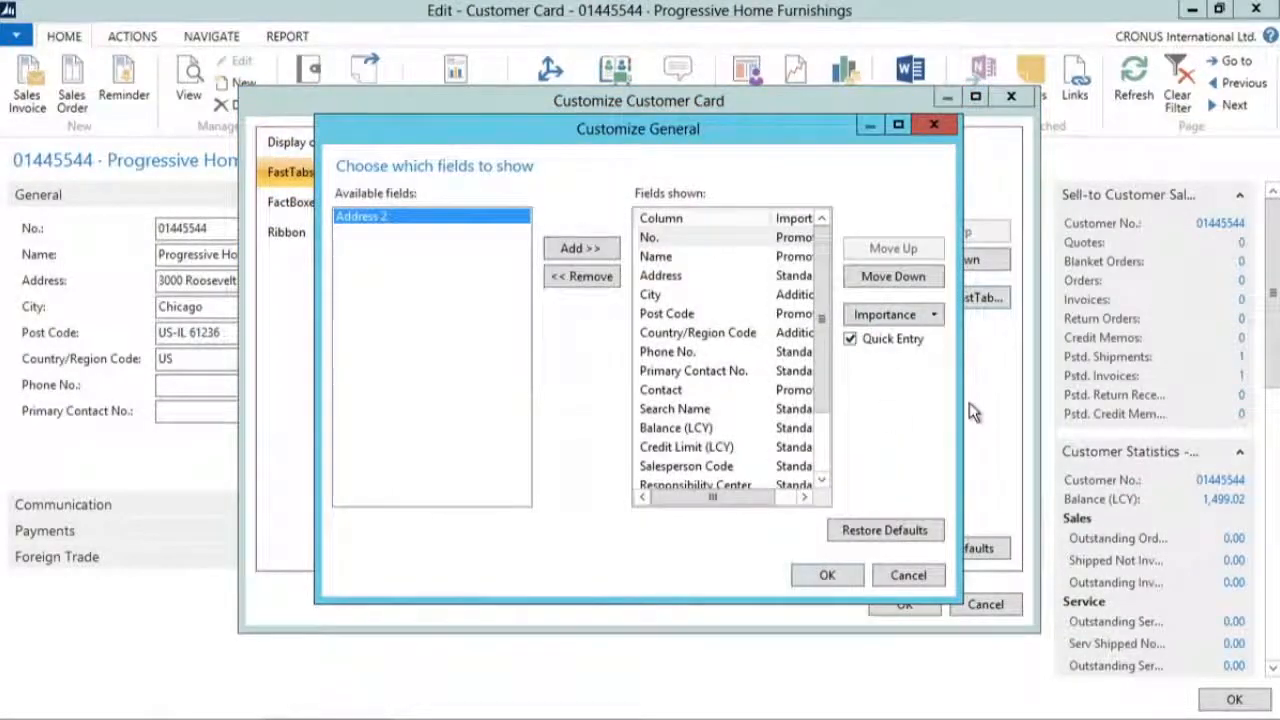
drag(960, 403, 1096, 400)
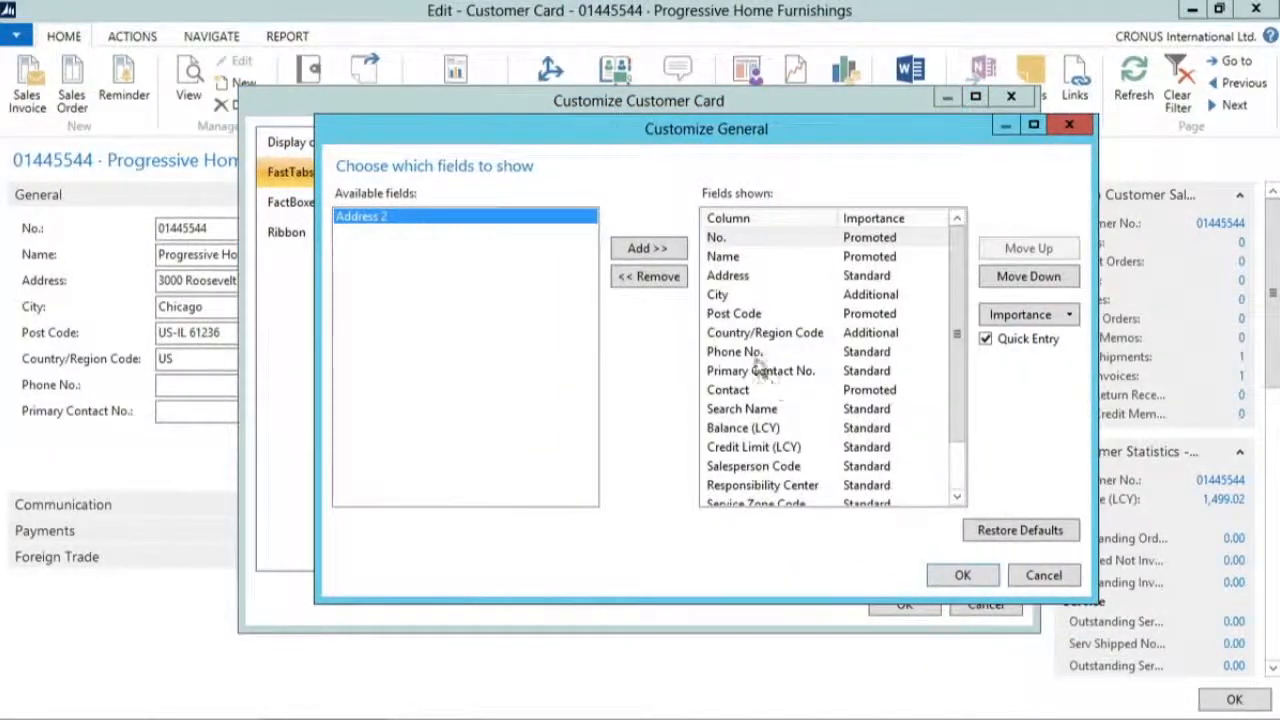
click(722, 295)
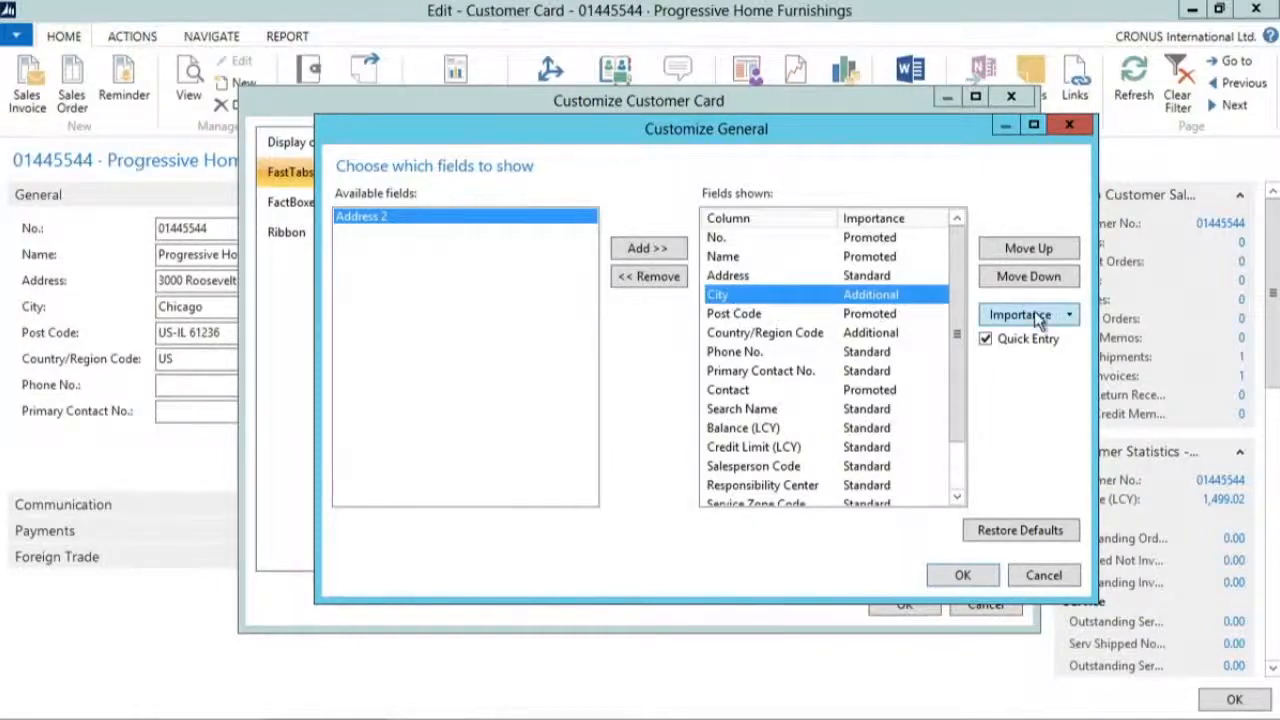
click(1071, 316)
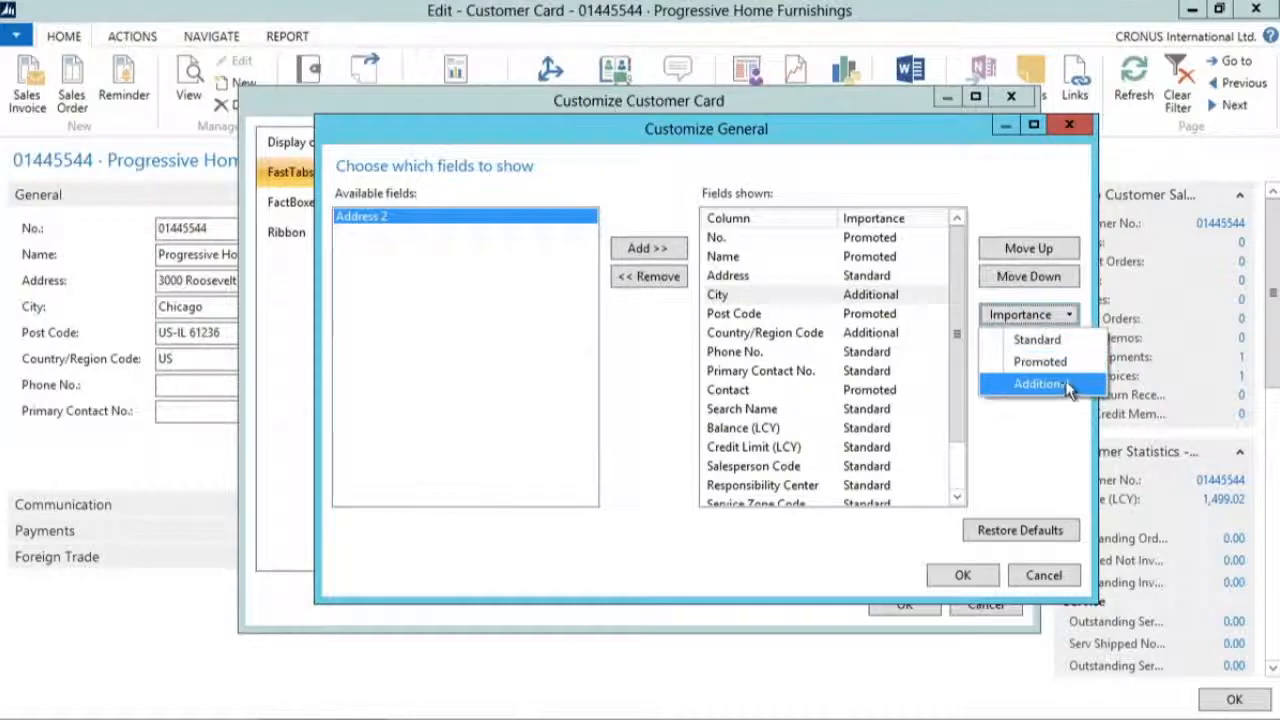
click(1071, 365)
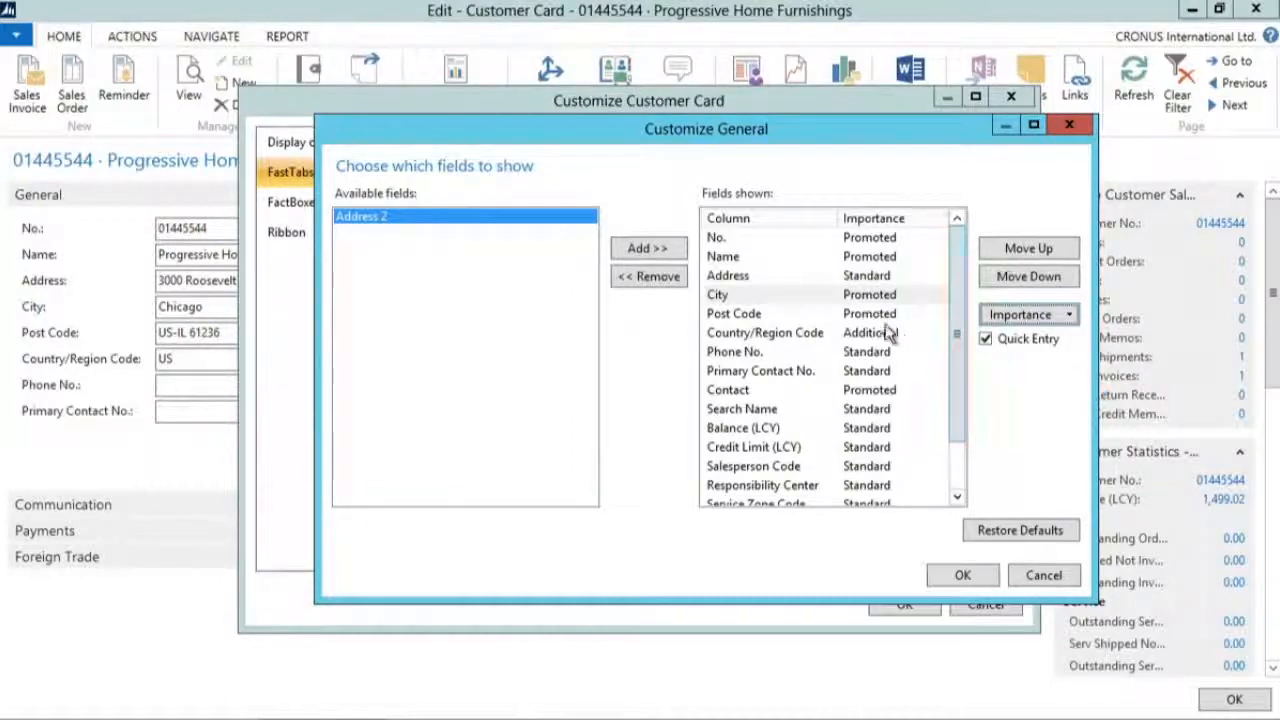
click(960, 575)
click(905, 605)
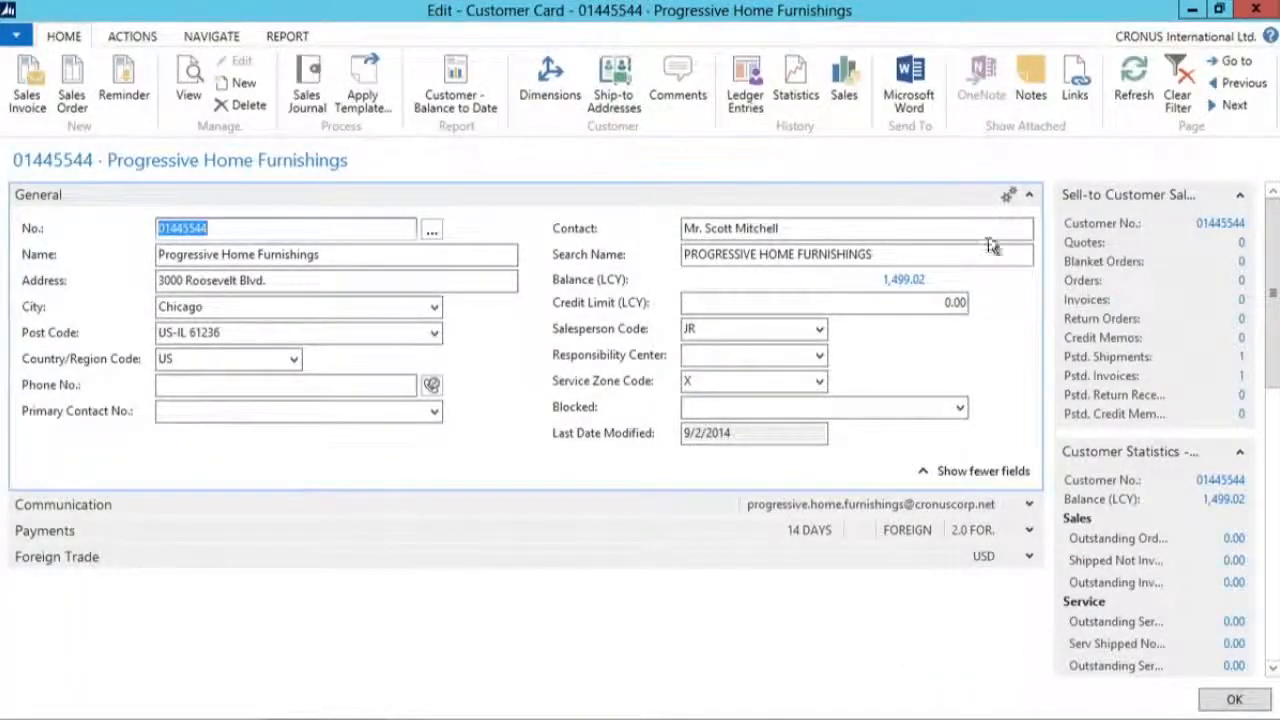
click(1030, 197)
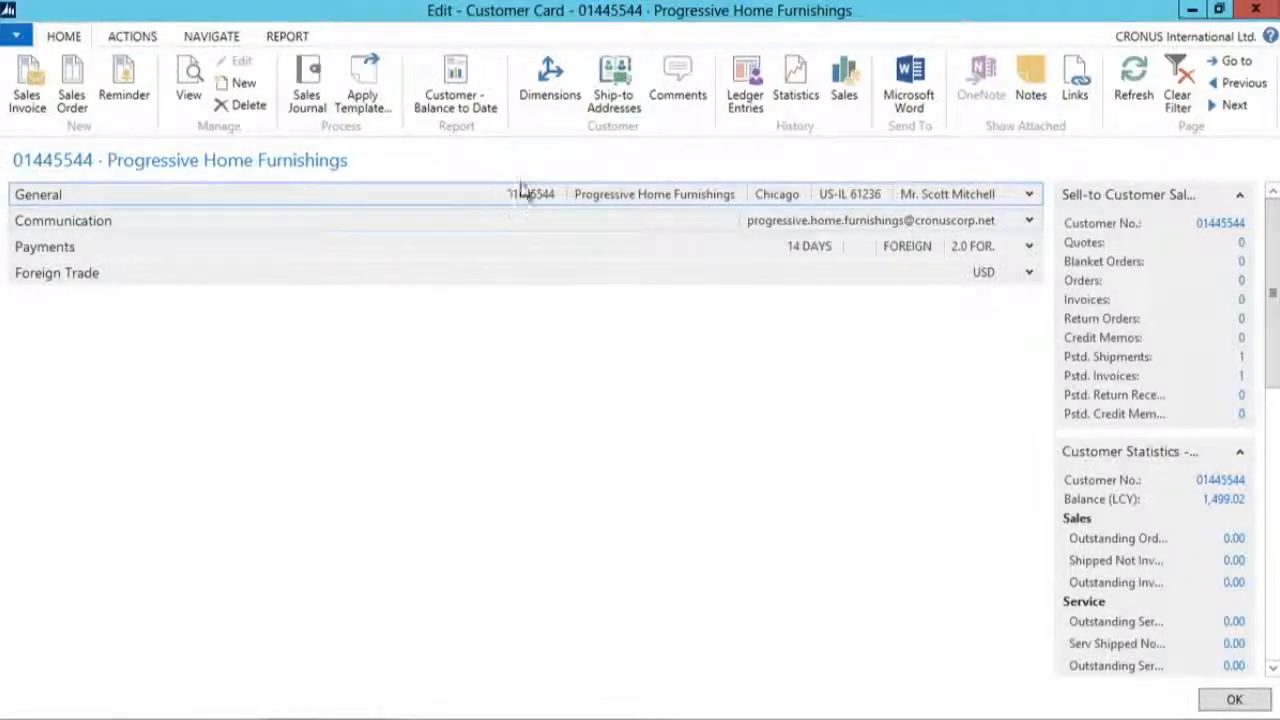
click(1030, 194)
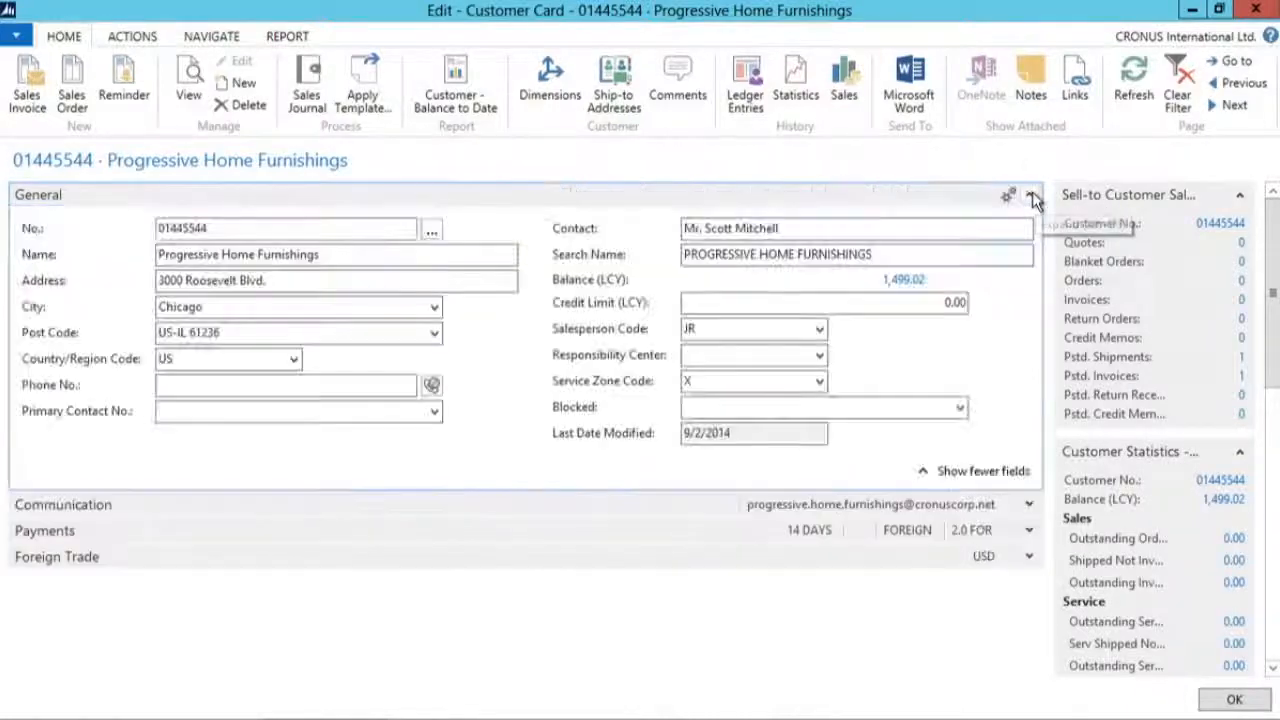
Step: Open the General FastTab's field customization in a widened dialog and turn off Quick Entry for the Name field
click(16, 35)
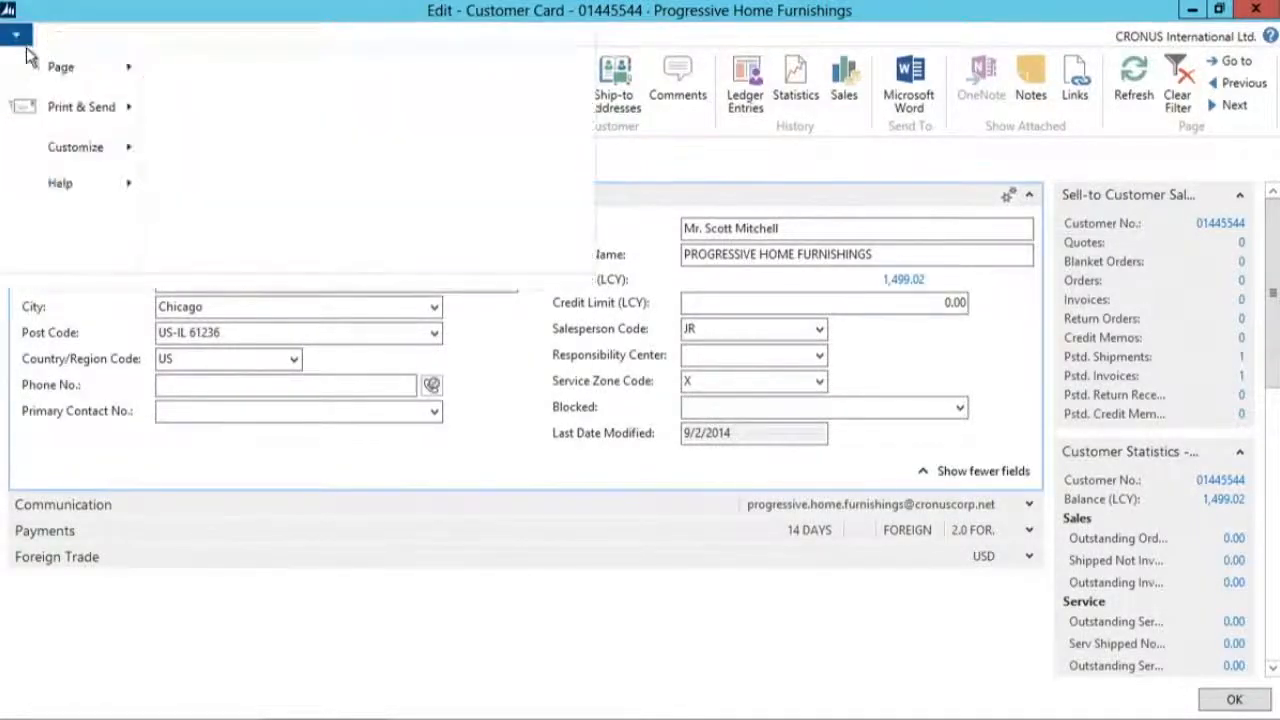
mouse_move(75, 147)
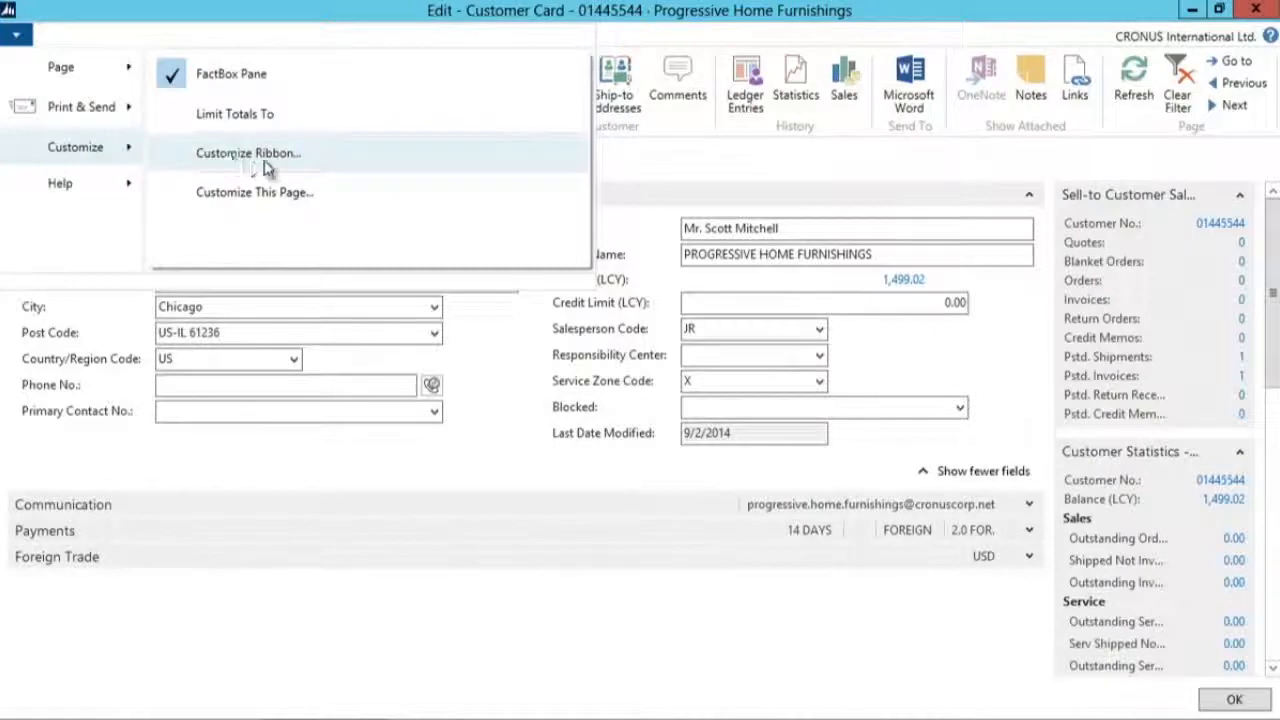
click(290, 195)
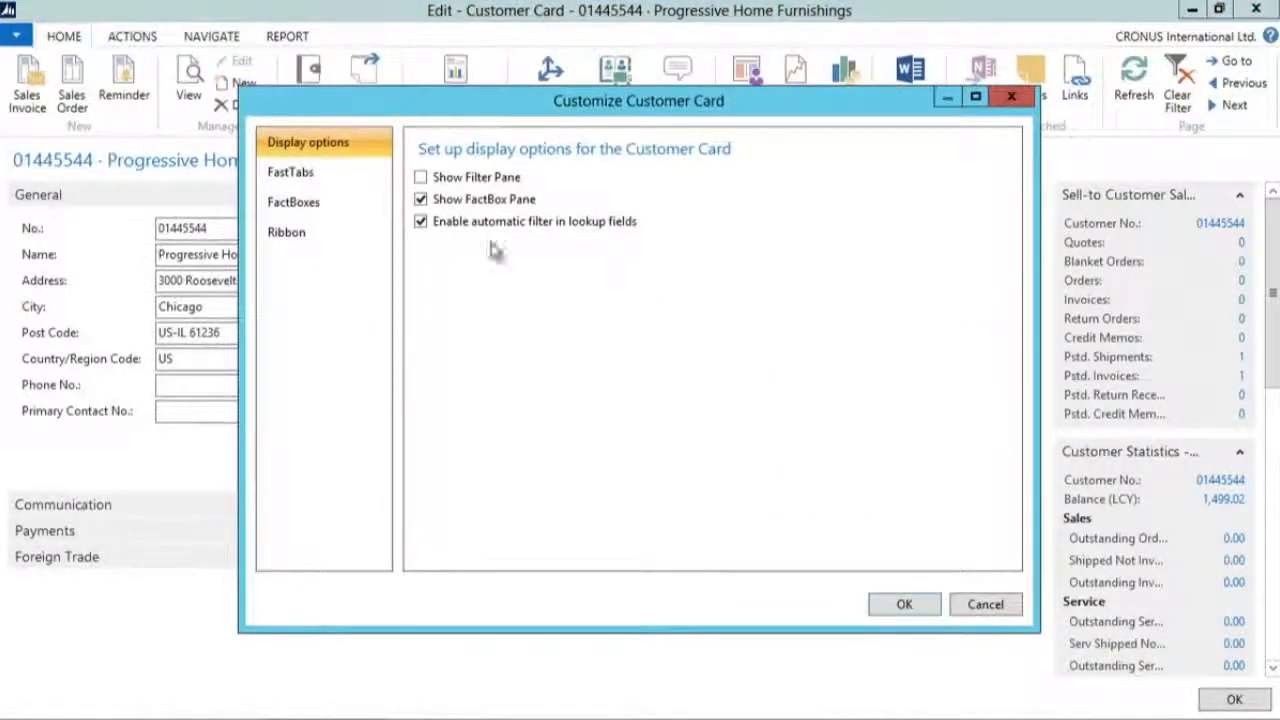
click(305, 176)
click(960, 300)
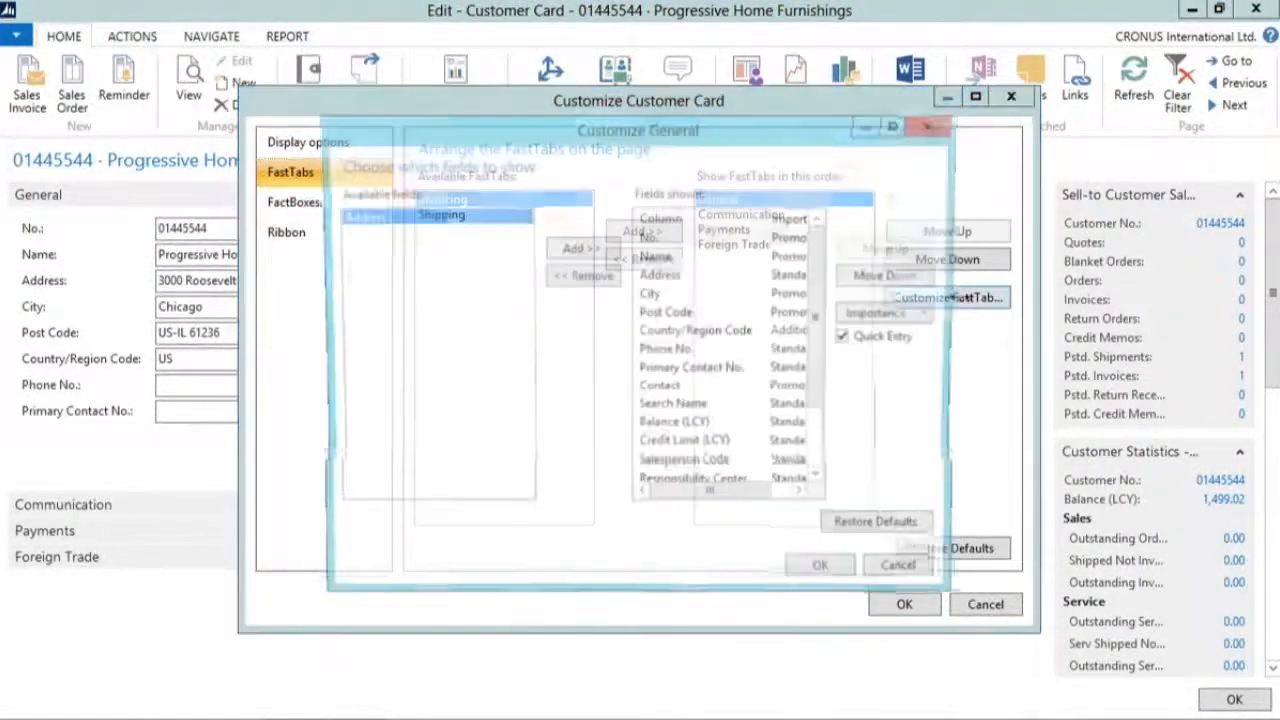
click(656, 258)
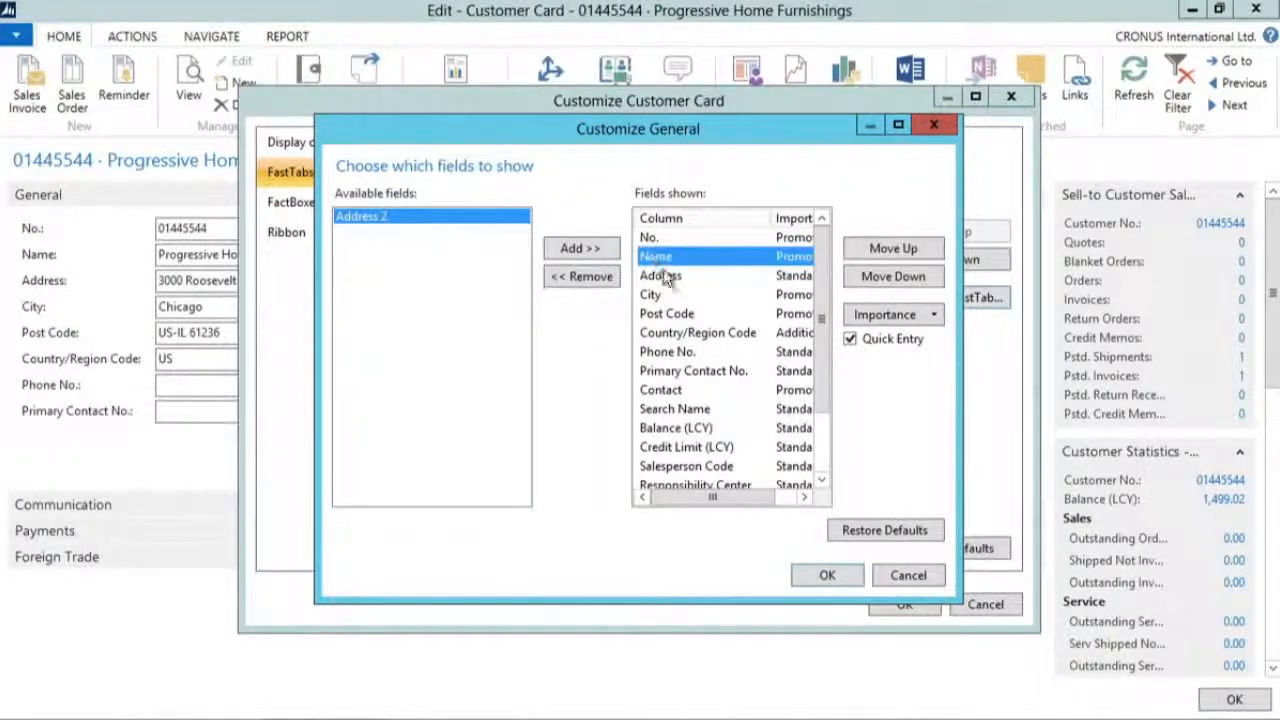
drag(958, 330, 1100, 328)
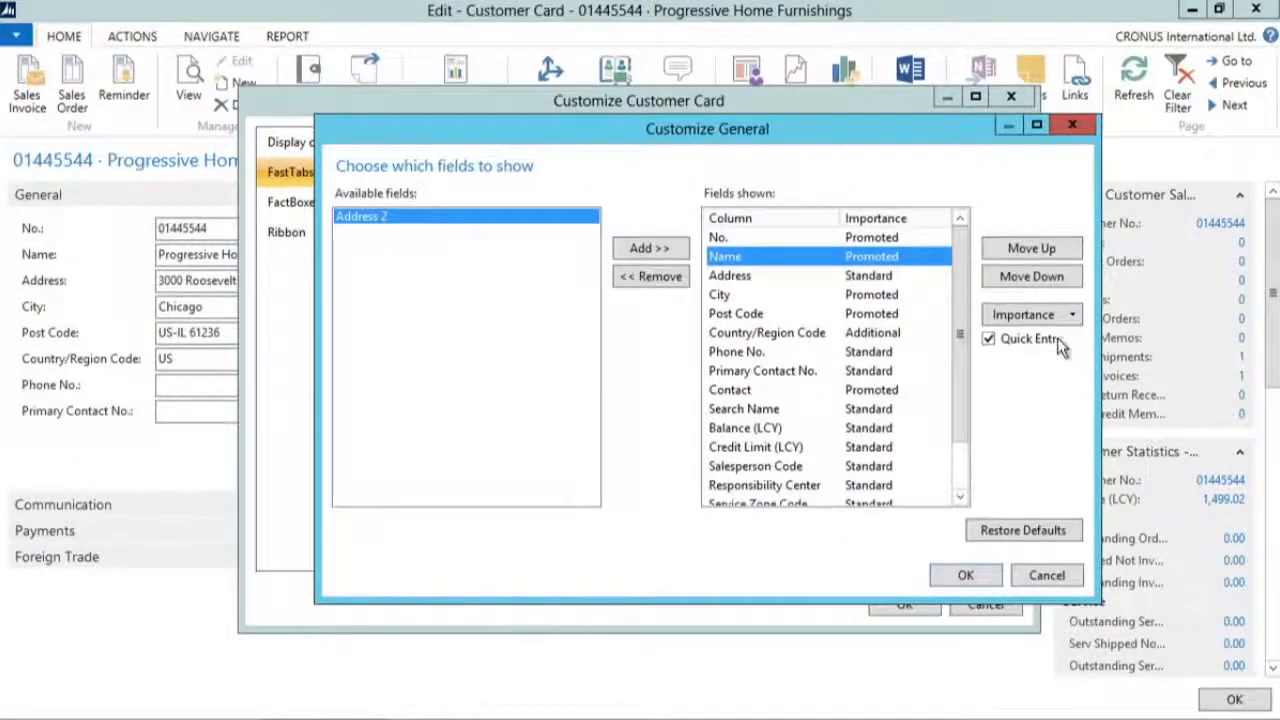
click(990, 341)
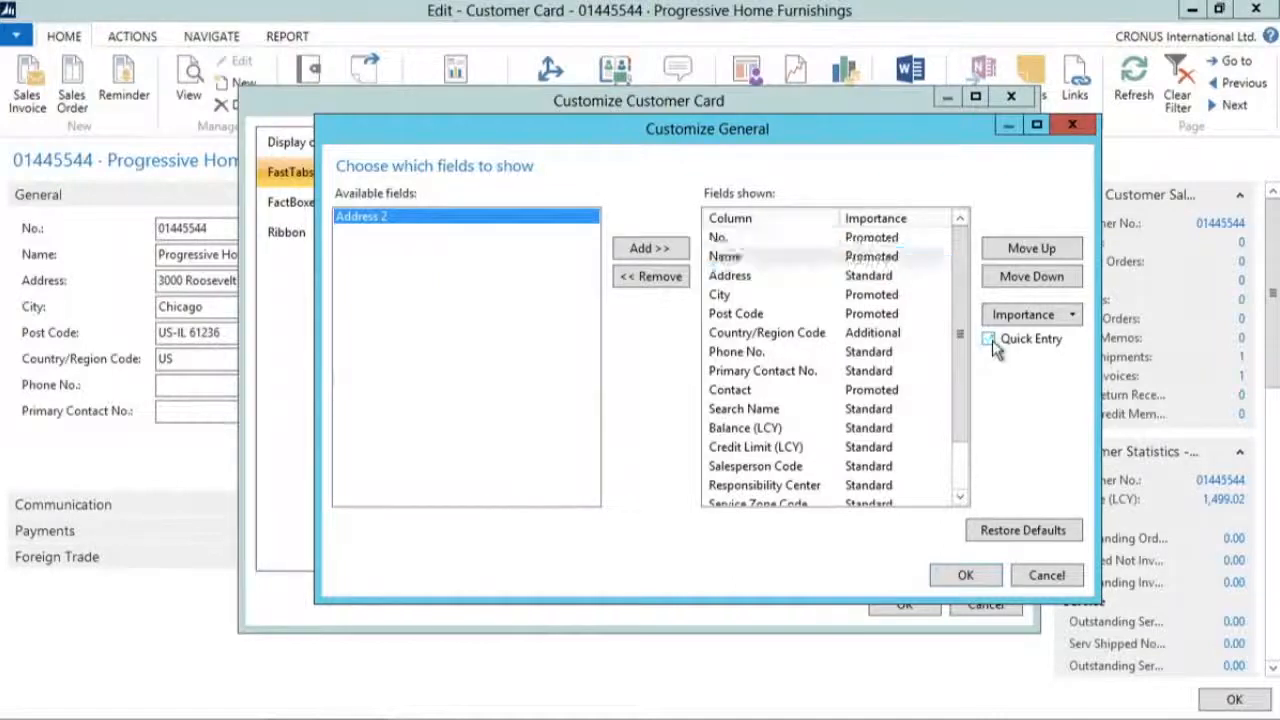
Step: Check the Quick Entry setting of the General fields from City to Salesperson Code, discard the field changes and close the customization
click(718, 294)
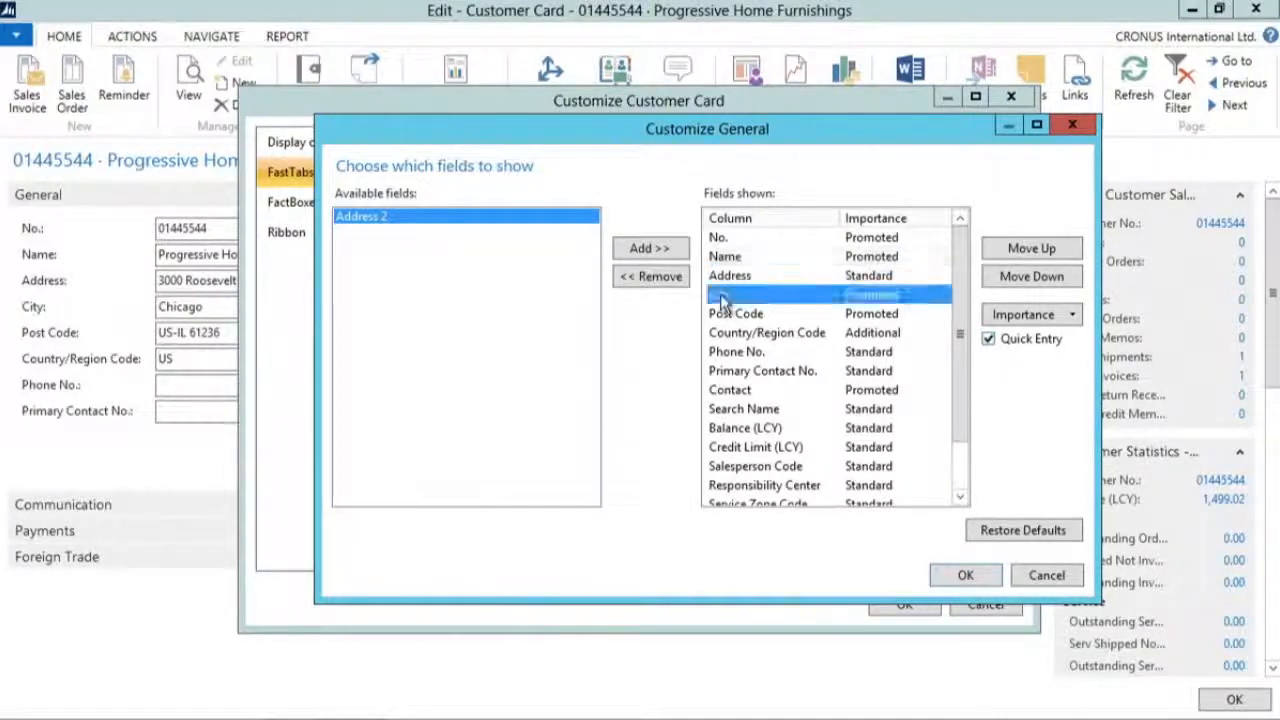
click(738, 316)
click(740, 334)
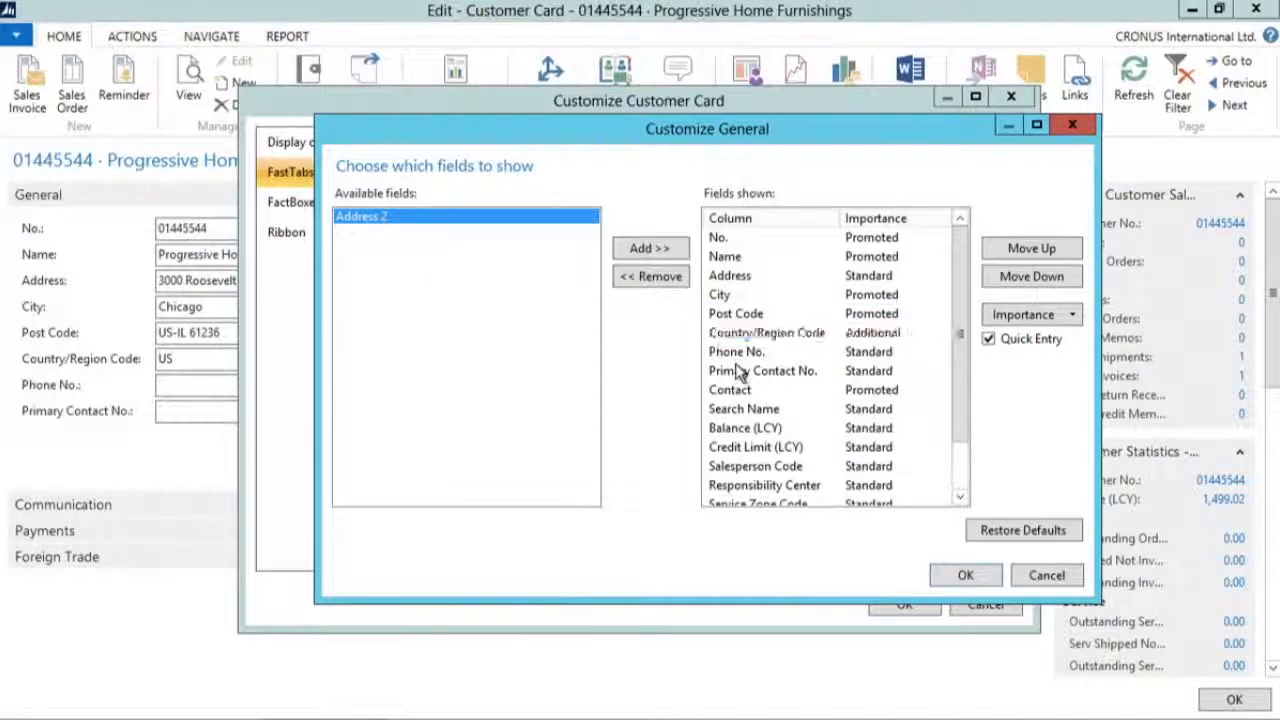
click(740, 370)
click(738, 390)
click(748, 463)
scroll(748, 463, down, 1)
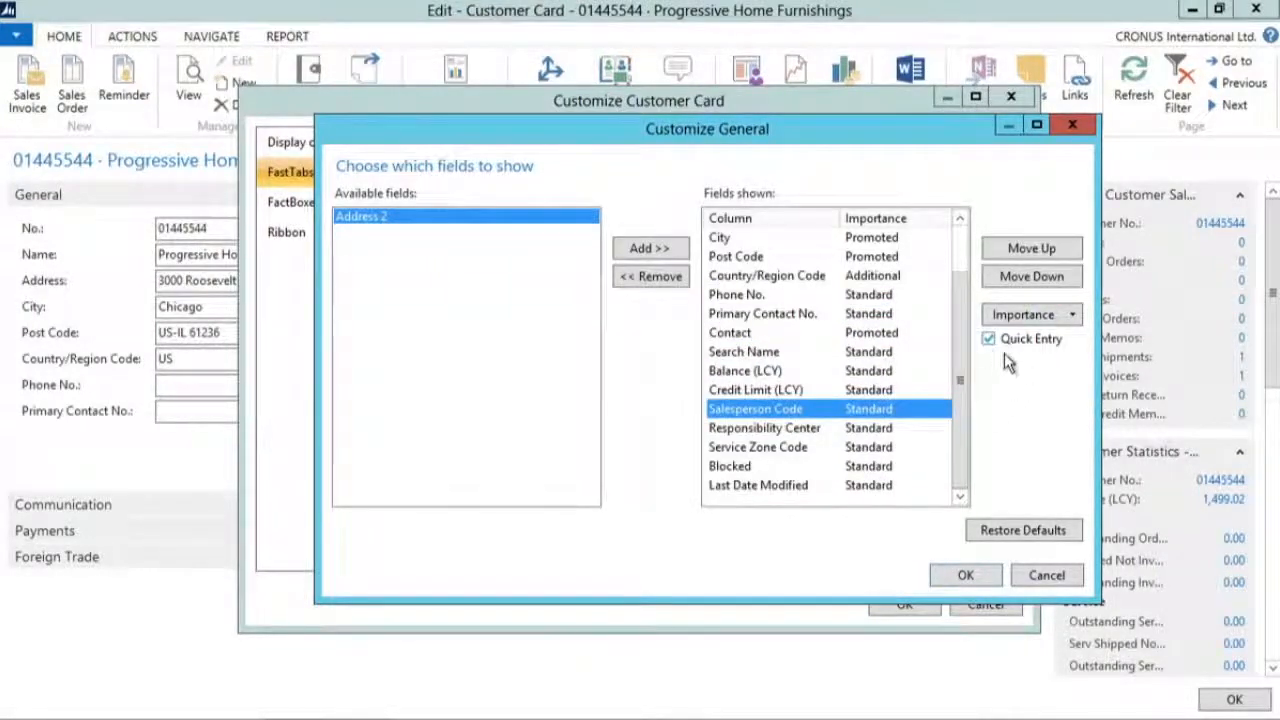
click(1038, 569)
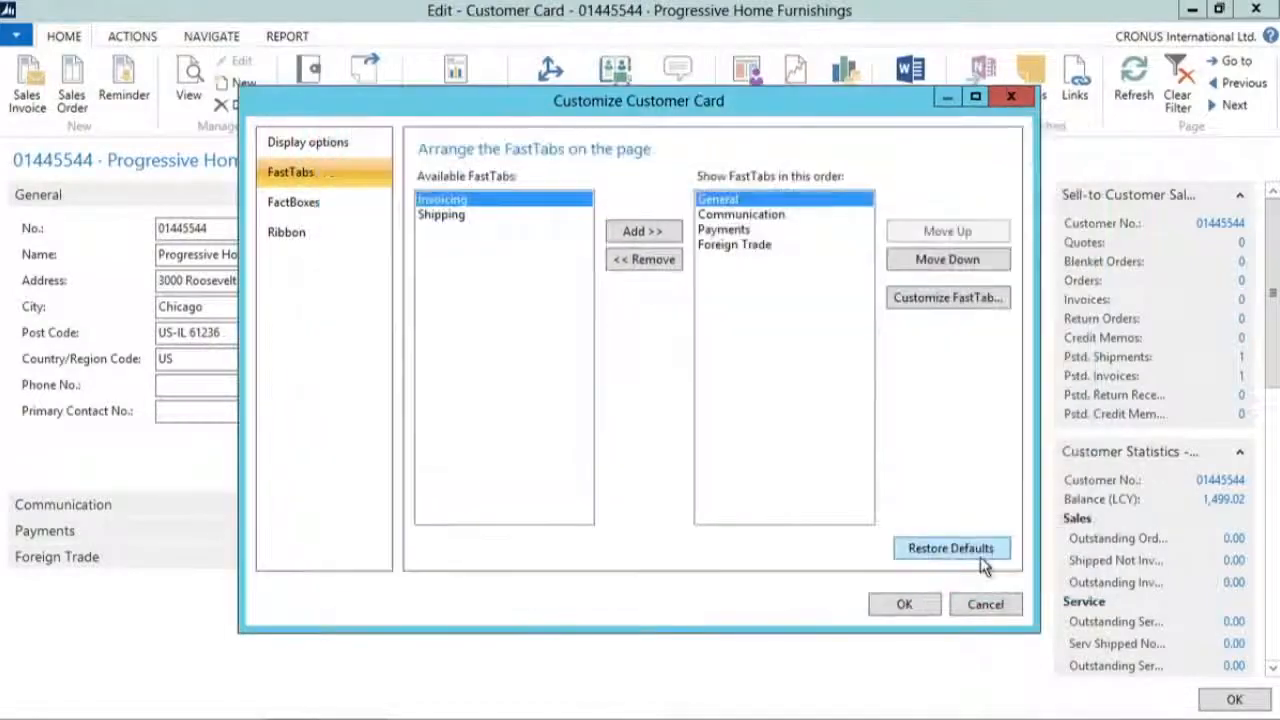
click(905, 605)
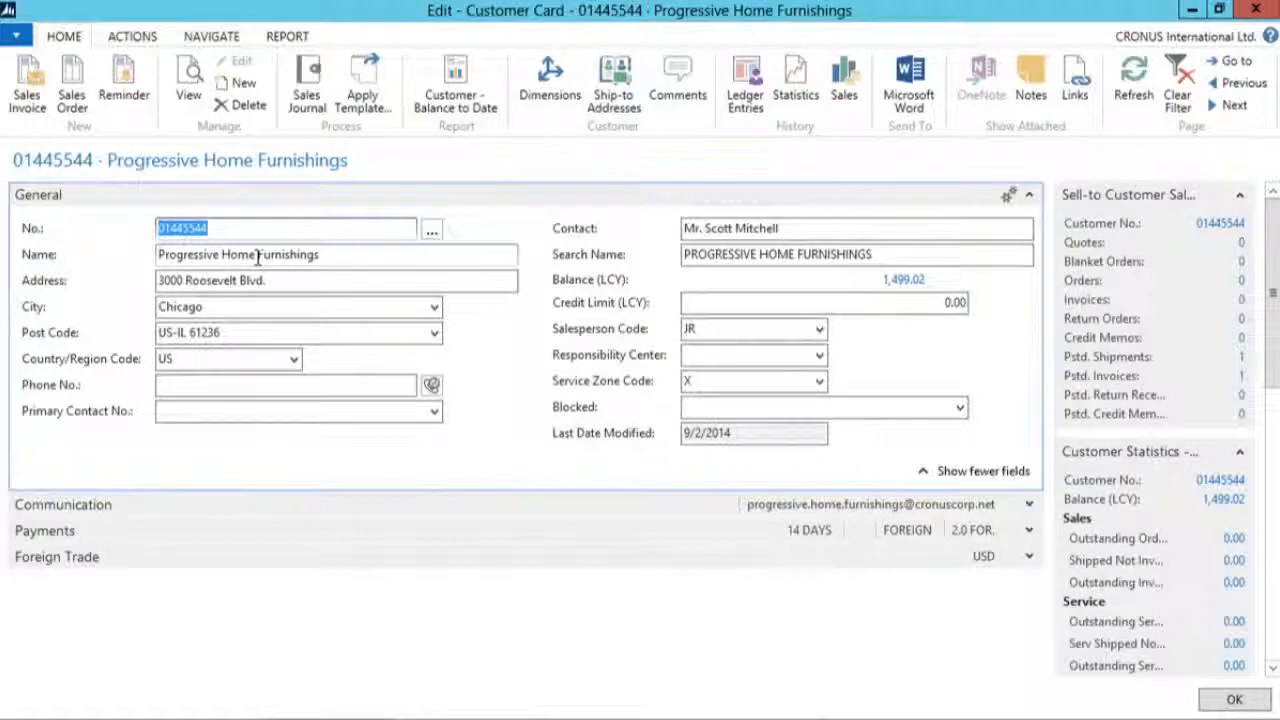
Step: Step through the General FastTab's fields in entry order, starting from No., to examine the cursor's path
key(Tab)
key(Tab)
key(Tab)
key(Tab)
key(Tab)
key(Tab)
key(Tab)
key(Tab)
key(Tab)
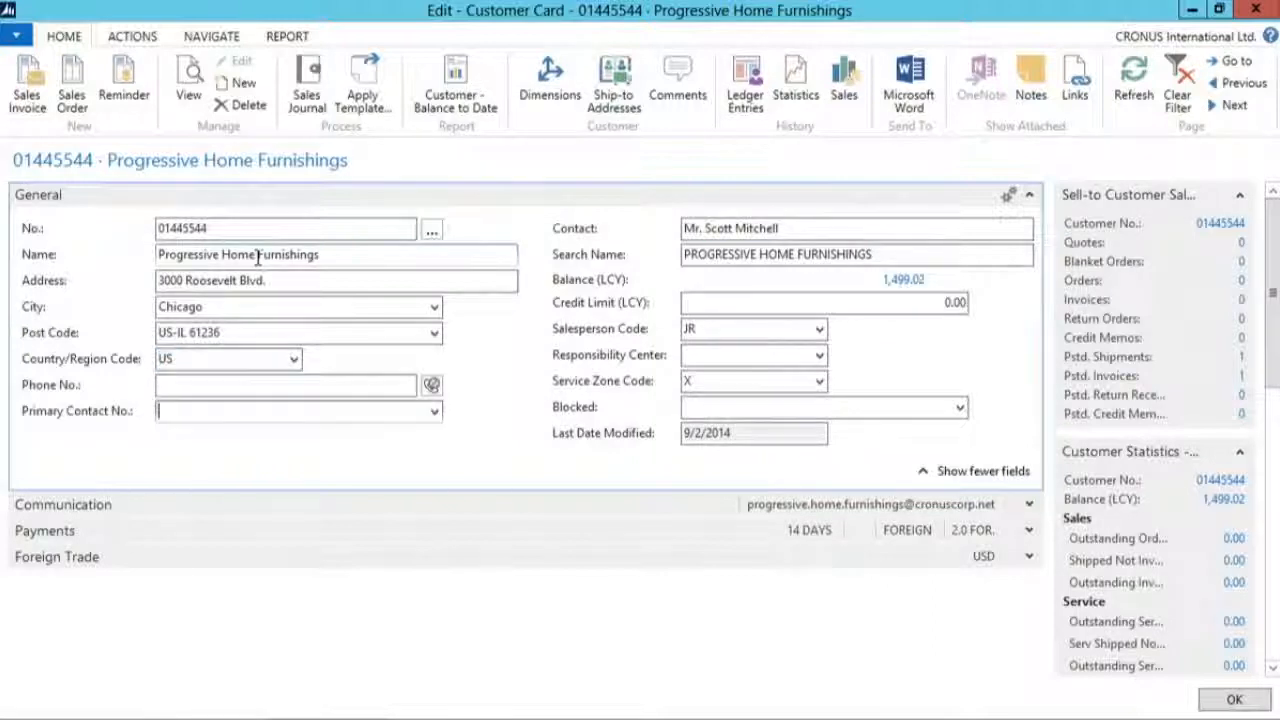
key(Tab)
key(Tab)
key(Tab)
key(Tab)
key(Tab)
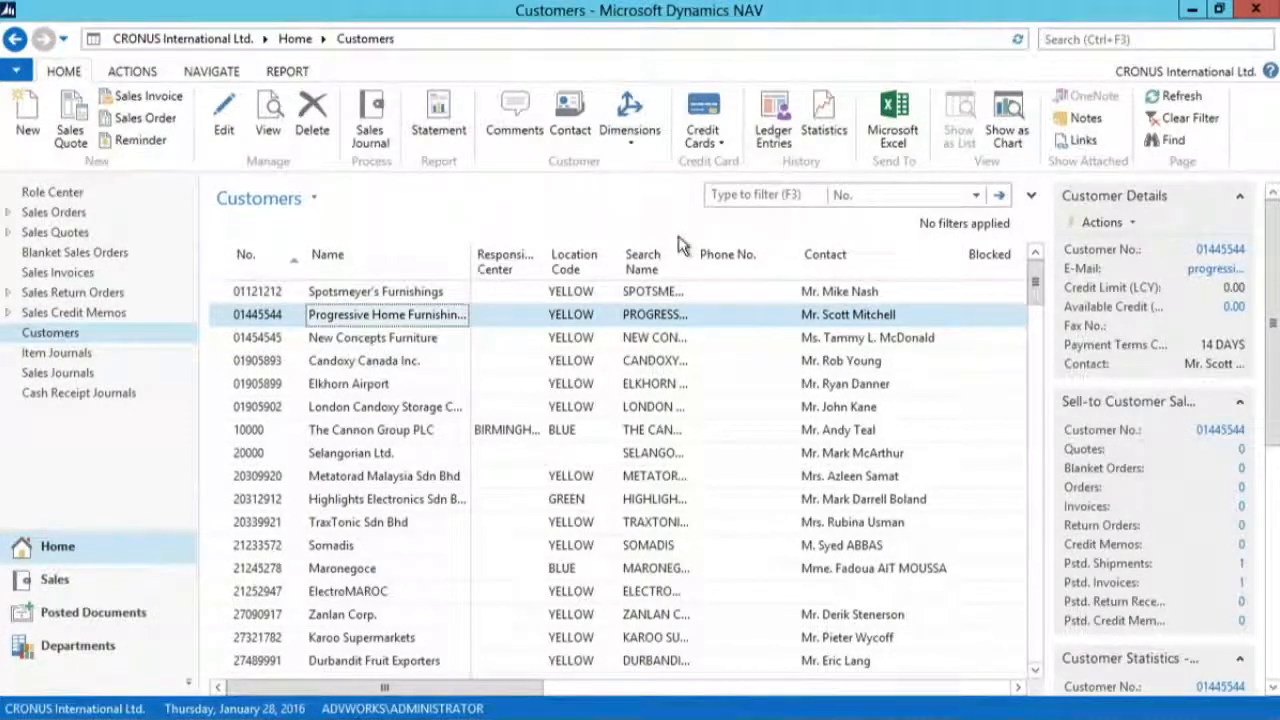
Step: Show the Customers list as a chart and choose Payments (LCY) as its measure
click(1005, 135)
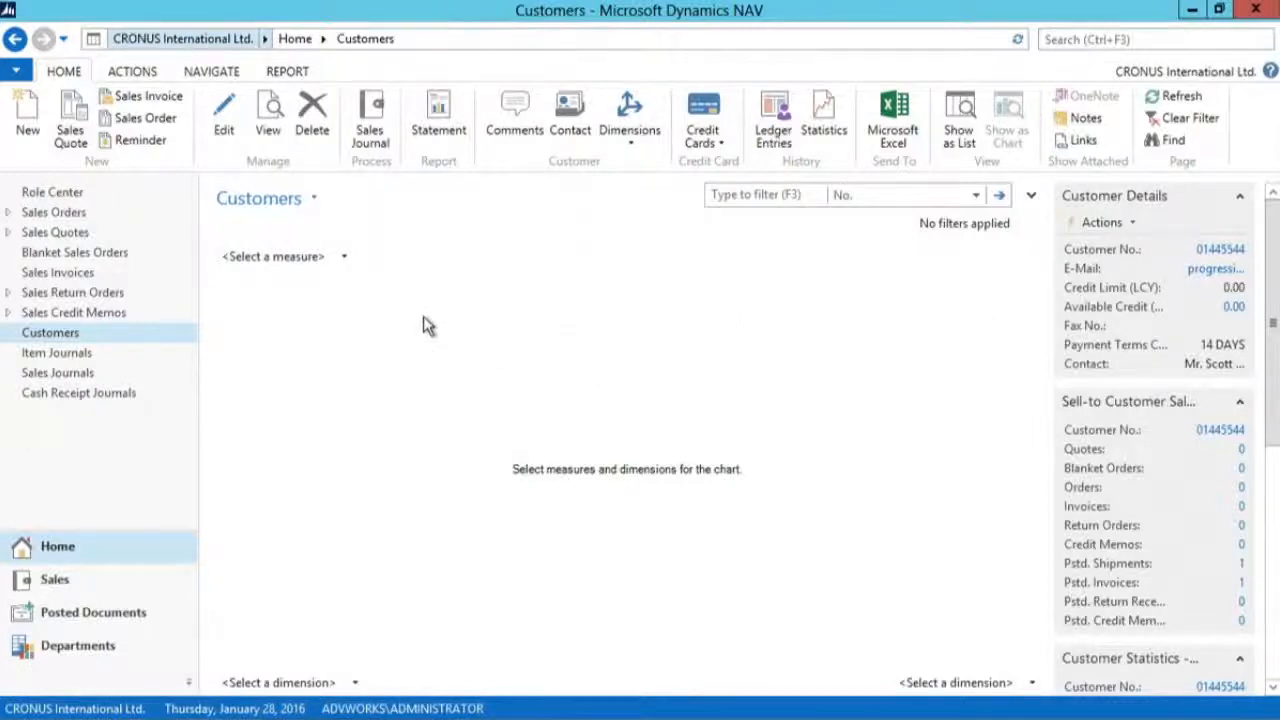
click(345, 260)
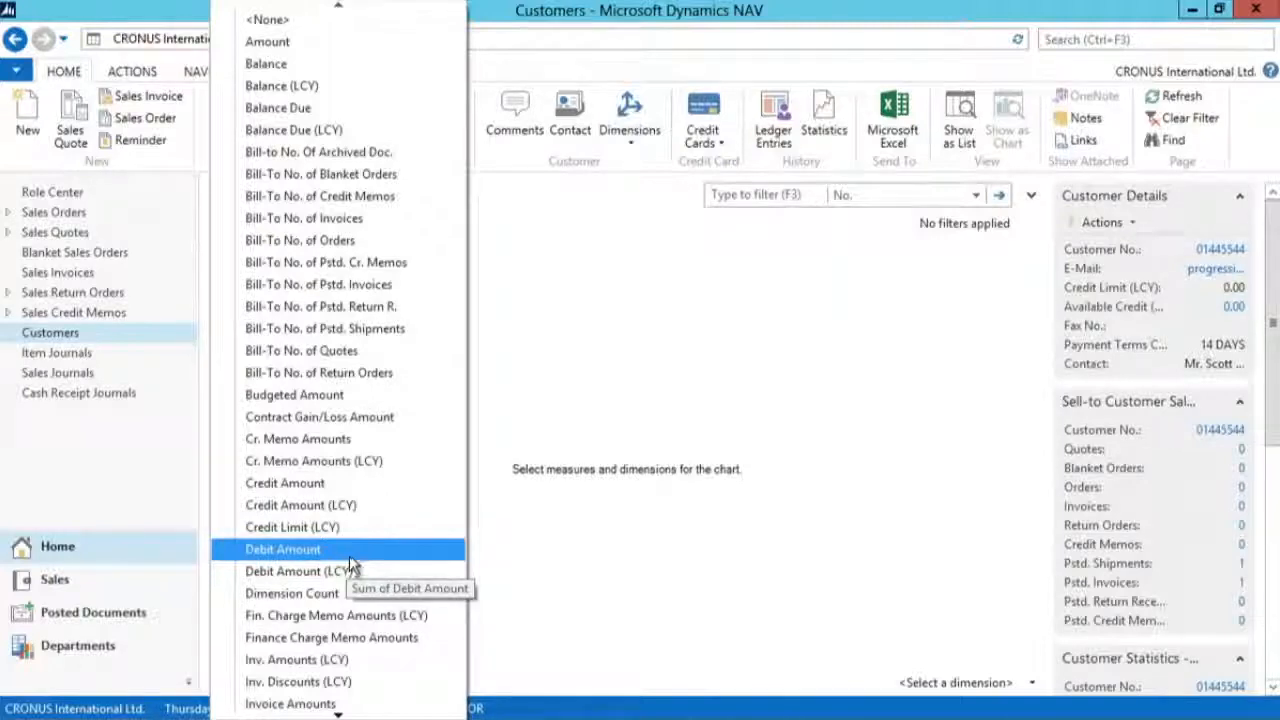
scroll(350, 565, down, 9)
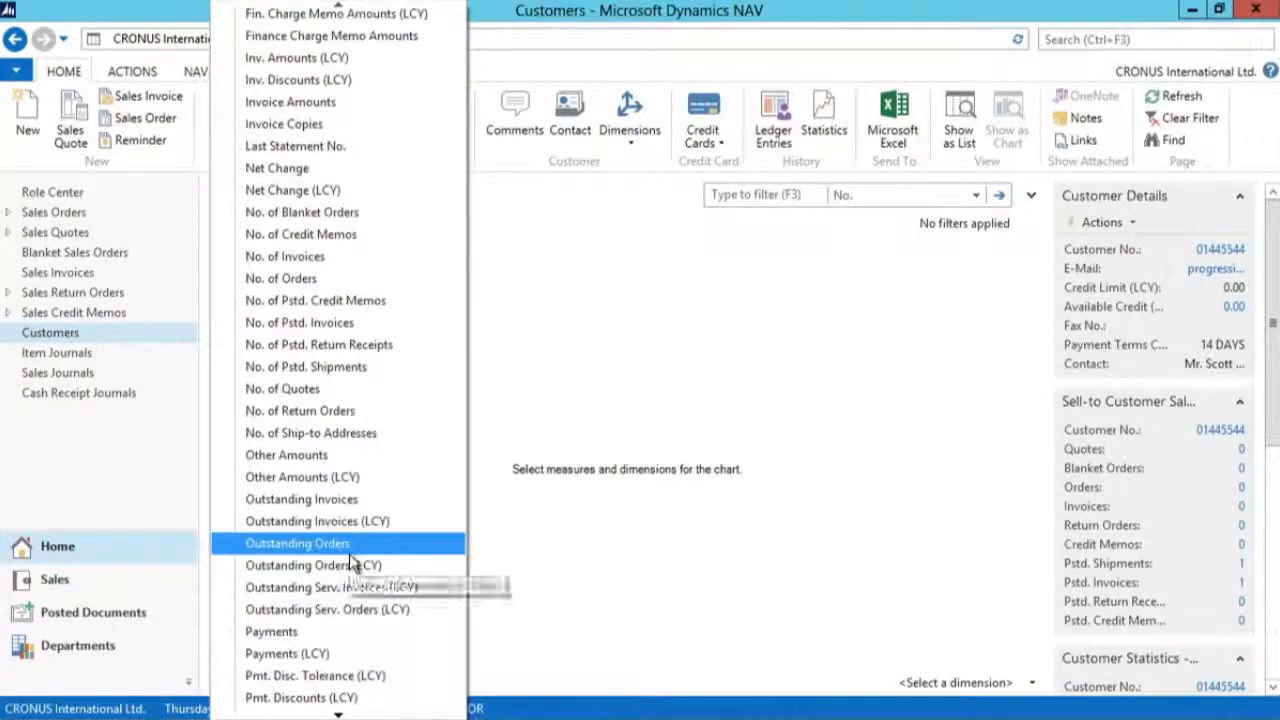
click(324, 655)
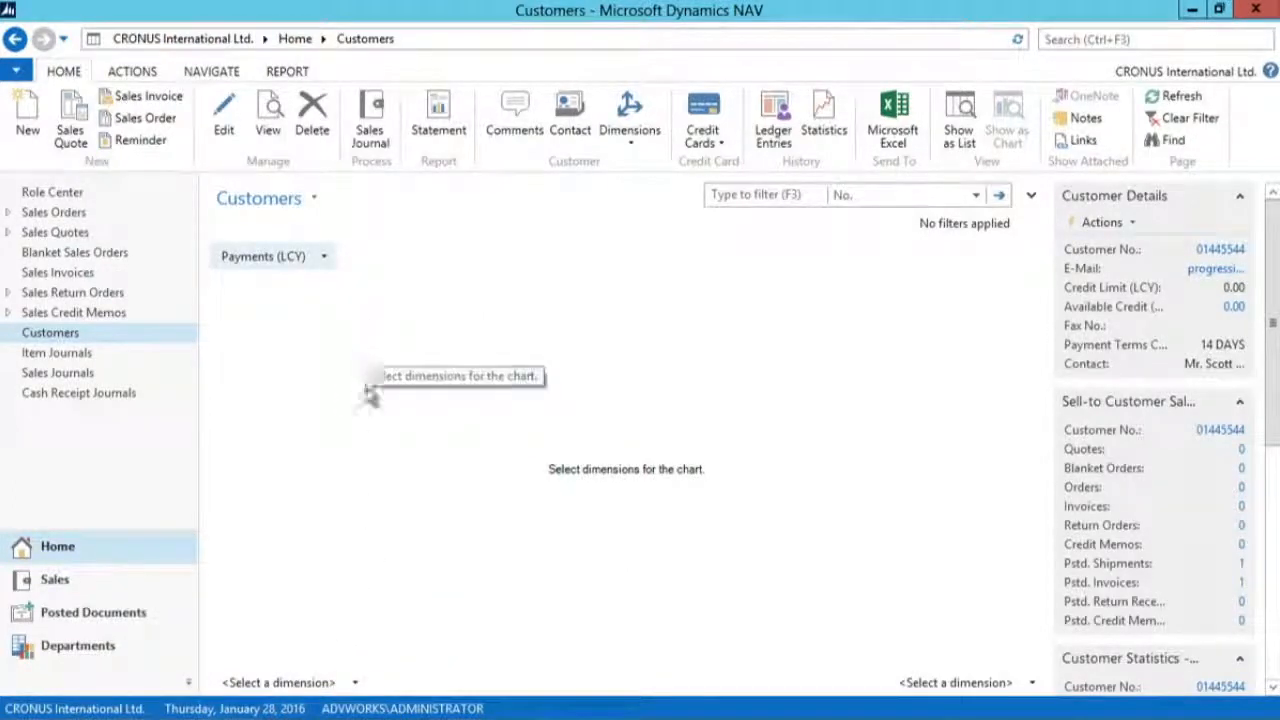
Step: Set the Customers chart's dimensions to City and Country/Region Code, and rotate the 3D chart
click(355, 682)
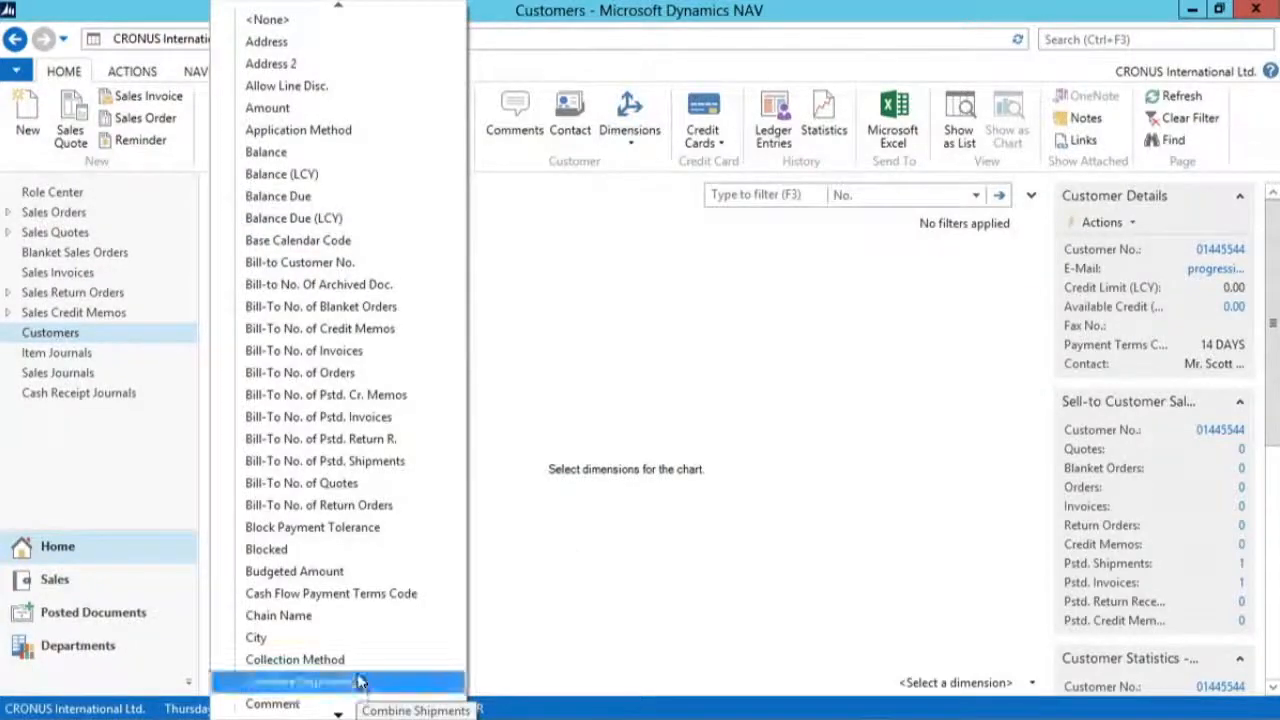
click(358, 637)
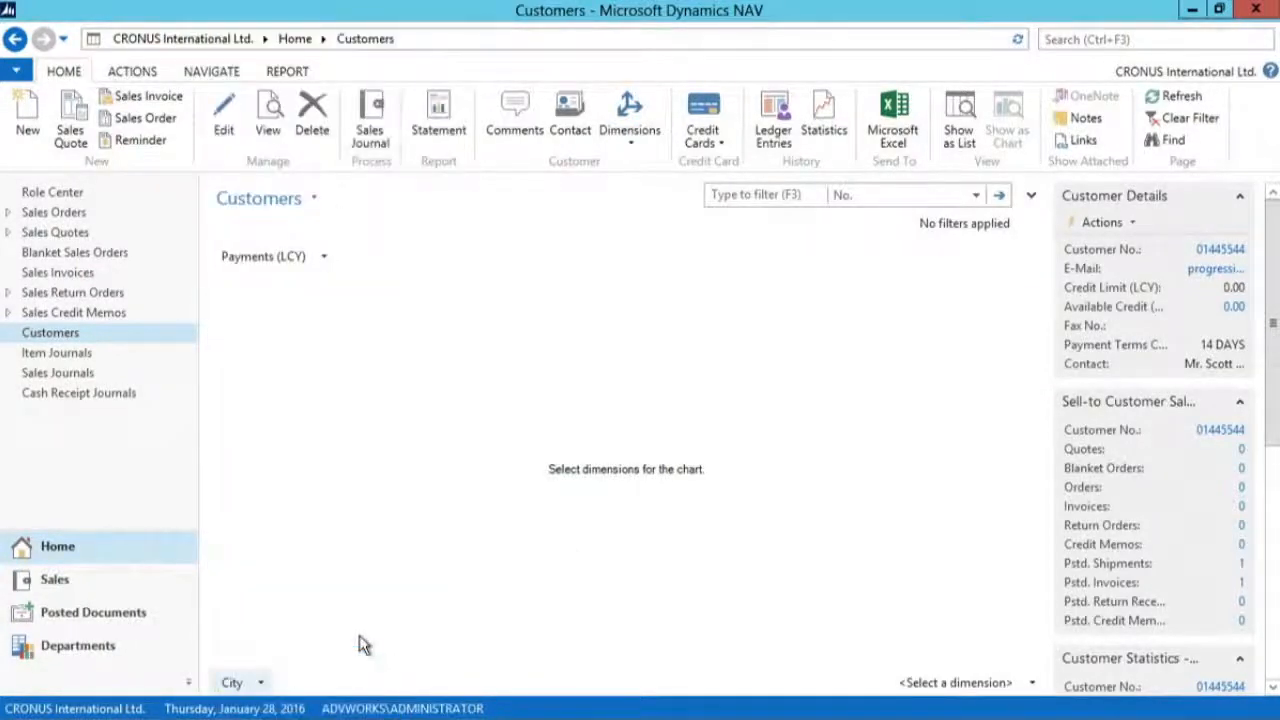
click(1027, 685)
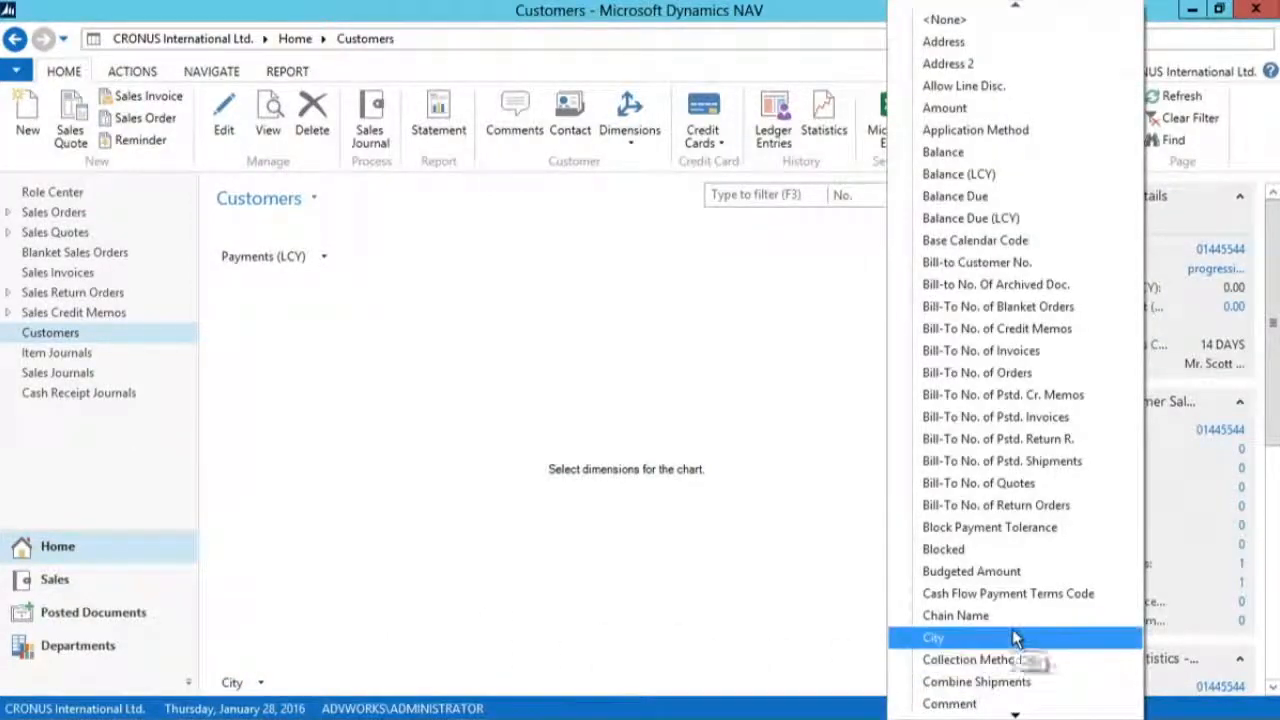
scroll(1015, 638, down, 4)
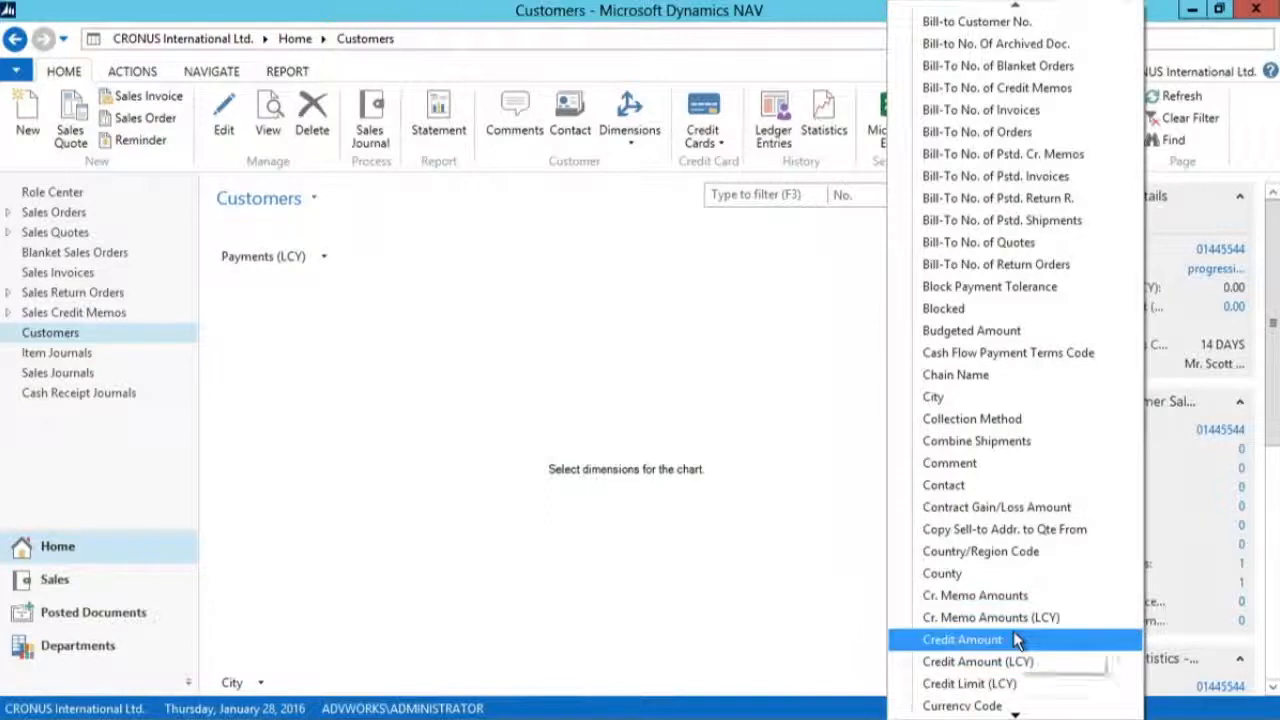
click(1015, 560)
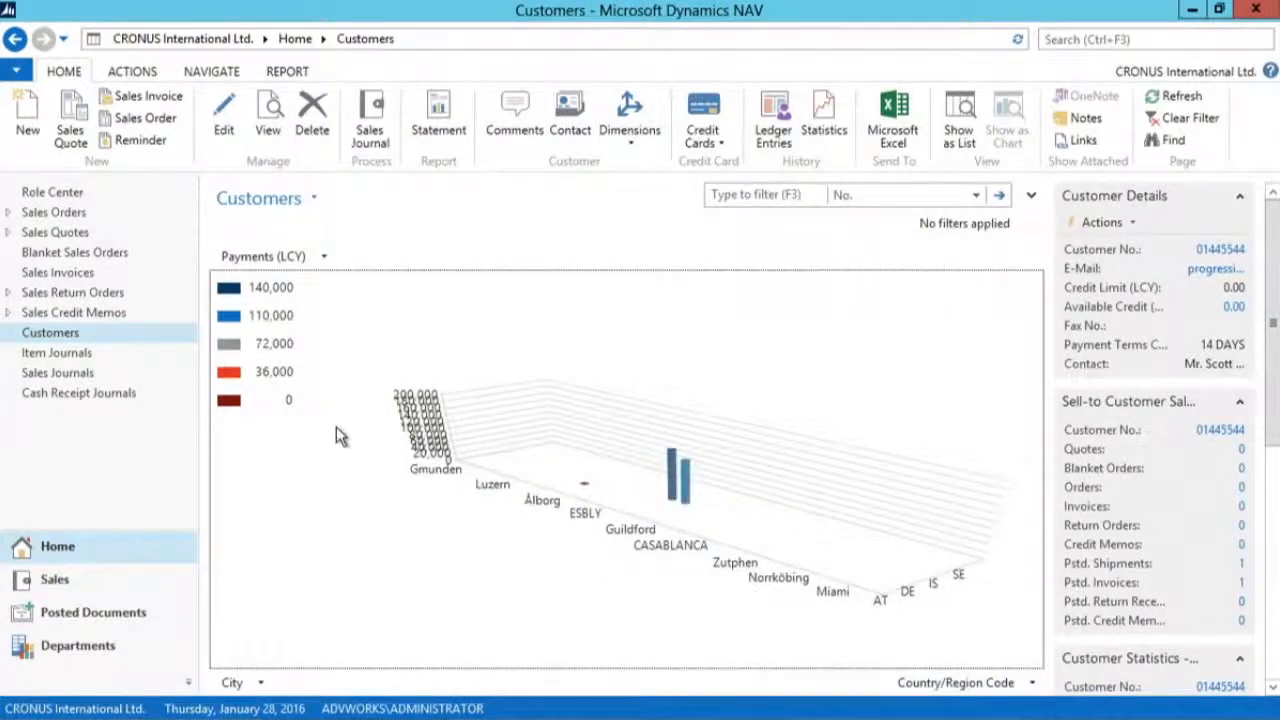
drag(778, 525, 556, 591)
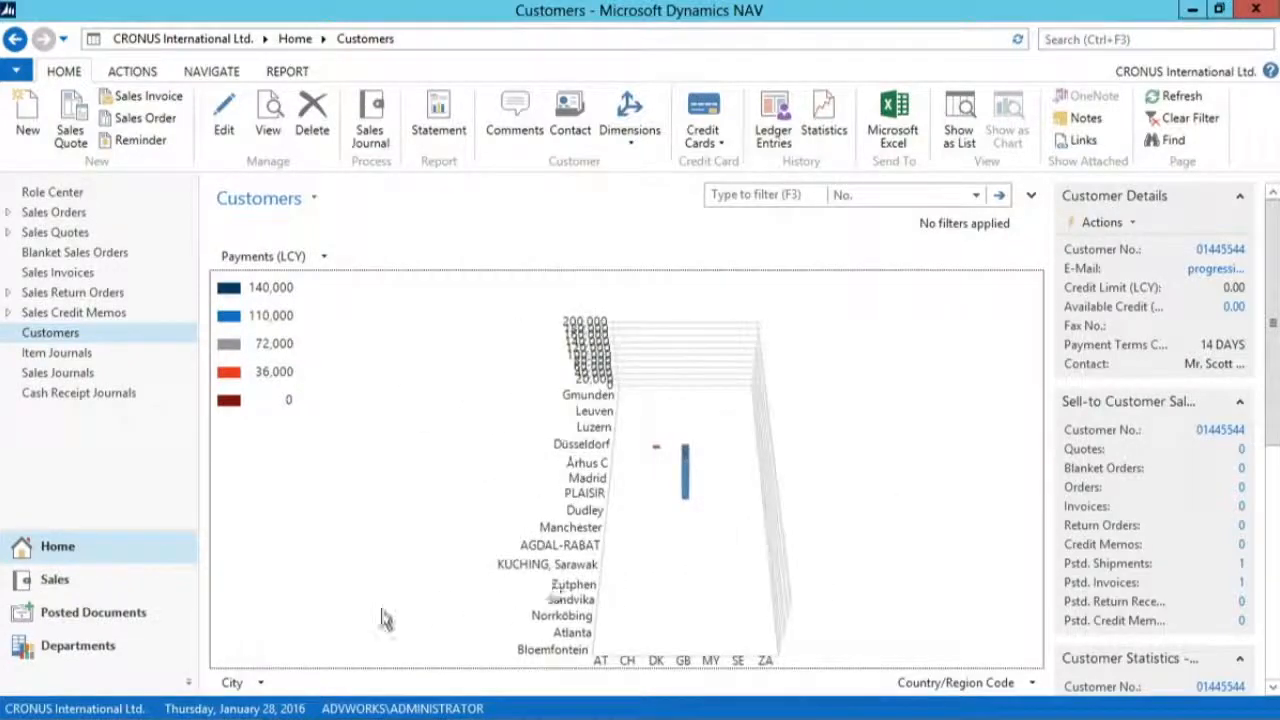
Step: Clear the City dimension from the Customers chart, leaving Country/Region Code as the only dimension
click(256, 683)
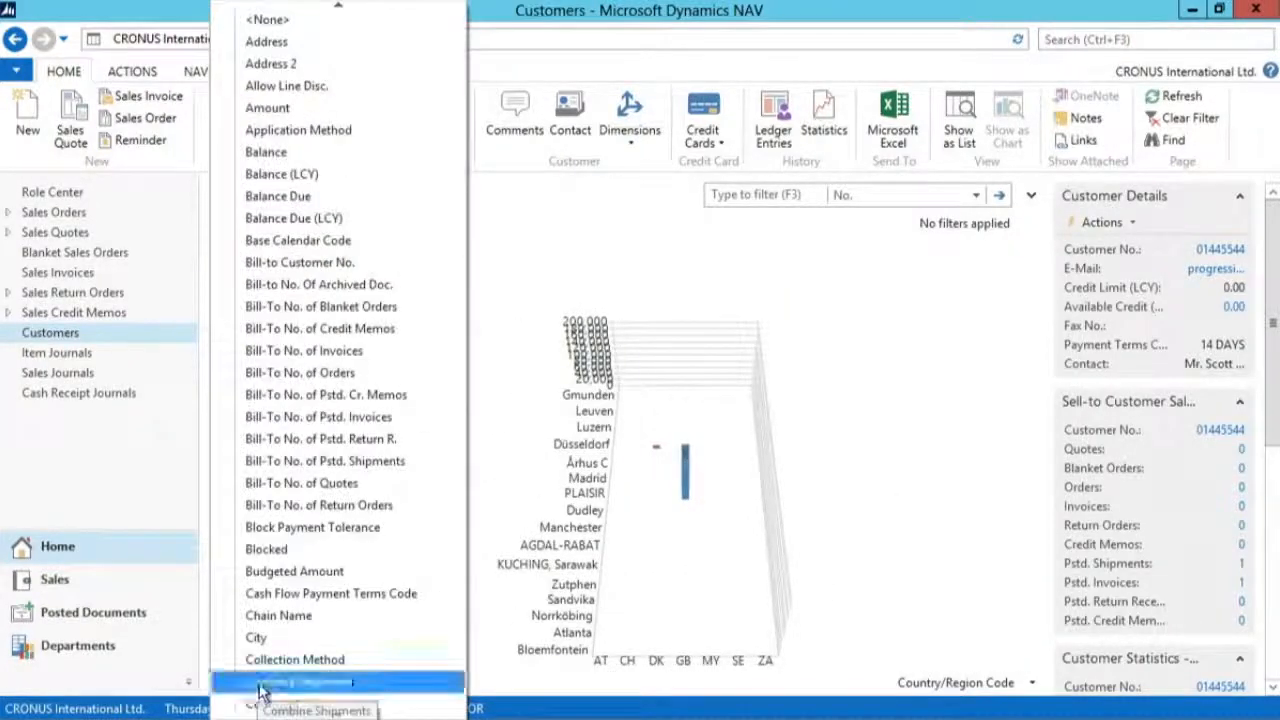
click(292, 19)
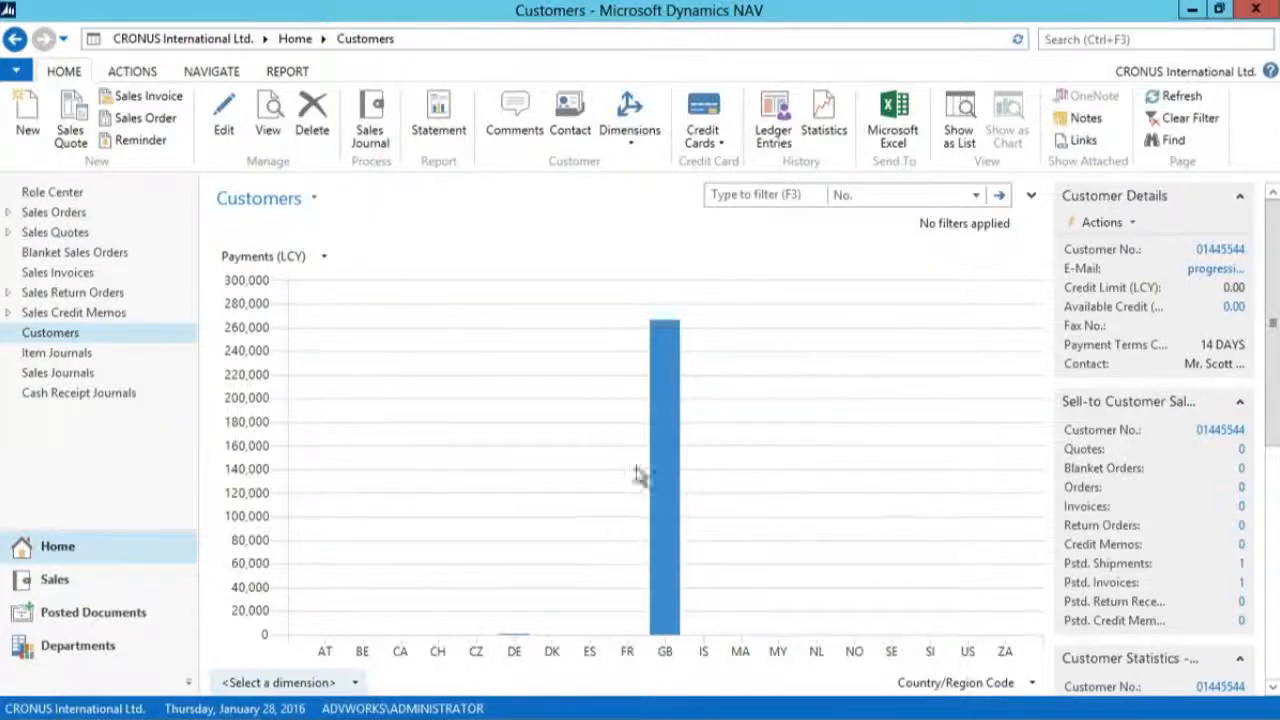
mouse_move(665, 425)
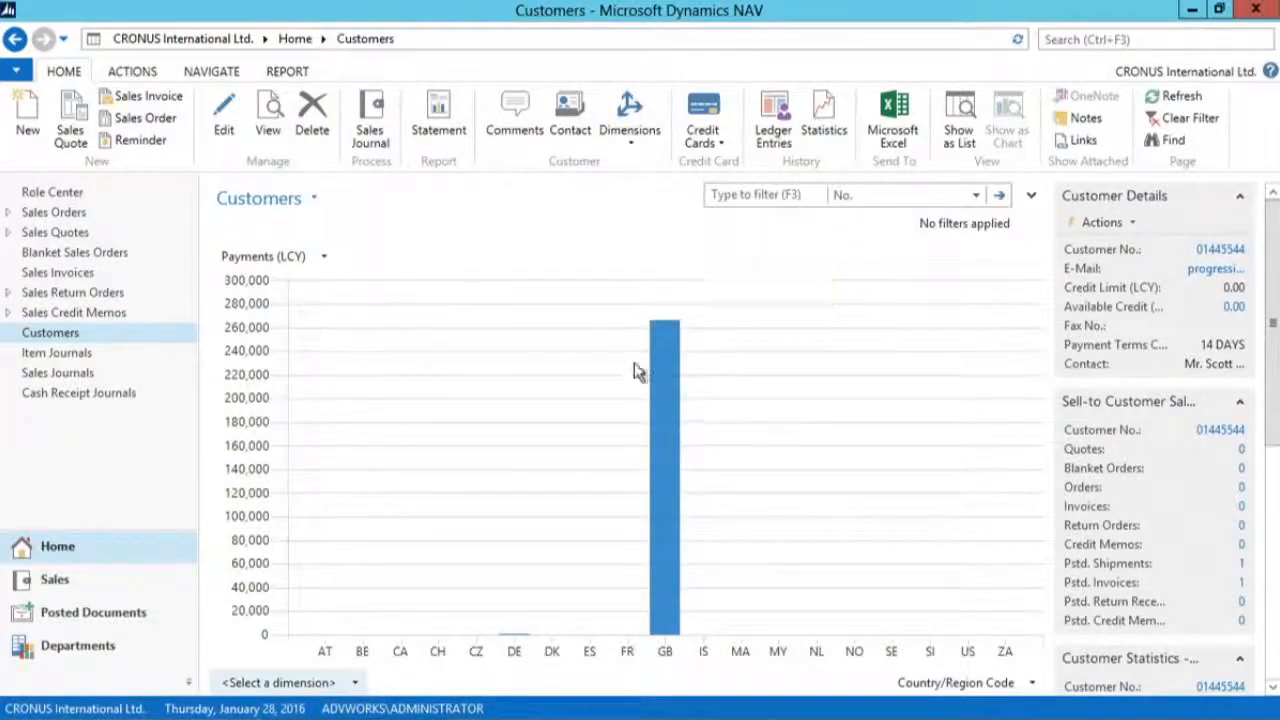
Step: Zoom in on the chart's countries around GB, shift the range to GB through NL, and open the chart's customization
drag(584, 312, 686, 408)
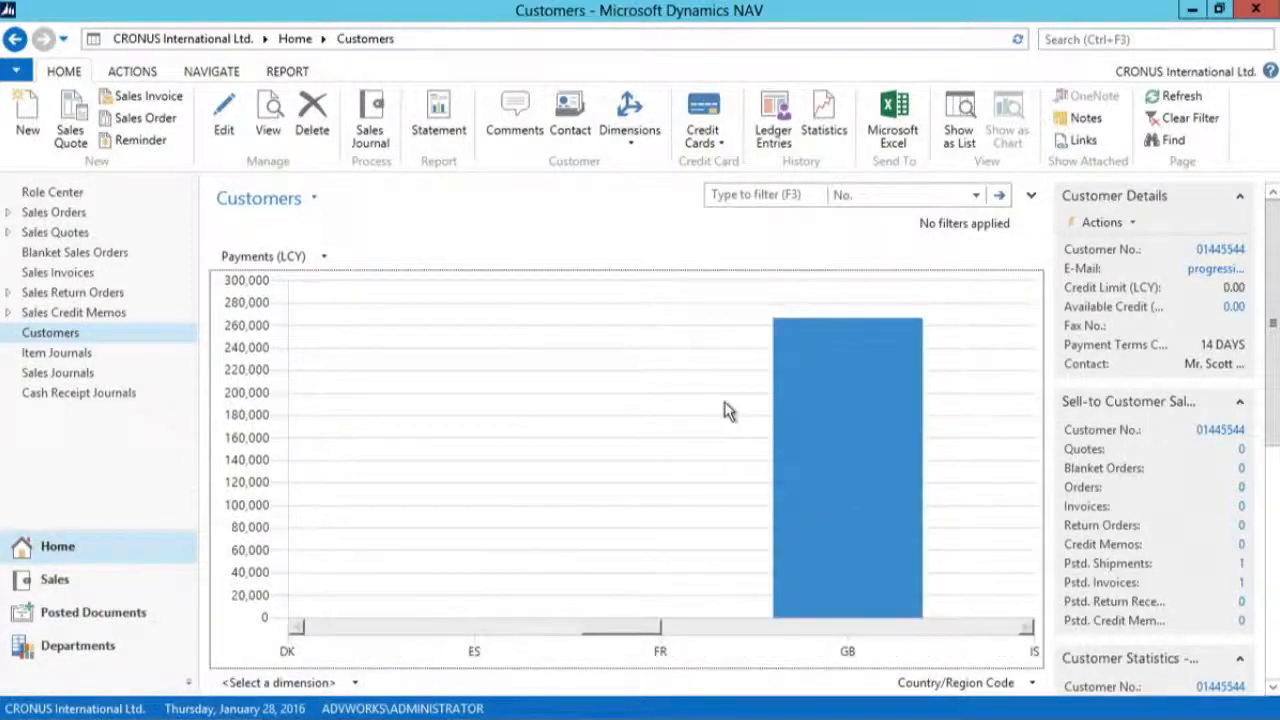
drag(651, 631, 737, 634)
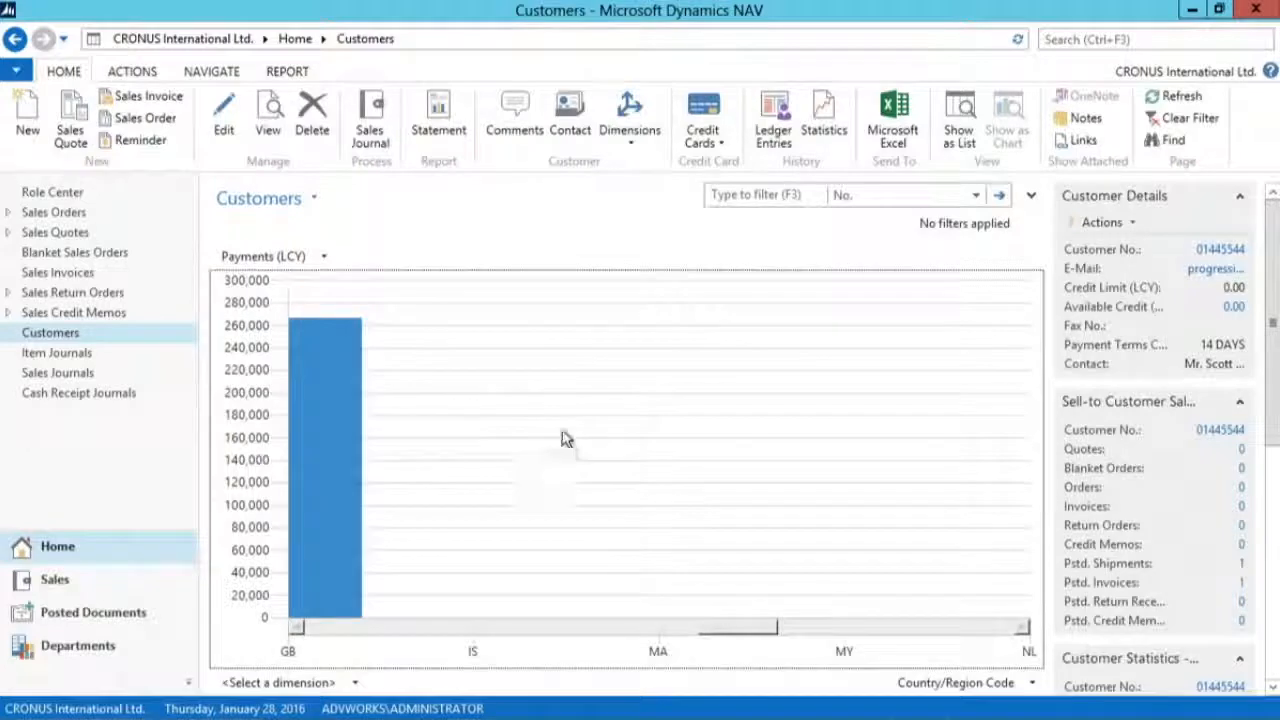
right_click(515, 312)
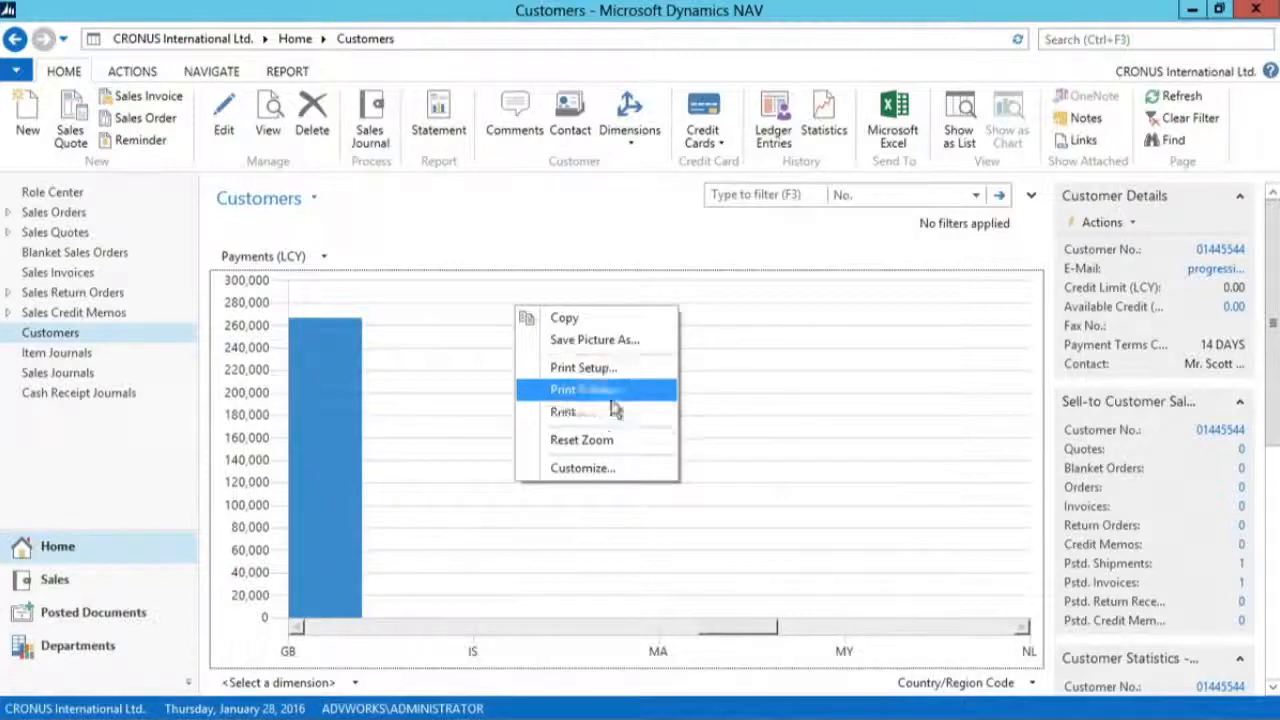
click(583, 468)
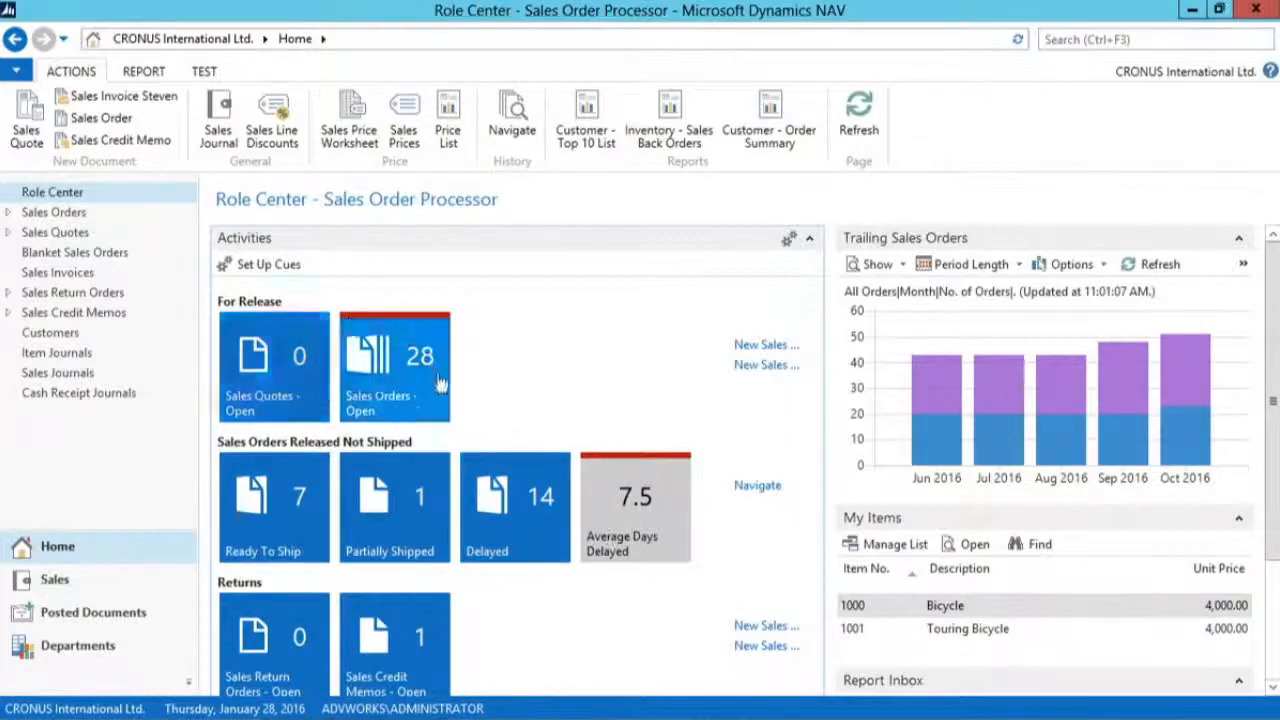
Step: Customize the Role Center's Activities part by moving the Sales Quotes - Open cue below Sales Orders - Open
click(16, 70)
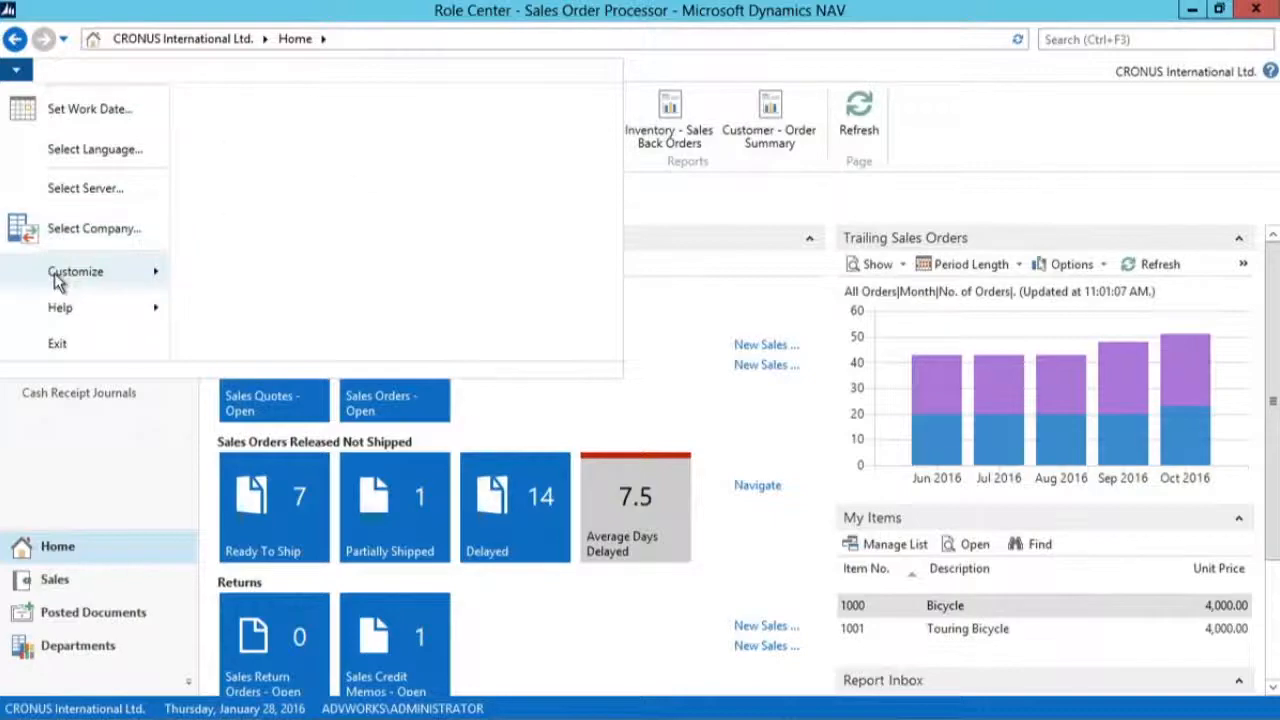
mouse_move(62, 276)
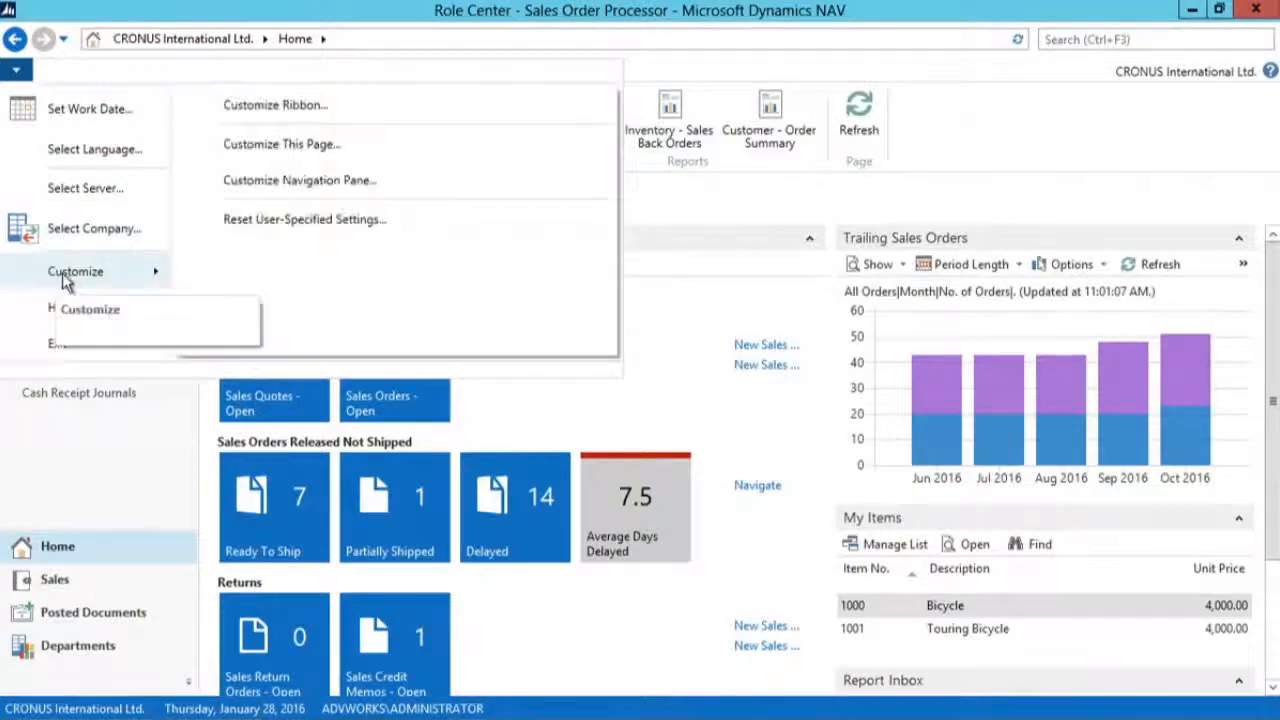
click(423, 150)
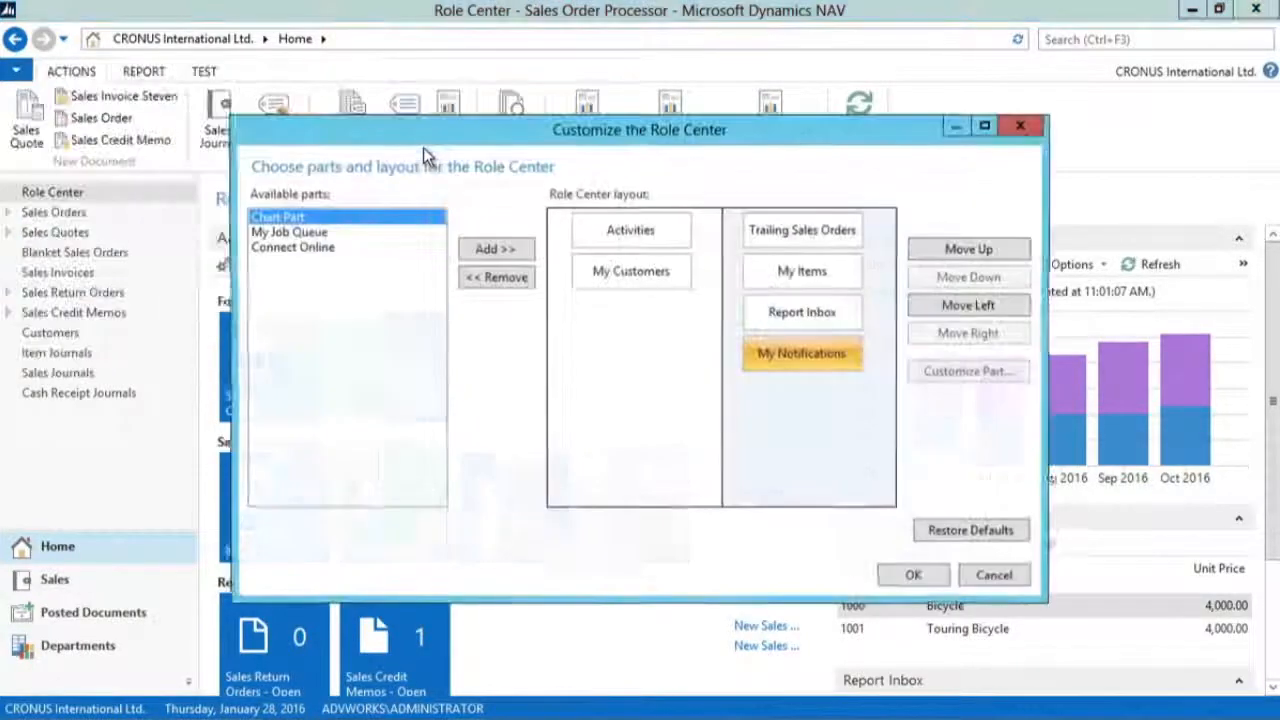
click(628, 240)
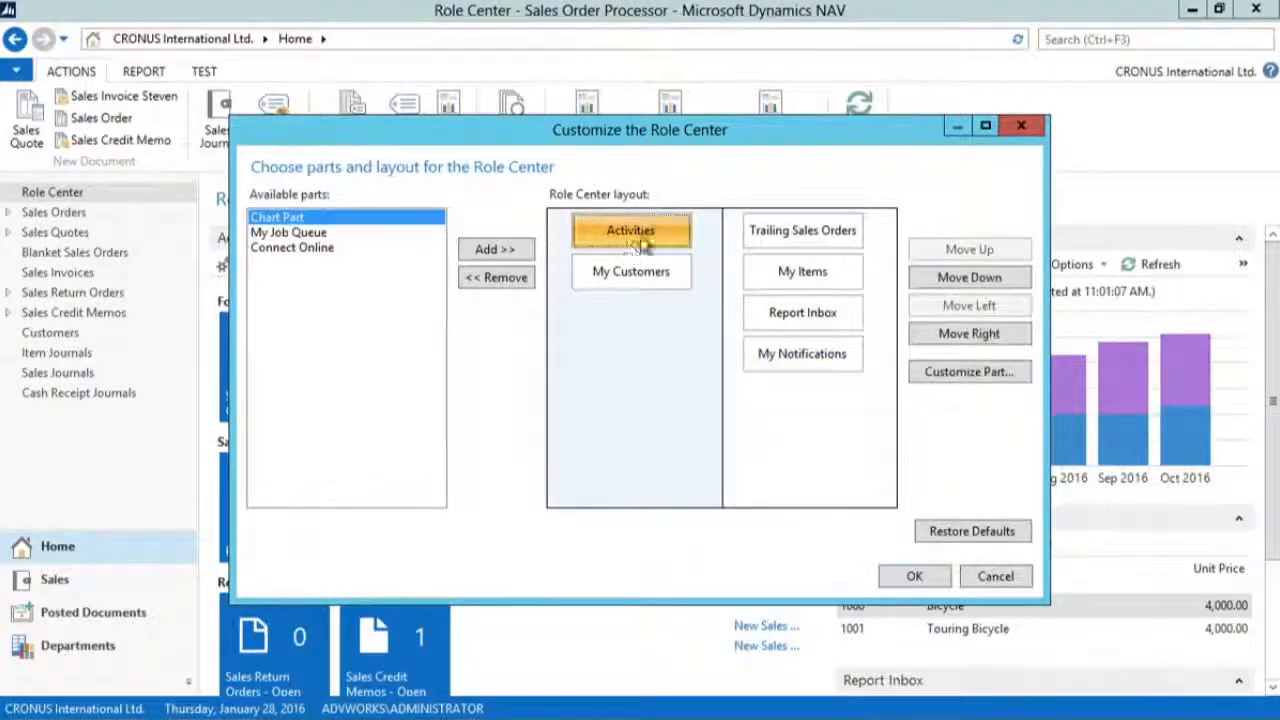
click(963, 377)
drag(963, 377, 1084, 374)
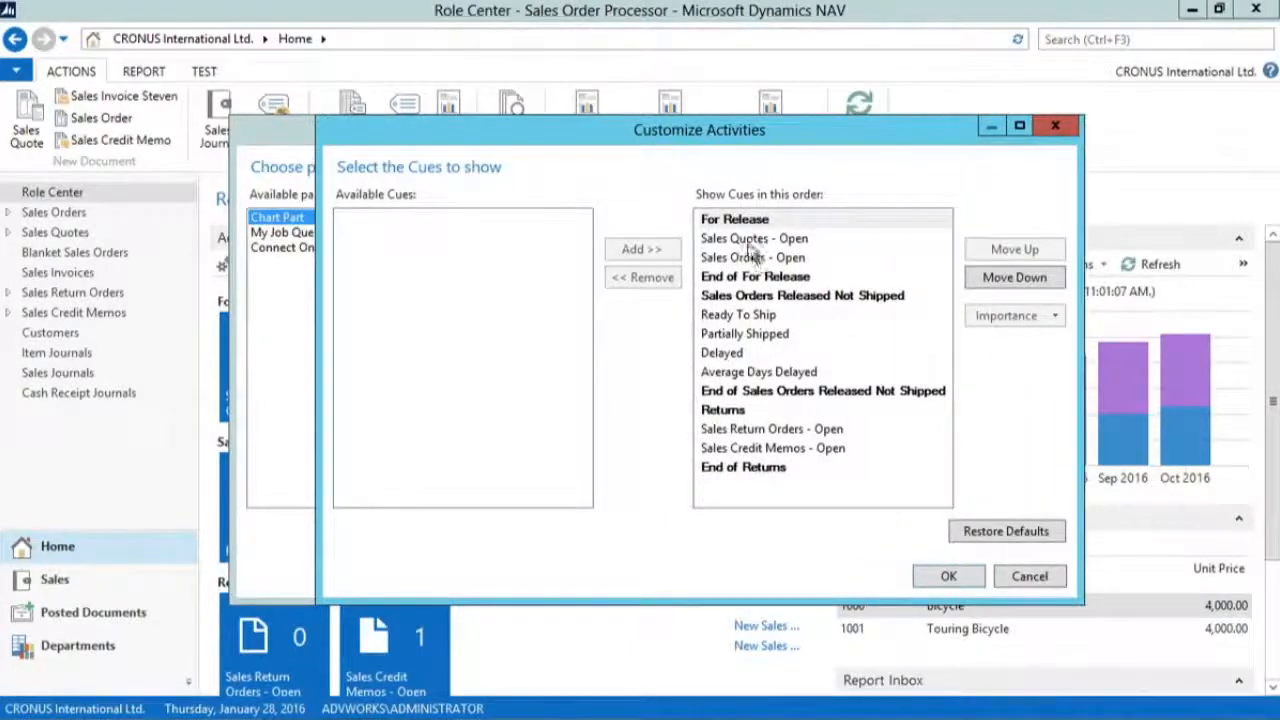
click(752, 242)
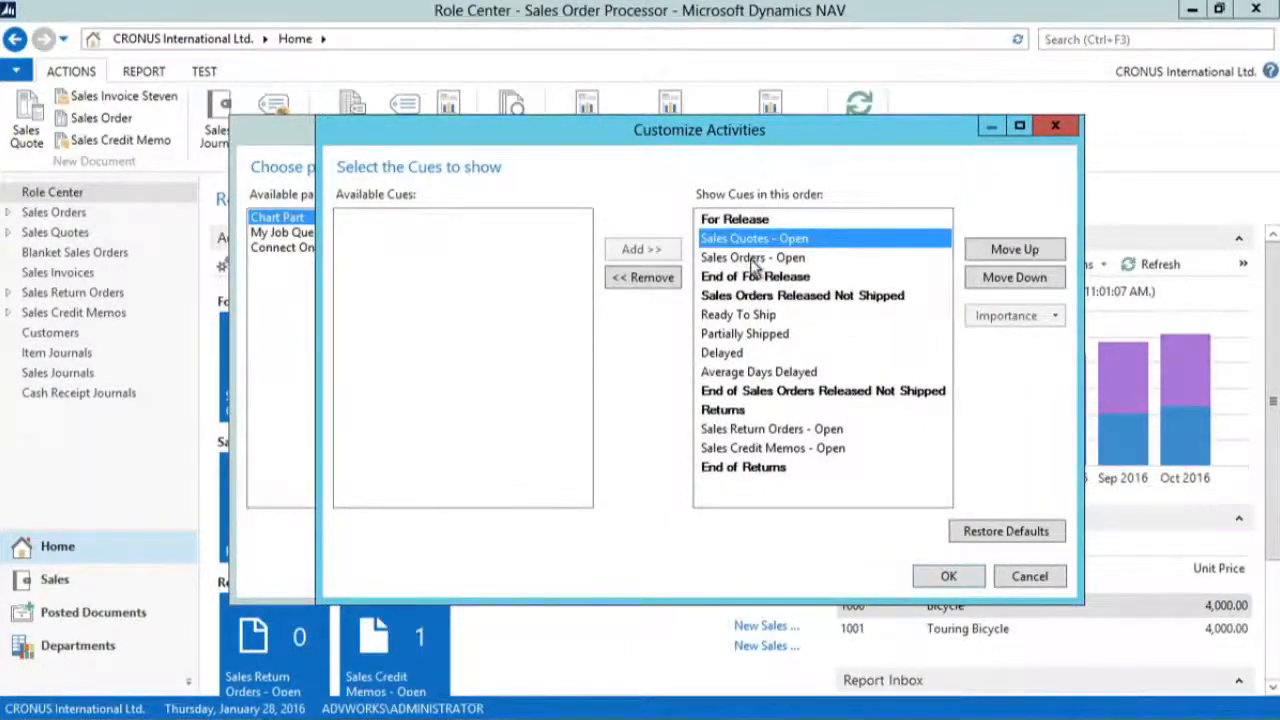
click(1018, 277)
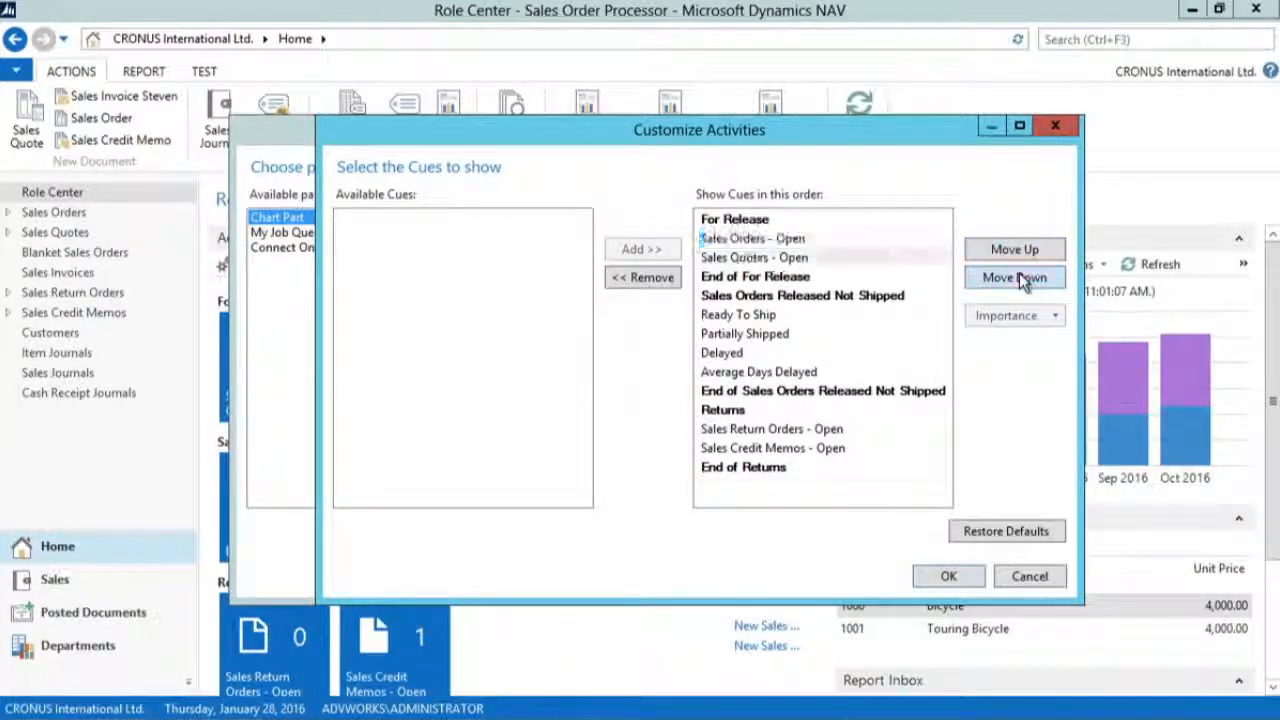
Step: Remove the Delayed cue from the Activities part and apply the Role Center customization
click(740, 353)
click(643, 279)
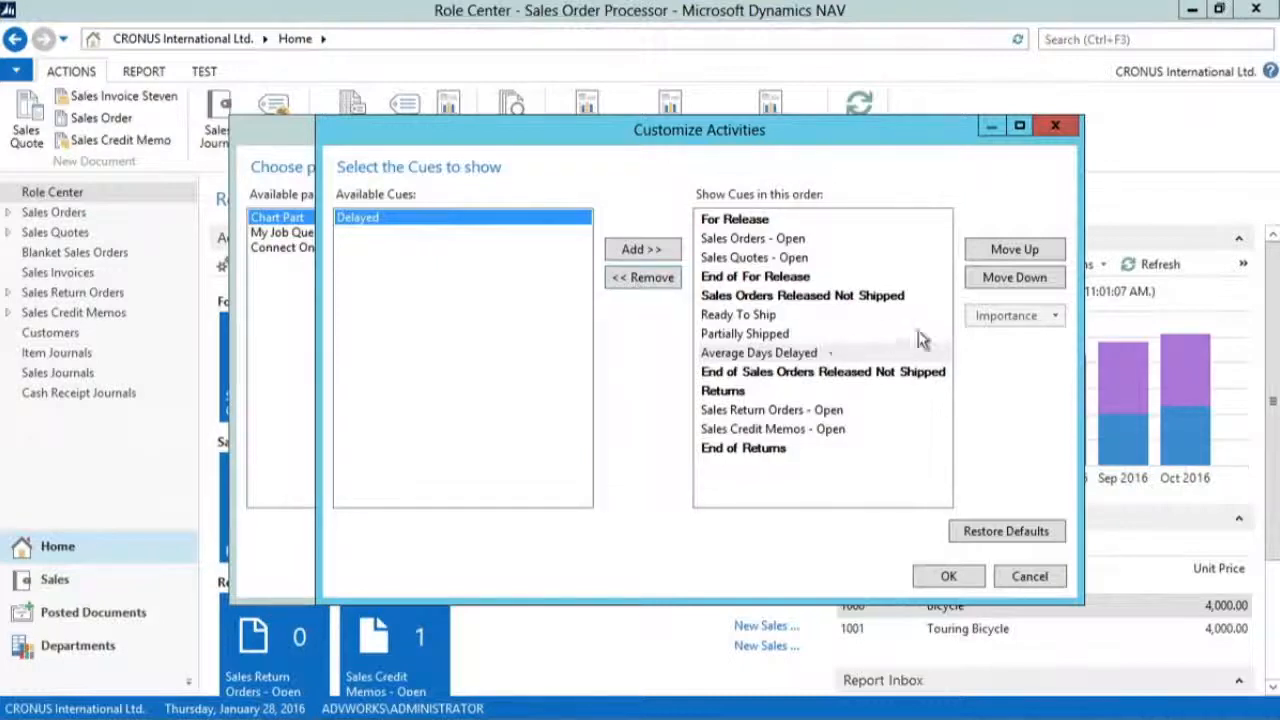
click(763, 316)
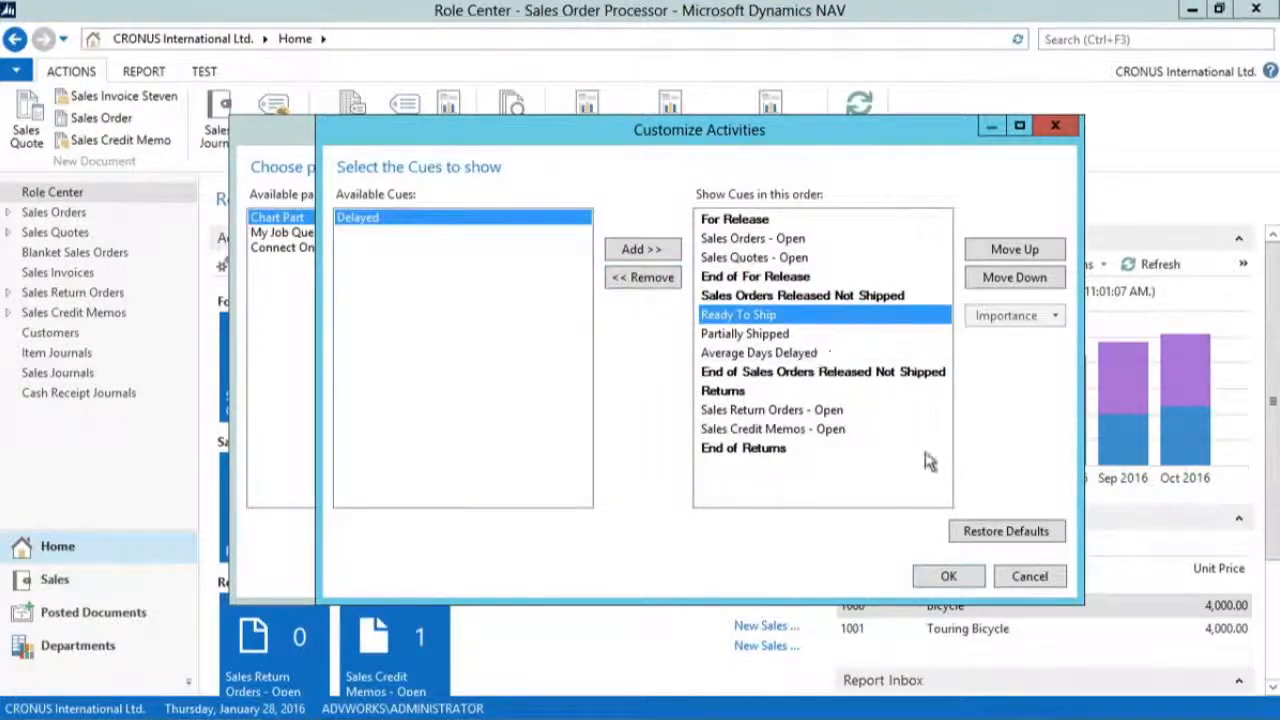
click(955, 575)
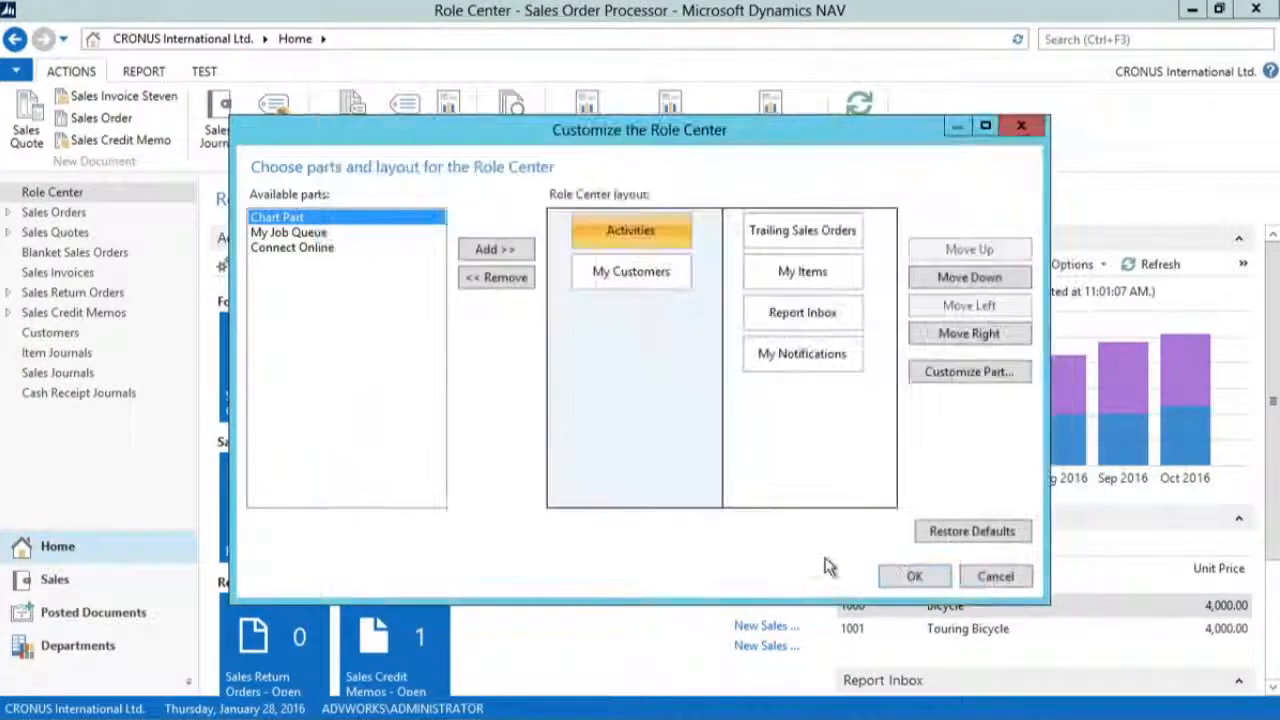
click(907, 576)
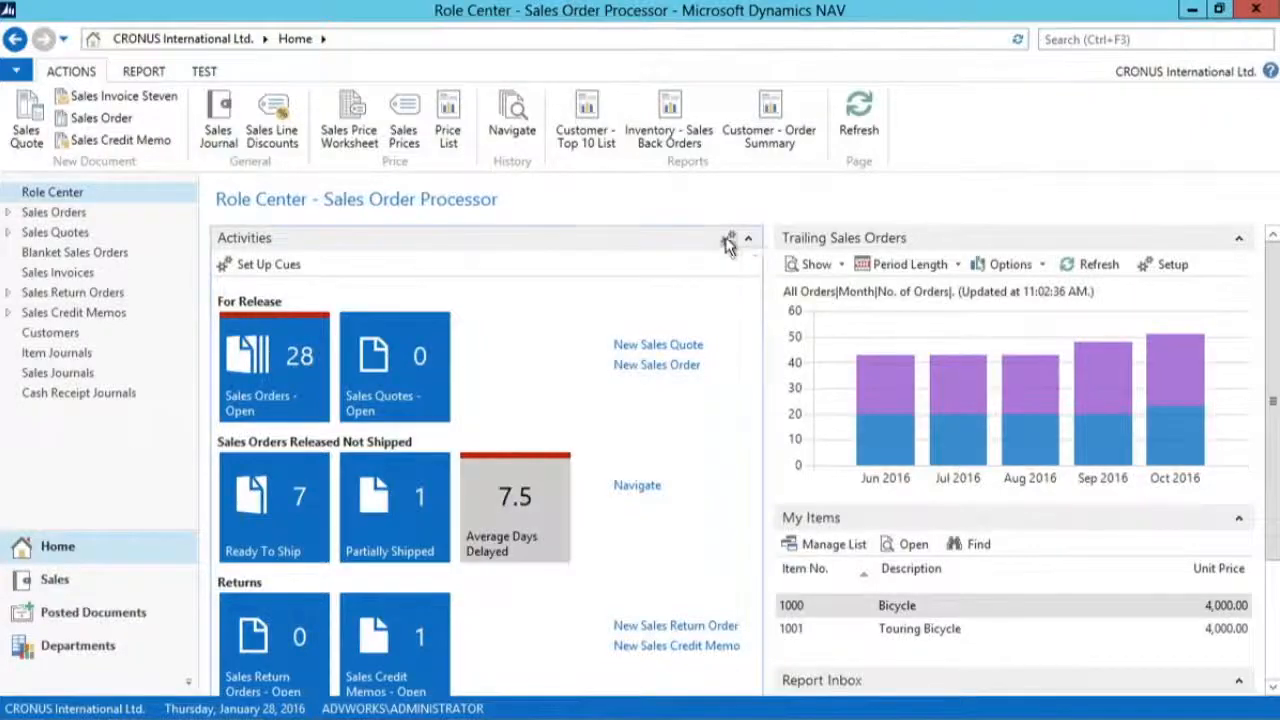
Step: Open the Activities part's Cue Setup, examine the range styles and thresholds including Delayed's Low Range Style options, and close it
click(727, 239)
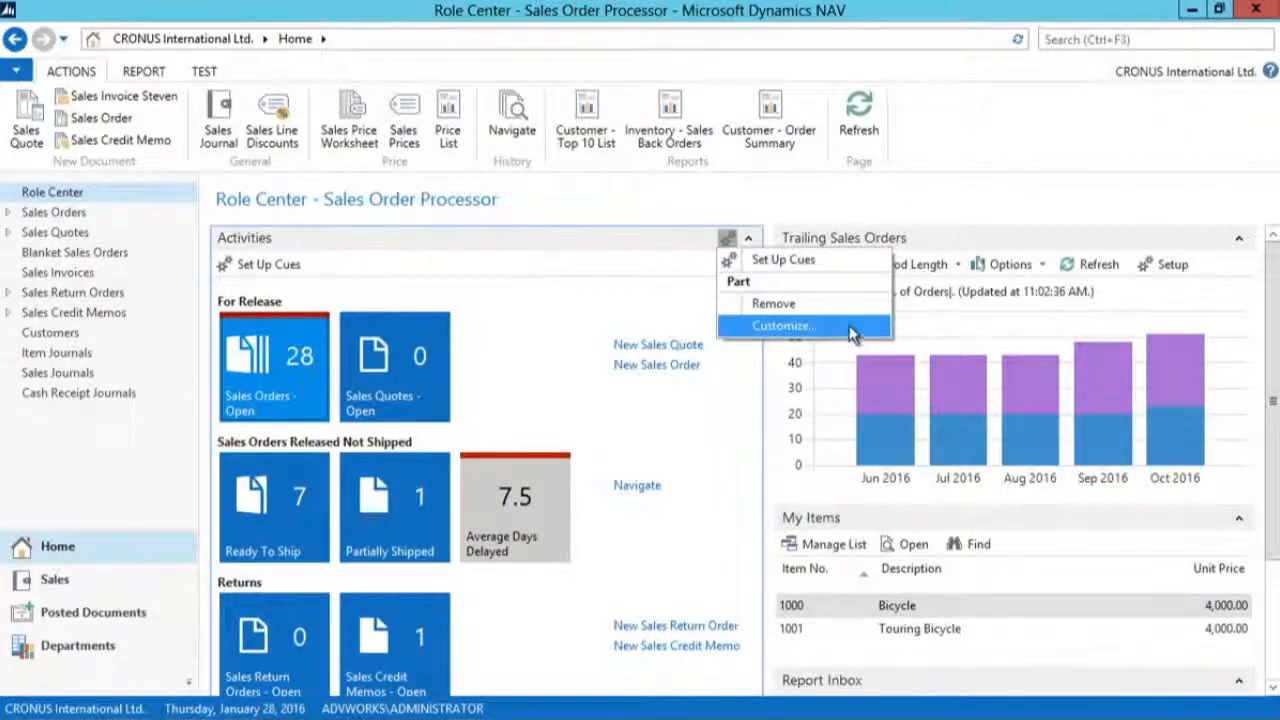
click(838, 259)
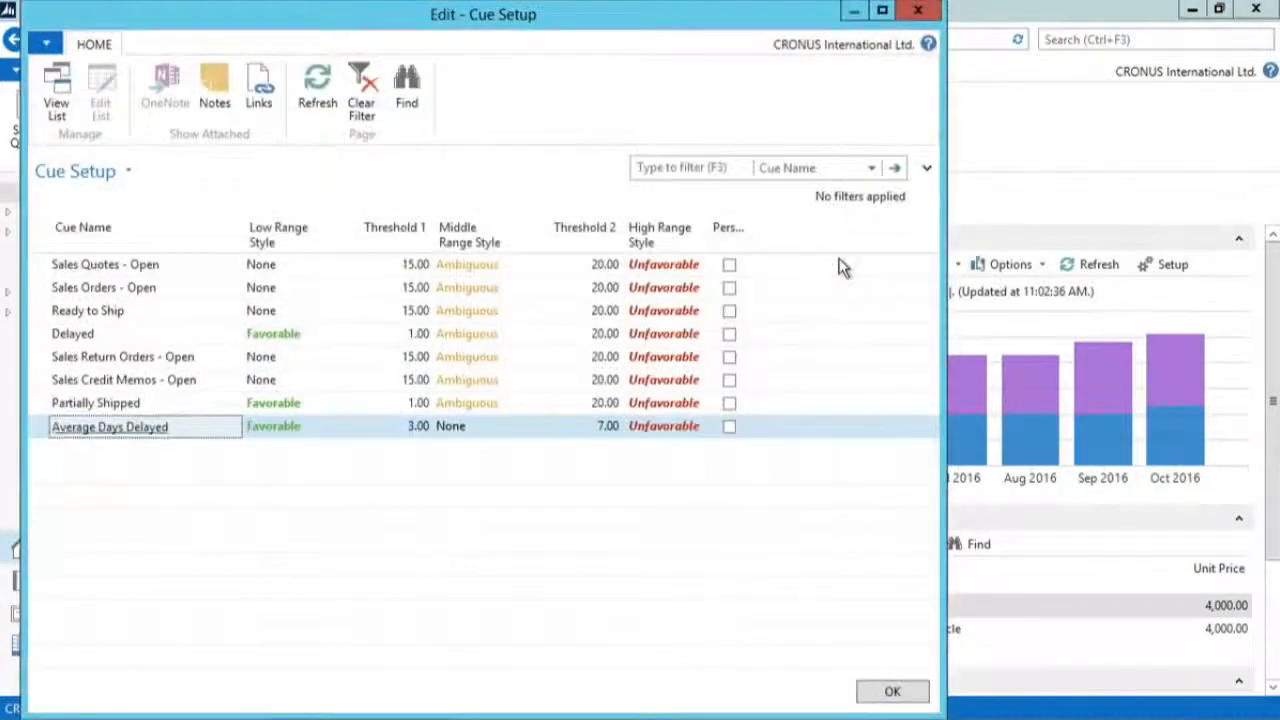
drag(547, 20, 855, 75)
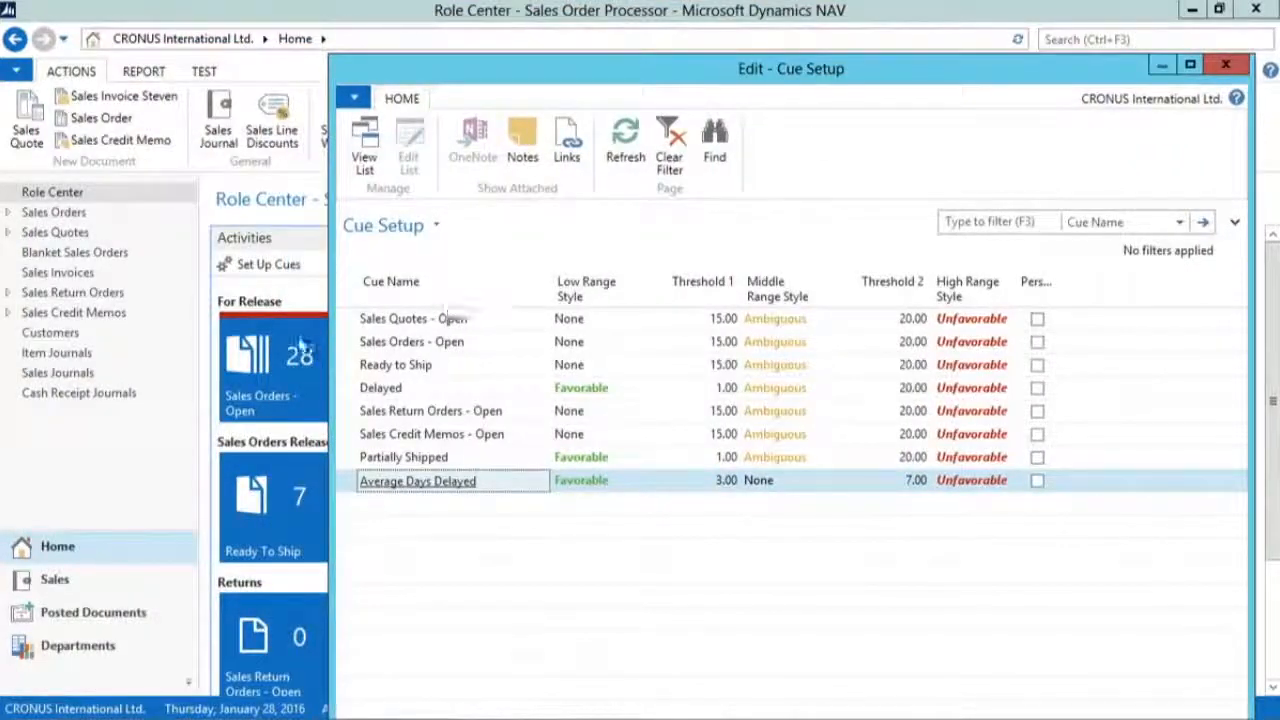
click(456, 393)
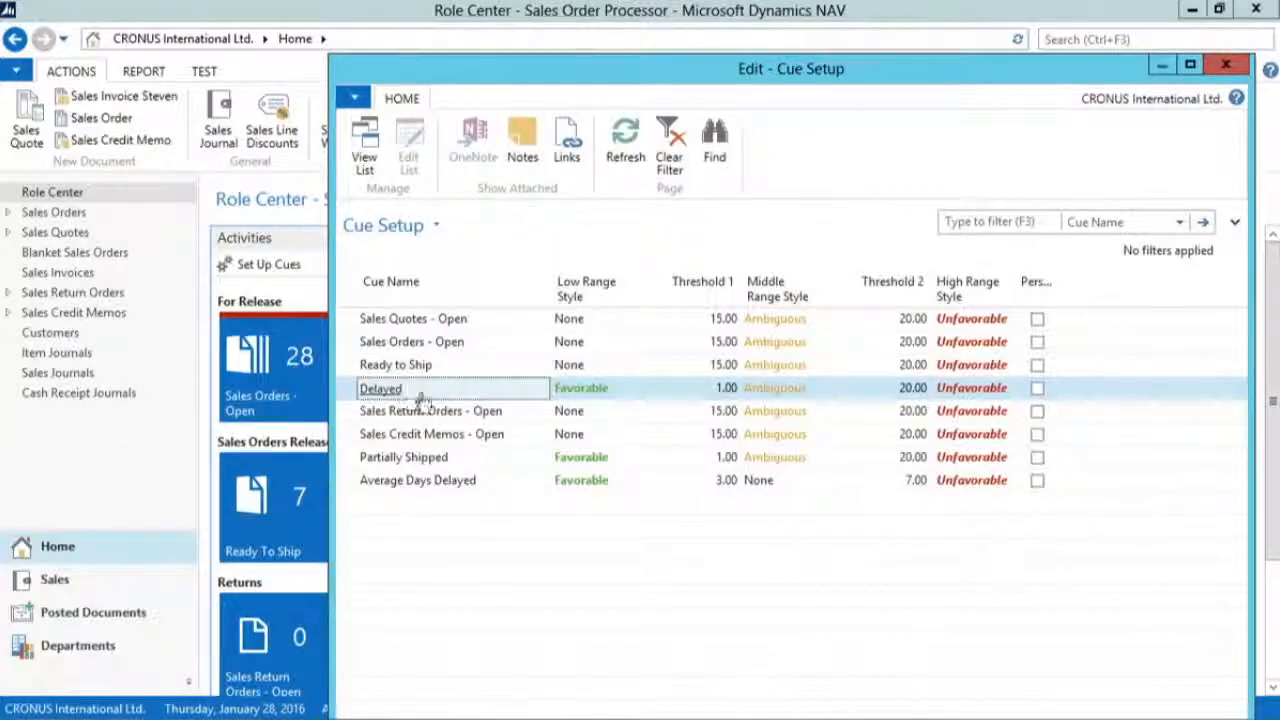
click(623, 398)
click(625, 392)
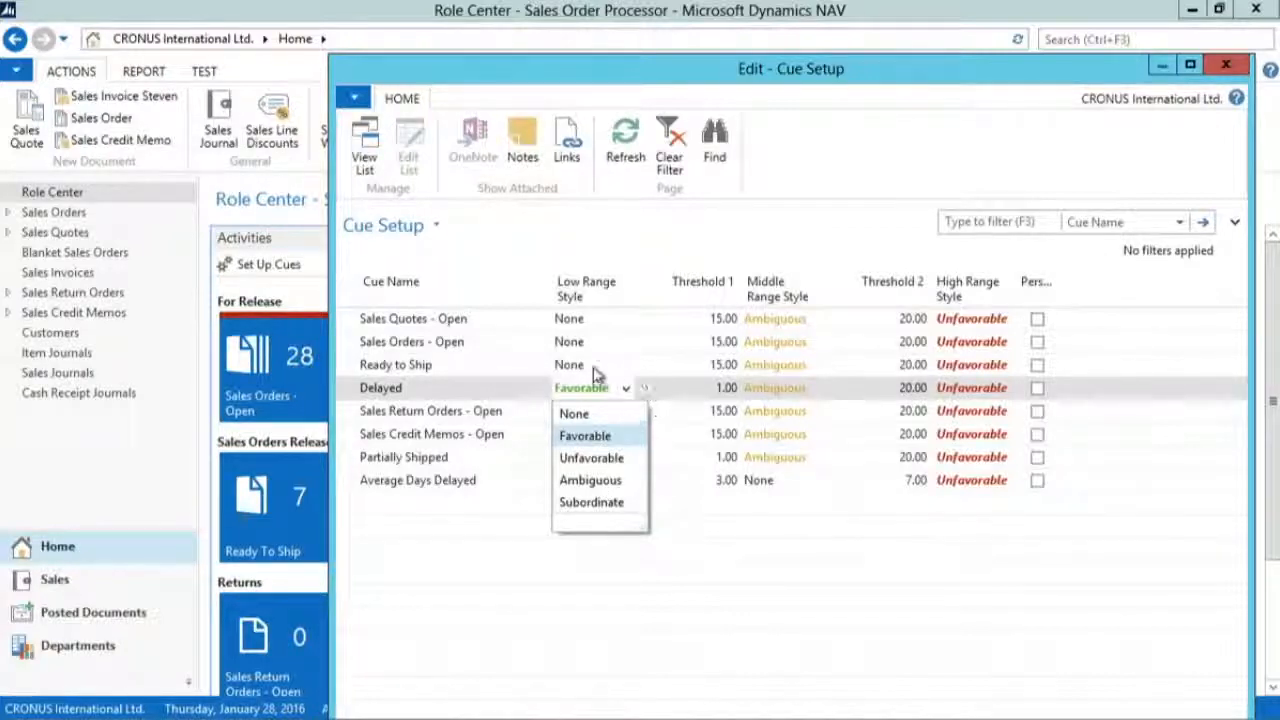
click(513, 398)
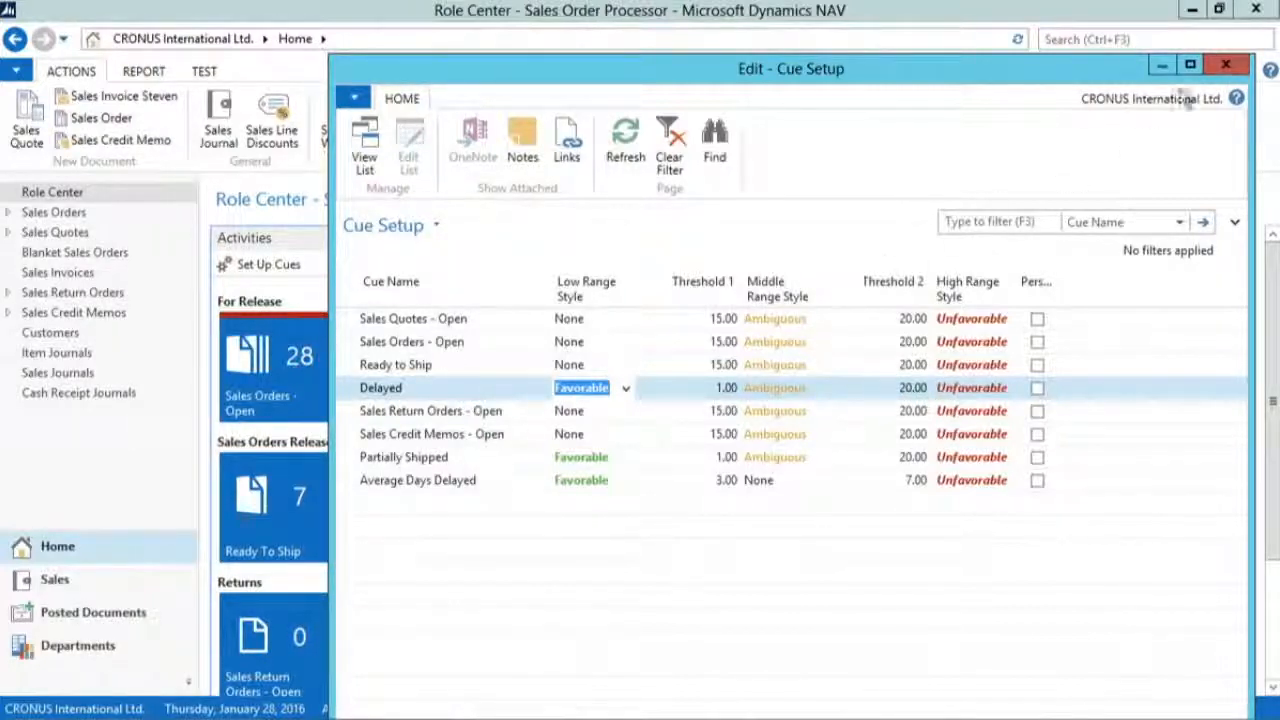
drag(1050, 61, 1005, 14)
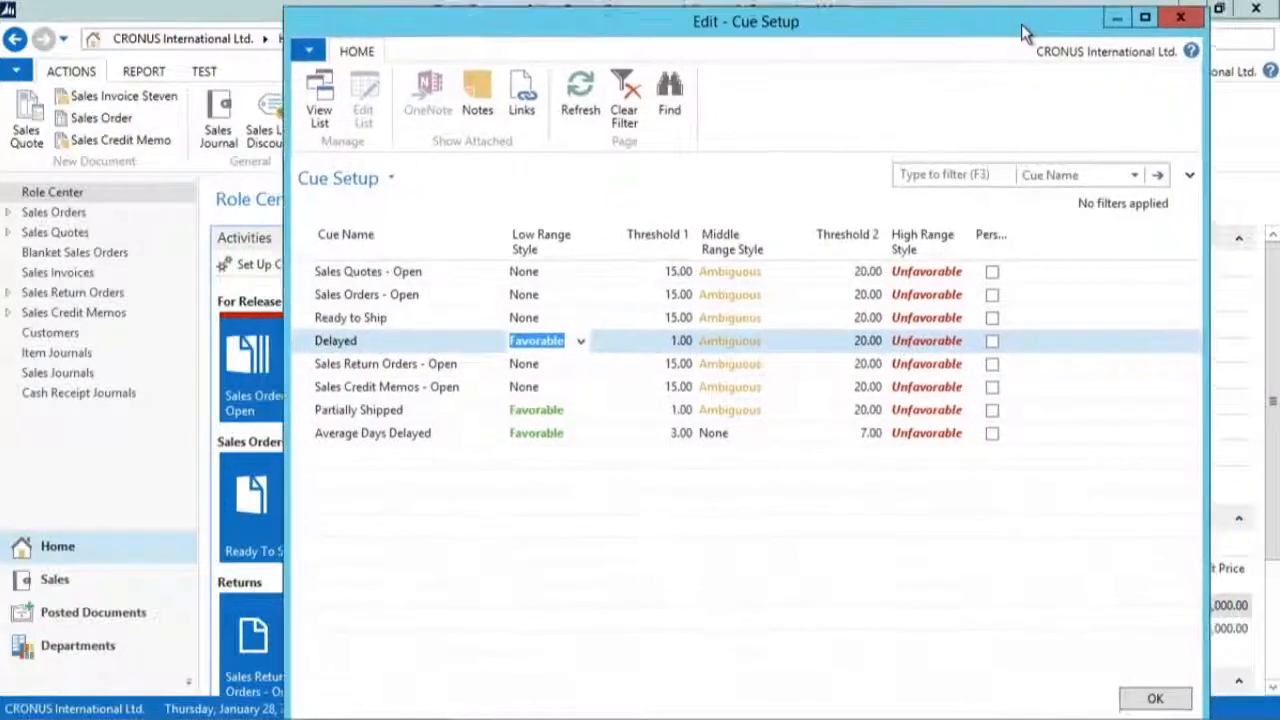
click(1185, 22)
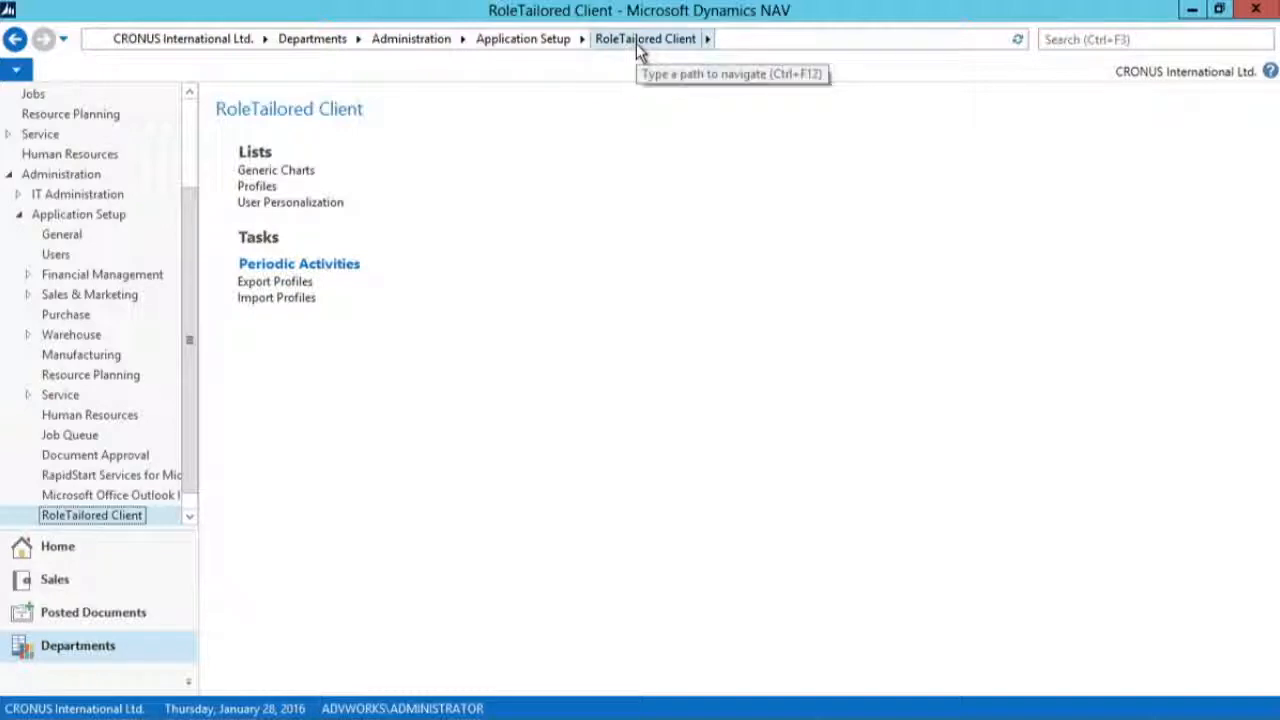
Step: Open the Profiles list of the RoleTailored Client setup and look through the available profiles
click(257, 188)
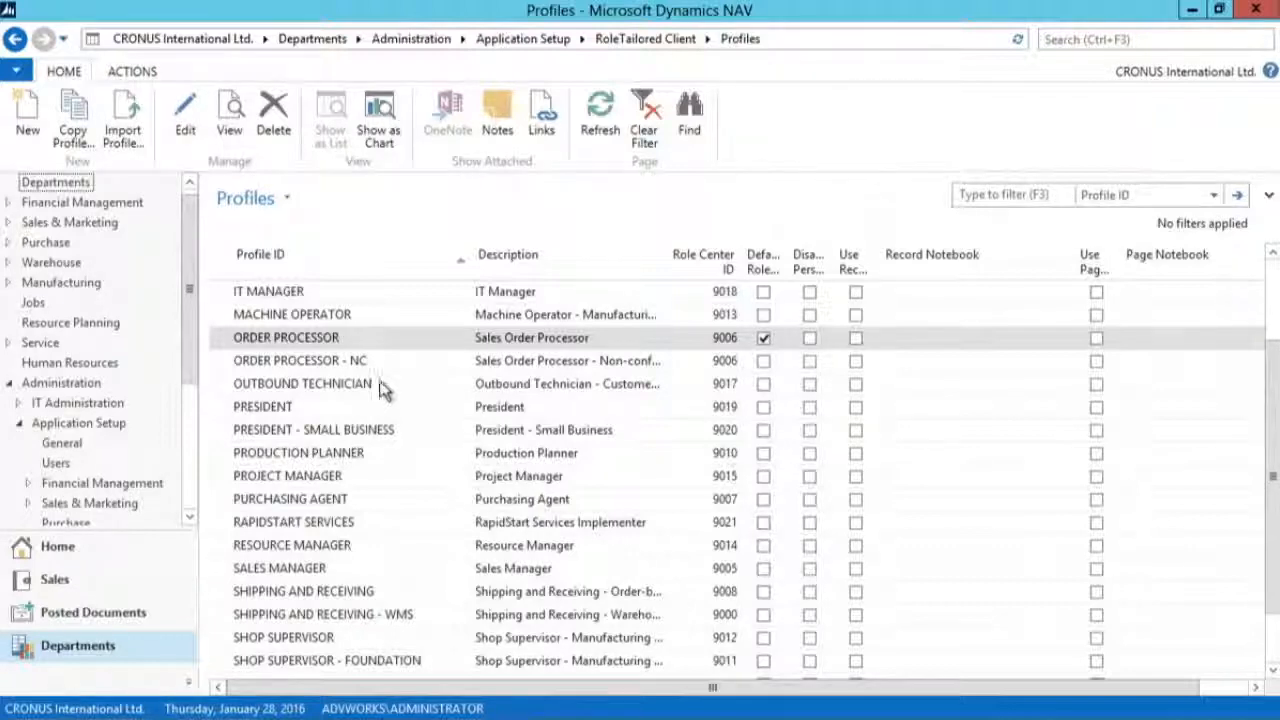
scroll(380, 380, down, 1)
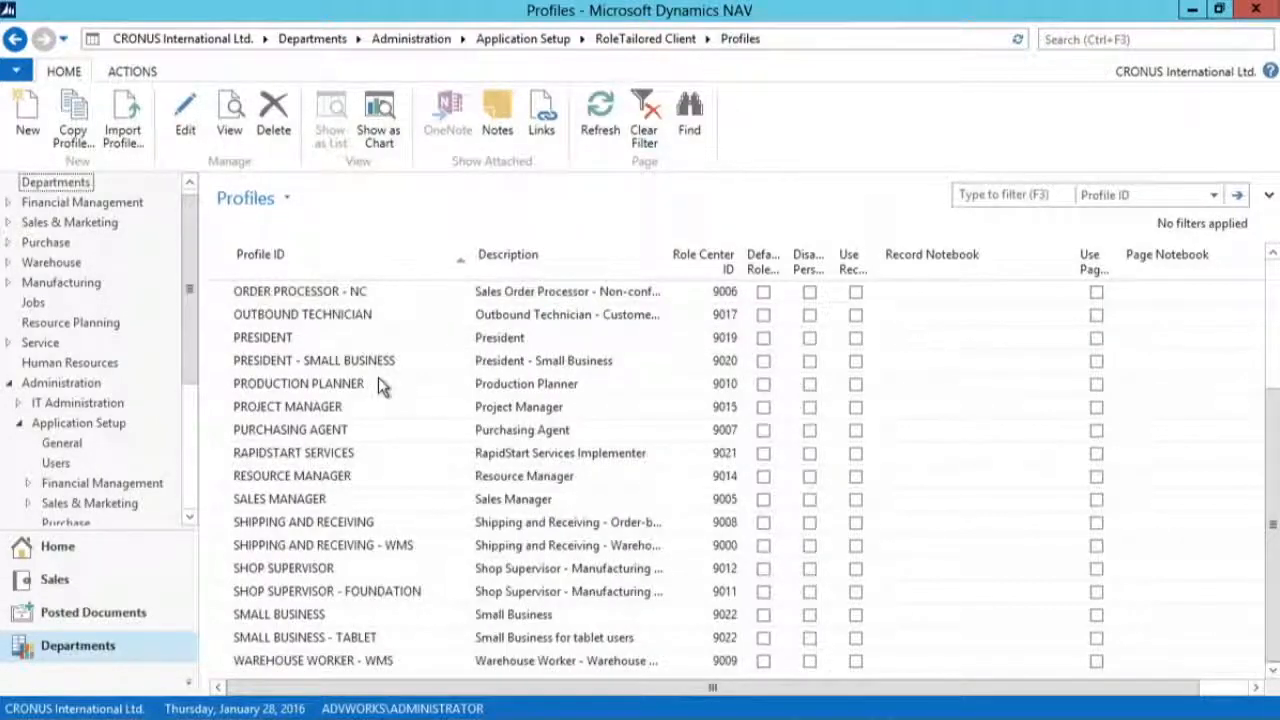
scroll(380, 387, up, 3)
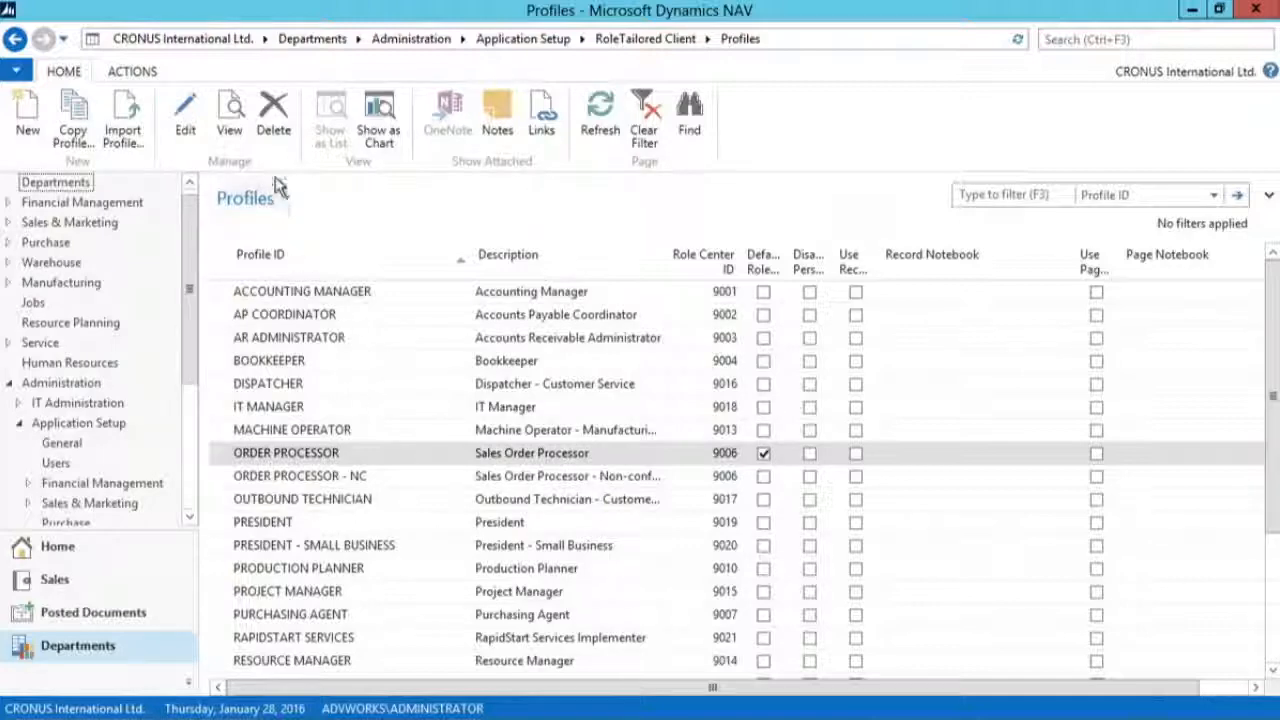
Step: Open the ORDER PROCESSOR profile card in edit mode, examine the selectable Role Center IDs, cancel the selection and close the card
click(229, 114)
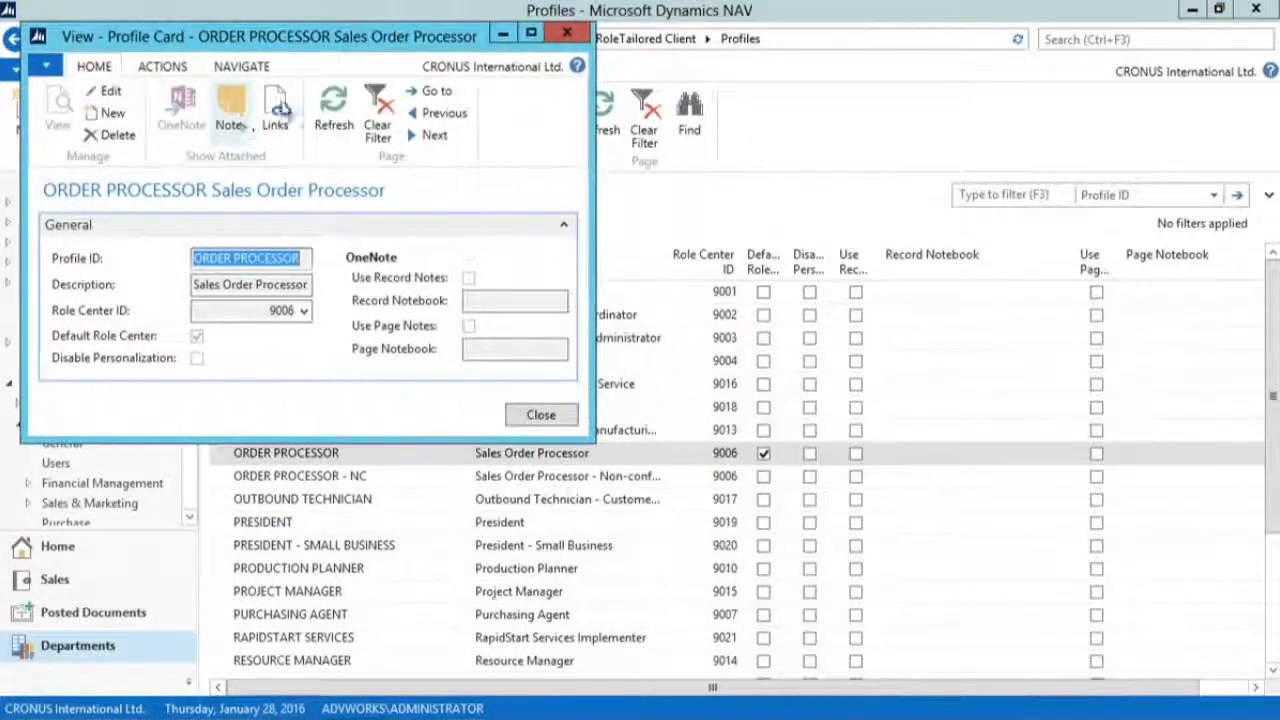
drag(308, 36, 571, 54)
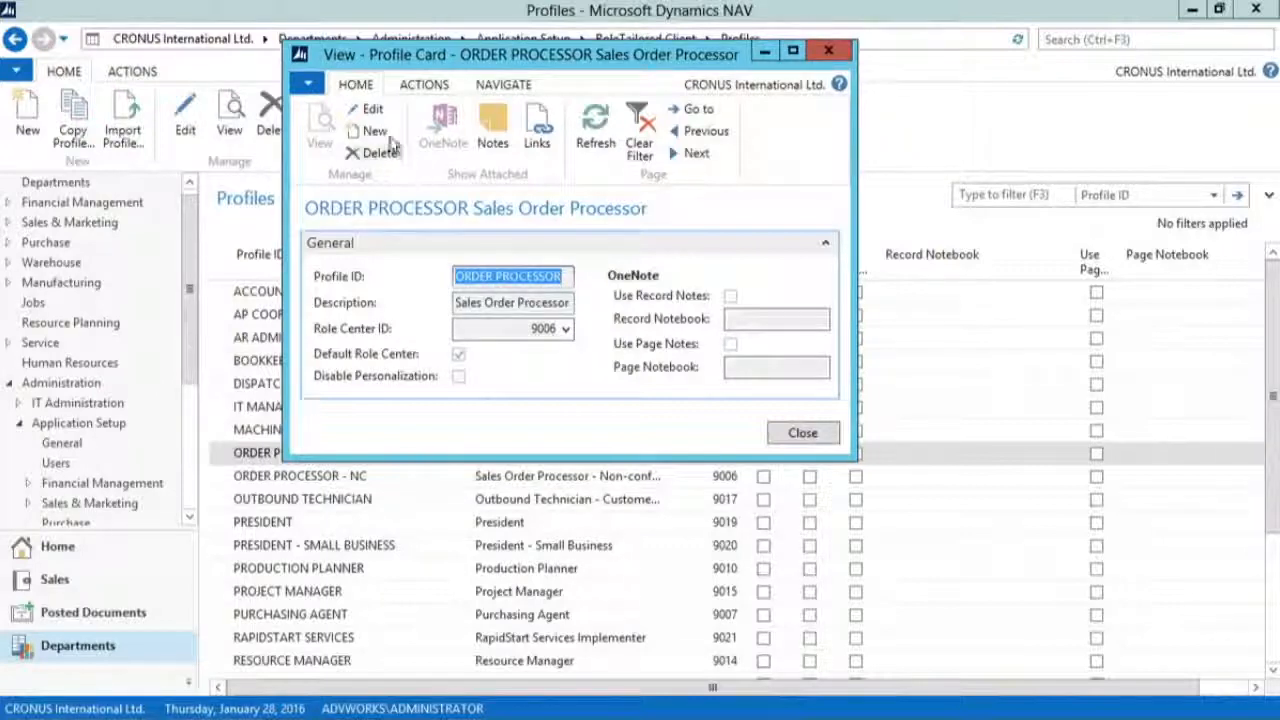
click(371, 110)
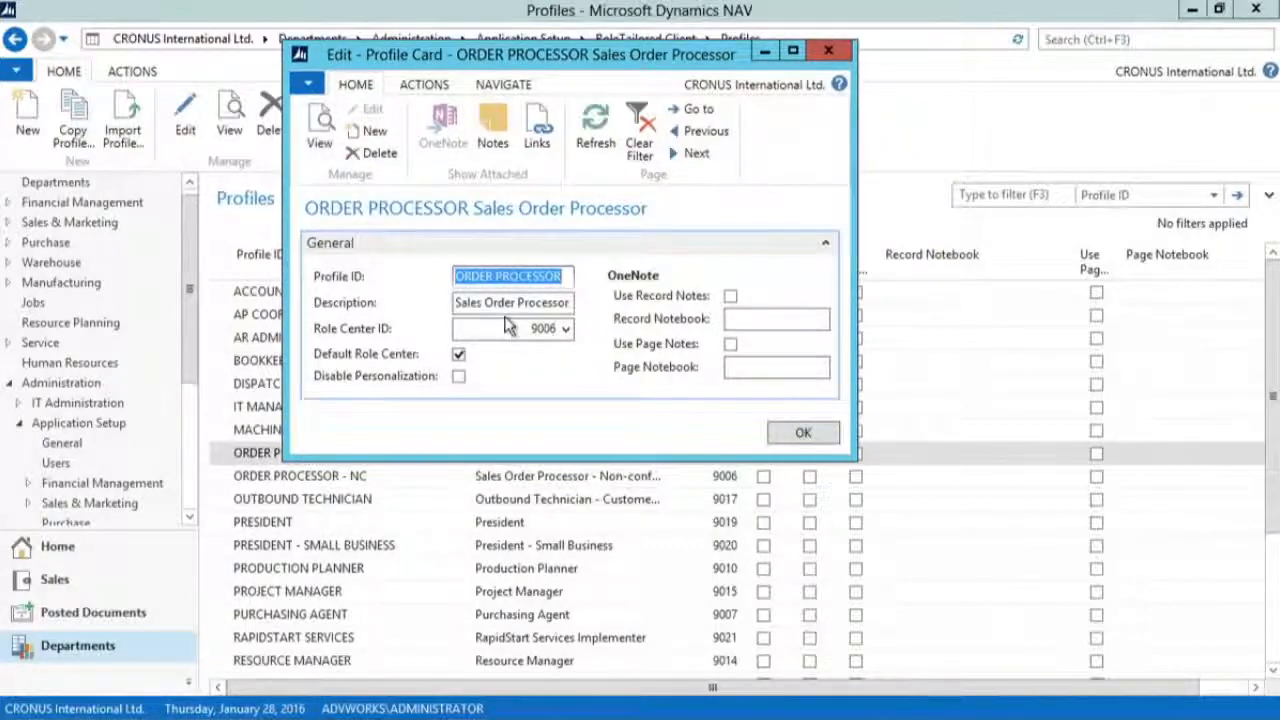
click(565, 332)
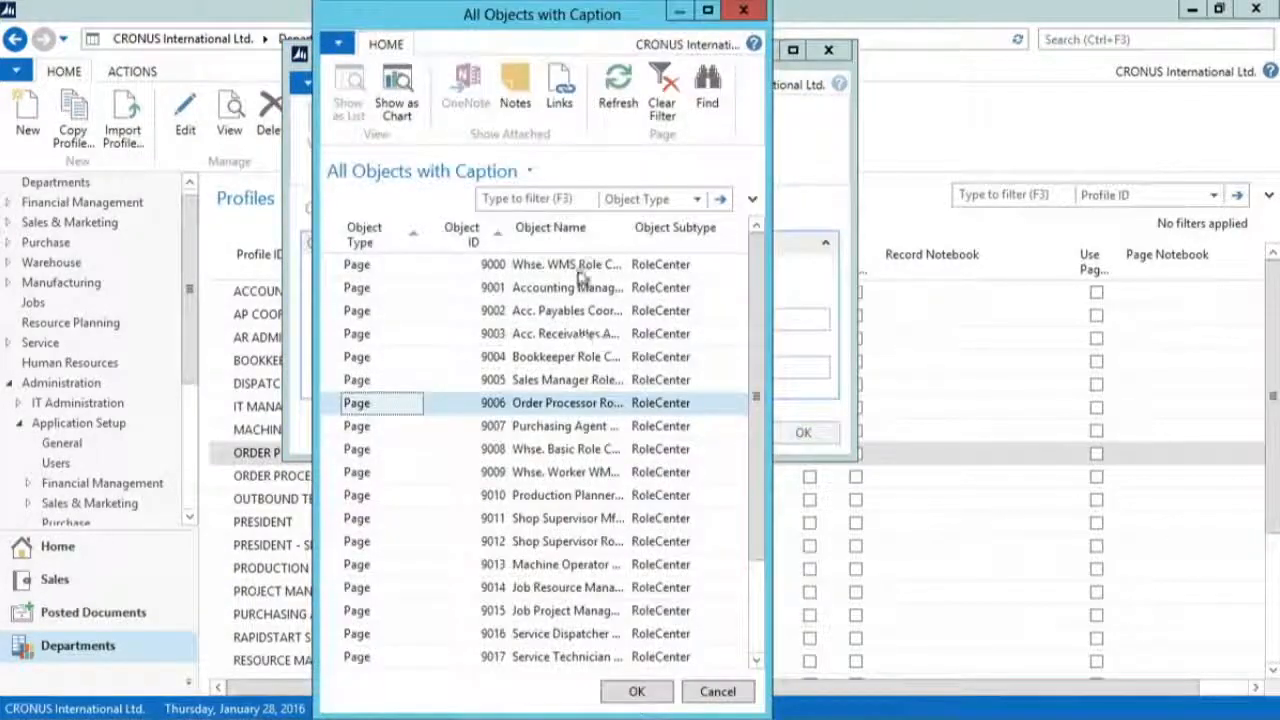
click(717, 691)
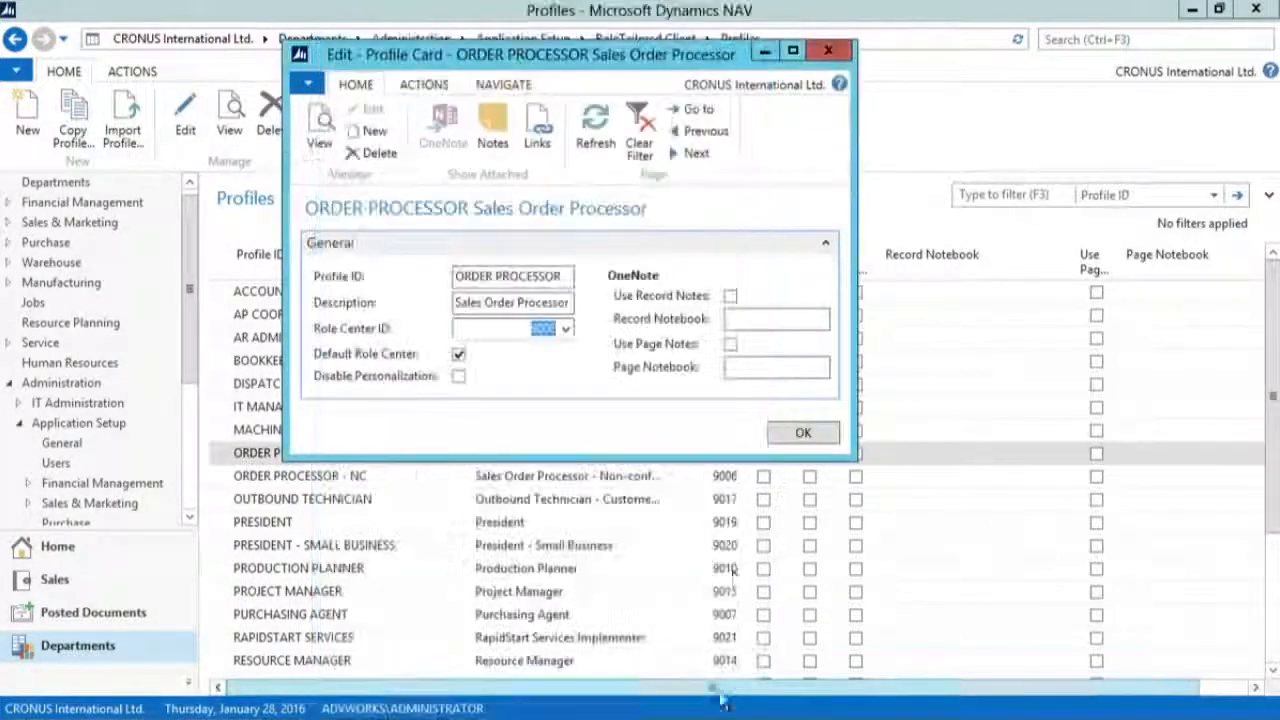
click(828, 50)
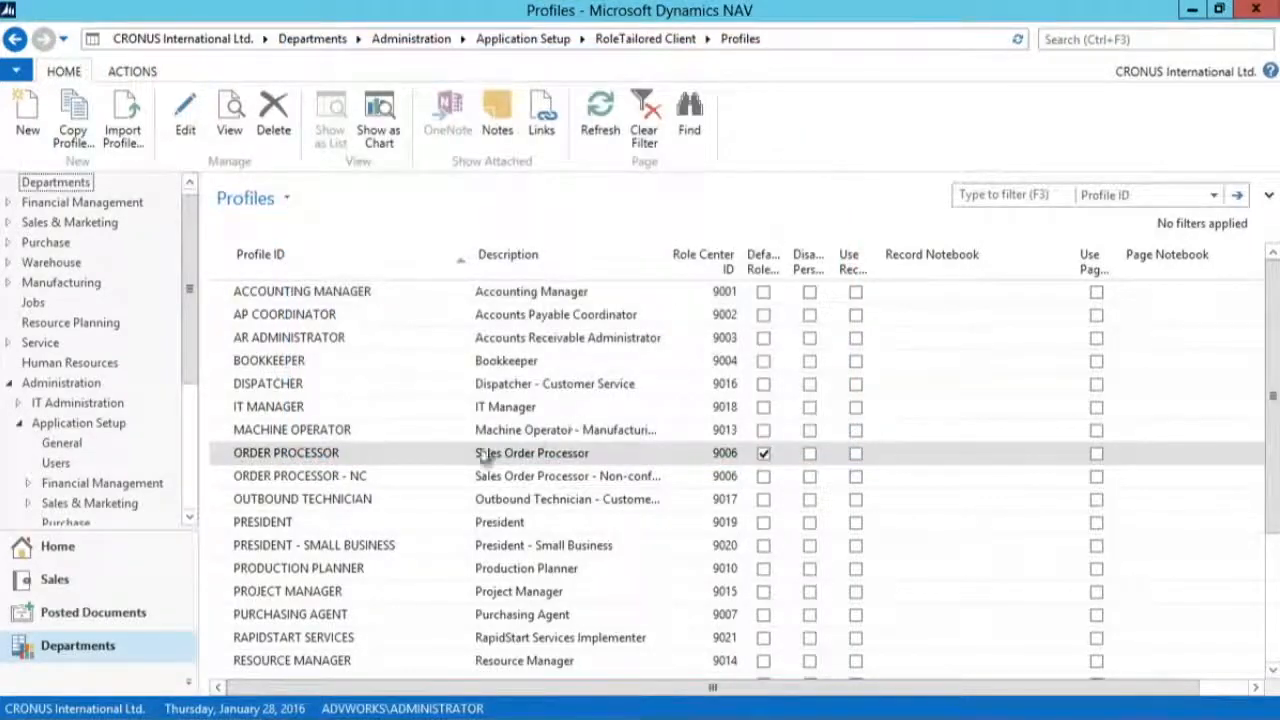
Step: Create a new profile with the Profile ID TEST
click(28, 120)
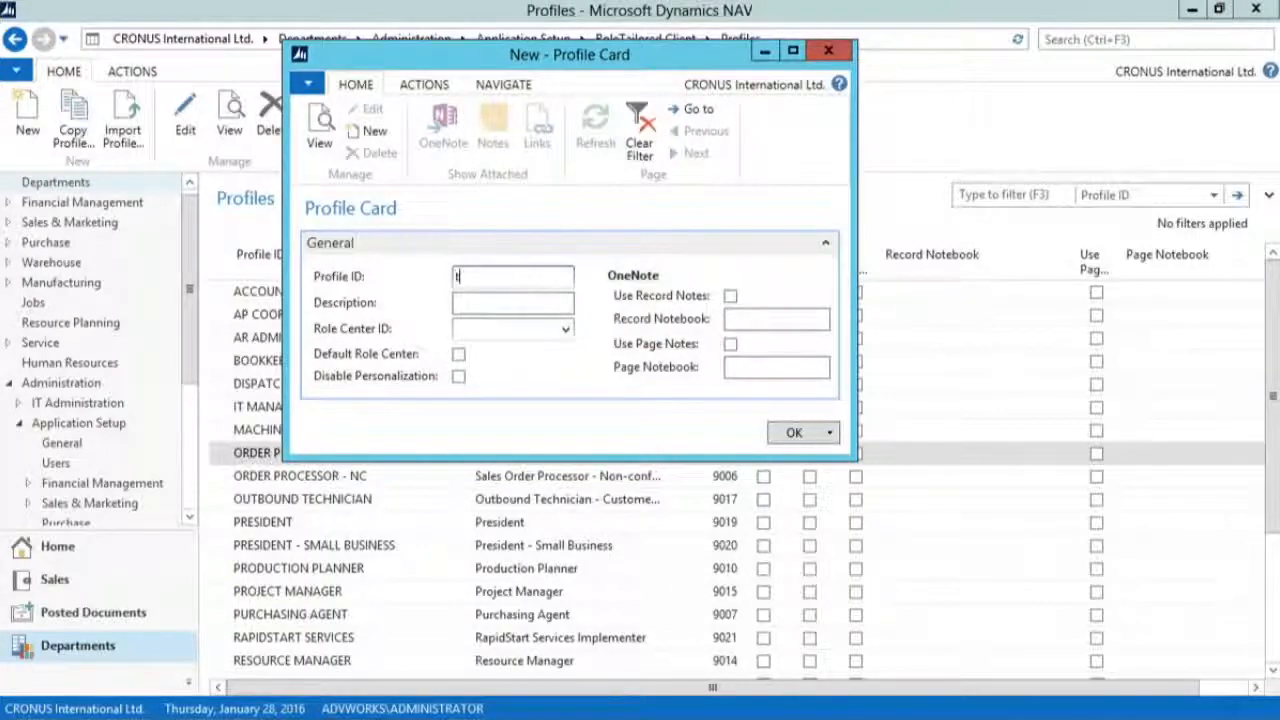
text(test)
key(Tab)
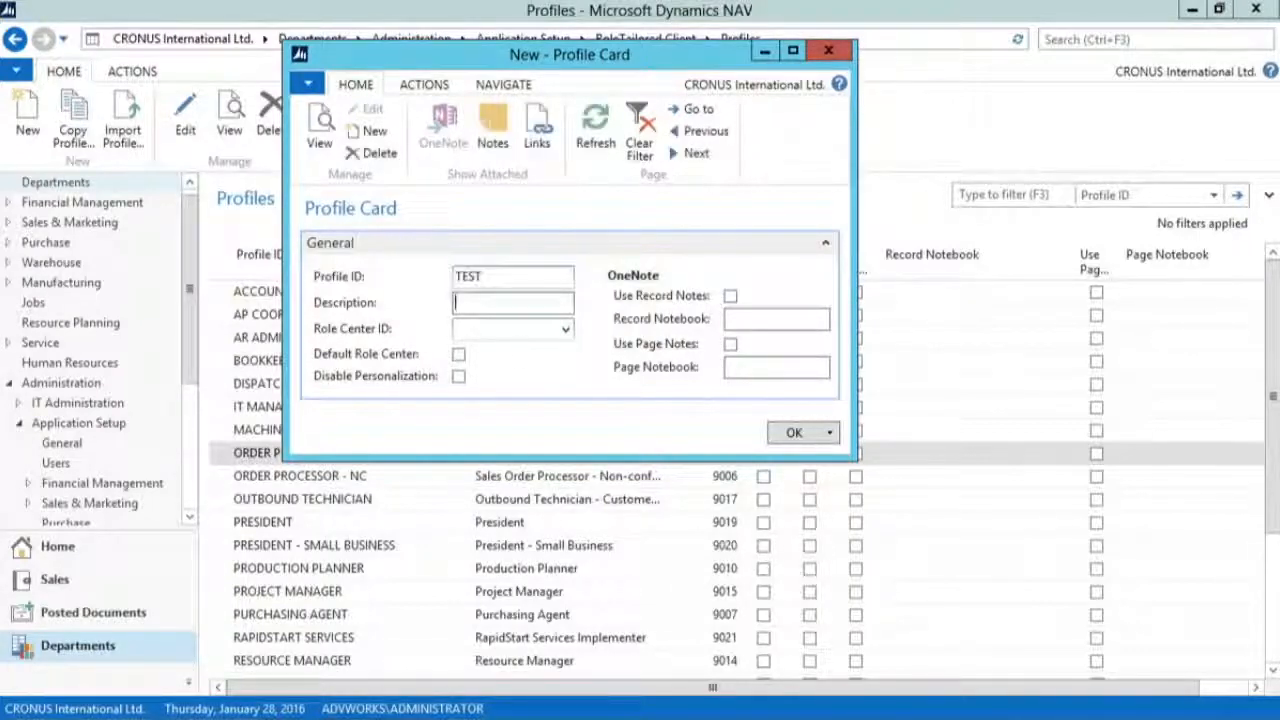
Step: Assign Role Center ID 9006, Order Processor Role Center, to the TEST profile, disable its personalization and close the card
click(566, 331)
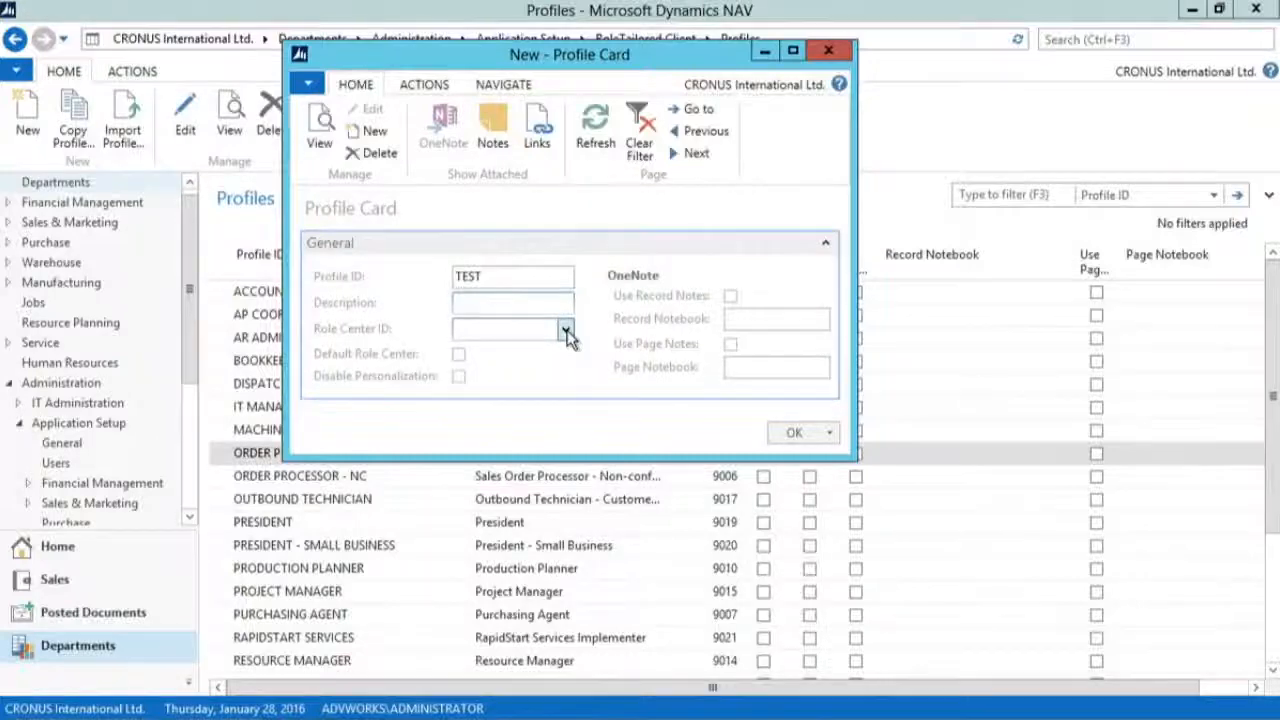
click(541, 404)
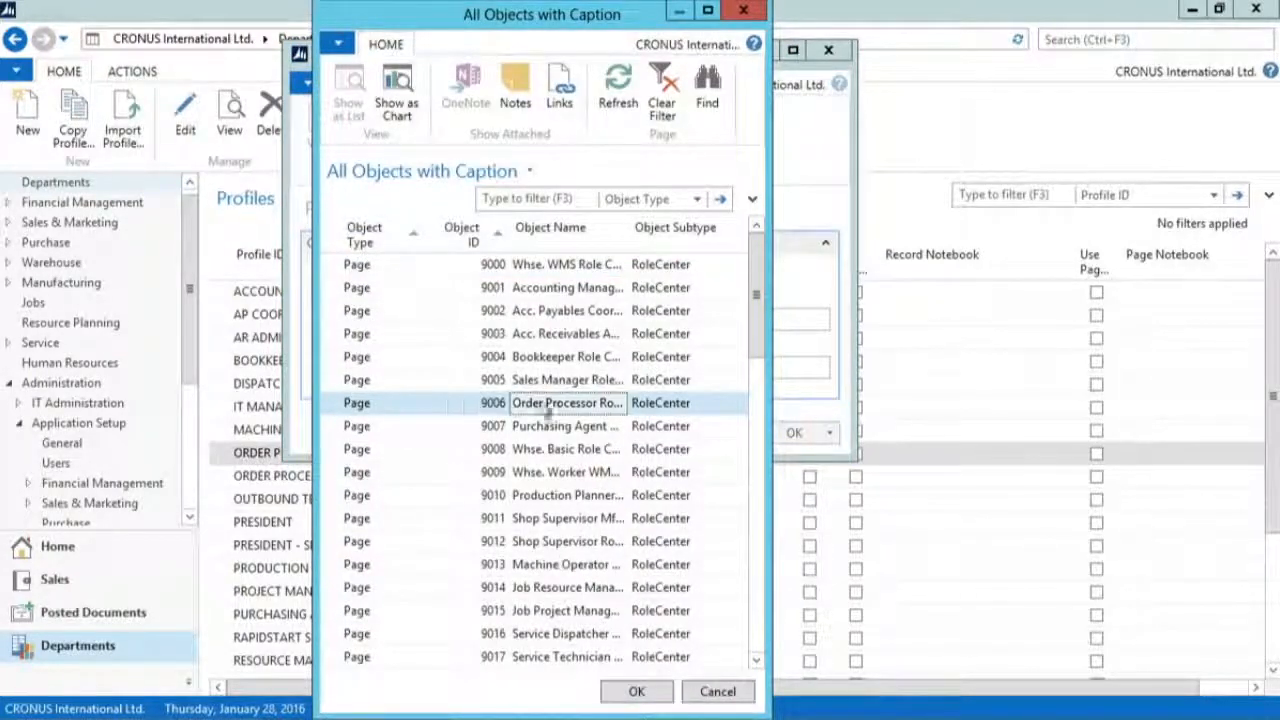
drag(766, 403, 956, 404)
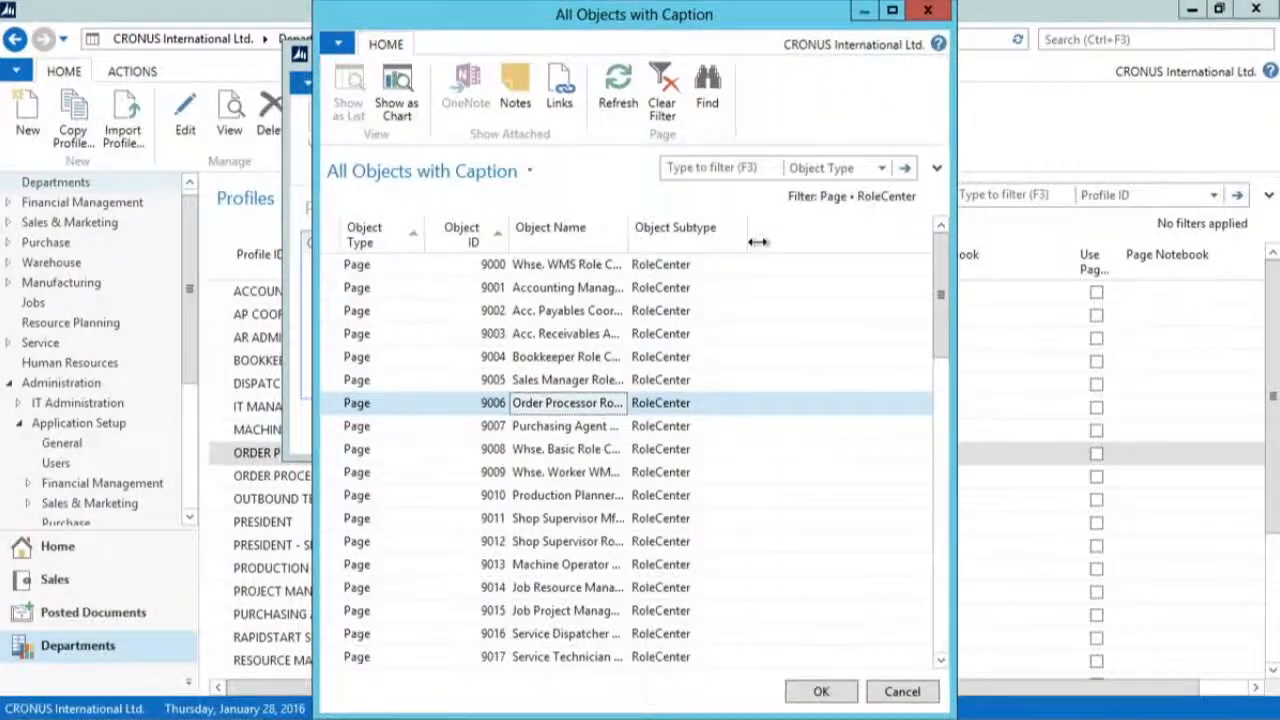
drag(757, 241, 757, 241)
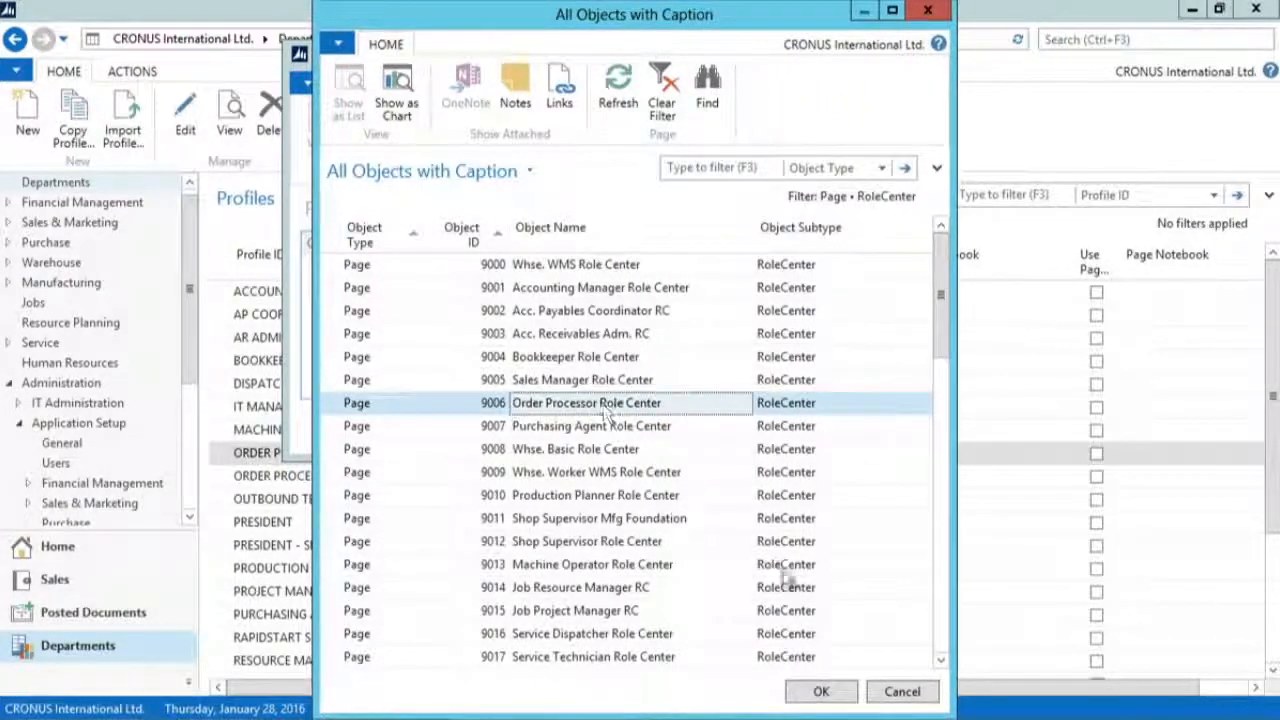
click(823, 691)
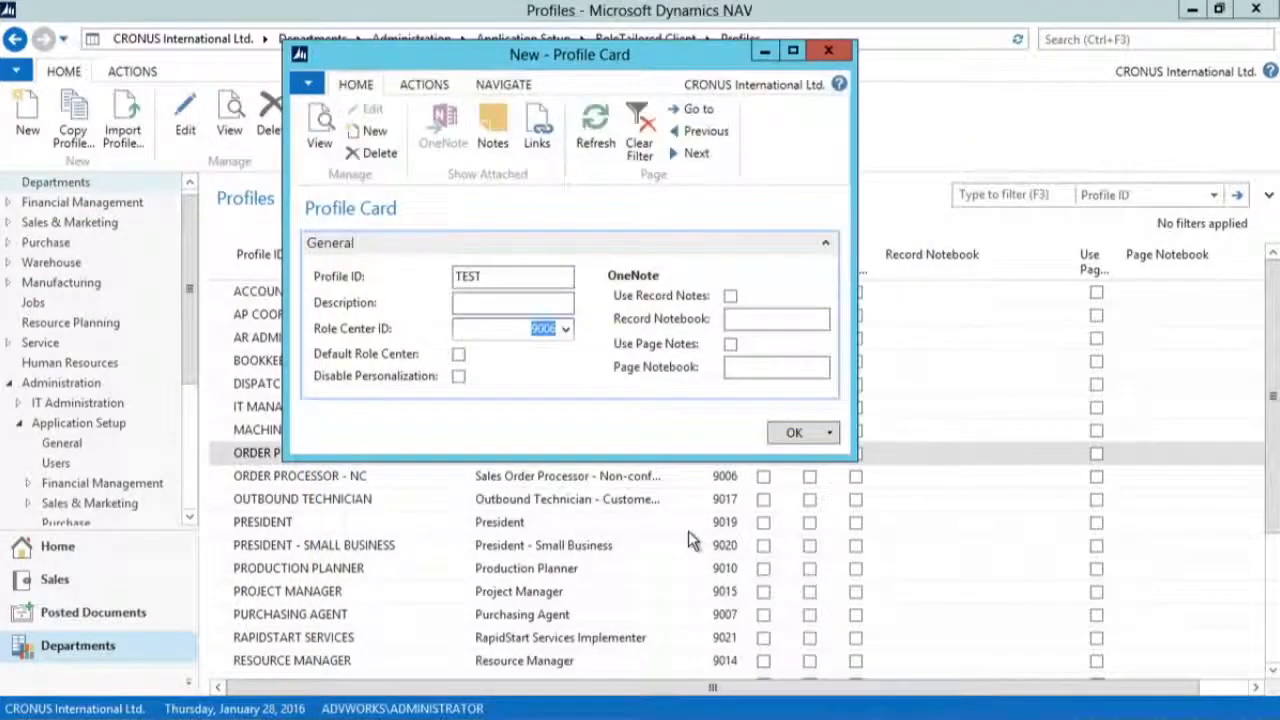
click(459, 379)
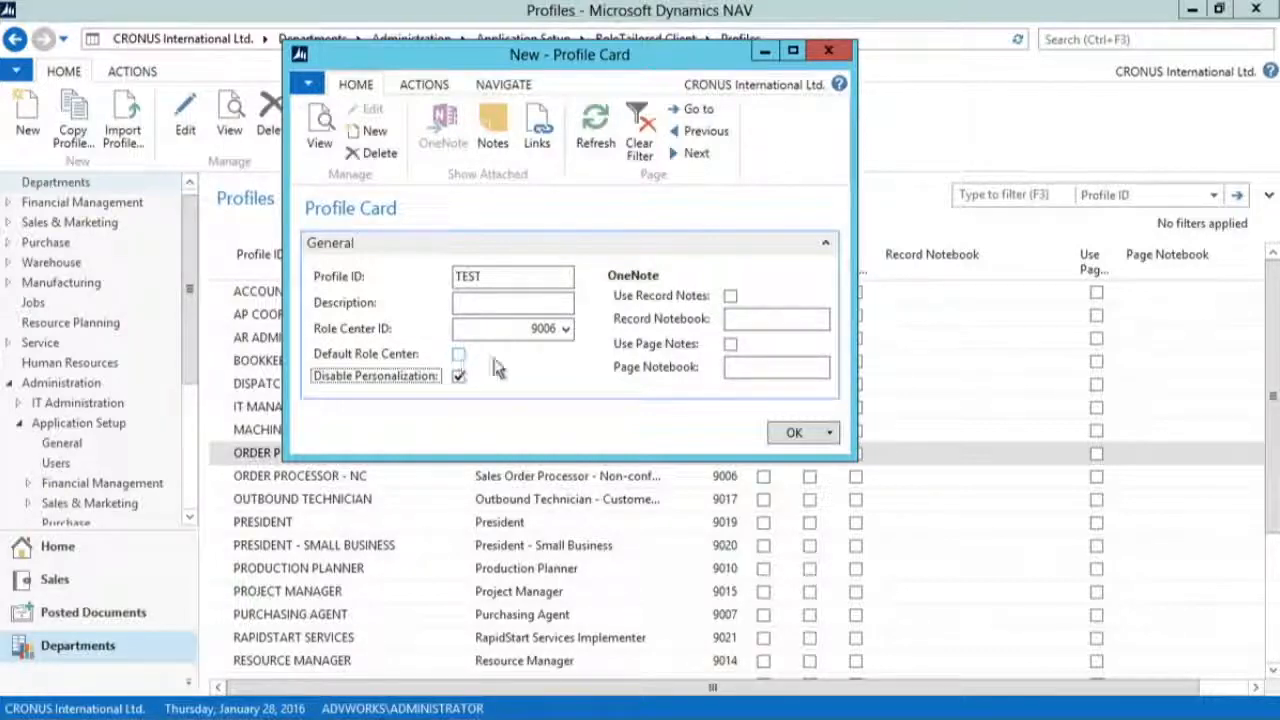
click(830, 52)
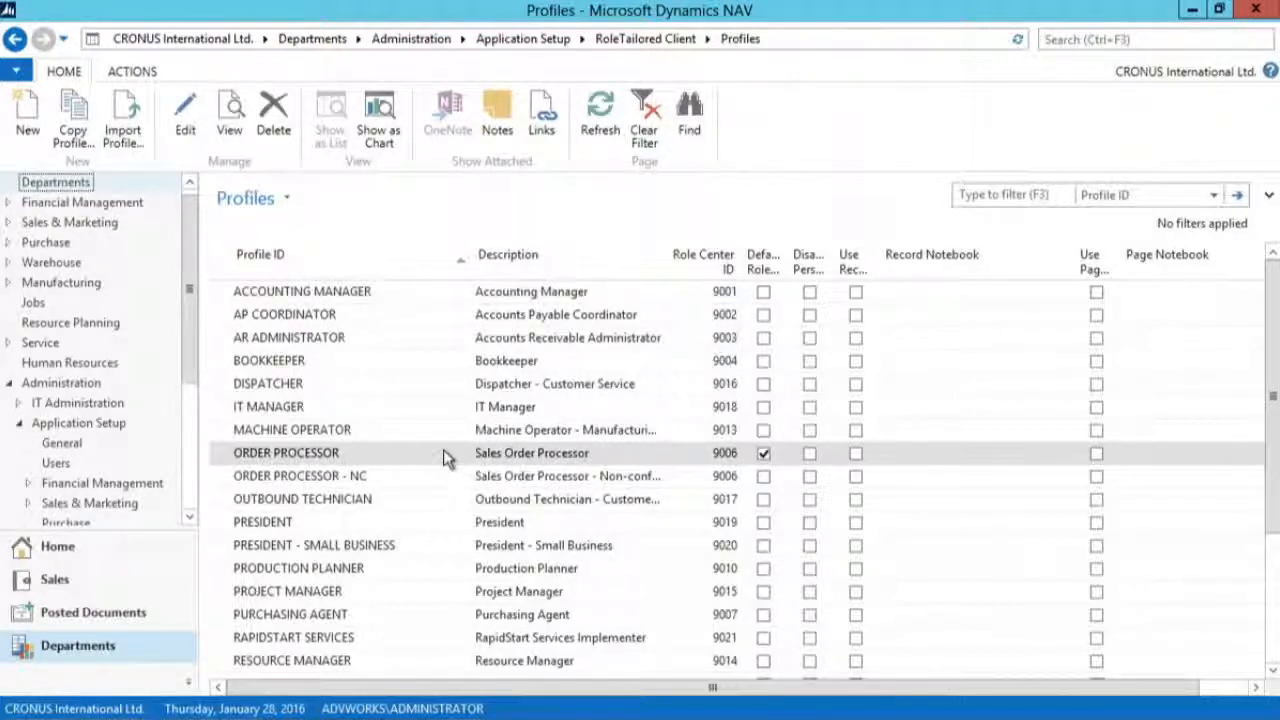
Step: Open the administrator's User Personalization card from the RoleTailored Client setup and examine the selectable Profile IDs
click(640, 40)
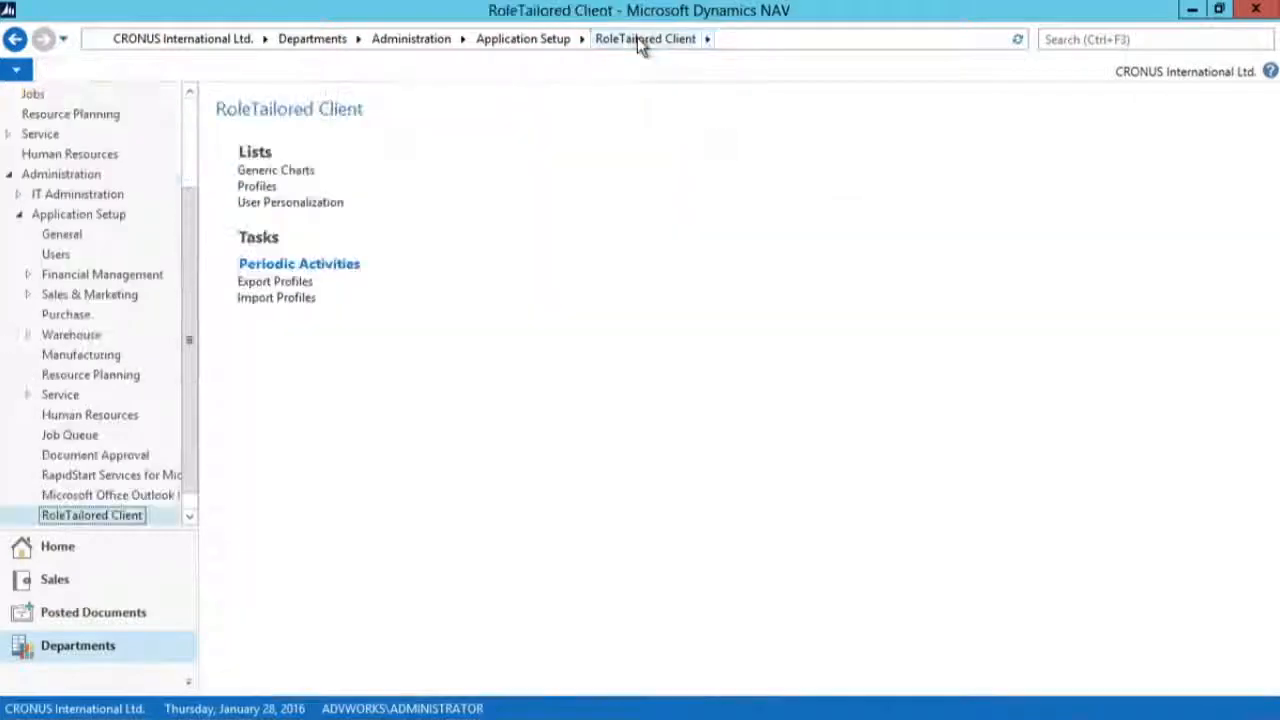
click(275, 207)
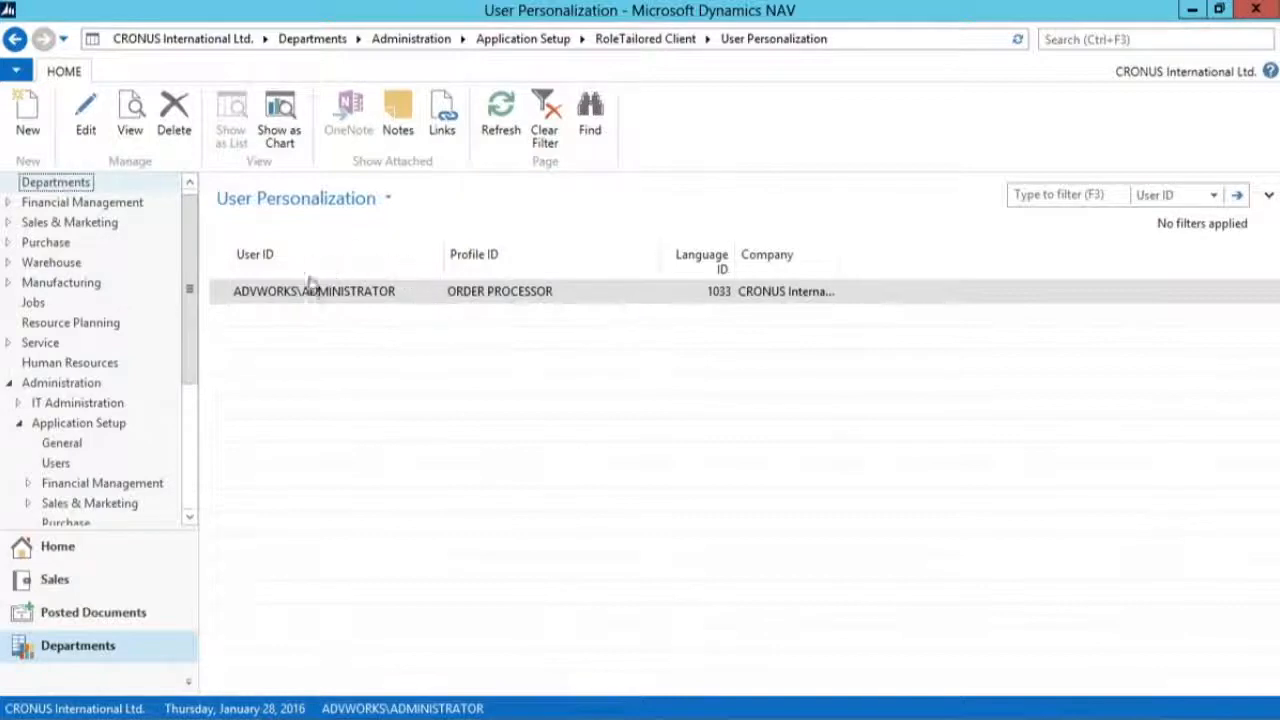
click(130, 118)
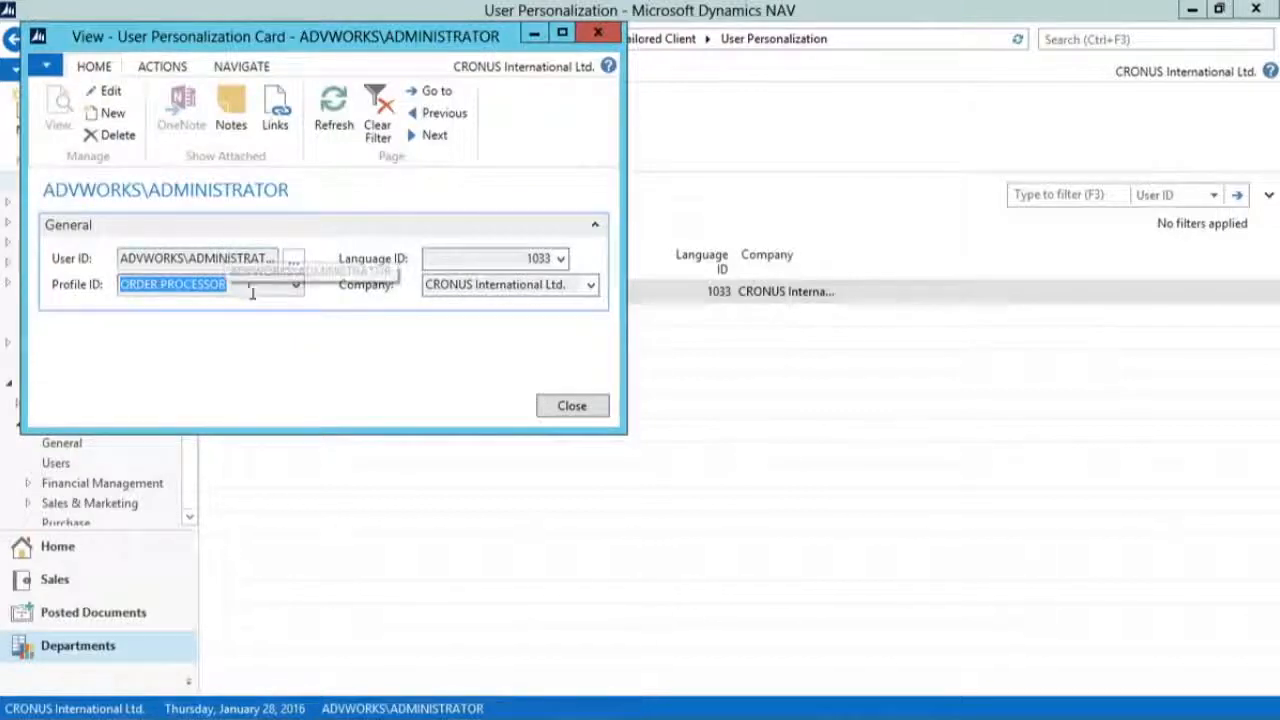
click(299, 285)
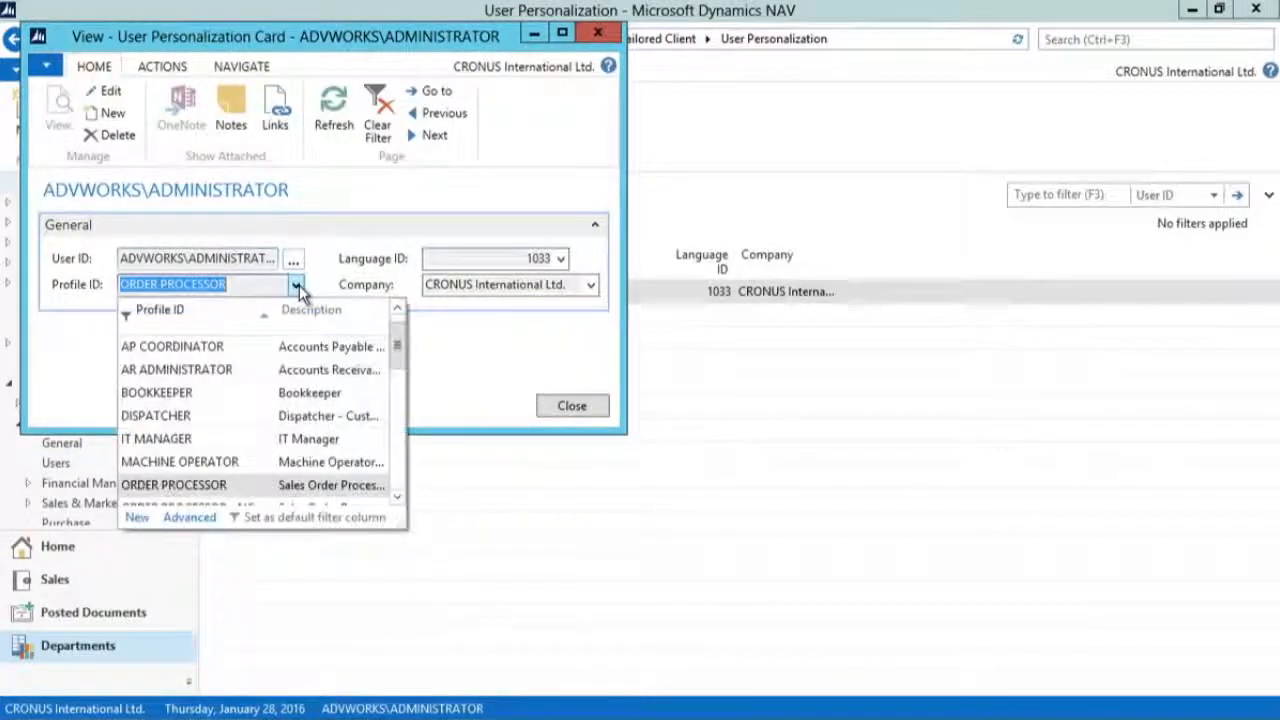
click(321, 240)
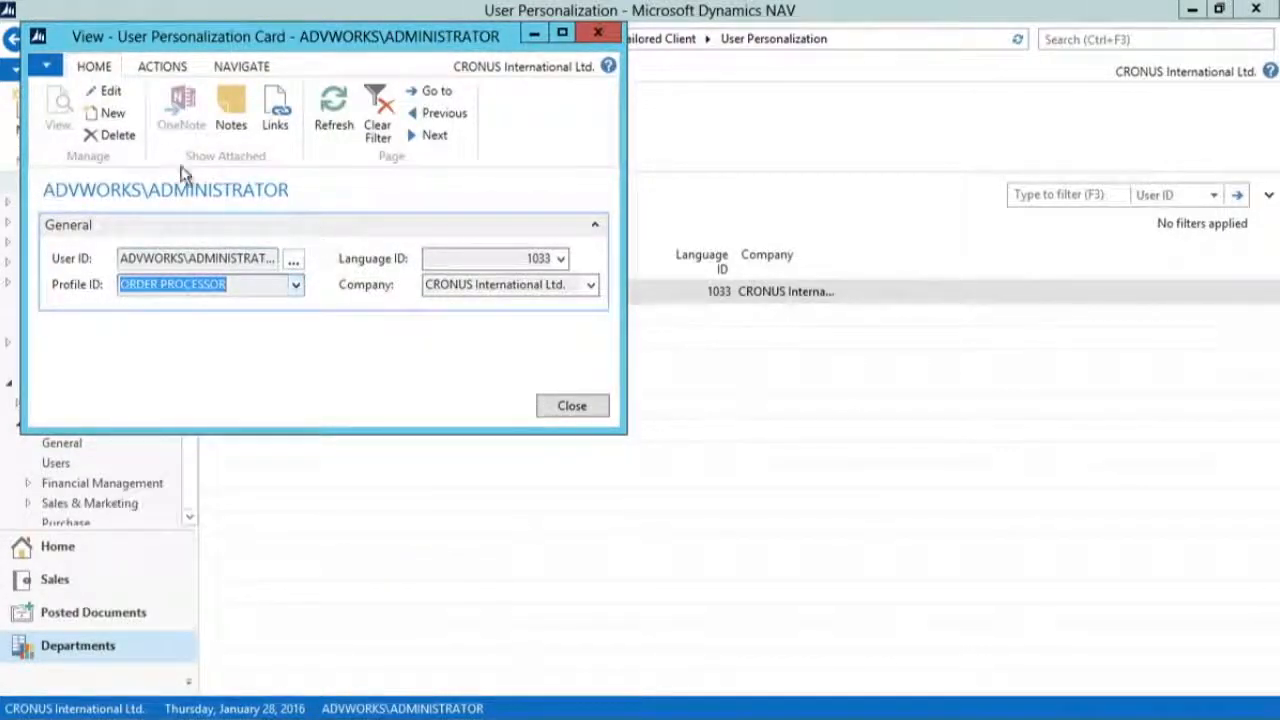
Step: Switch the User Personalization card to edit mode, close it without changes and return to the Role Center
click(113, 100)
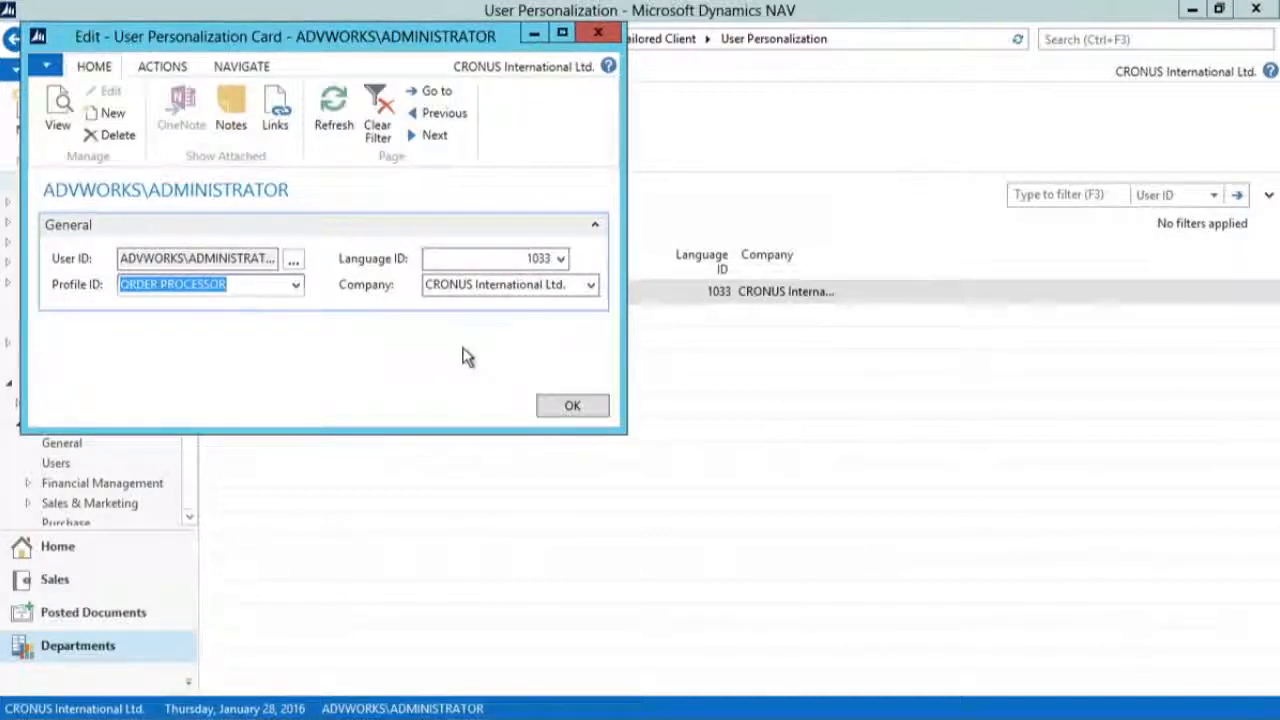
click(588, 406)
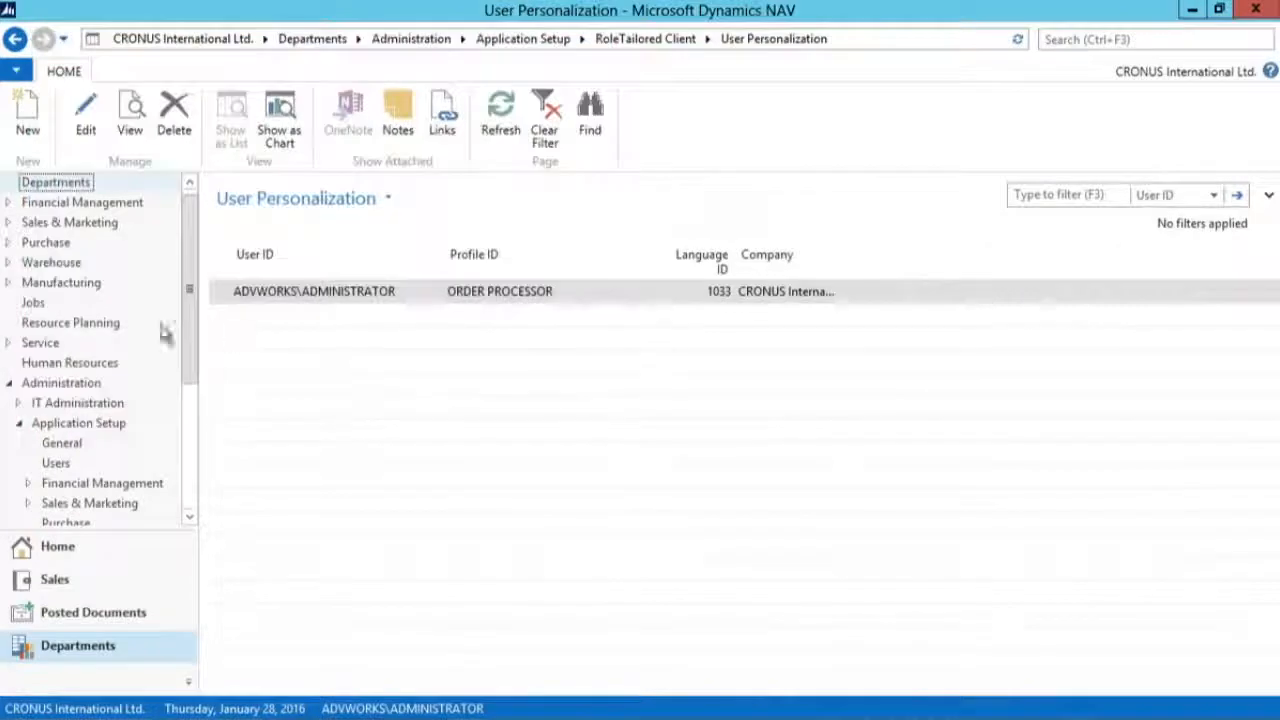
click(80, 548)
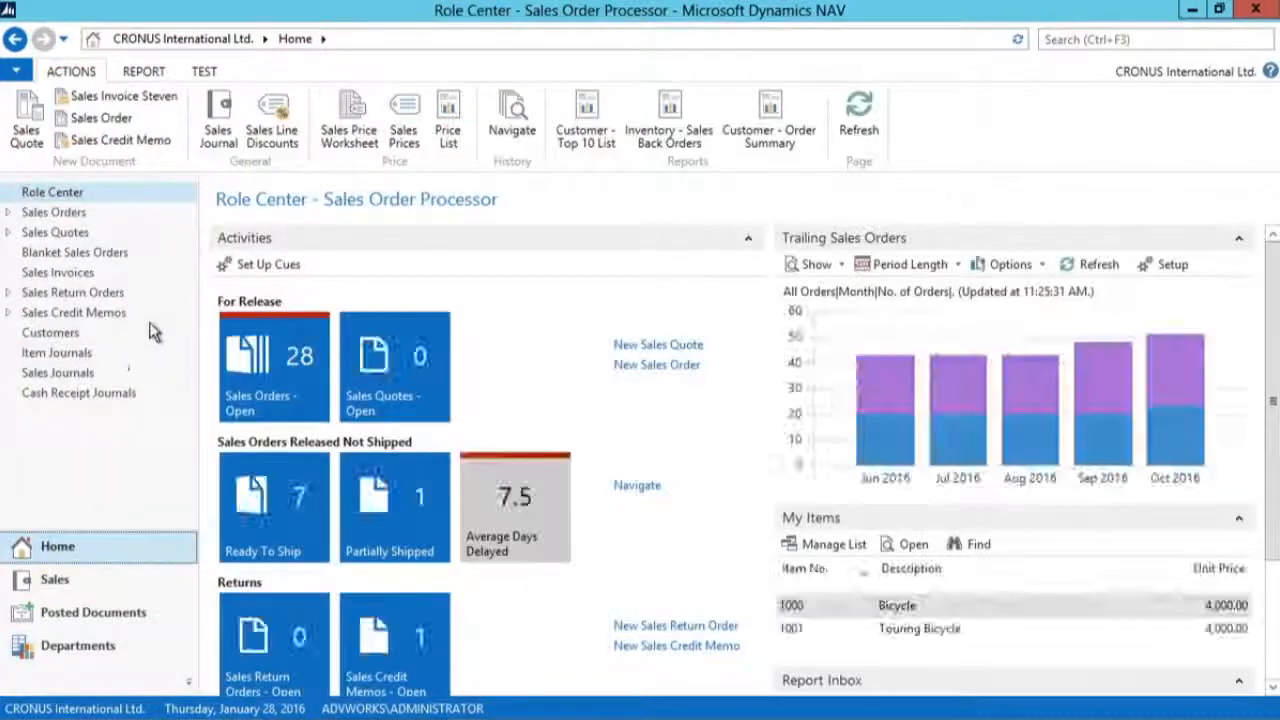